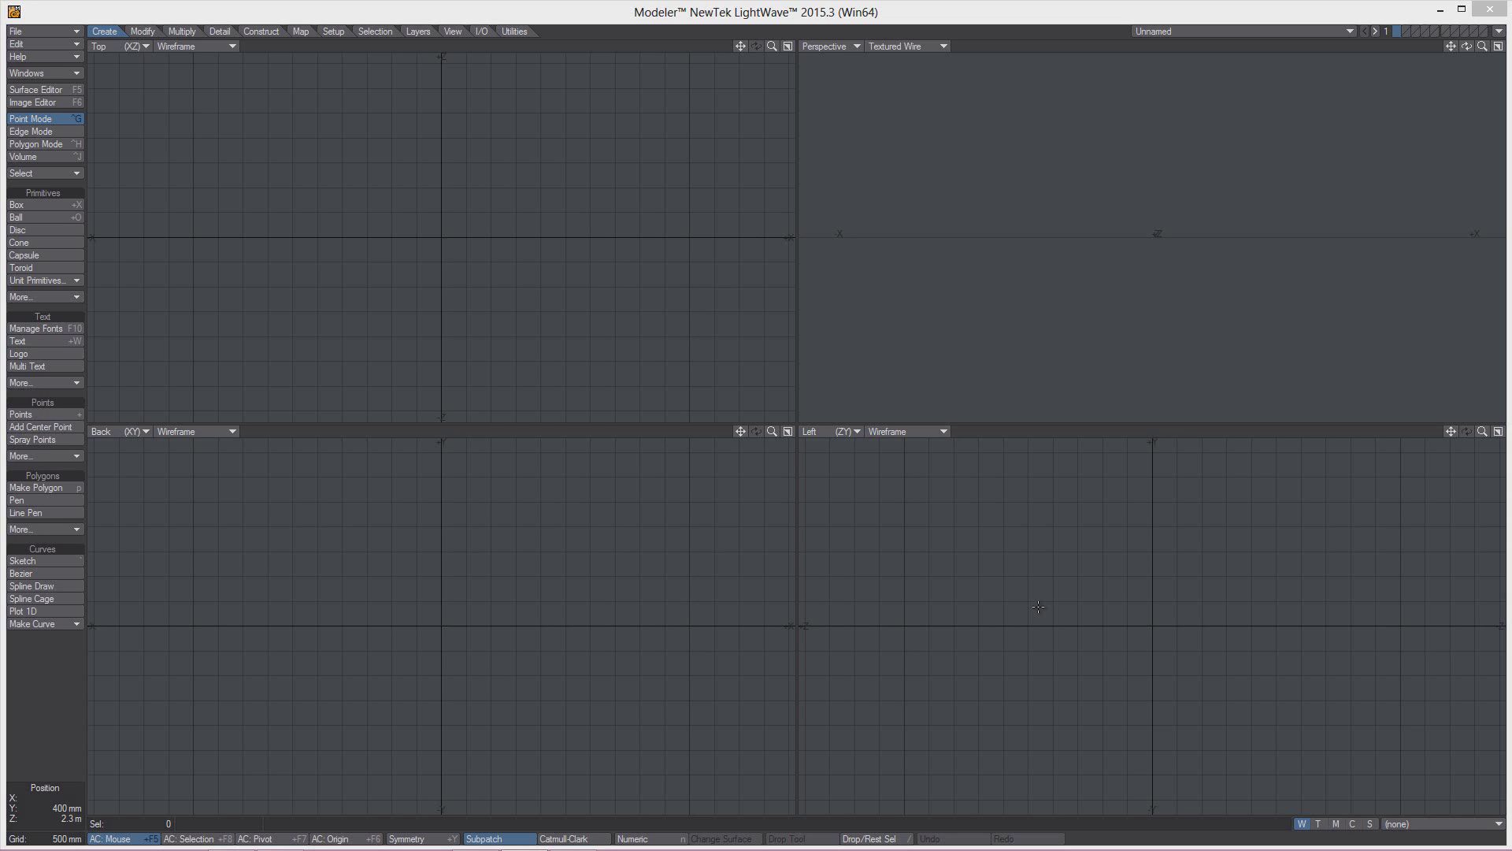
# - Close Modeler and install LWCAD into LightWave 2015.3 64-bit with the installer from the lwcad 5.0045 BETA folder
pyautogui.hotkey('alt', 'F4')
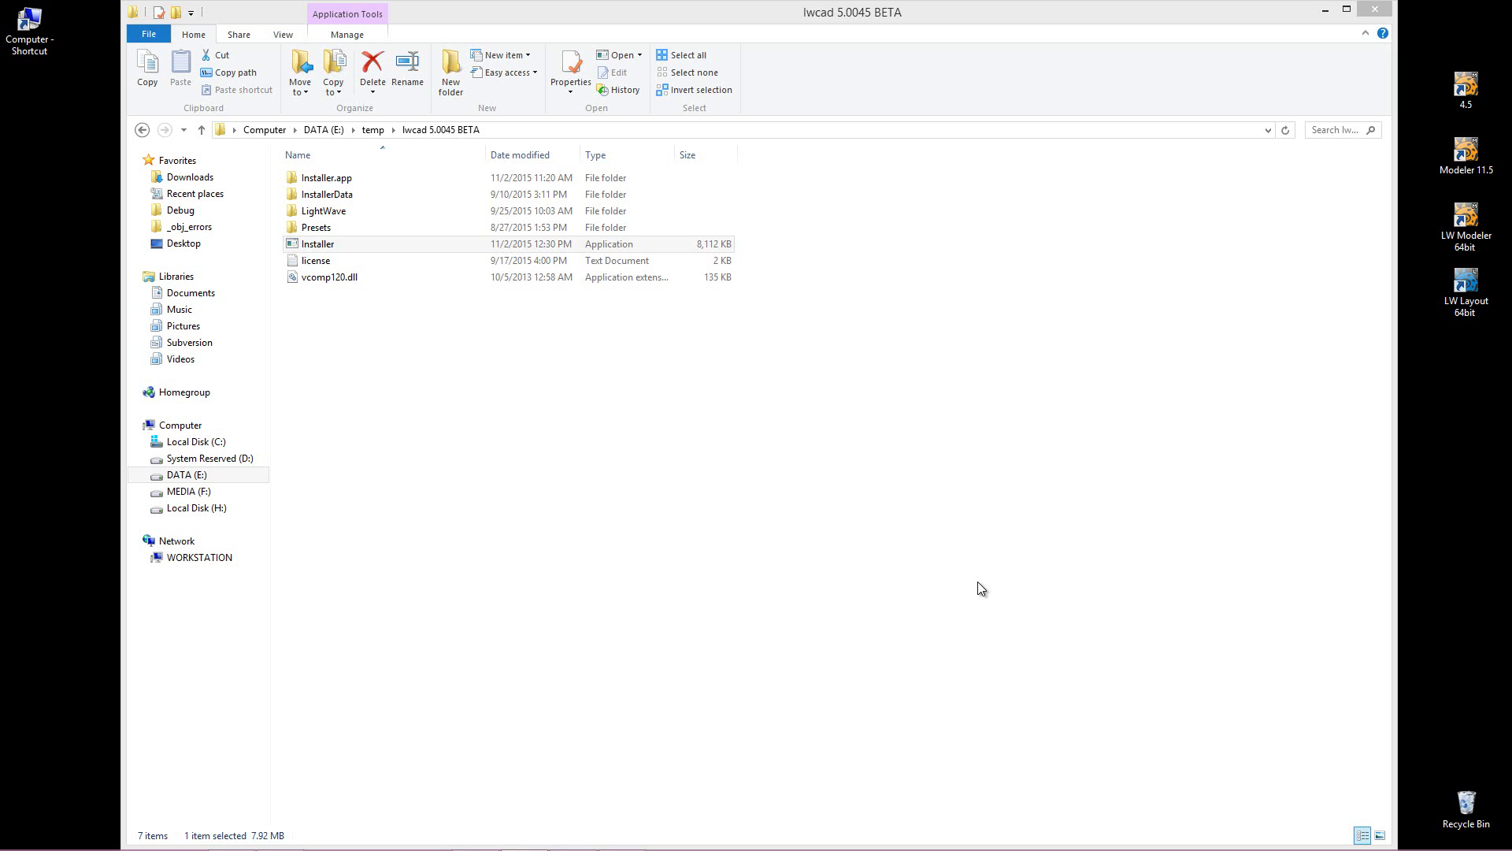
pyautogui.doubleClick(356, 242)
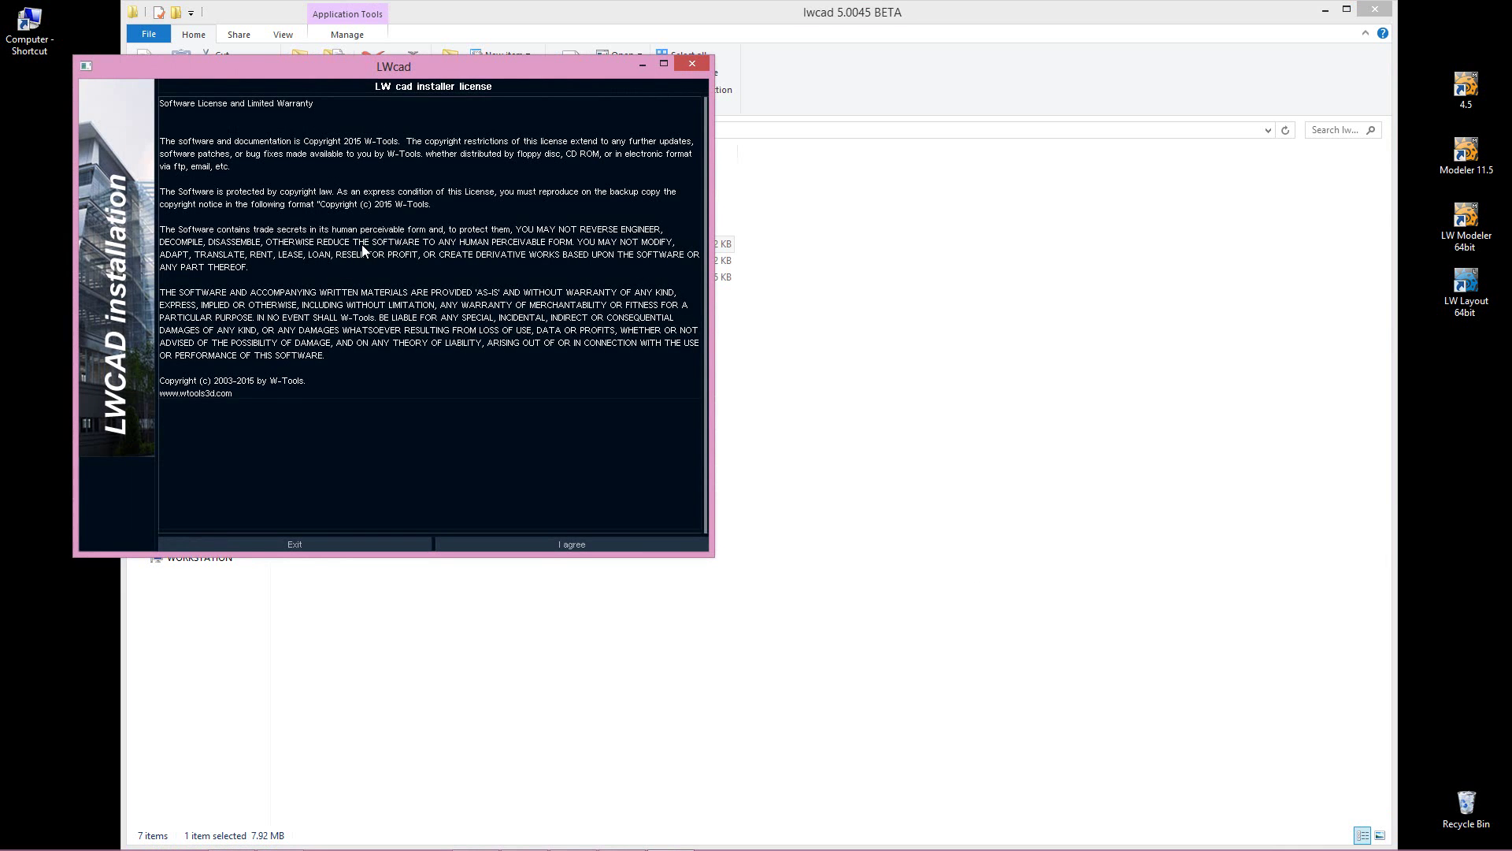
pyautogui.click(544, 547)
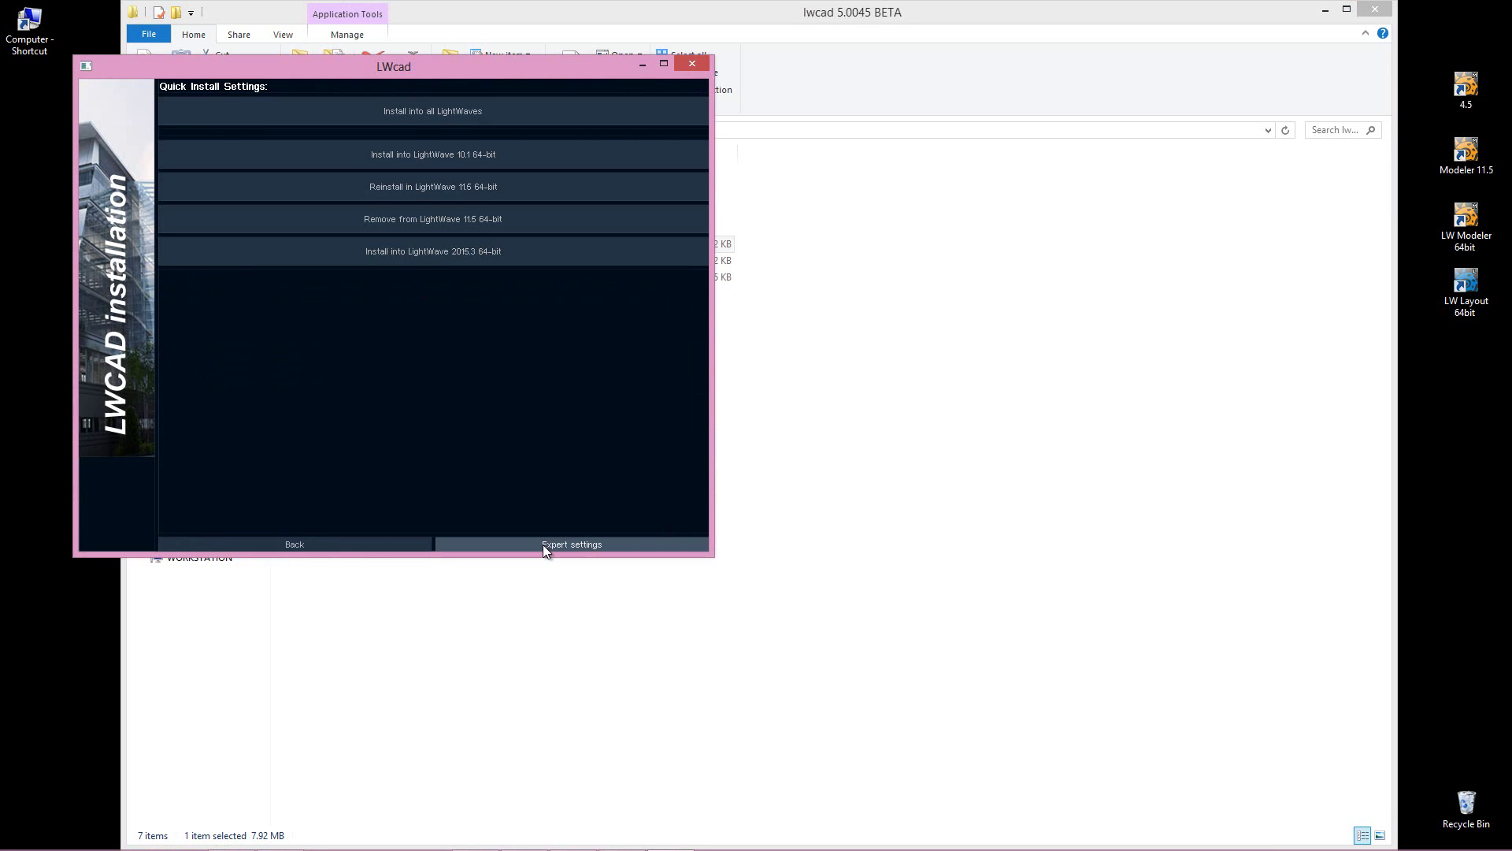
pyautogui.click(422, 253)
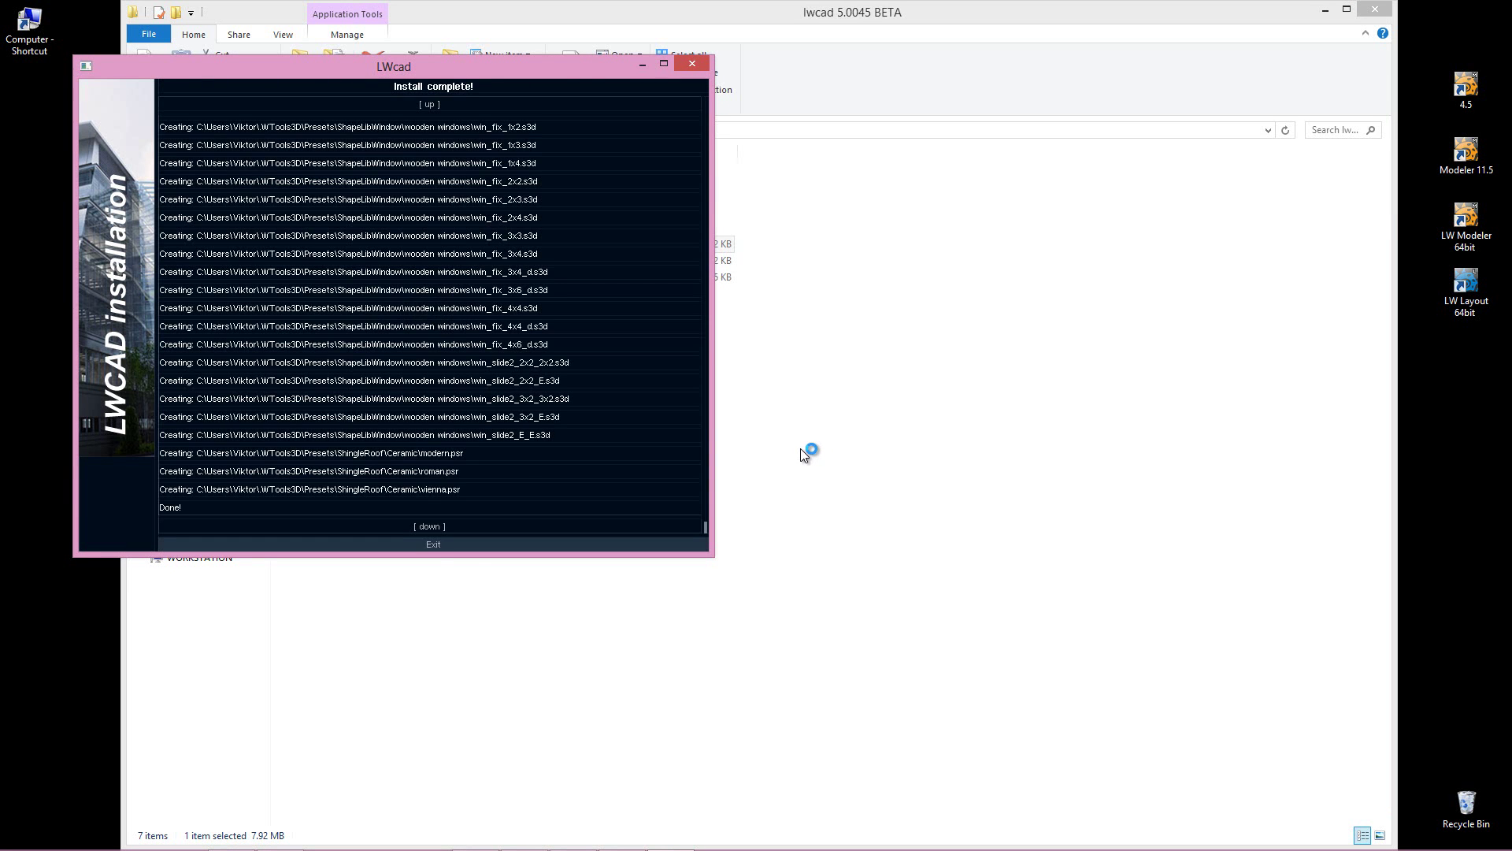
pyautogui.click(427, 543)
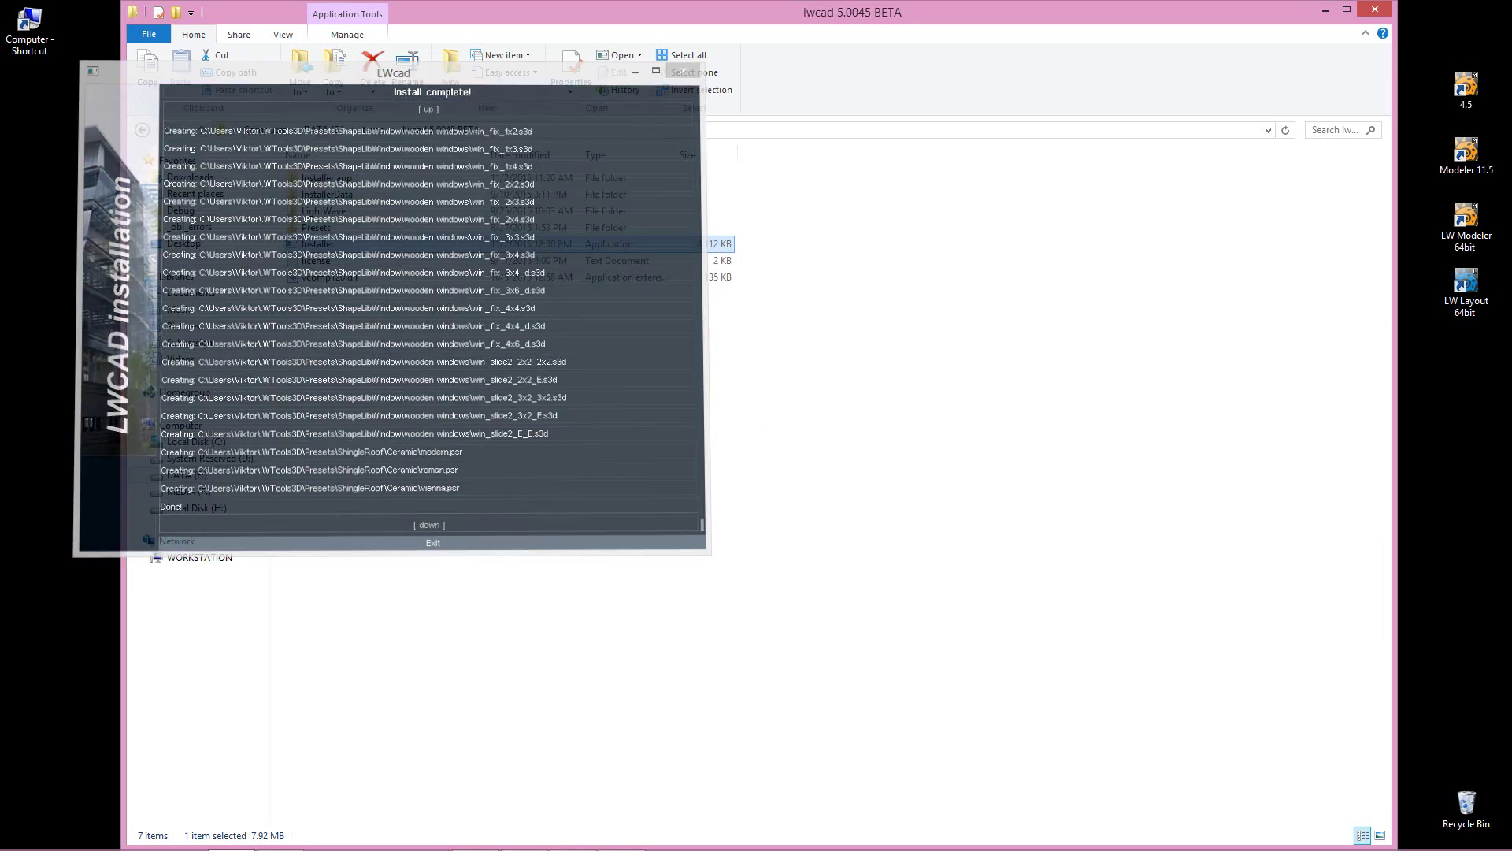
# - Start the 64-bit LW Modeler and check the LWCAD options, including the preset path
pyautogui.doubleClick(1467, 221)
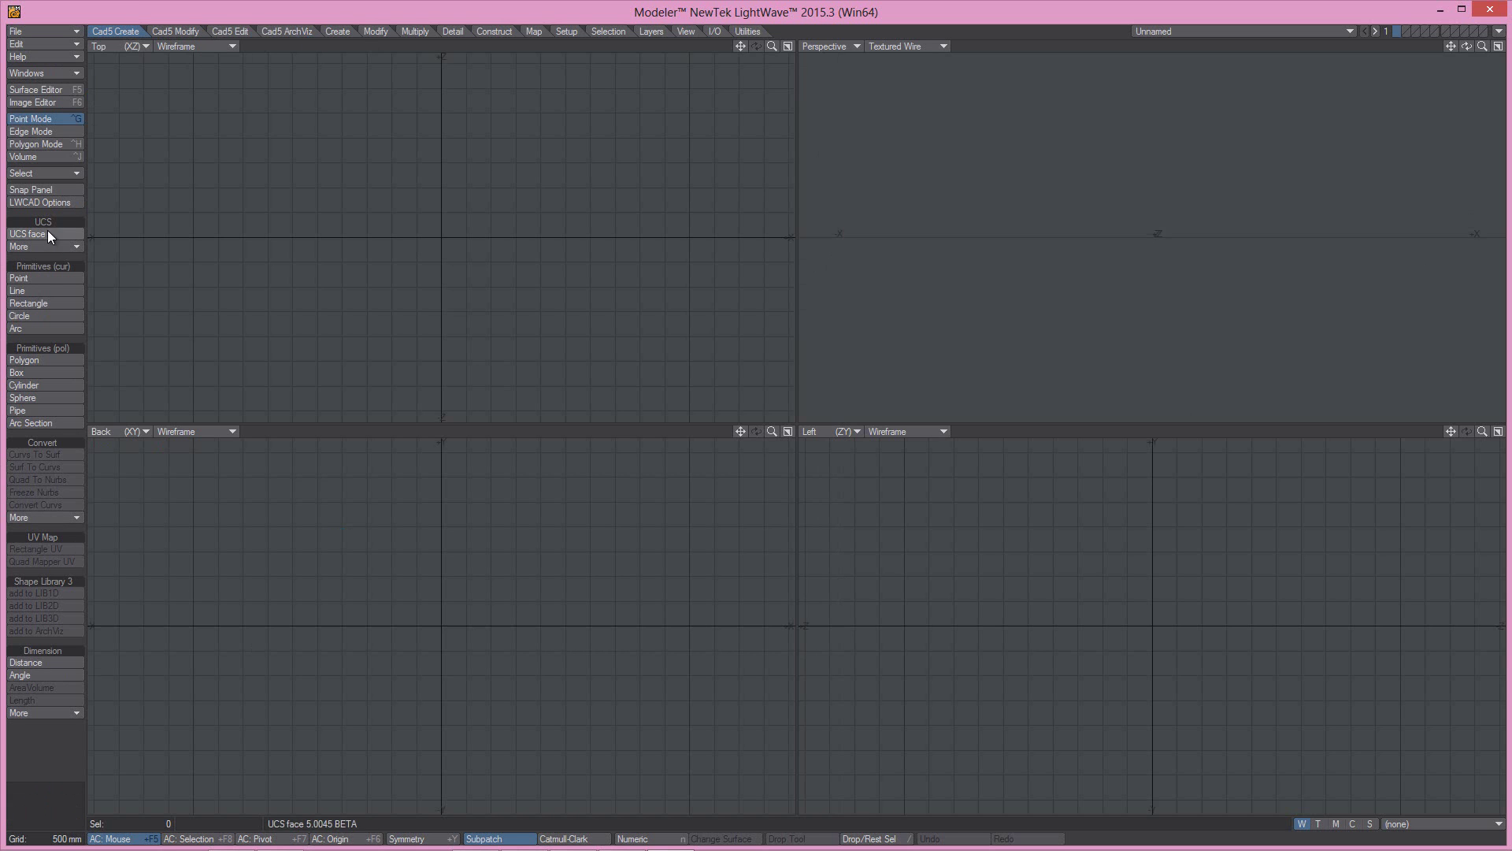
pyautogui.click(49, 203)
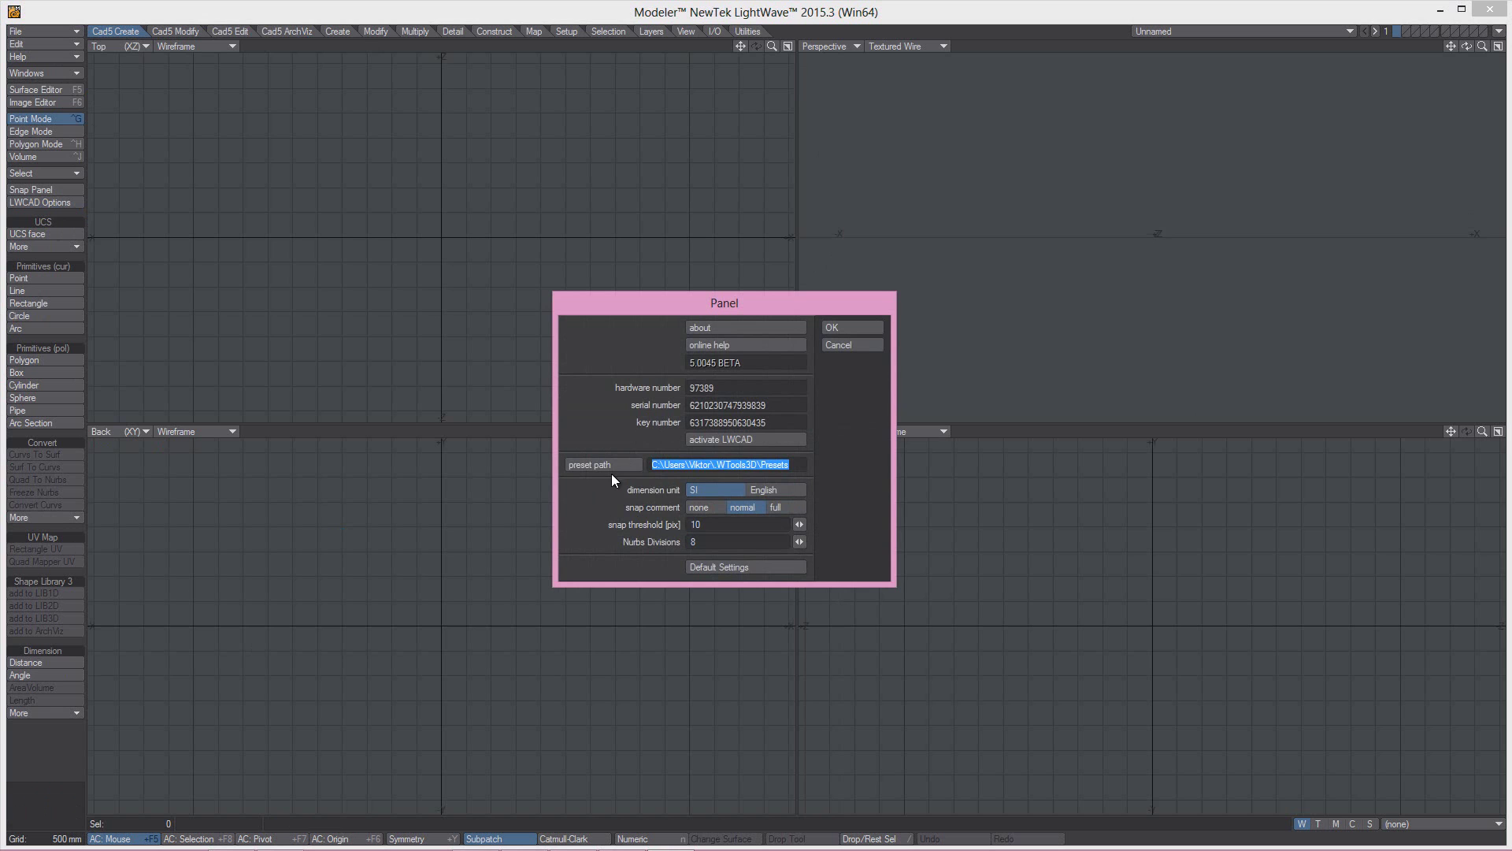
pyautogui.click(858, 328)
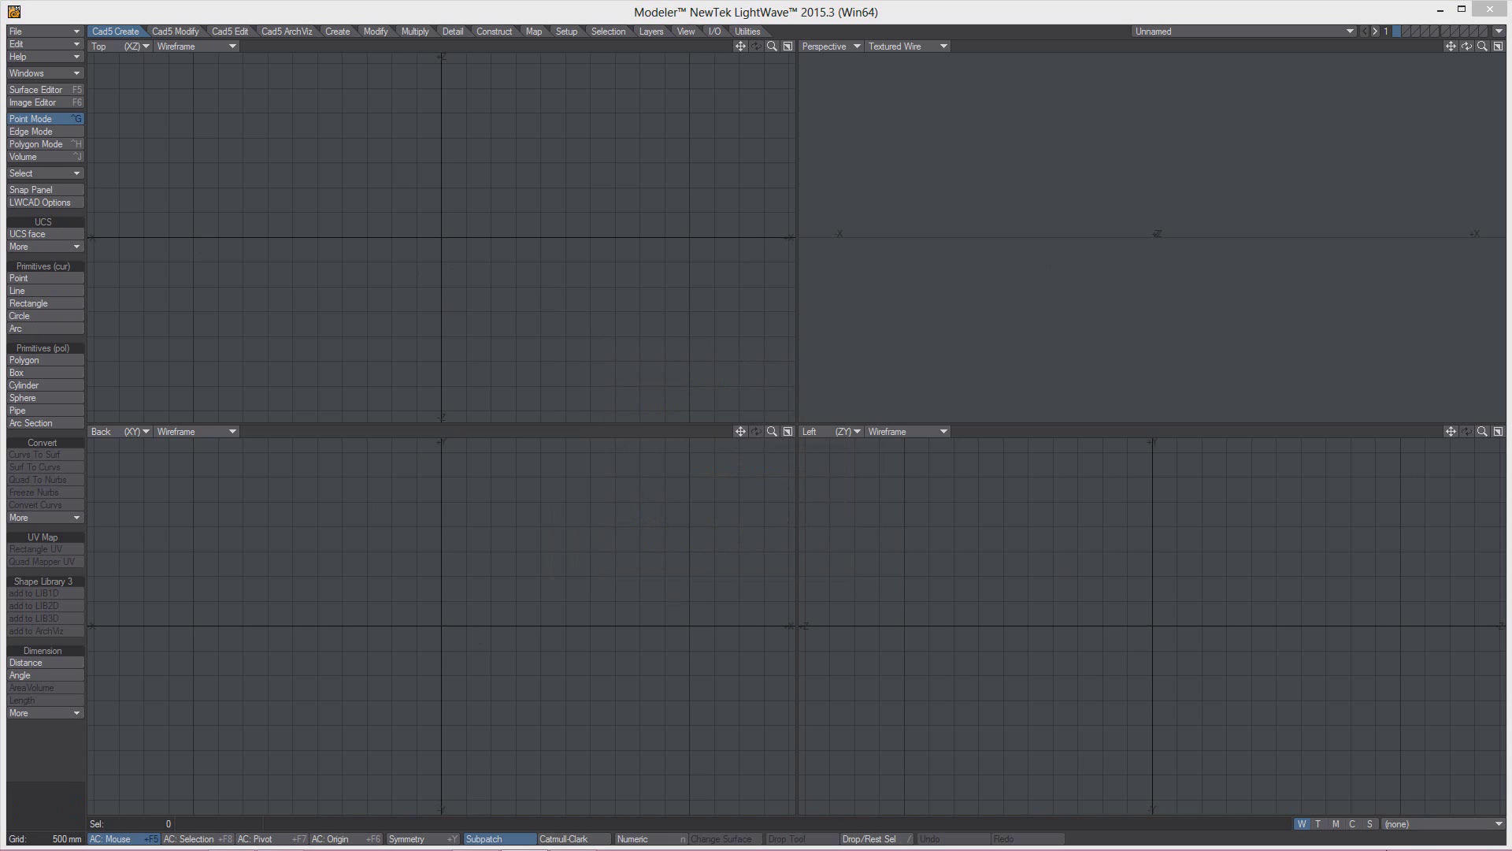
# - Set the language option to German in the LightWave Hub
pyautogui.click(1347, 836)
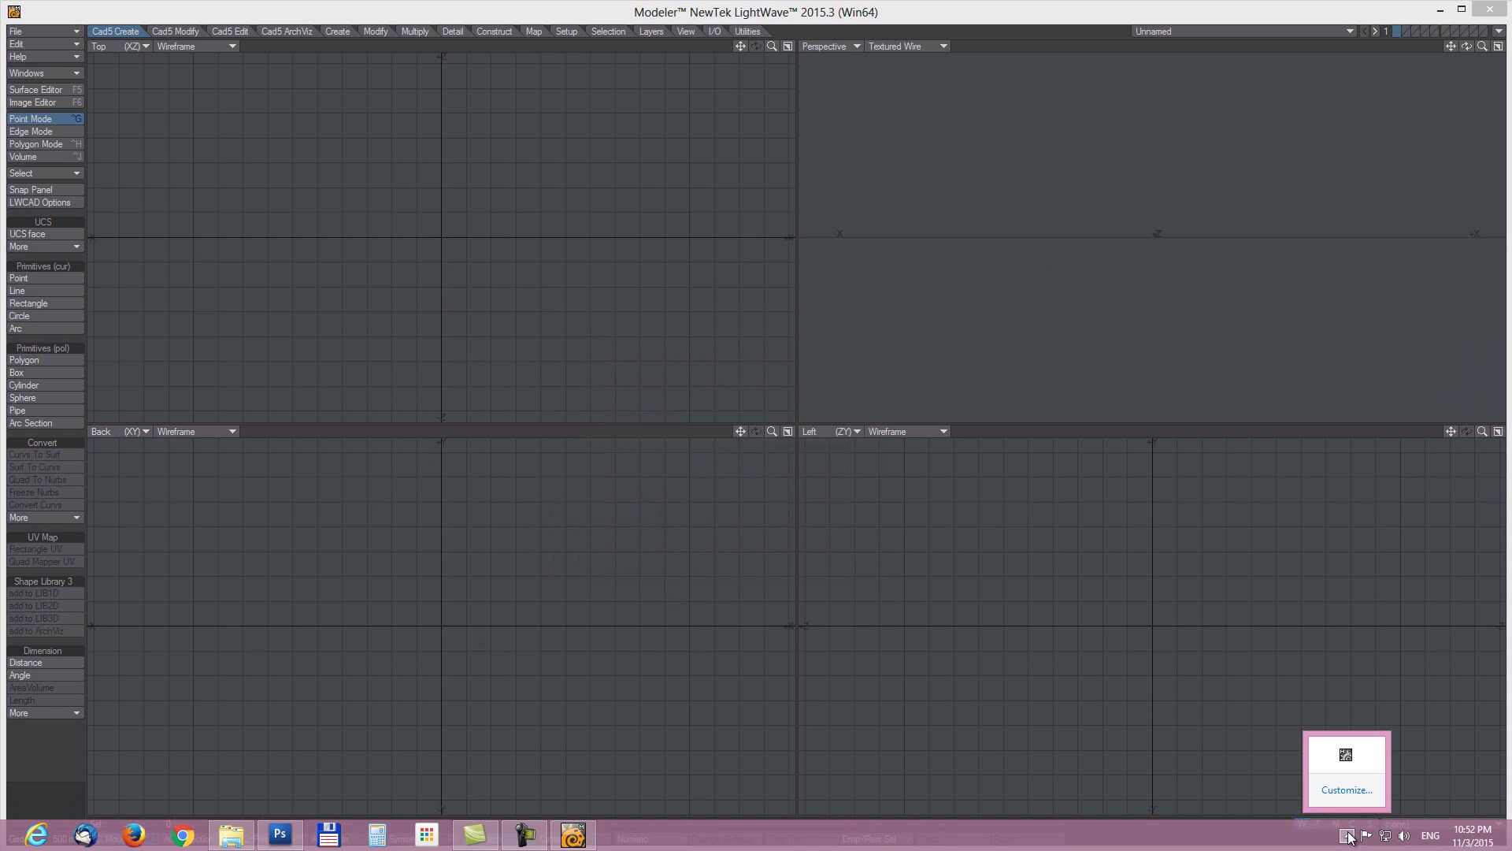
pyautogui.doubleClick(1346, 756)
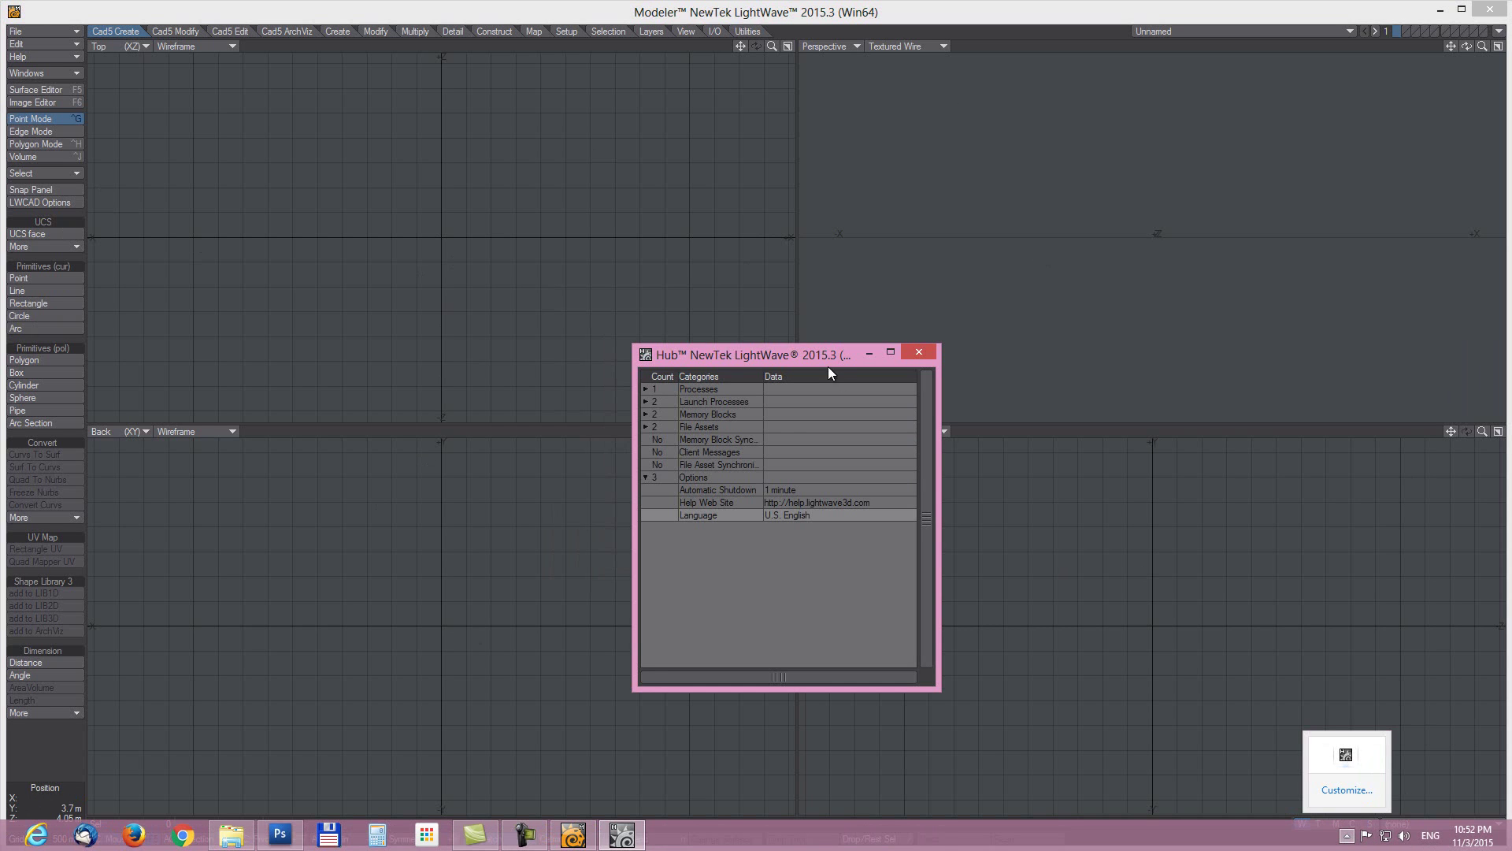
pyautogui.click(693, 513)
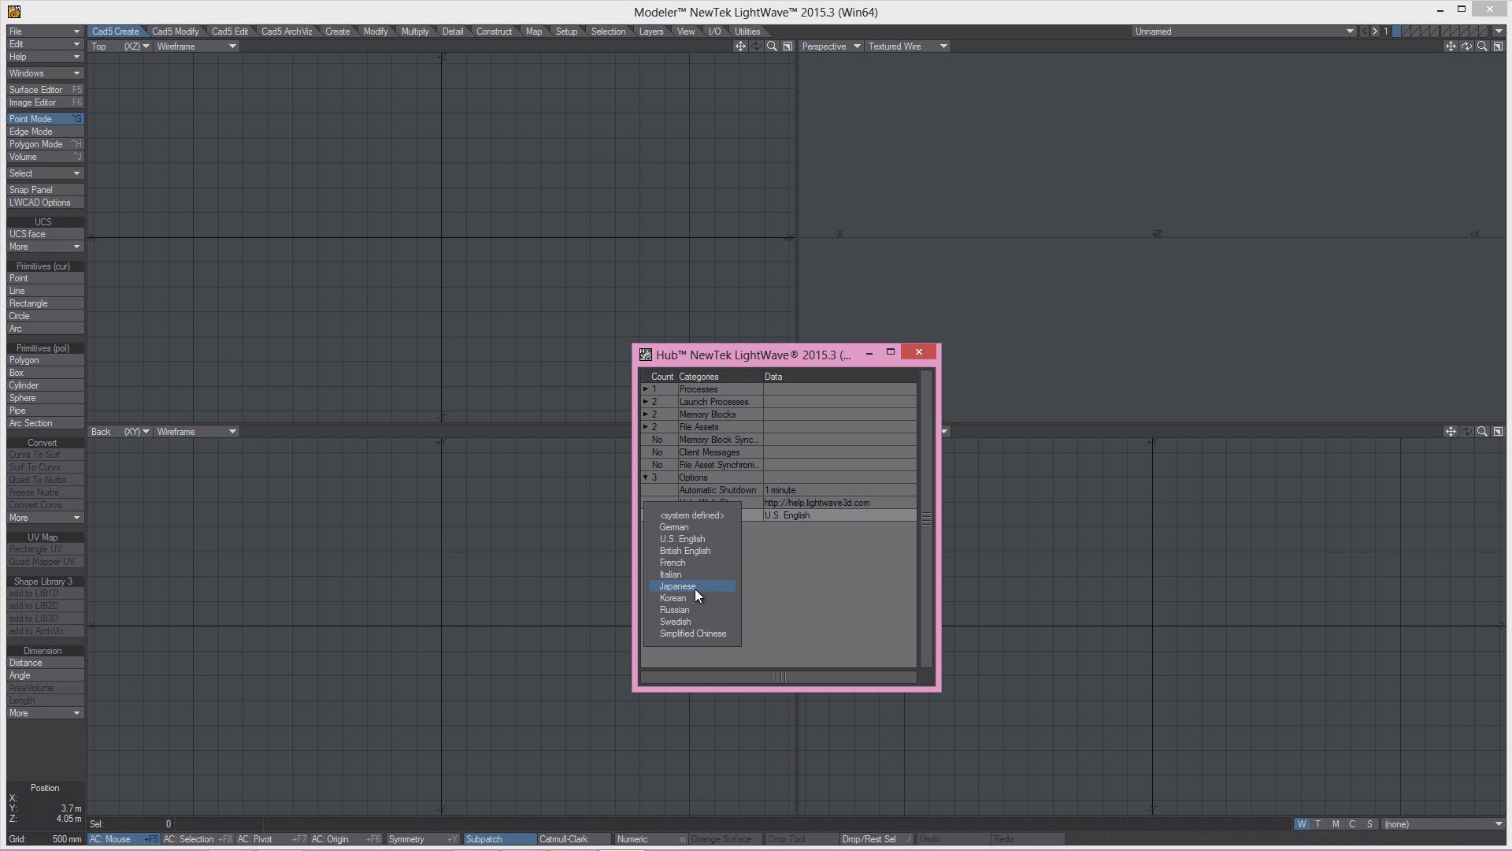
pyautogui.click(671, 526)
pyautogui.click(918, 352)
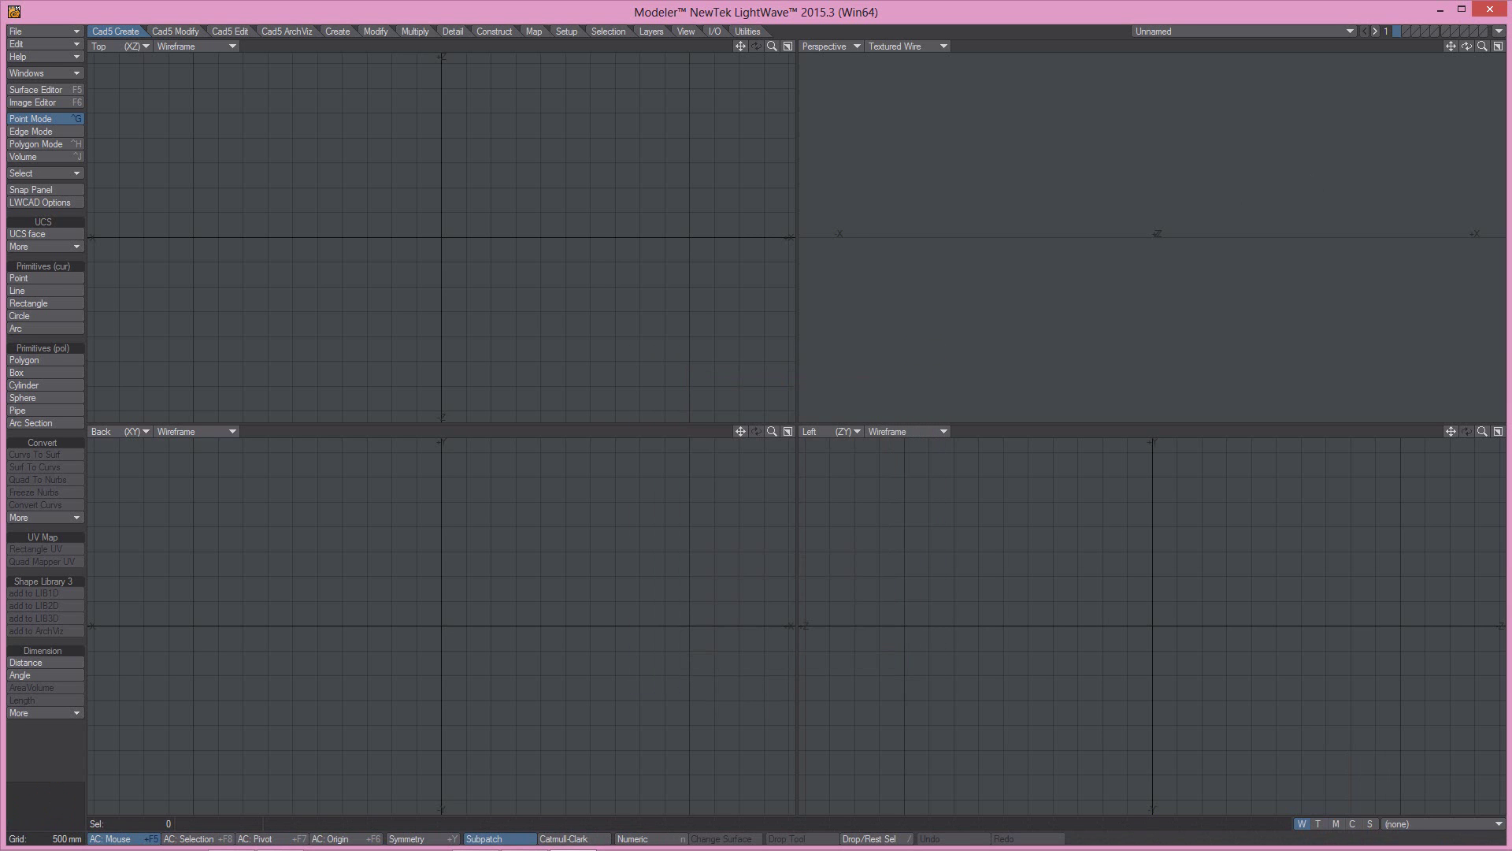
# - Restart the 64-bit LW Modeler to apply the language and activate the USC Front tool with its numeric settings
pyautogui.click(1496, 12)
pyautogui.click(1465, 224)
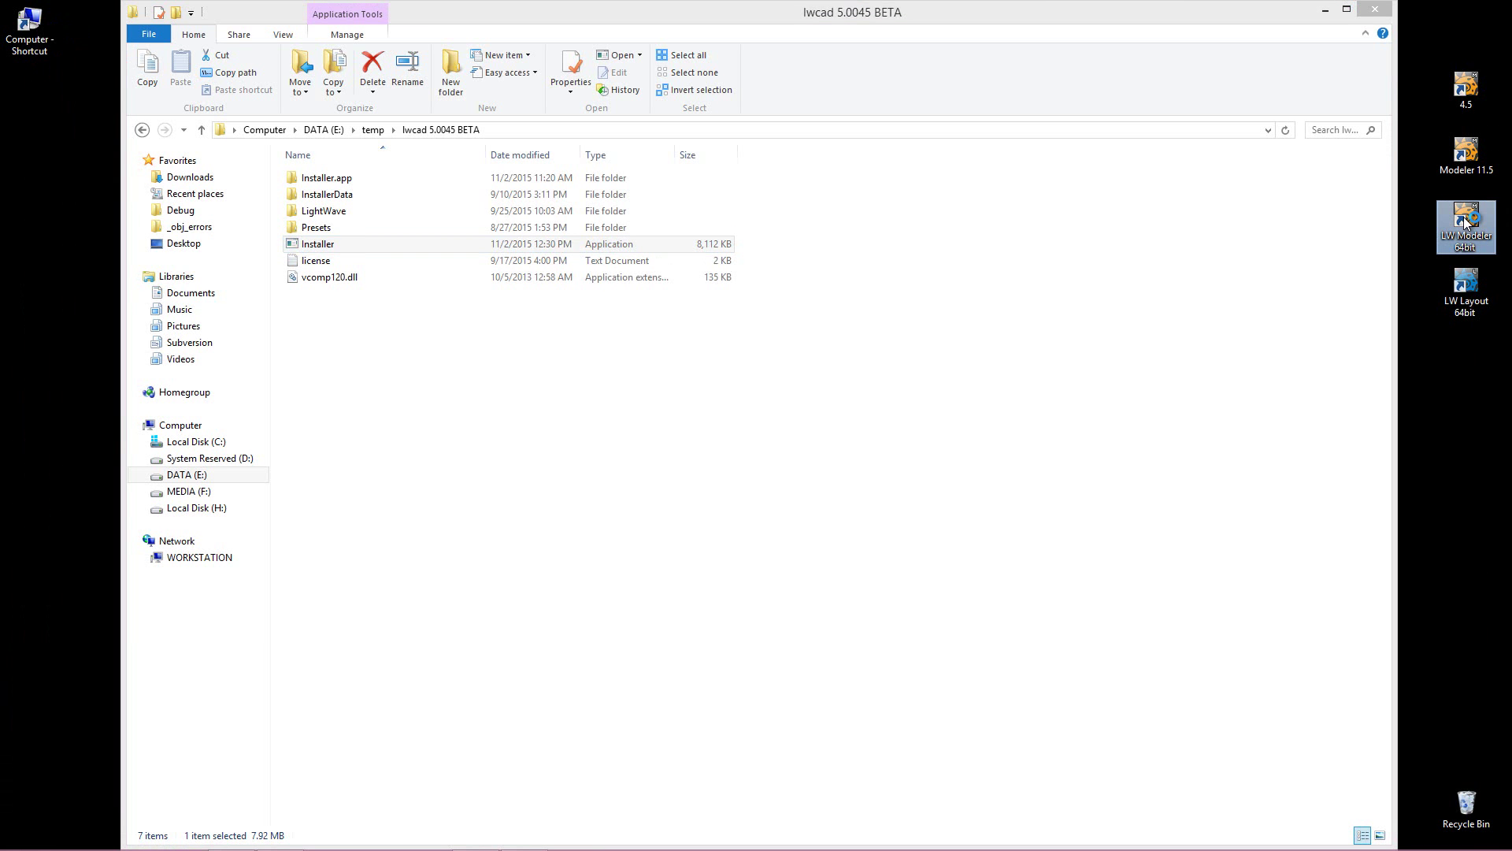
pyautogui.doubleClick(1465, 224)
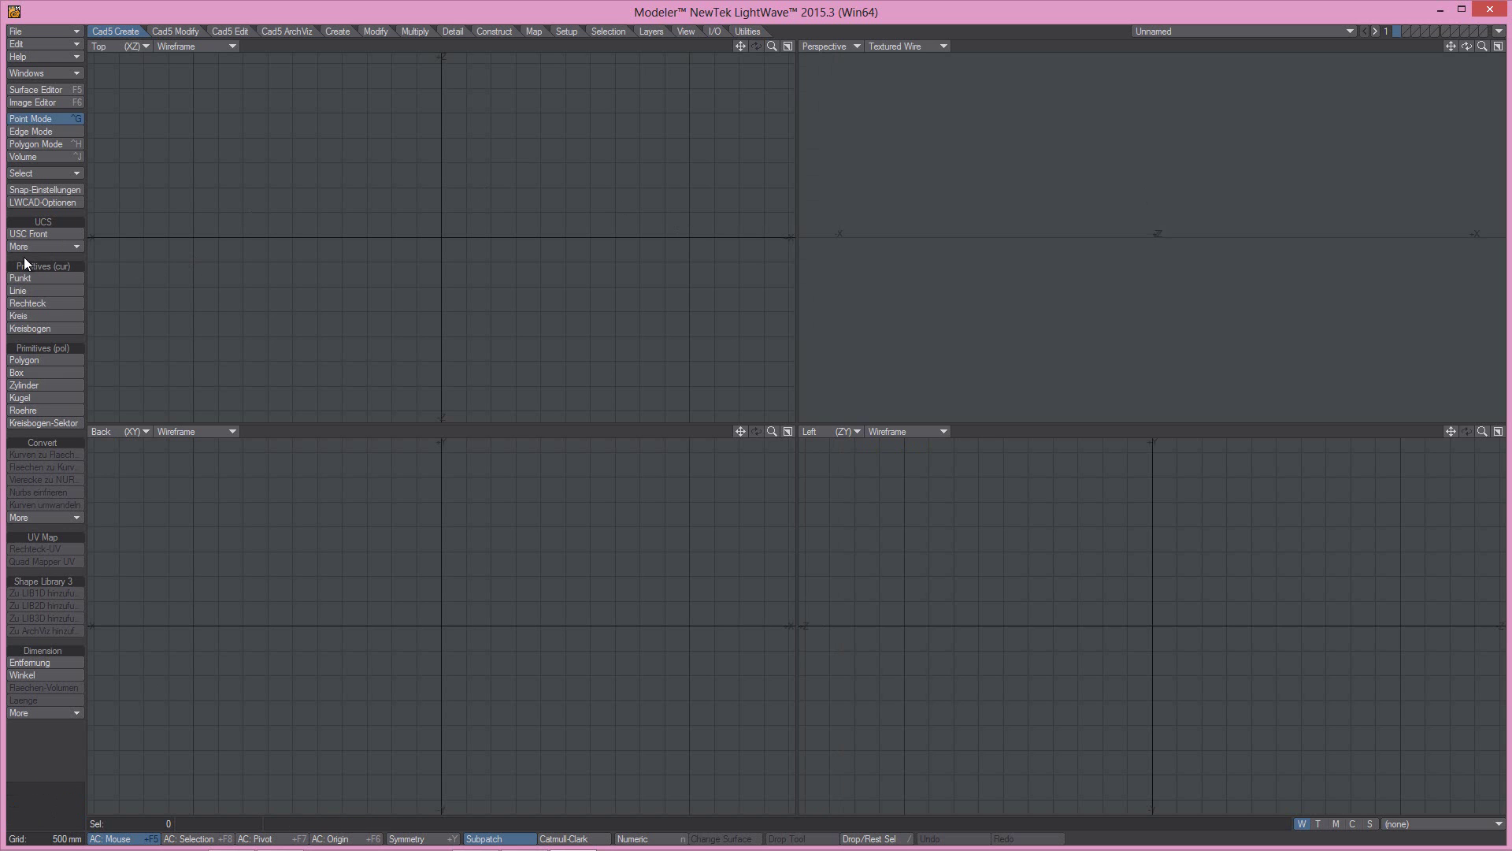
pyautogui.click(31, 234)
pyautogui.press('n')
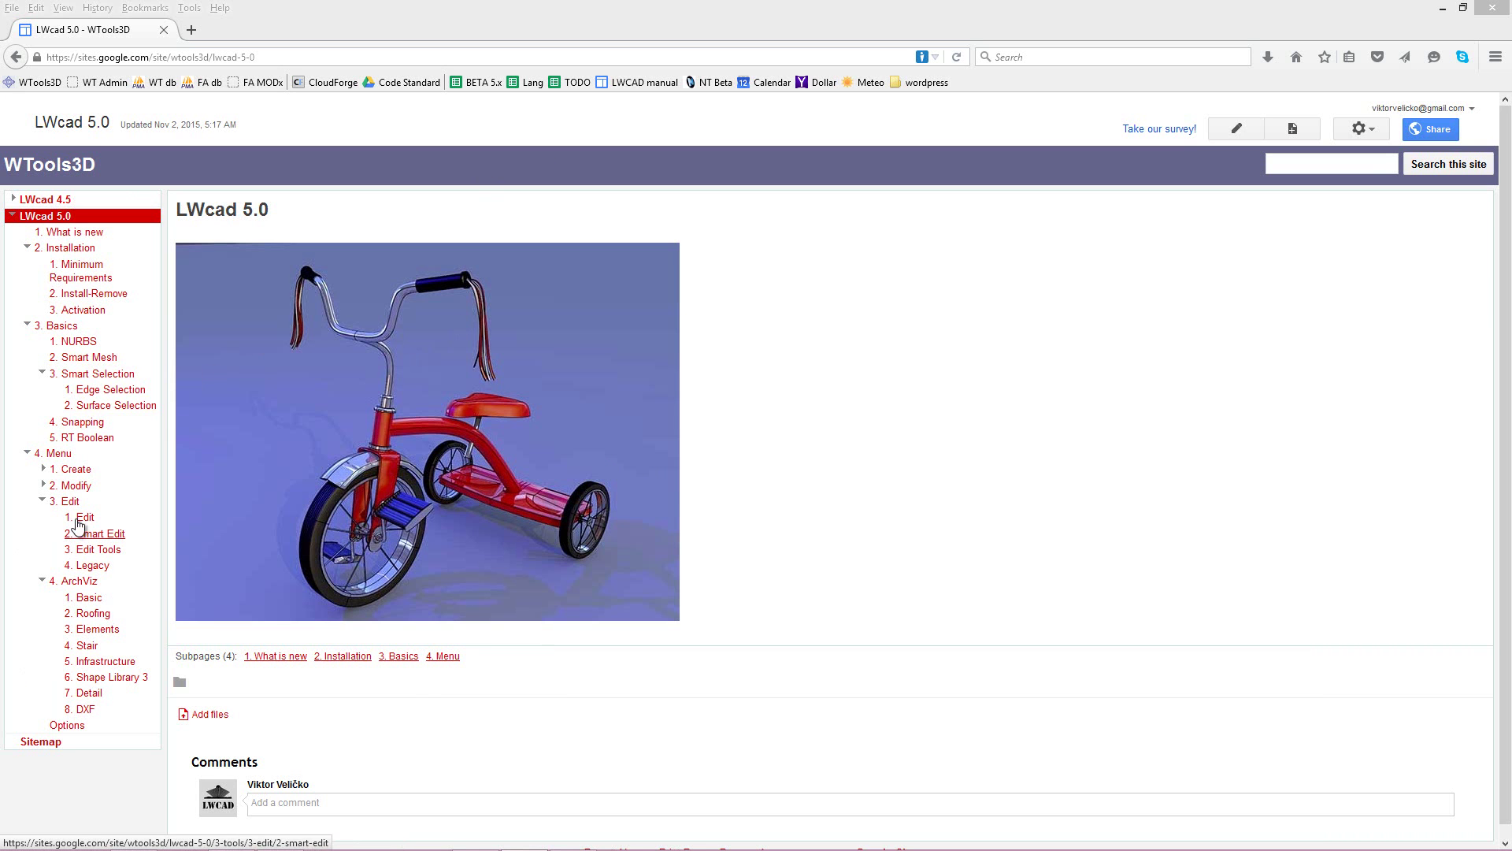
# - Read the Offset section on the Smart Edit page of the LWcad 5.0 online manual
pyautogui.click(91, 540)
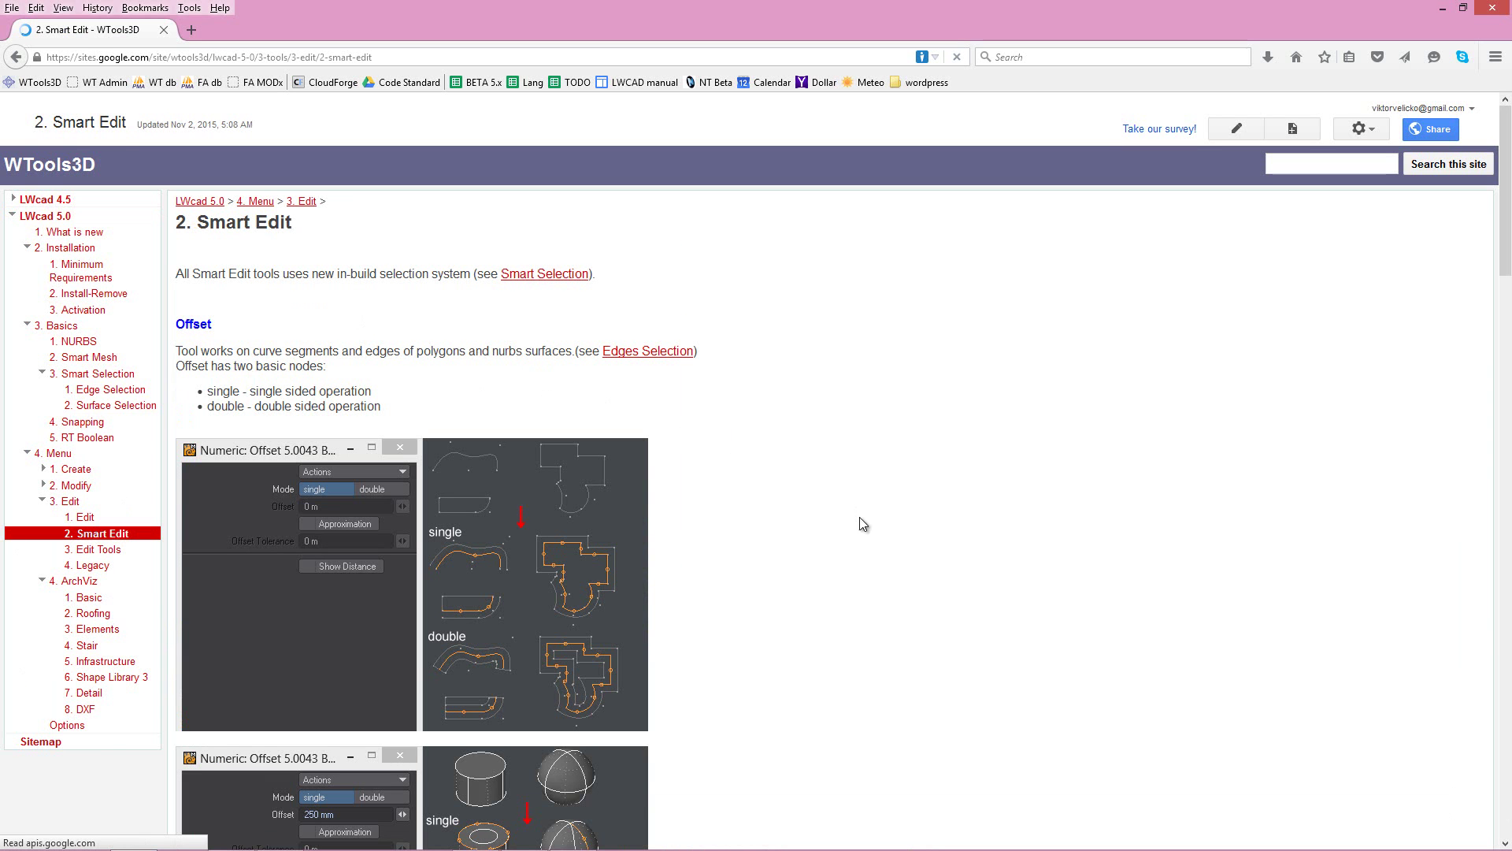
pyautogui.scroll(-3, 792, 583)
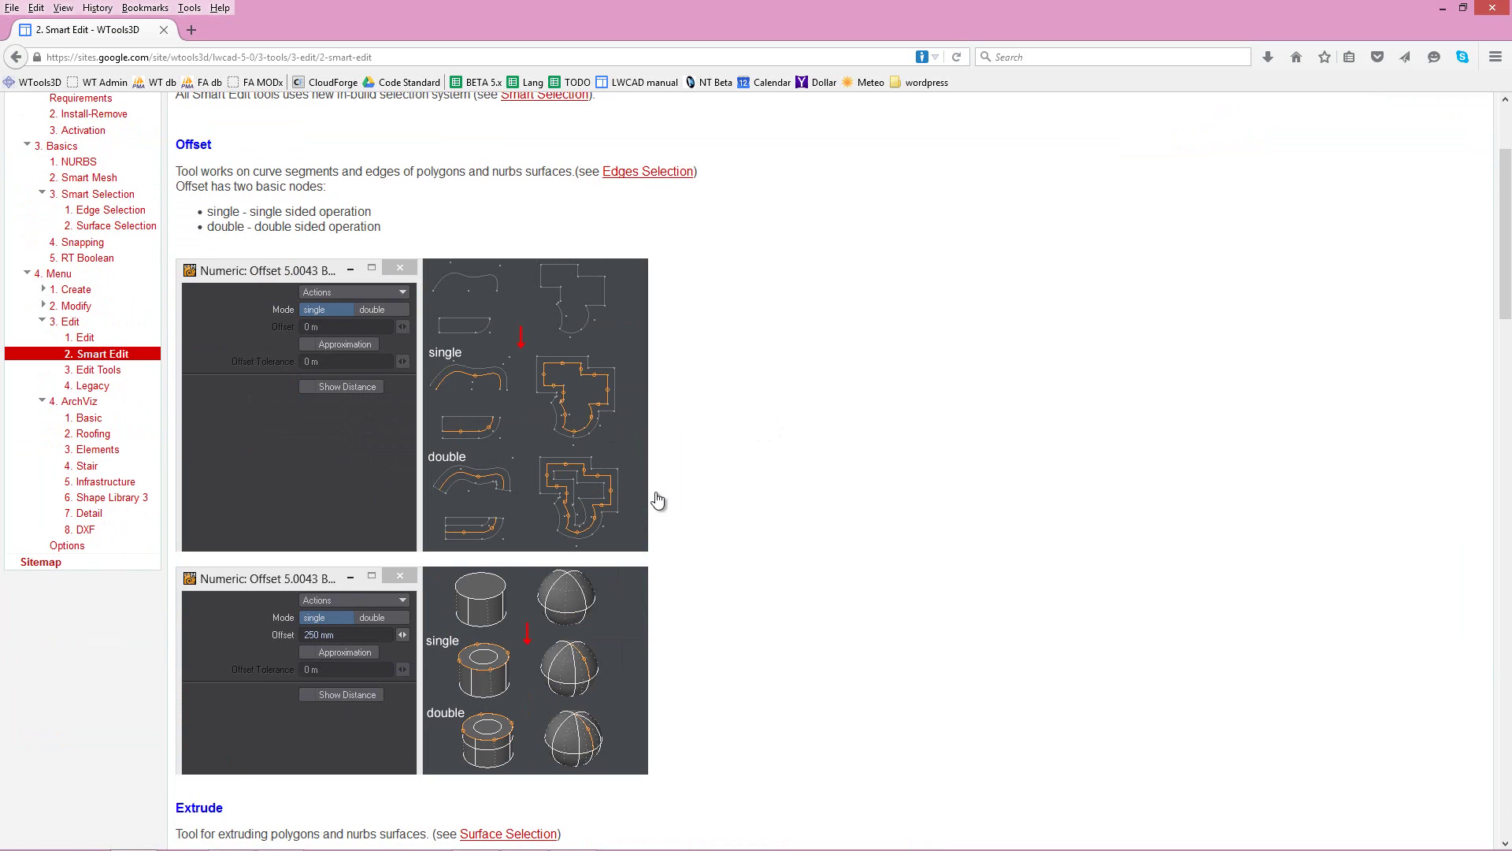
pyautogui.scroll(5, 762, 494)
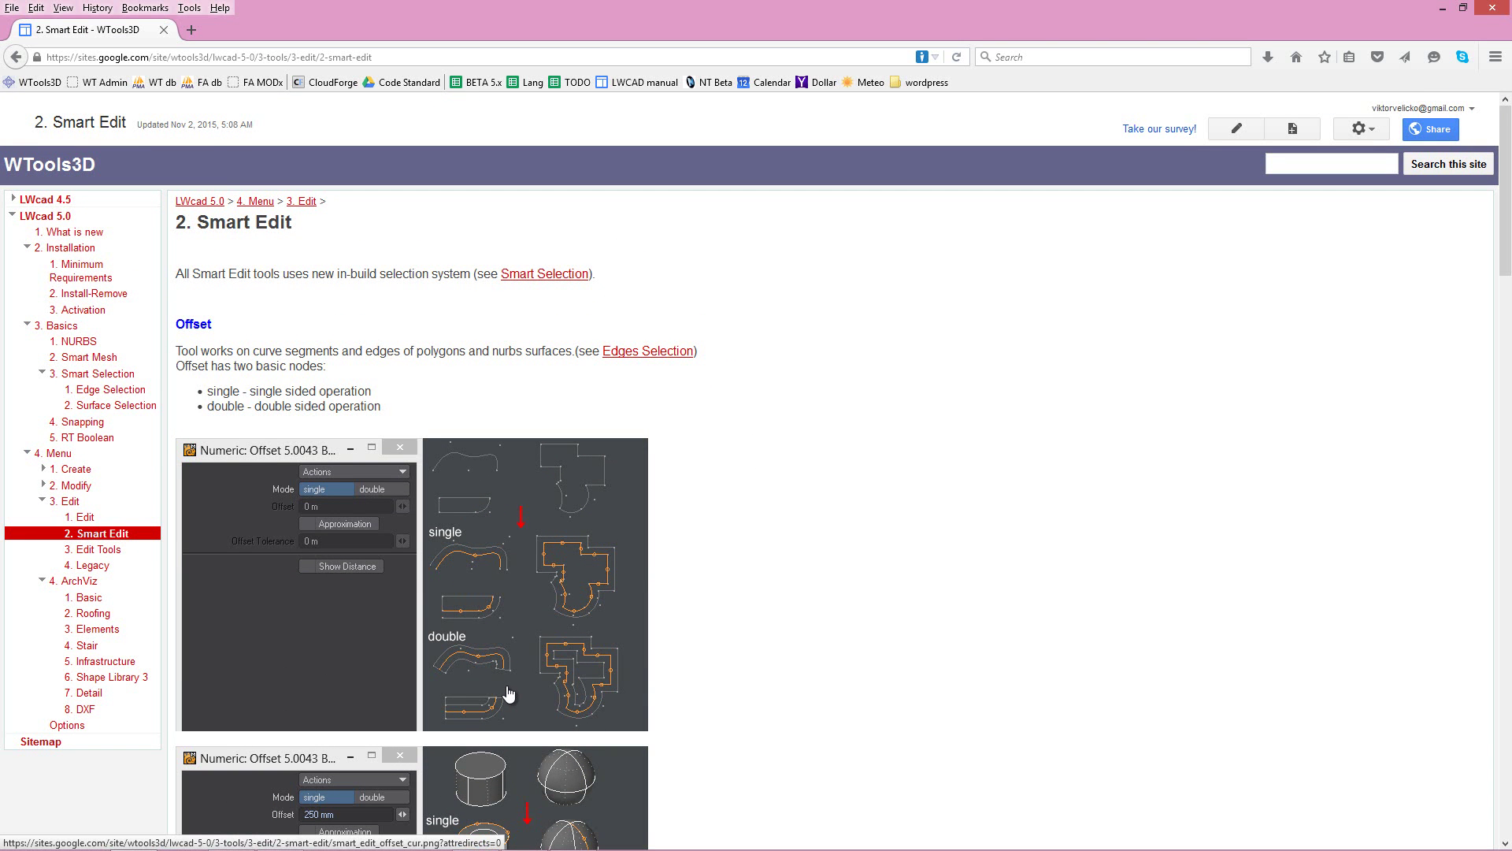
# - Switch to LightWave Modeler and try selecting and deselecting the closed oval curve and the rectangular surface with two holes
pyautogui.hotkey('alt', 'Tab')
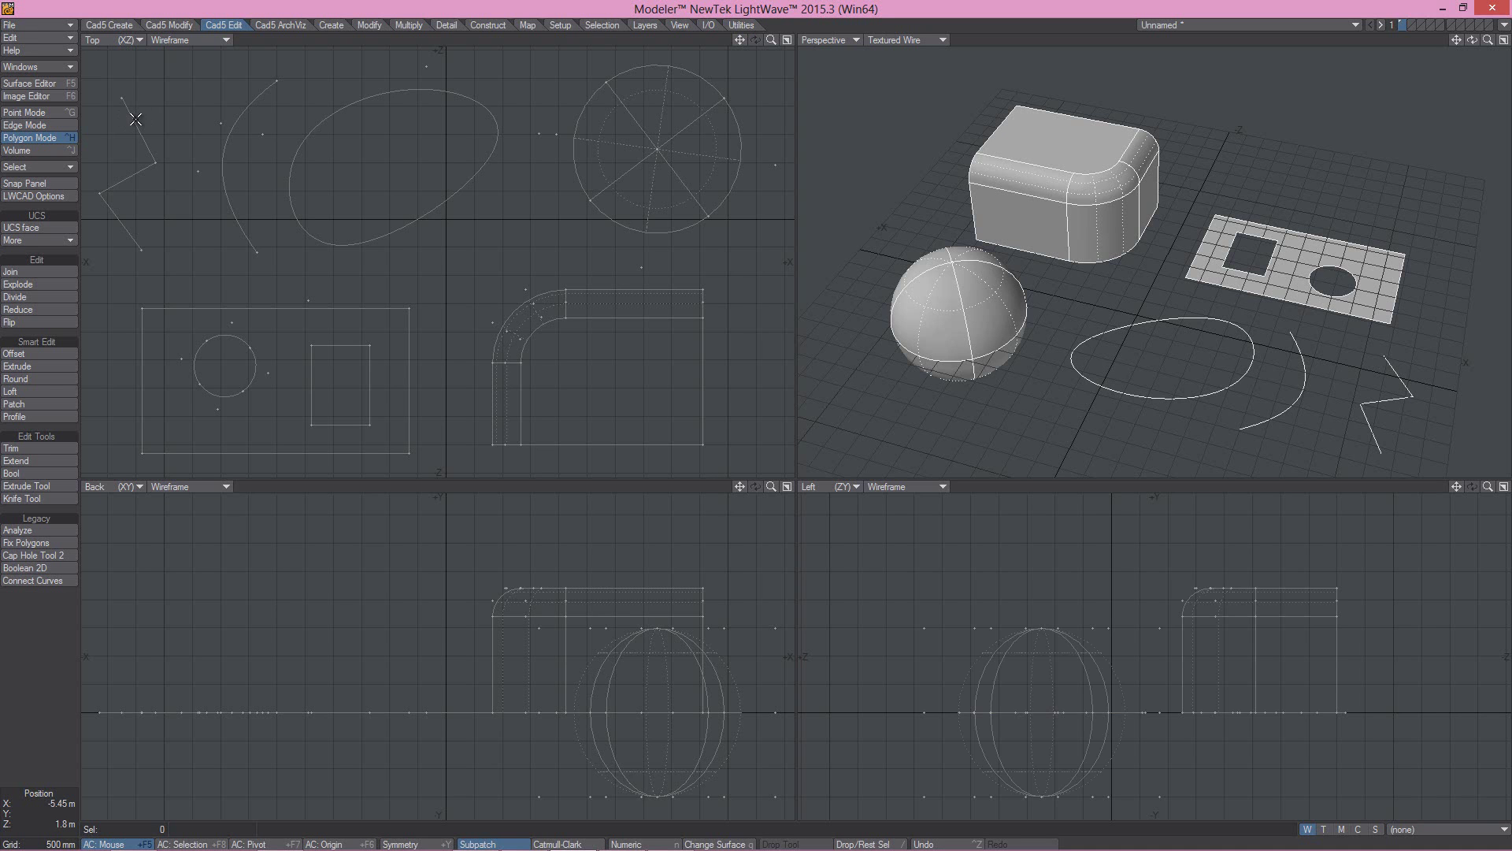
pyautogui.click(241, 96)
pyautogui.click(248, 98)
pyautogui.click(354, 94)
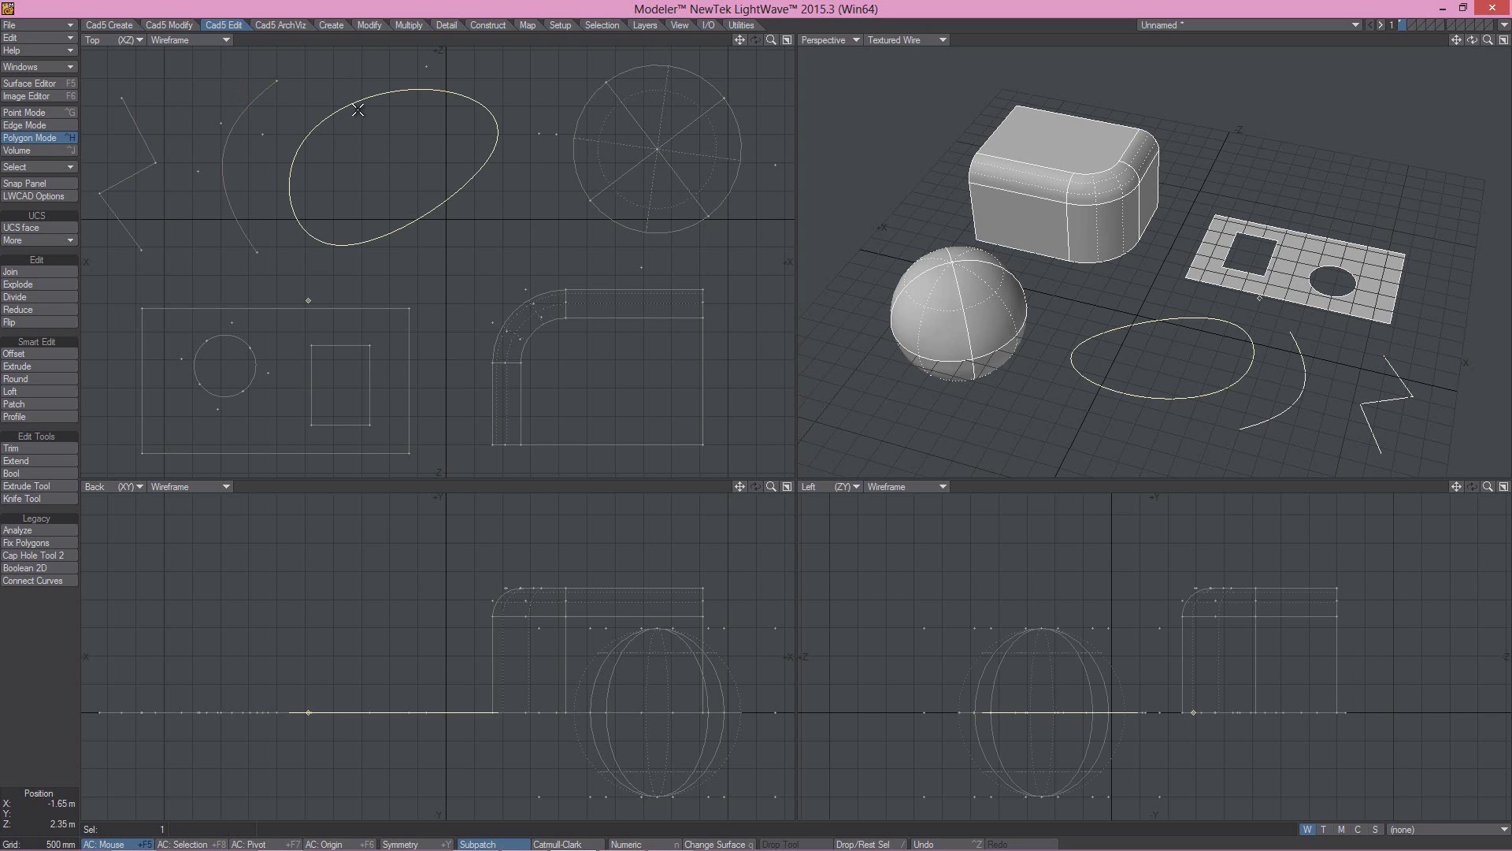
pyautogui.click(348, 99)
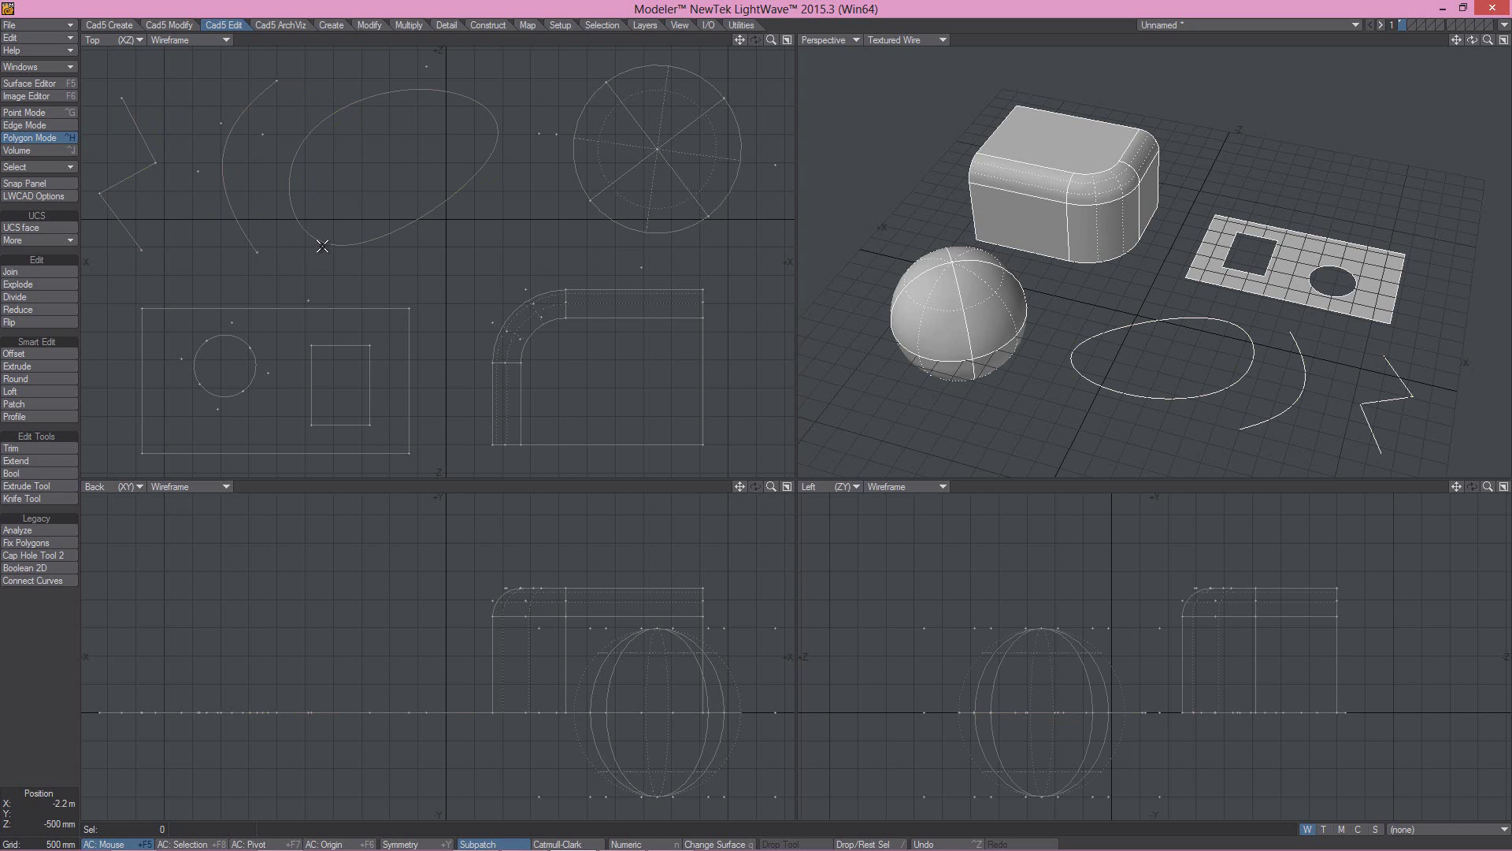
pyautogui.click(1291, 258)
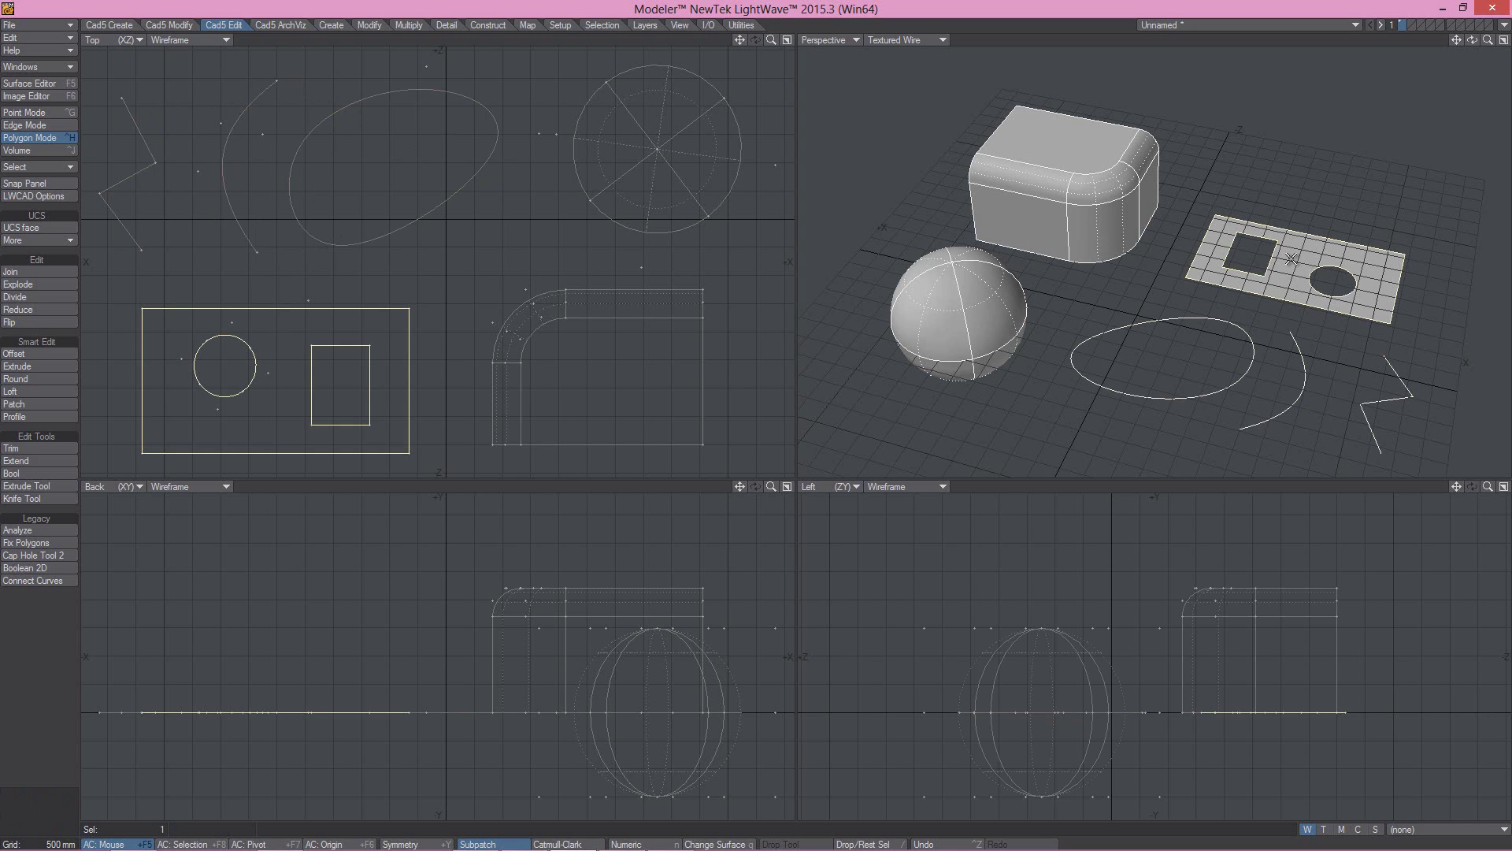
pyautogui.click(356, 306)
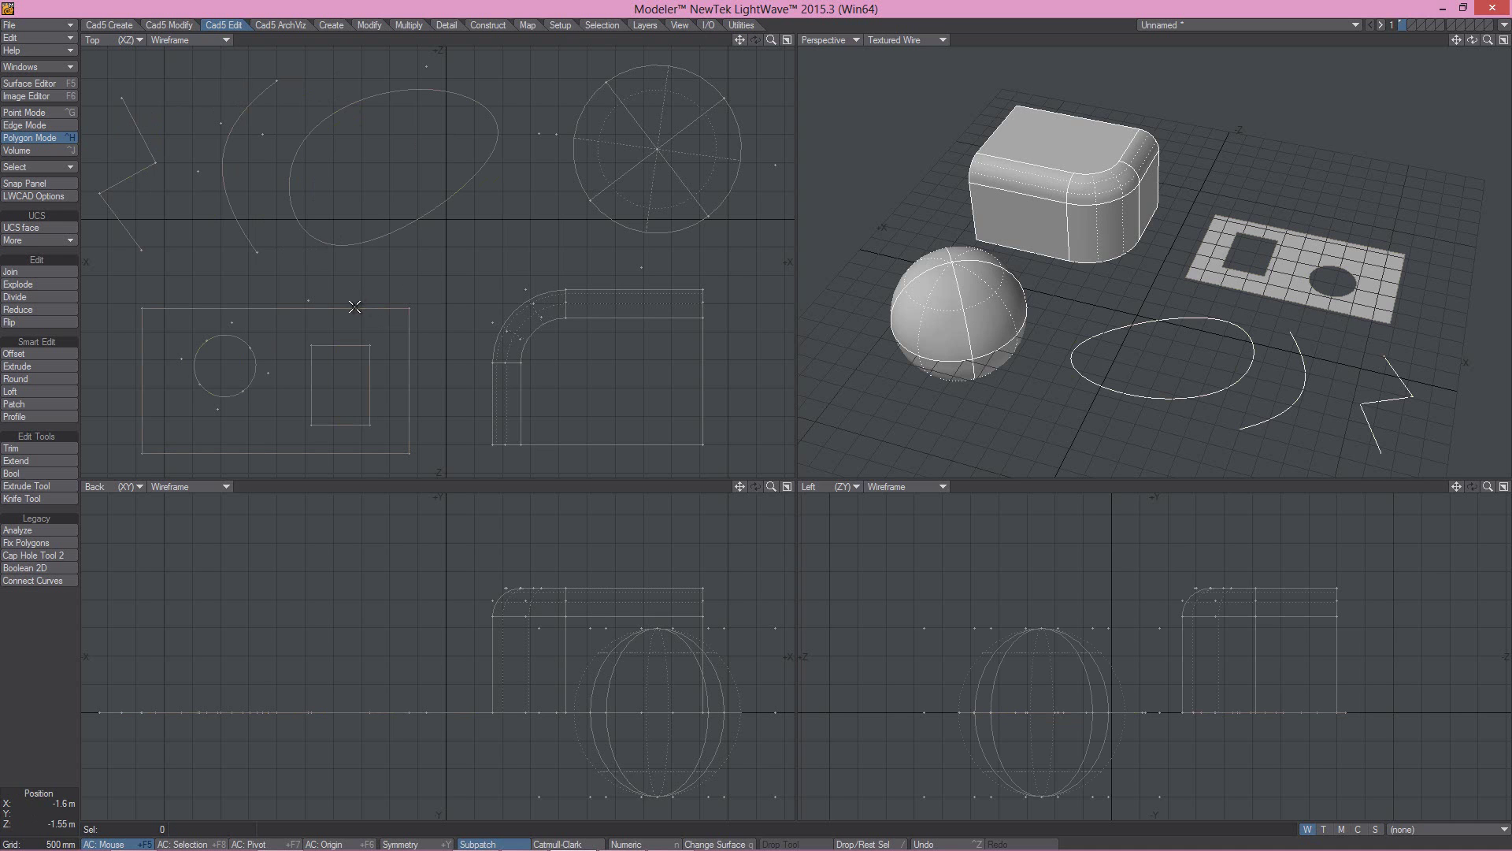
# - Try selecting and deselecting individual surfaces of the rounded box, including its corner fillet, top edge fillet and side face
pyautogui.click(1092, 190)
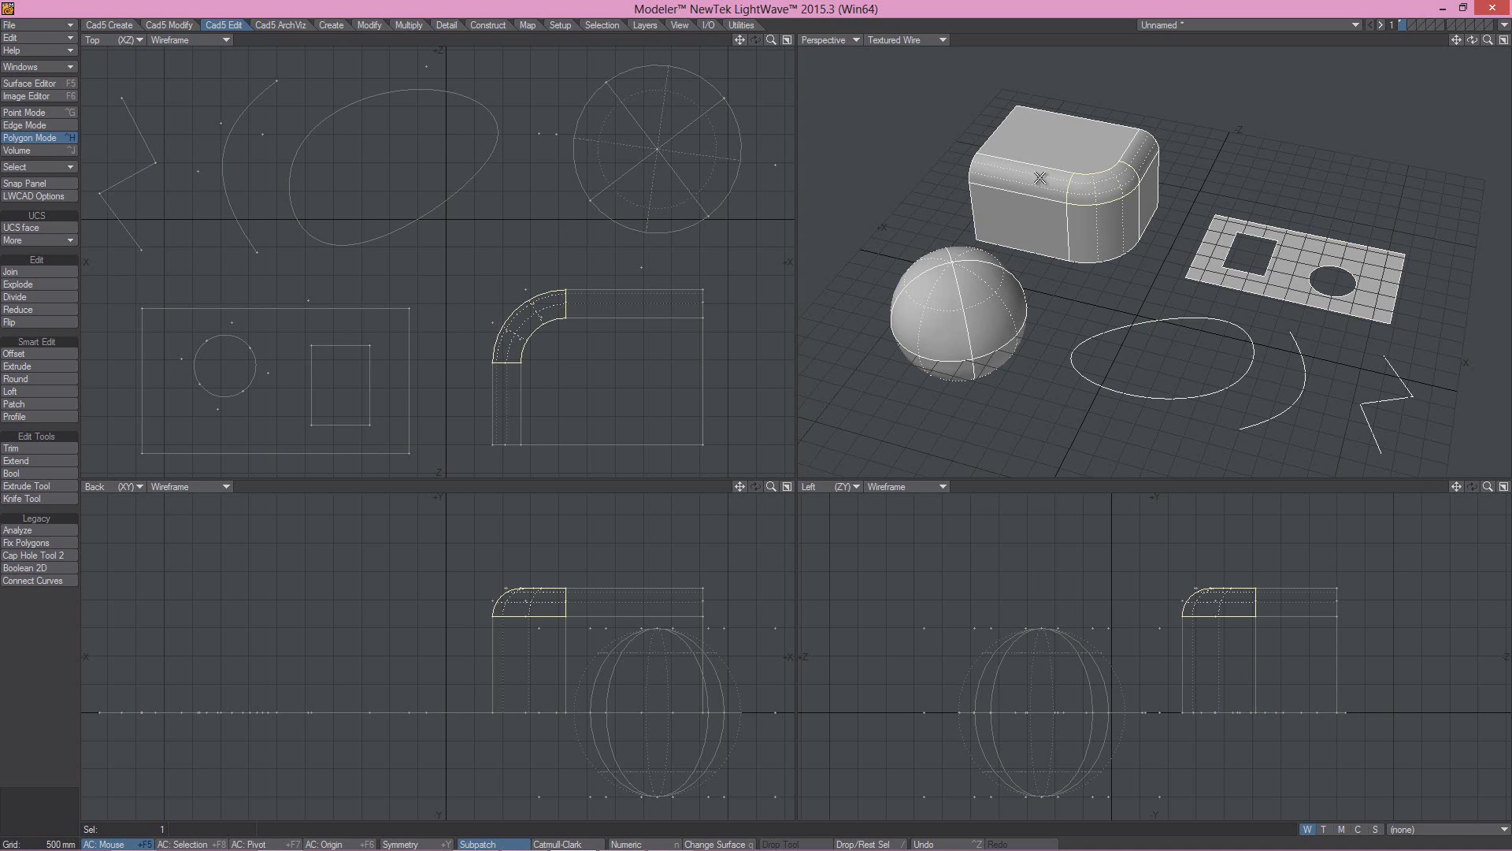
pyautogui.click(1103, 195)
pyautogui.click(1047, 178)
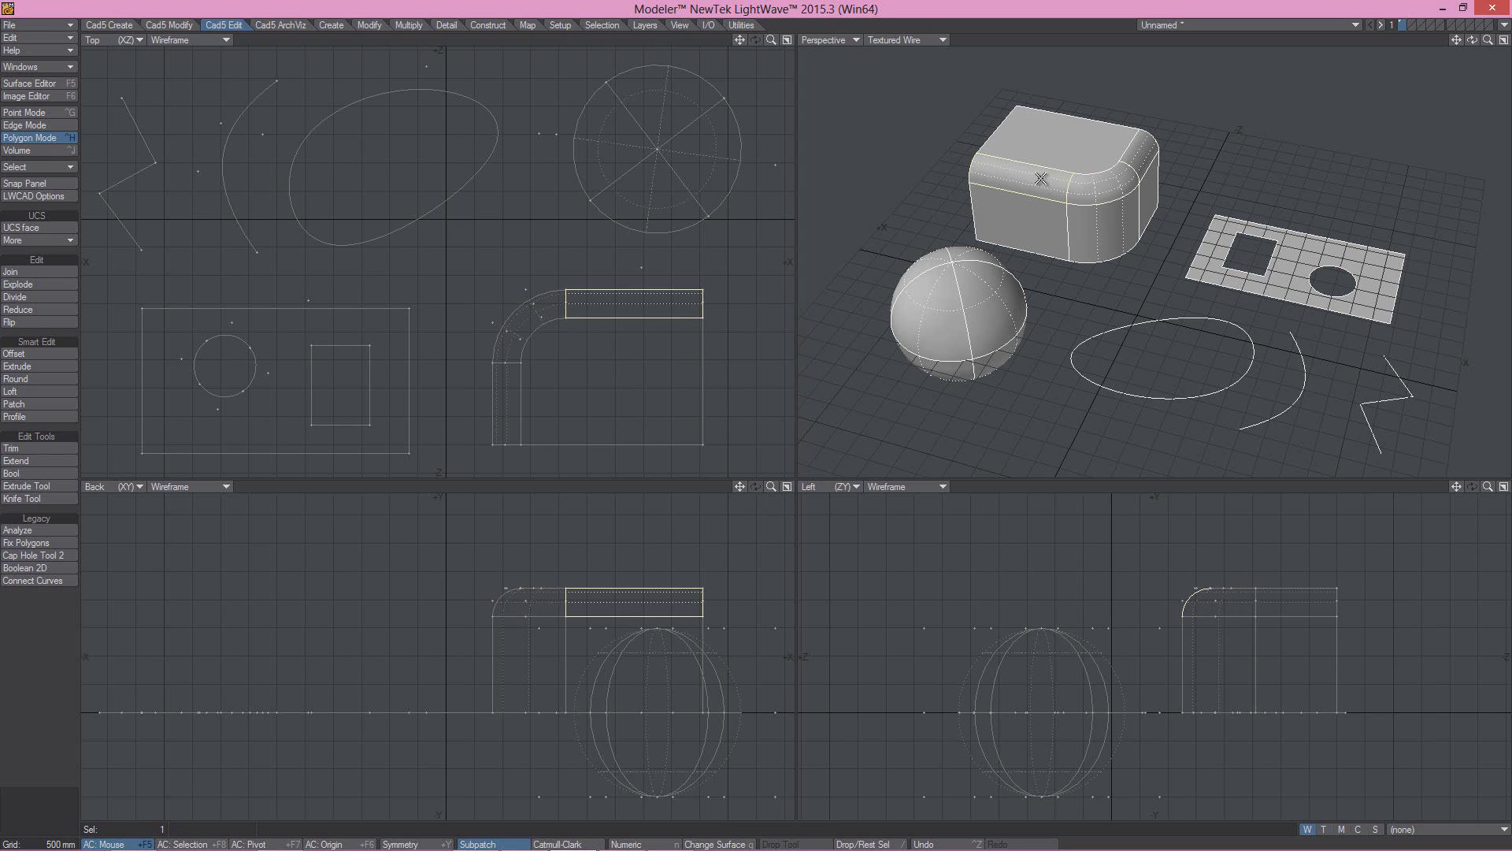
pyautogui.click(1027, 179)
pyautogui.click(1092, 185)
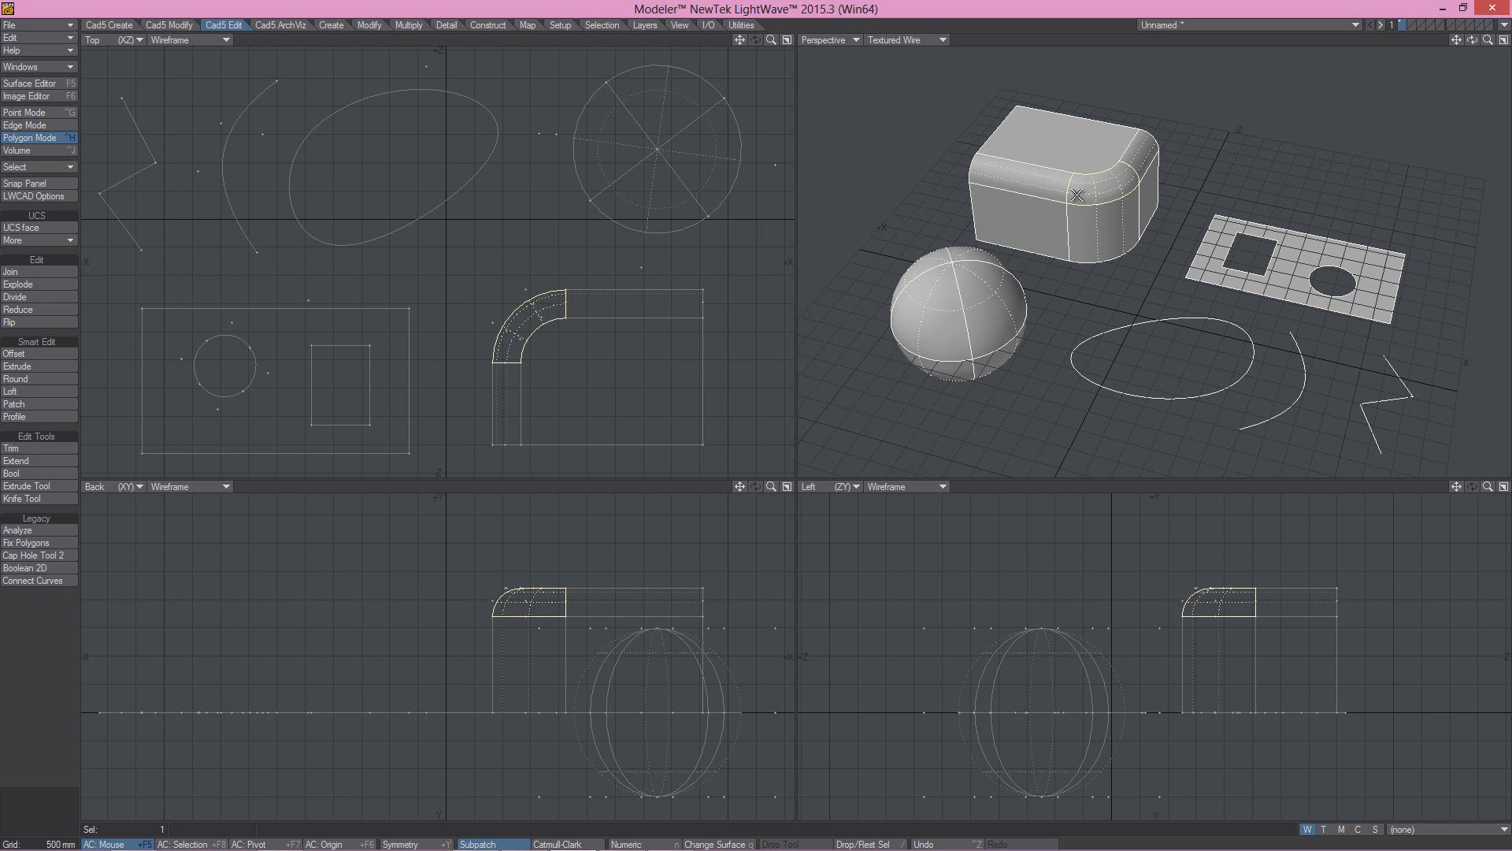
pyautogui.click(1097, 194)
pyautogui.click(1017, 222)
pyautogui.click(1016, 215)
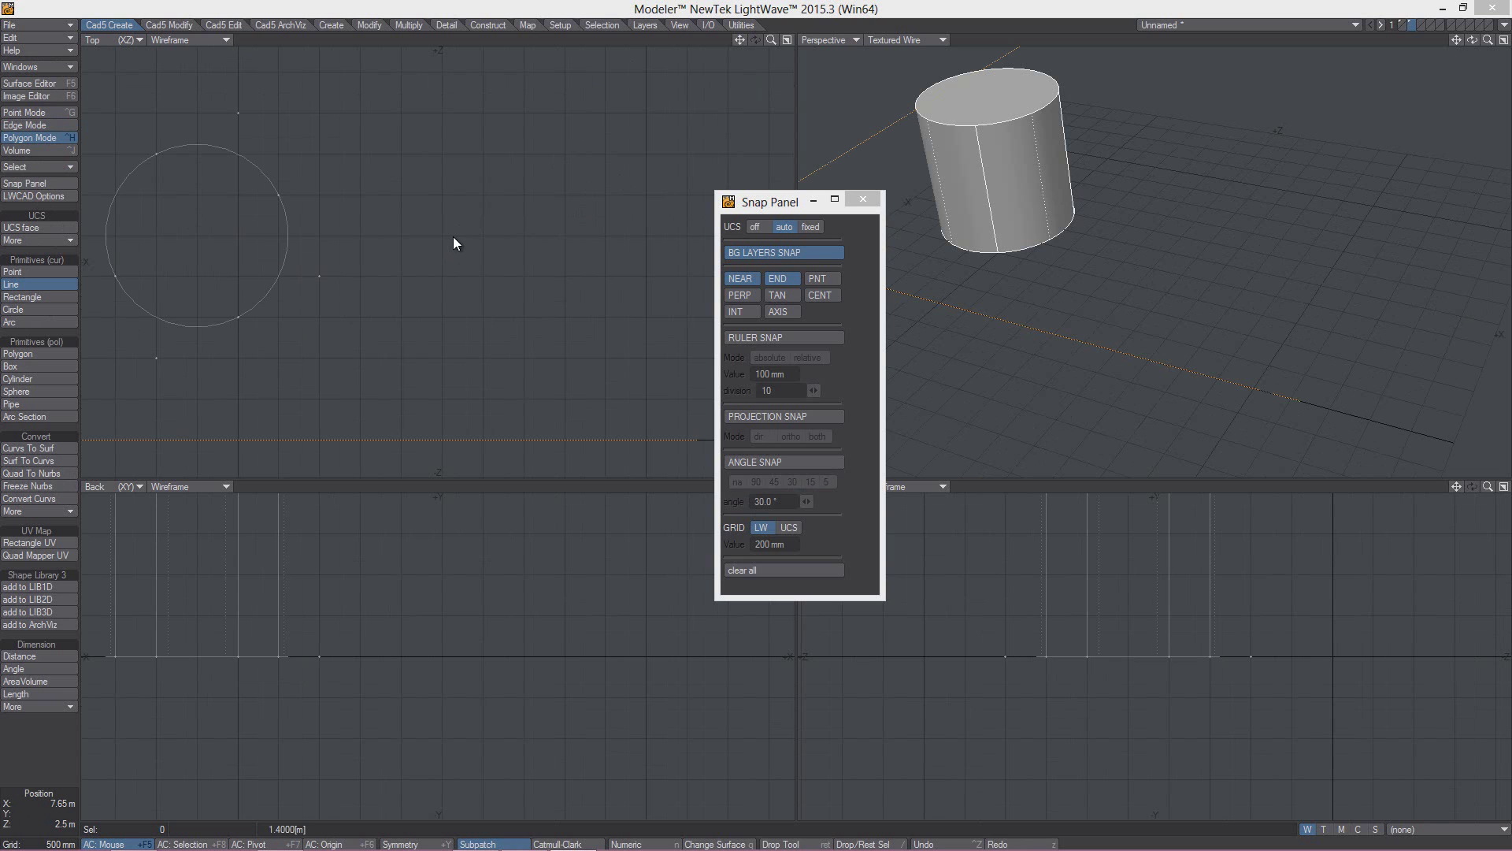
# - Try a line in the Top view whose end snaps to the cylinder's circular edge with NEAR snapping, and slide that end along the circle
pyautogui.click(426, 354)
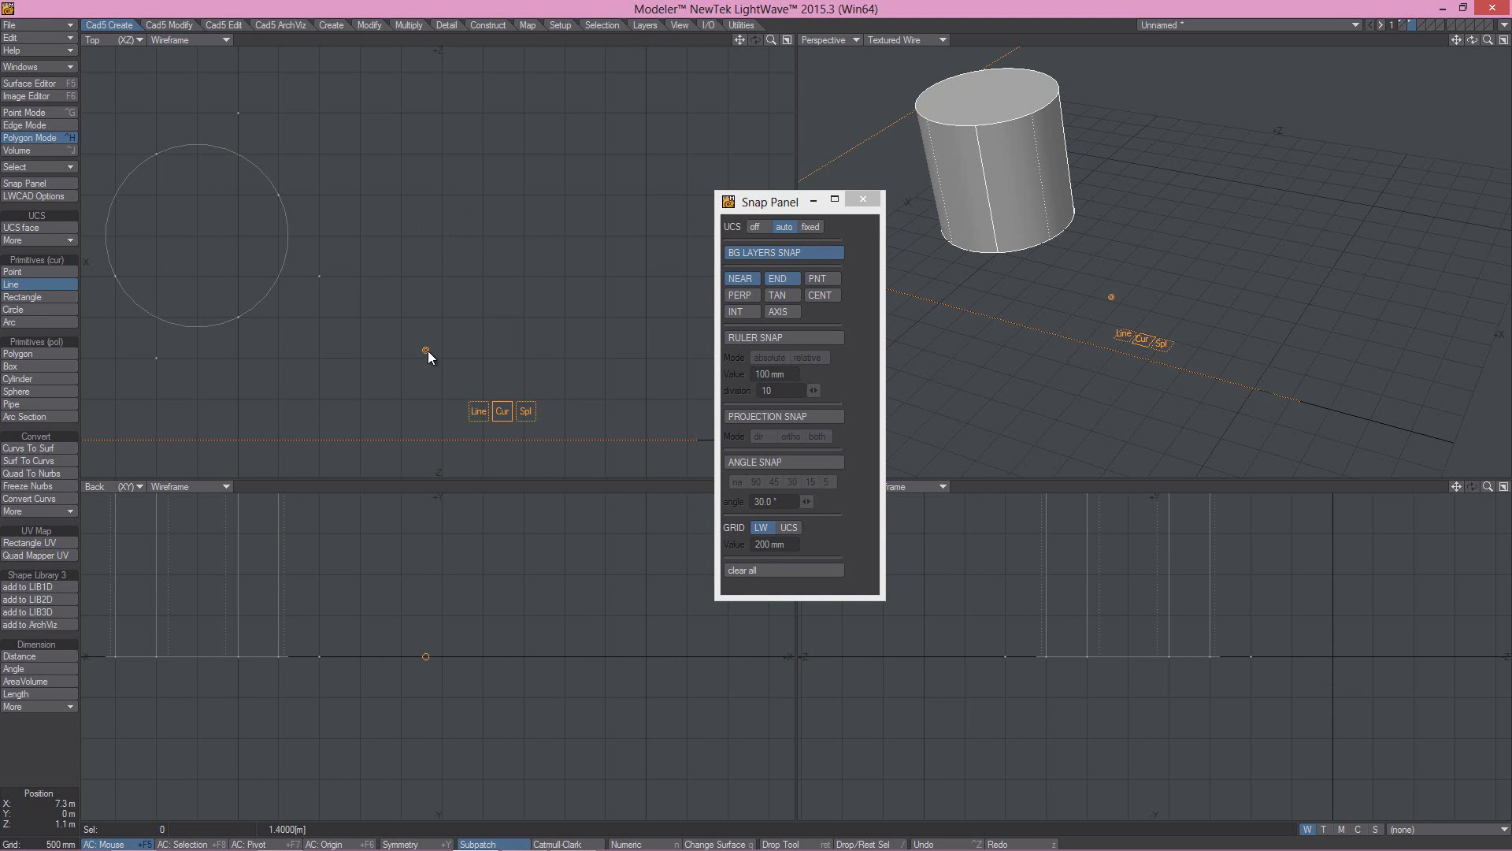
pyautogui.click(288, 249)
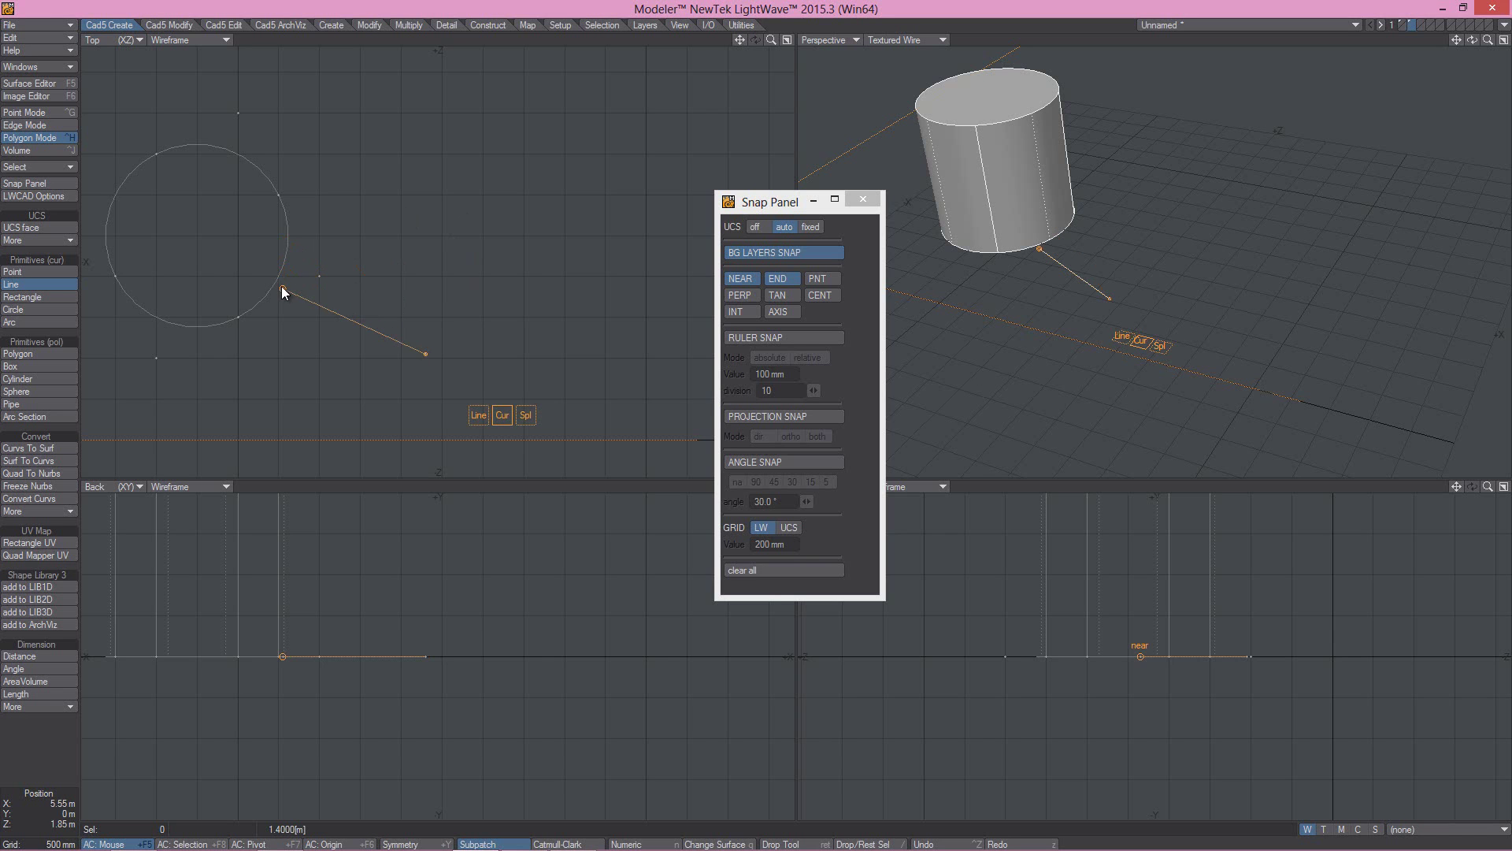
pyautogui.click(278, 283)
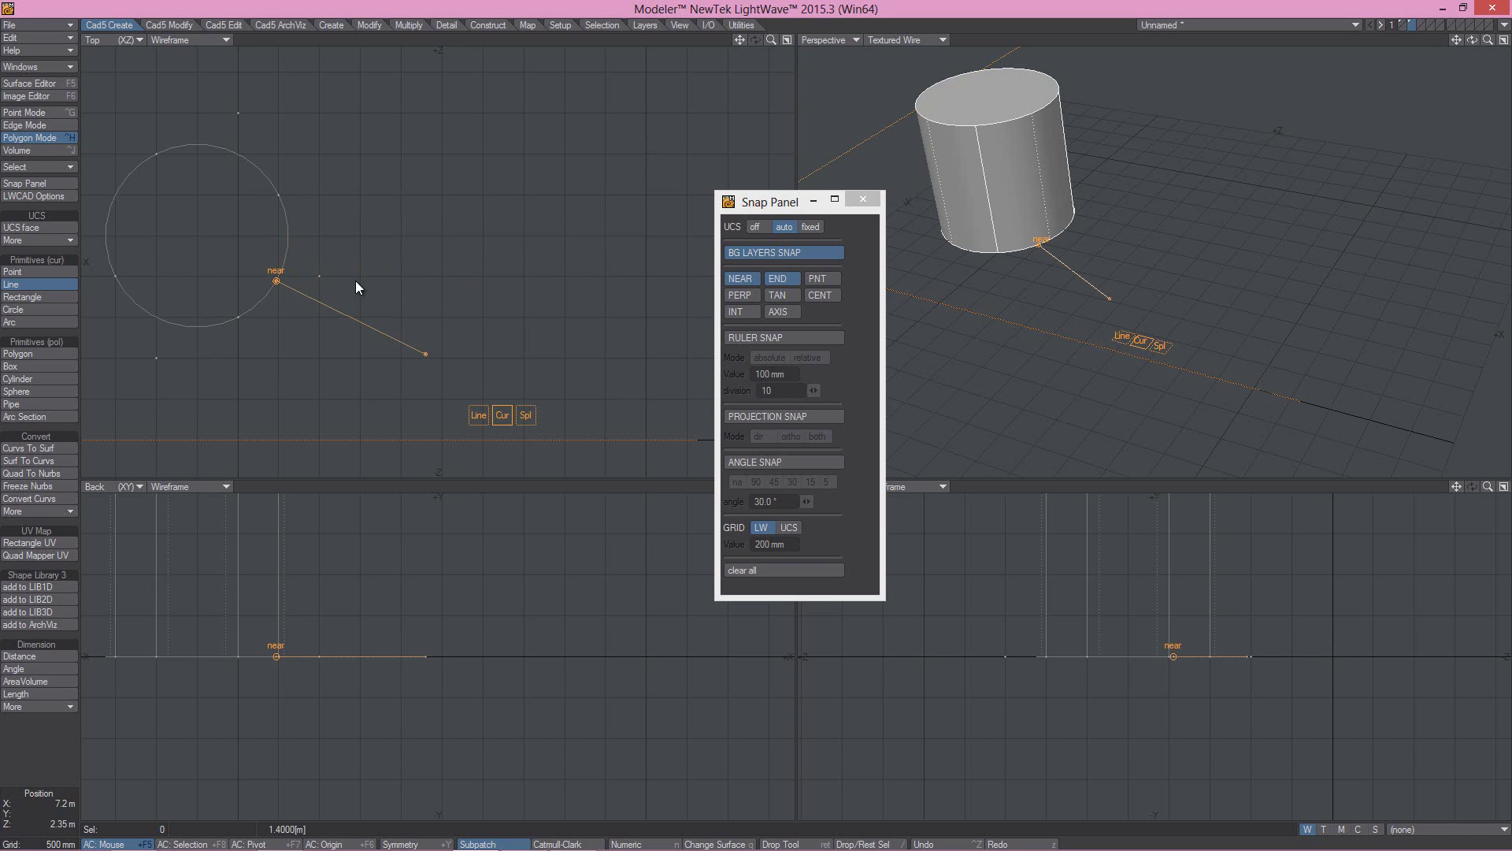
pyautogui.moveTo(275, 289); pyautogui.dragTo(286, 255)
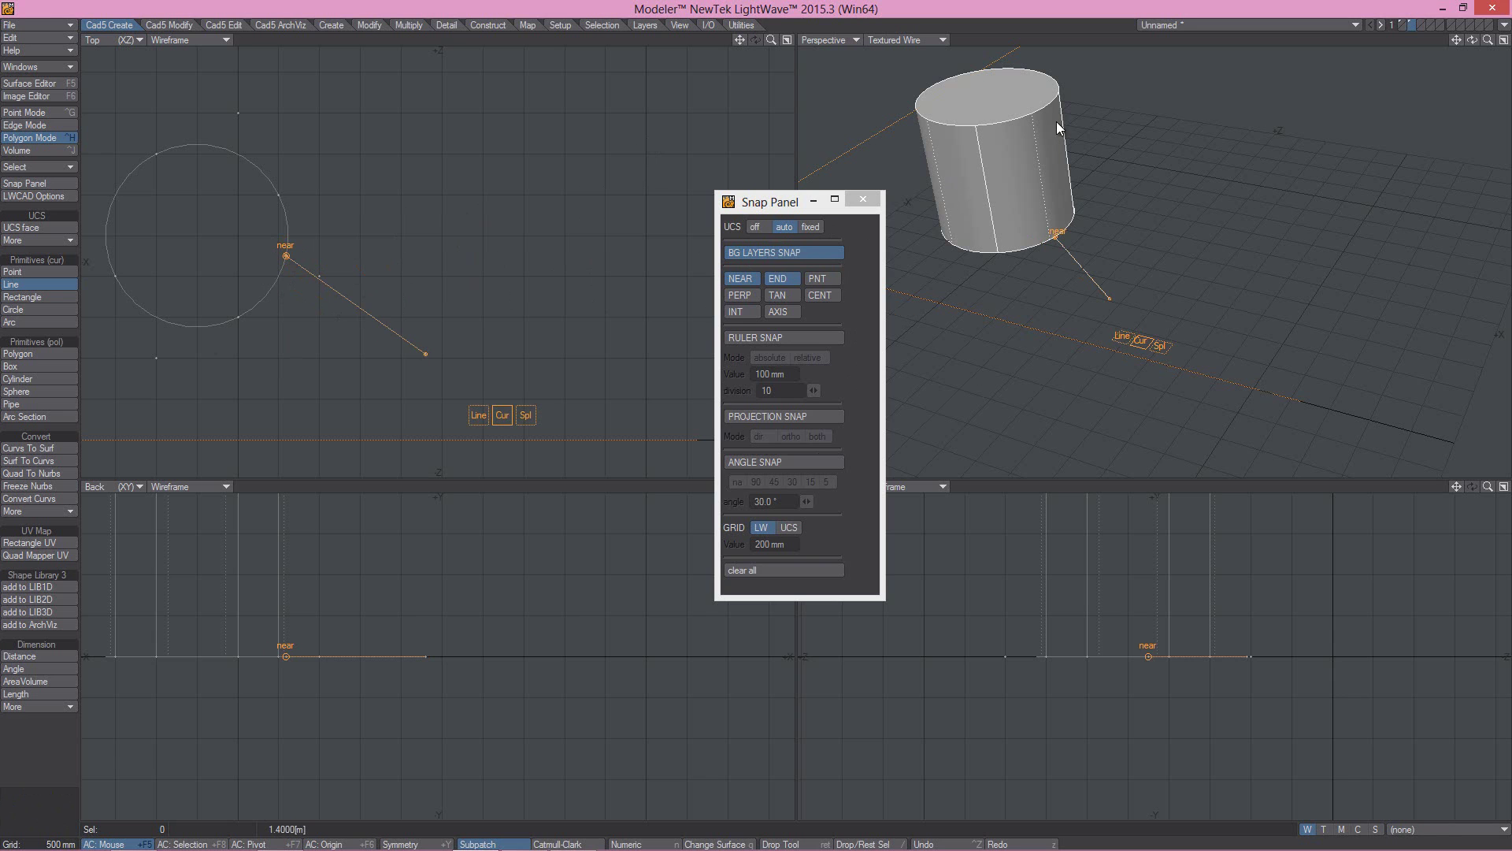
# - Draw a three-point curve beside the circle in the Top view, forming an arc that bulges toward the circle
pyautogui.click(38, 817)
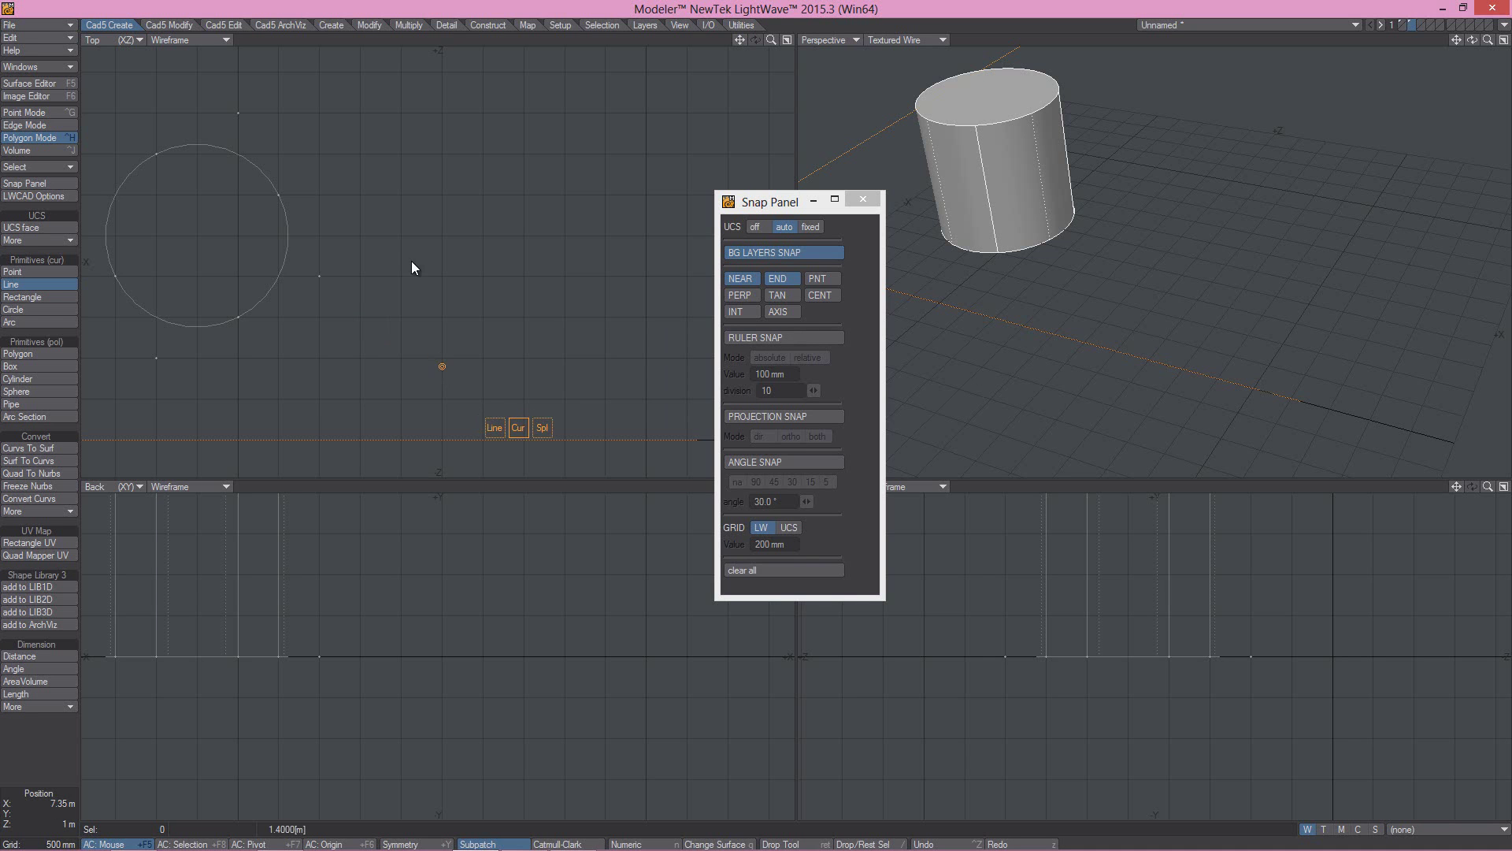
pyautogui.click(389, 236)
pyautogui.click(520, 126)
# - Turn on Ruler Snap in relative mode with 10 divisions and start a curve whose second point snaps onto the arc
pyautogui.click(777, 337)
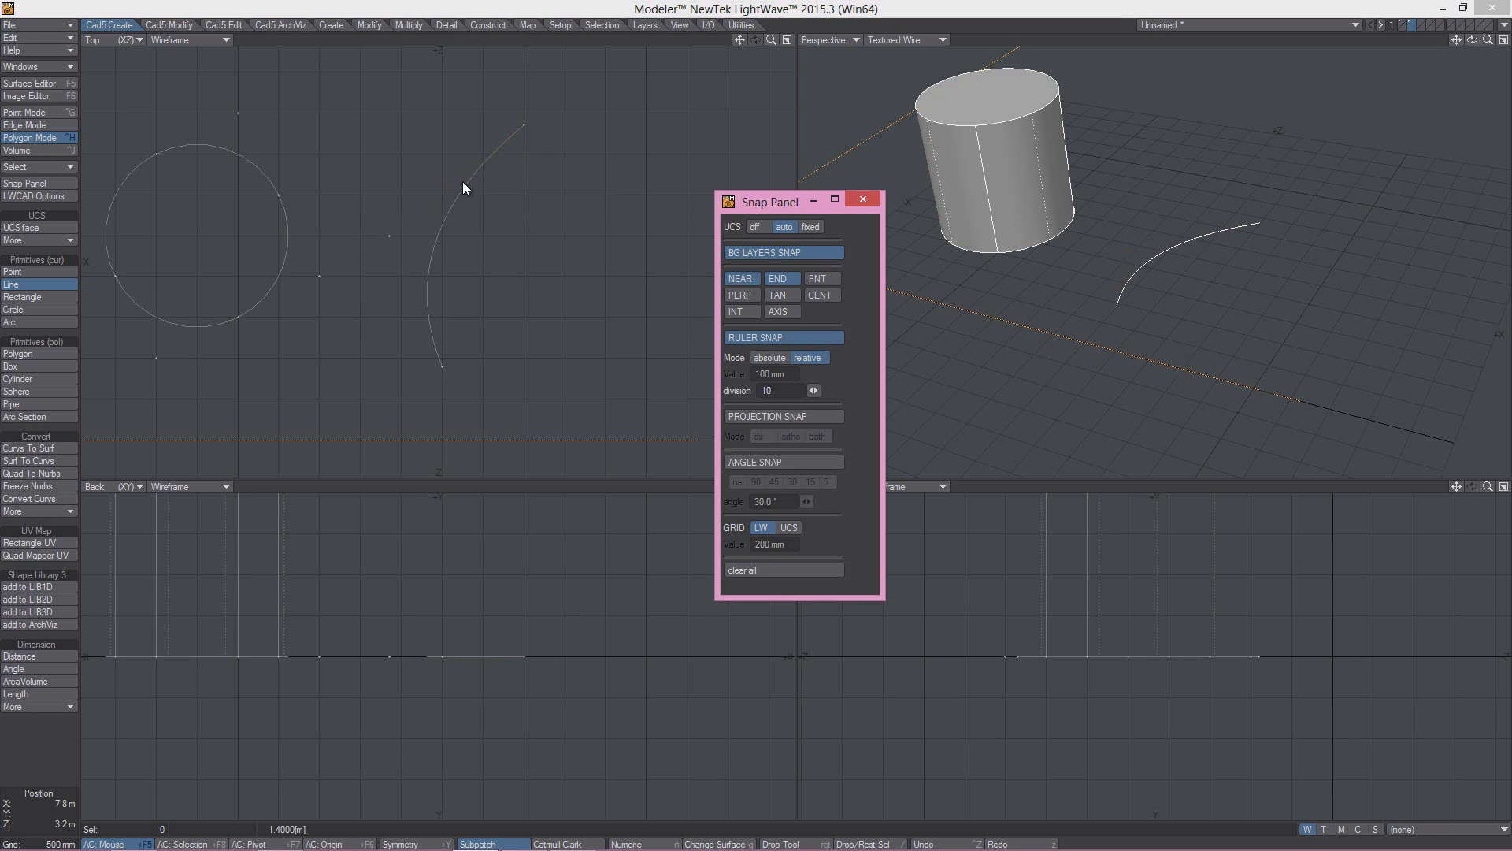
pyautogui.click(549, 338)
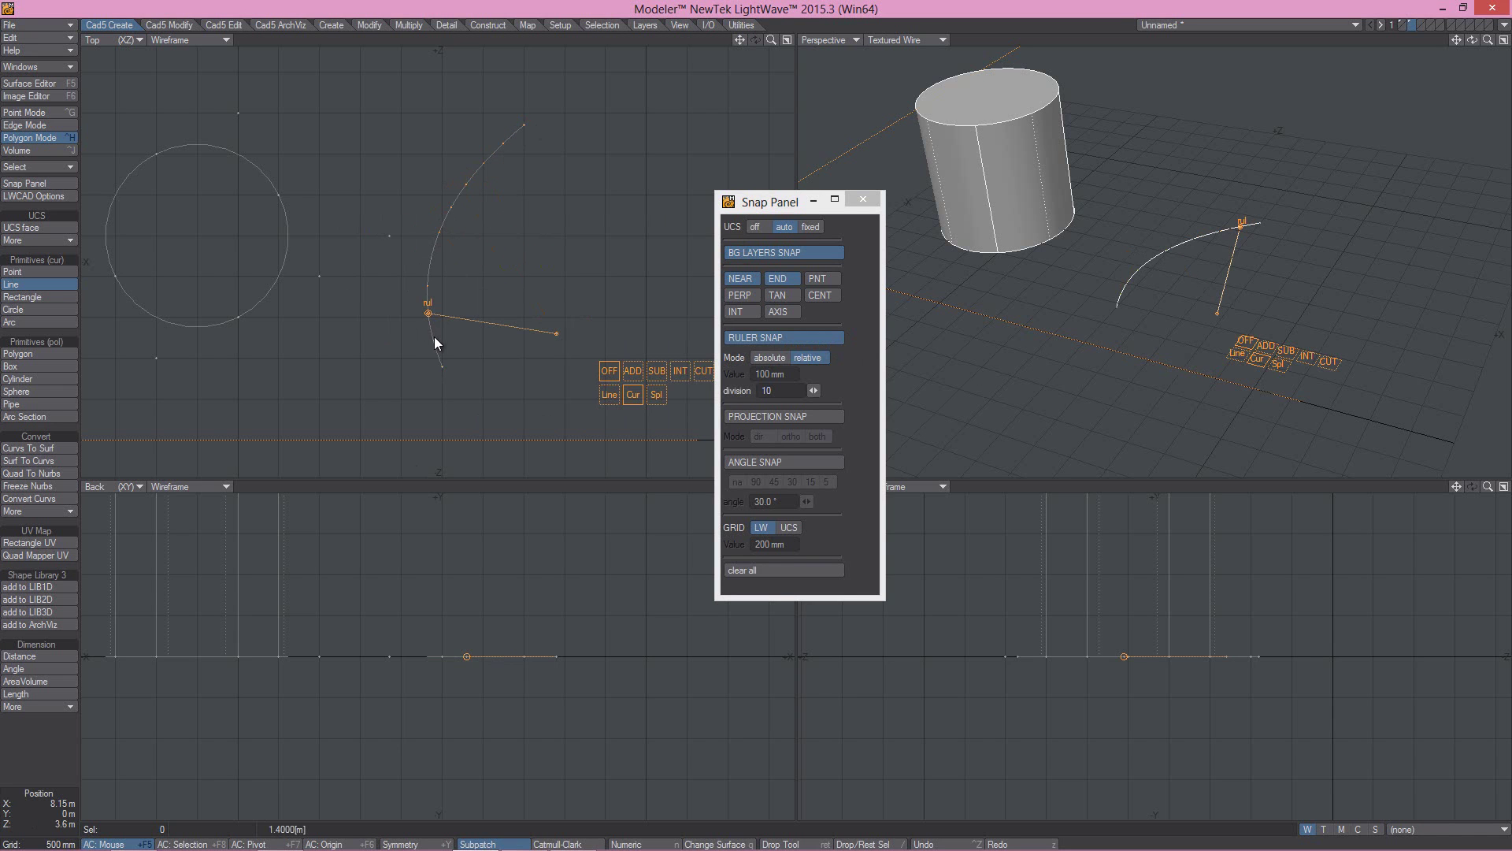
pyautogui.click(433, 249)
# - Switch Ruler Snap to absolute mode with a 100 mm value and slide the curve's end along the arc
pyautogui.click(769, 357)
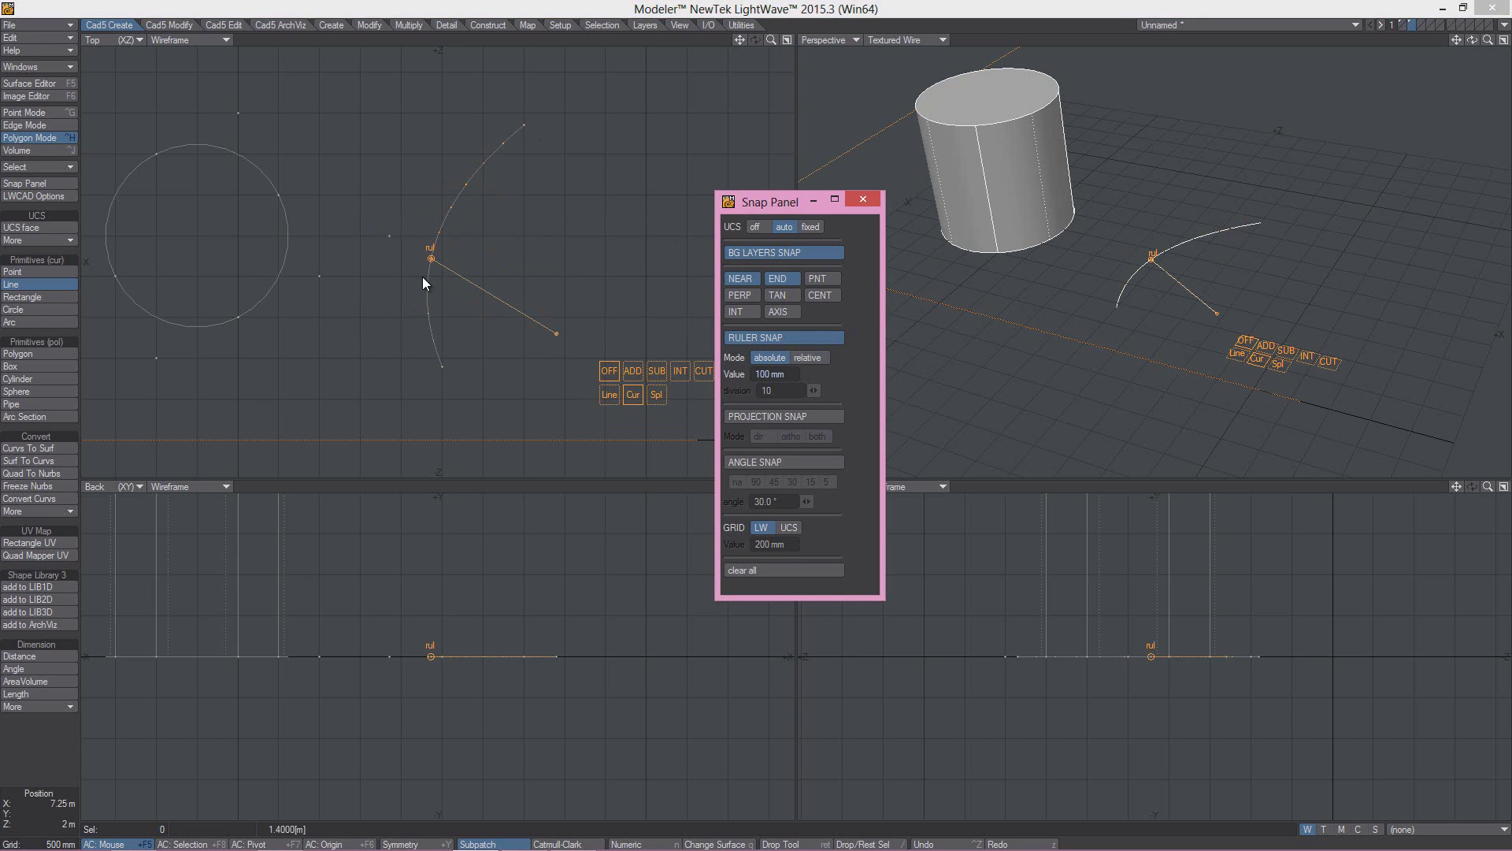
pyautogui.moveTo(430, 257)
pyautogui.mouseDown()
pyautogui.moveTo(459, 315)
pyautogui.moveTo(451, 357)
pyautogui.moveTo(428, 311)
pyautogui.moveTo(432, 263)
pyautogui.mouseUp()
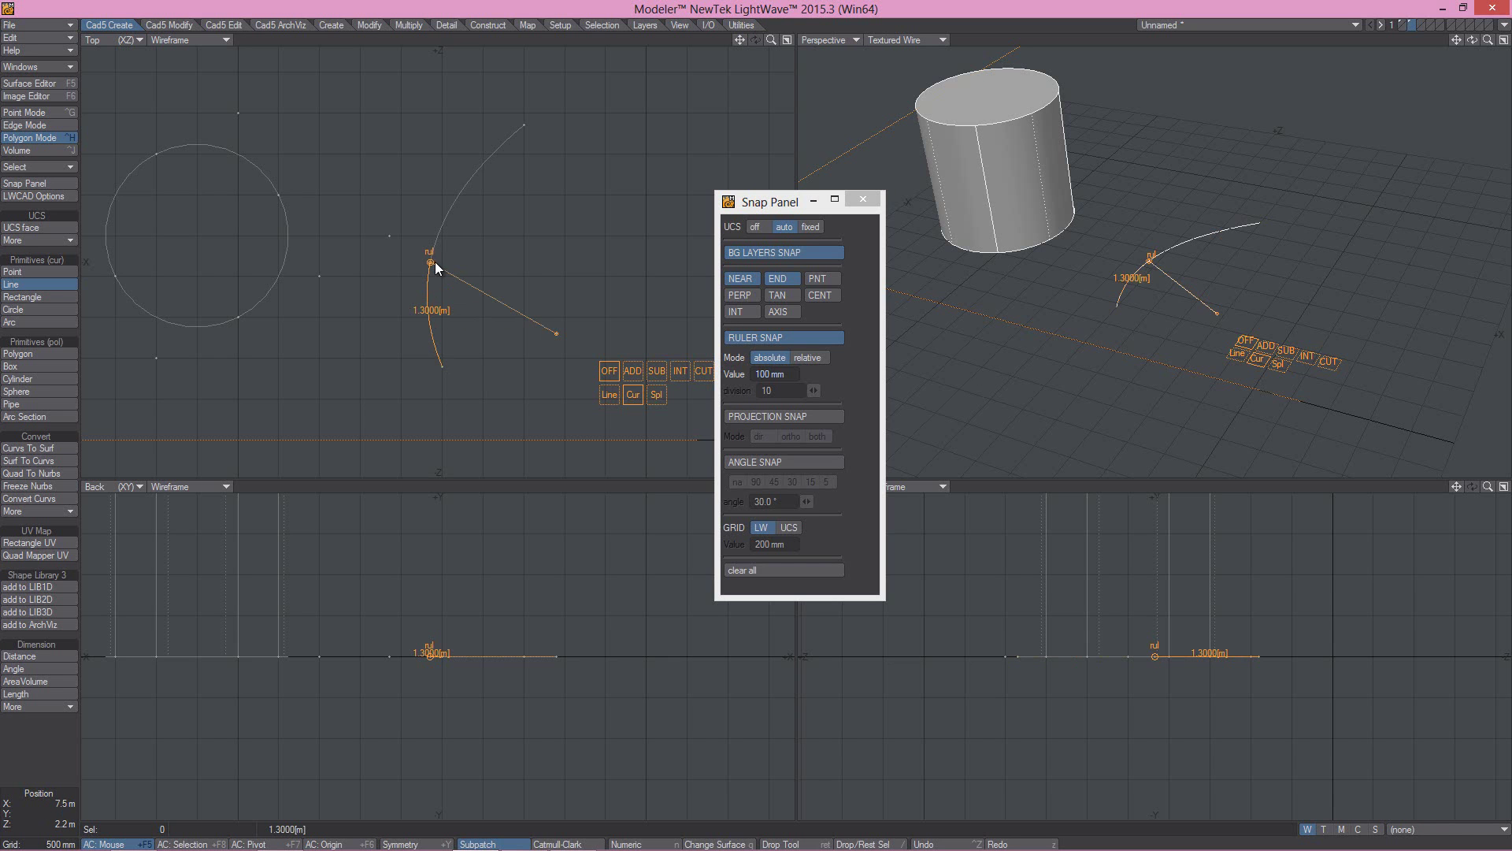
pyautogui.moveTo(433, 261)
pyautogui.mouseDown()
pyautogui.moveTo(447, 210)
pyautogui.moveTo(428, 282)
pyautogui.mouseUp()
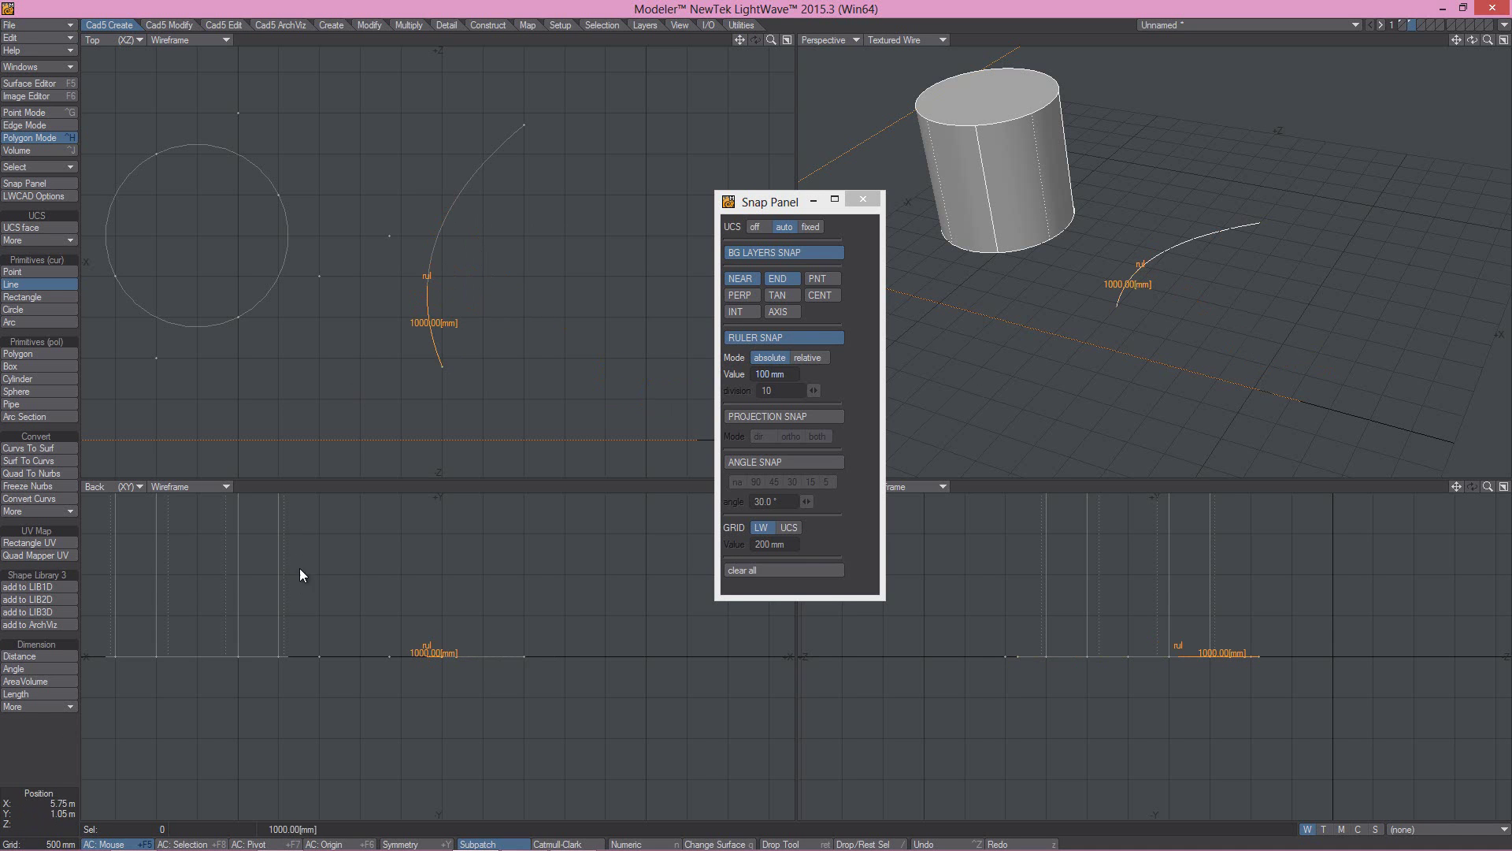
# - Fit the model in view, turn off Ruler Snap and set the UCS snapping grid to 500 mm
pyautogui.press('a')
pyautogui.click(751, 336)
pyautogui.click(789, 526)
pyautogui.doubleClick(768, 544)
pyautogui.write('500')
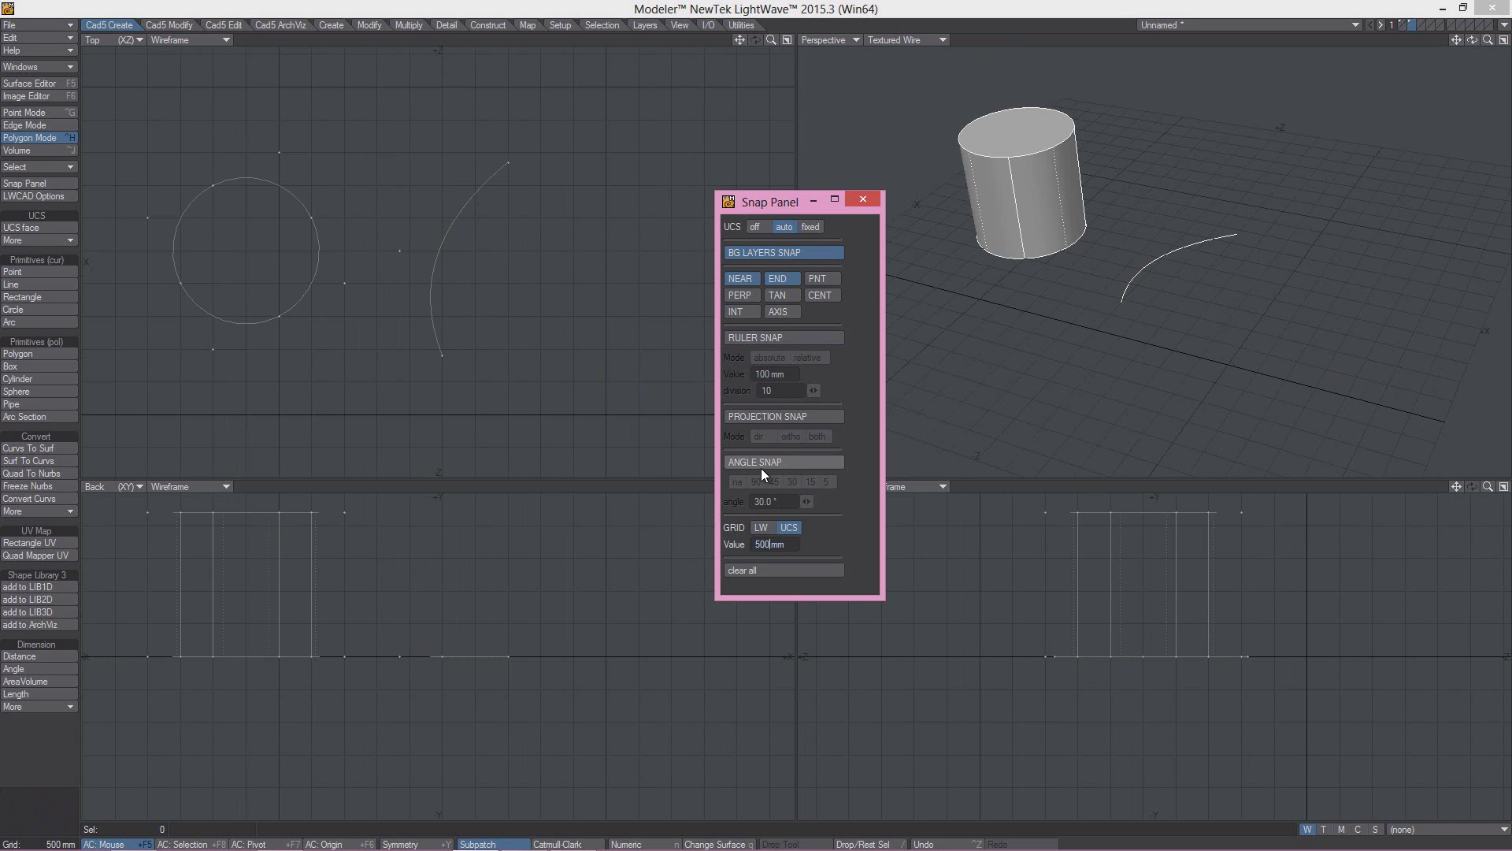
# - Try a line in the Top view, snapping its end to the arc with NEAR and to free points on the UCS grid
pyautogui.click(36, 284)
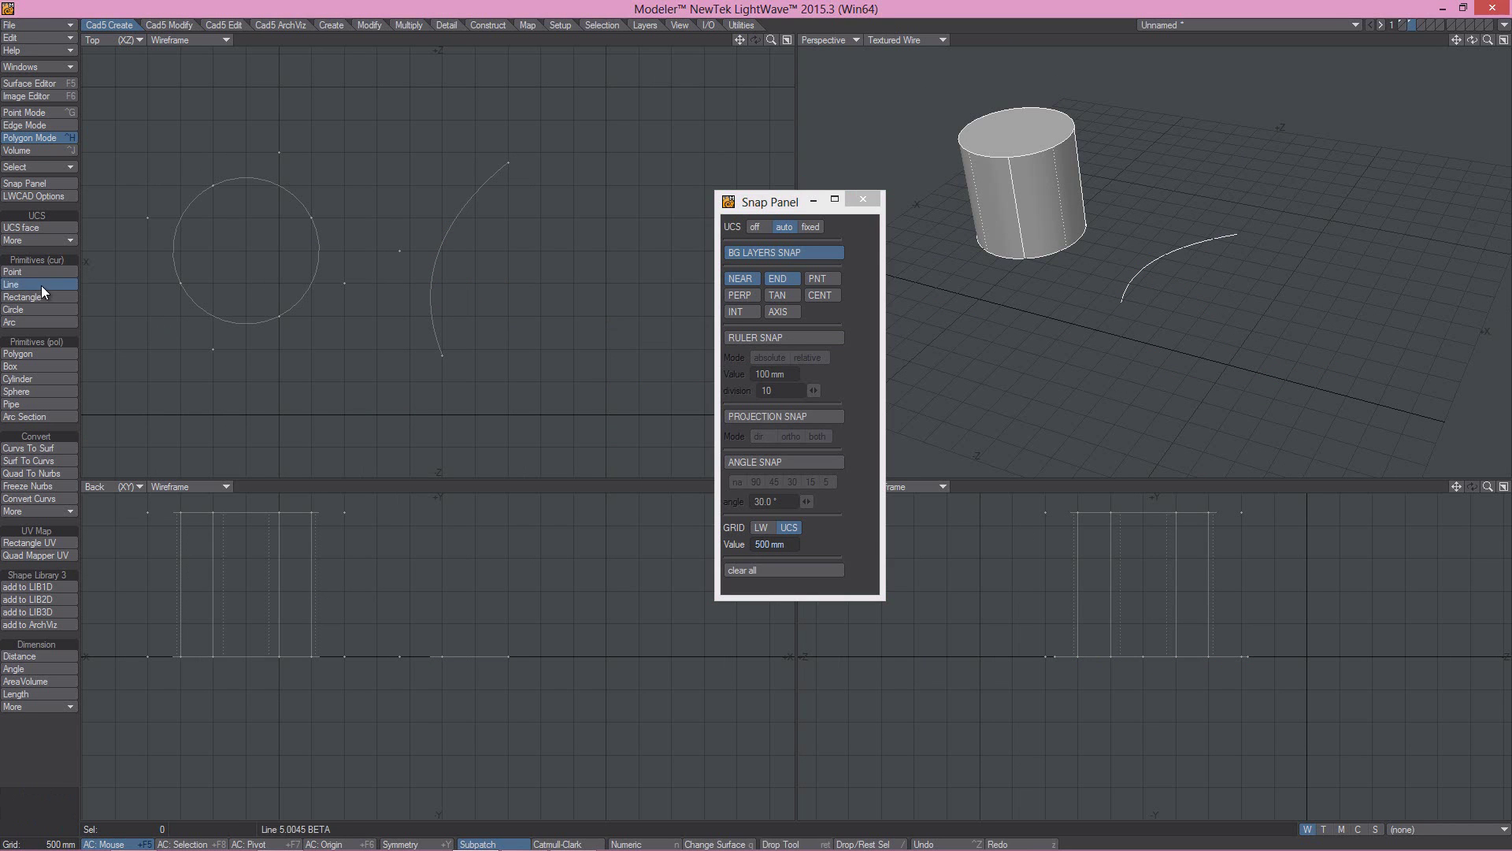
pyautogui.click(573, 251)
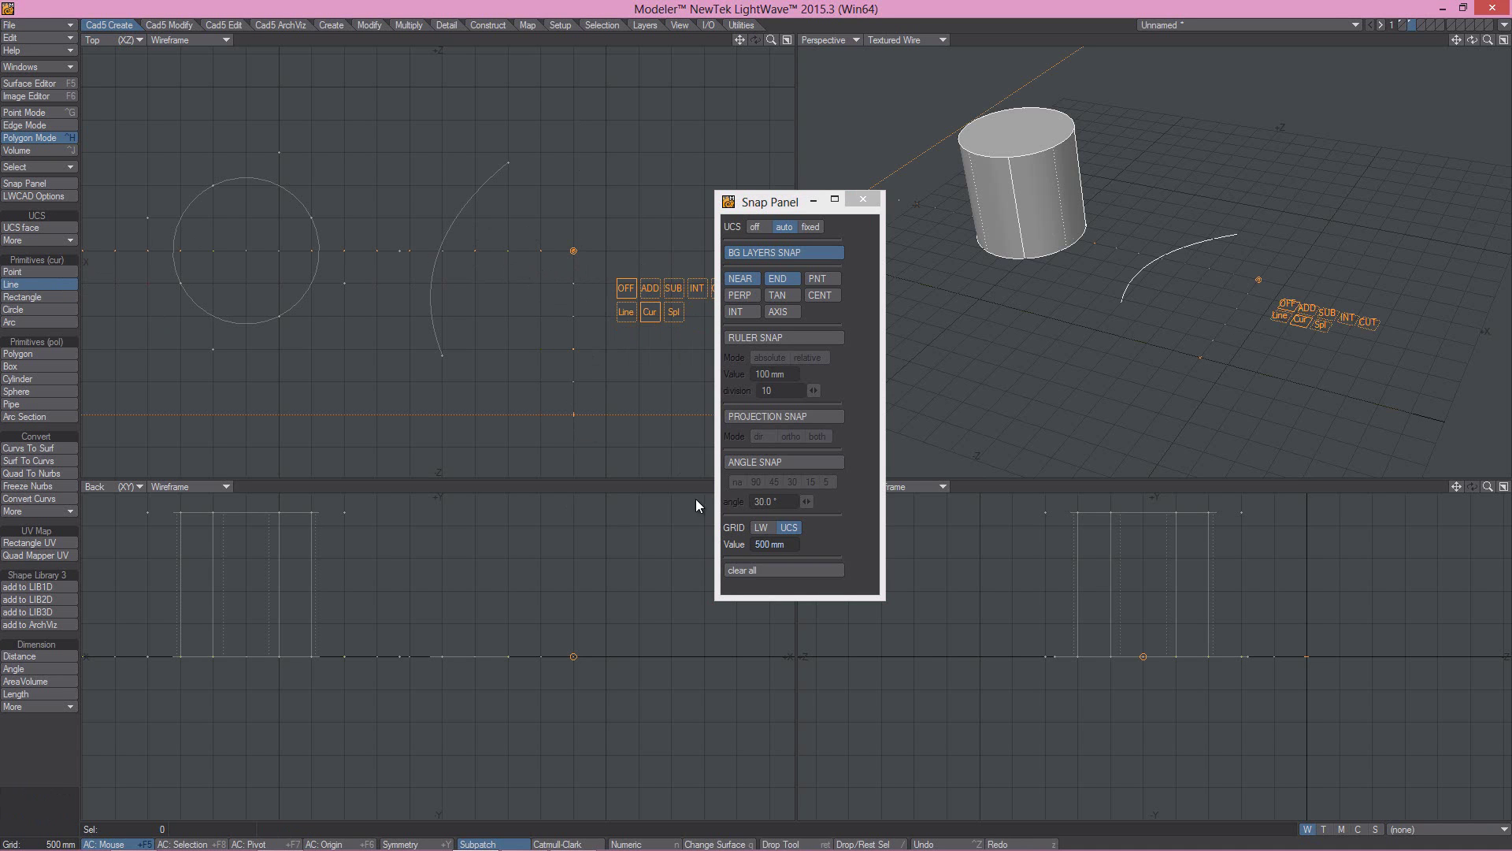
pyautogui.click(484, 225)
pyautogui.click(460, 215)
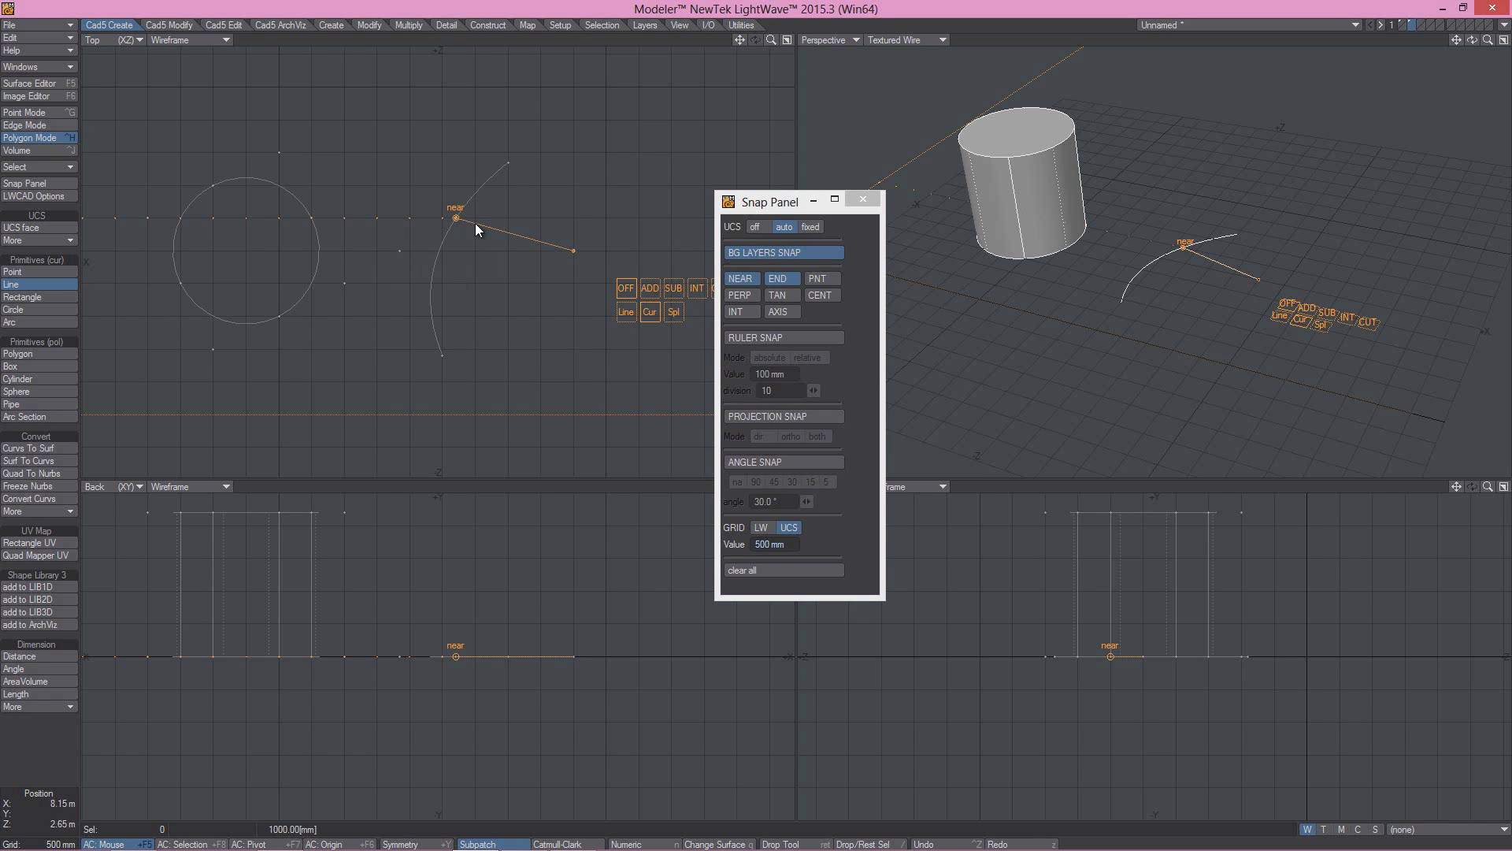
pyautogui.moveTo(457, 220); pyautogui.dragTo(434, 258)
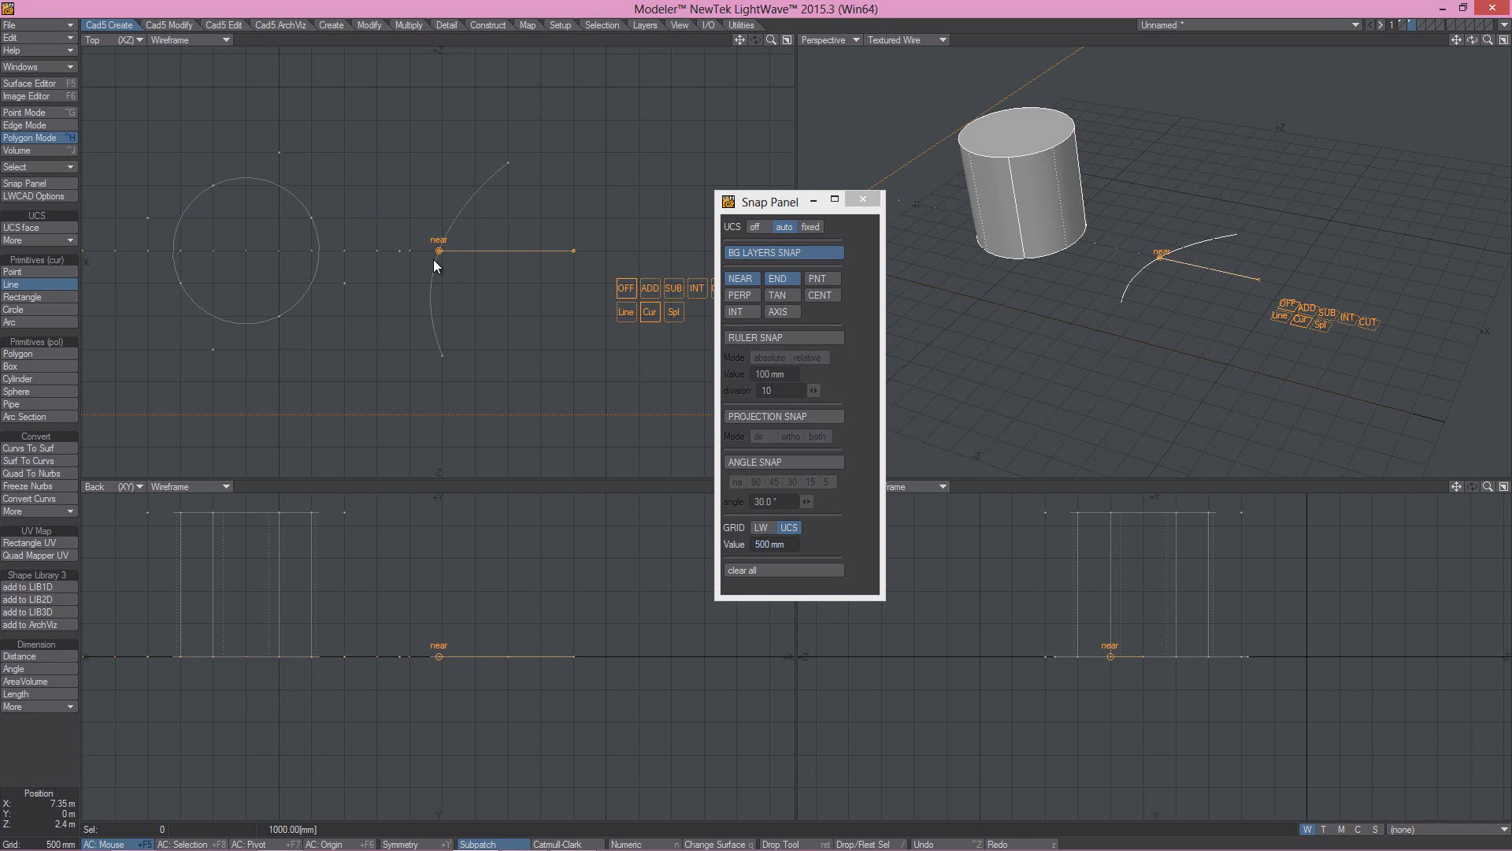
pyautogui.moveTo(542, 225); pyautogui.dragTo(546, 222)
# - Turn on Angle Snap at 30 degrees, try swinging the line's end around its start point, and cancel the line
pyautogui.click(753, 463)
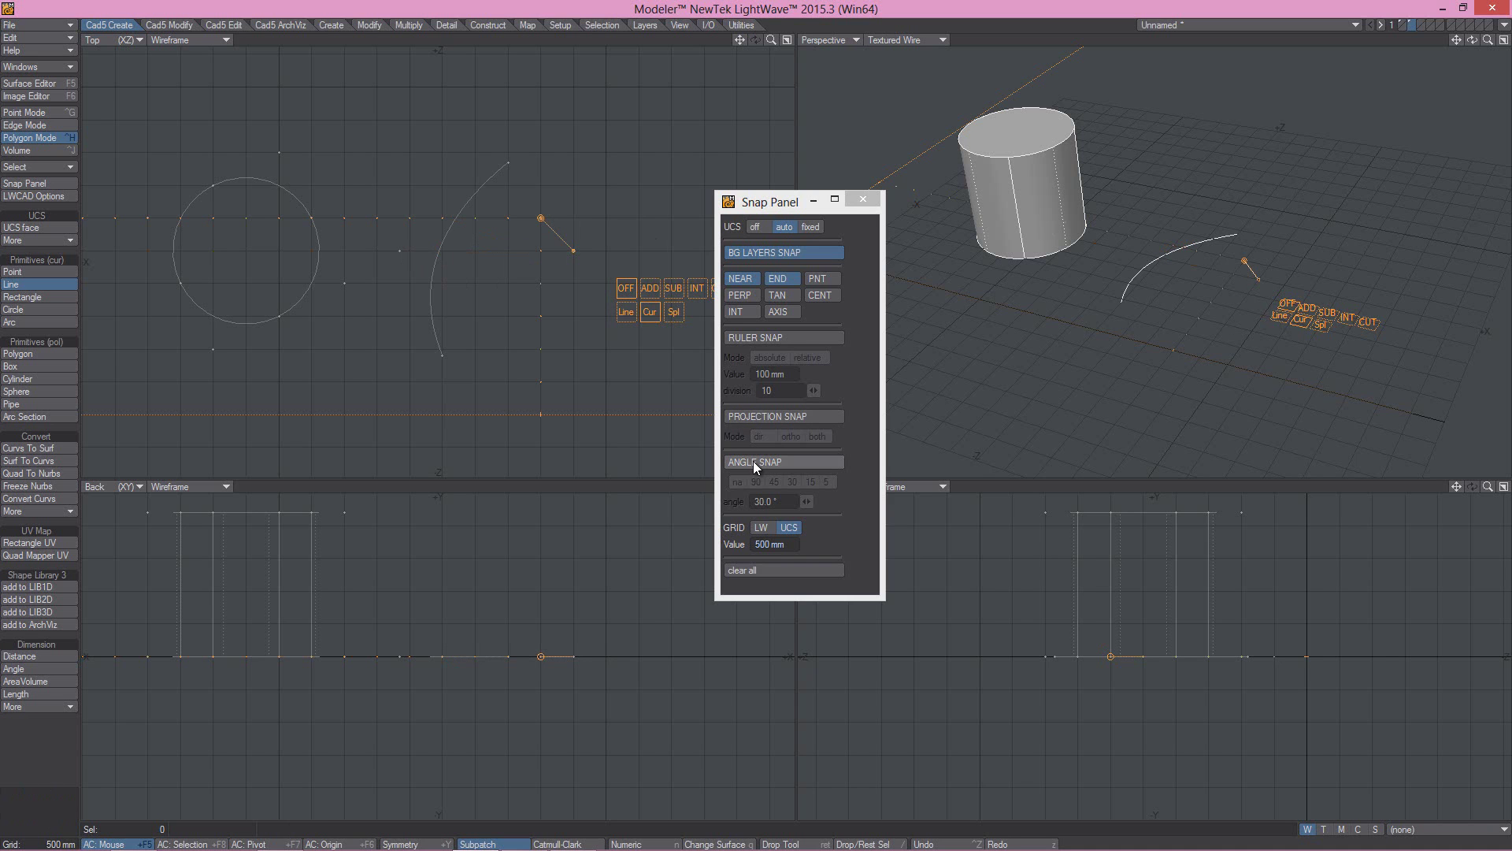
pyautogui.moveTo(540, 218); pyautogui.dragTo(632, 170)
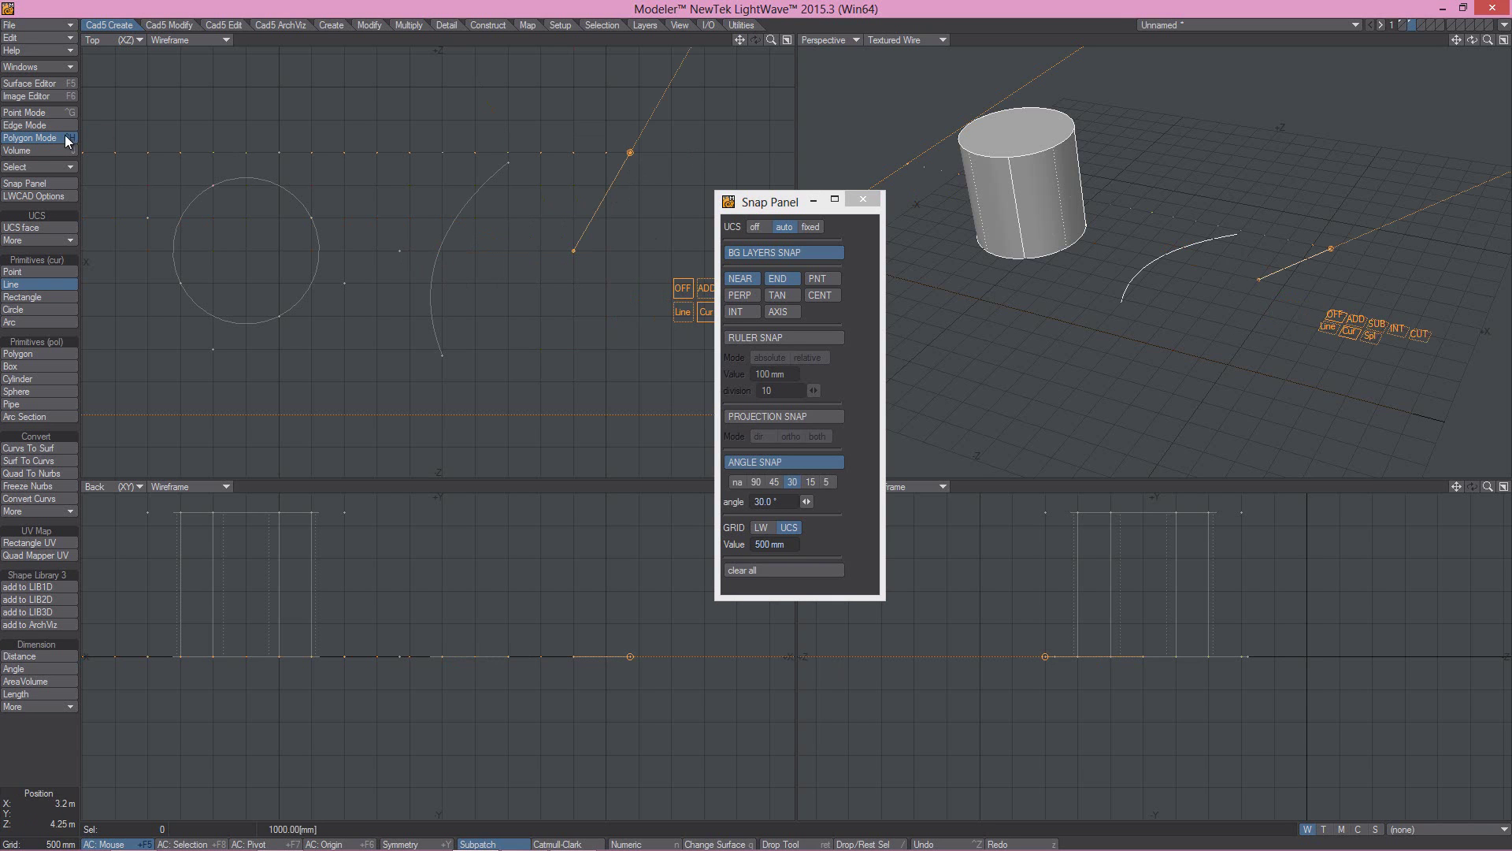
pyautogui.moveTo(637, 155); pyautogui.dragTo(641, 142)
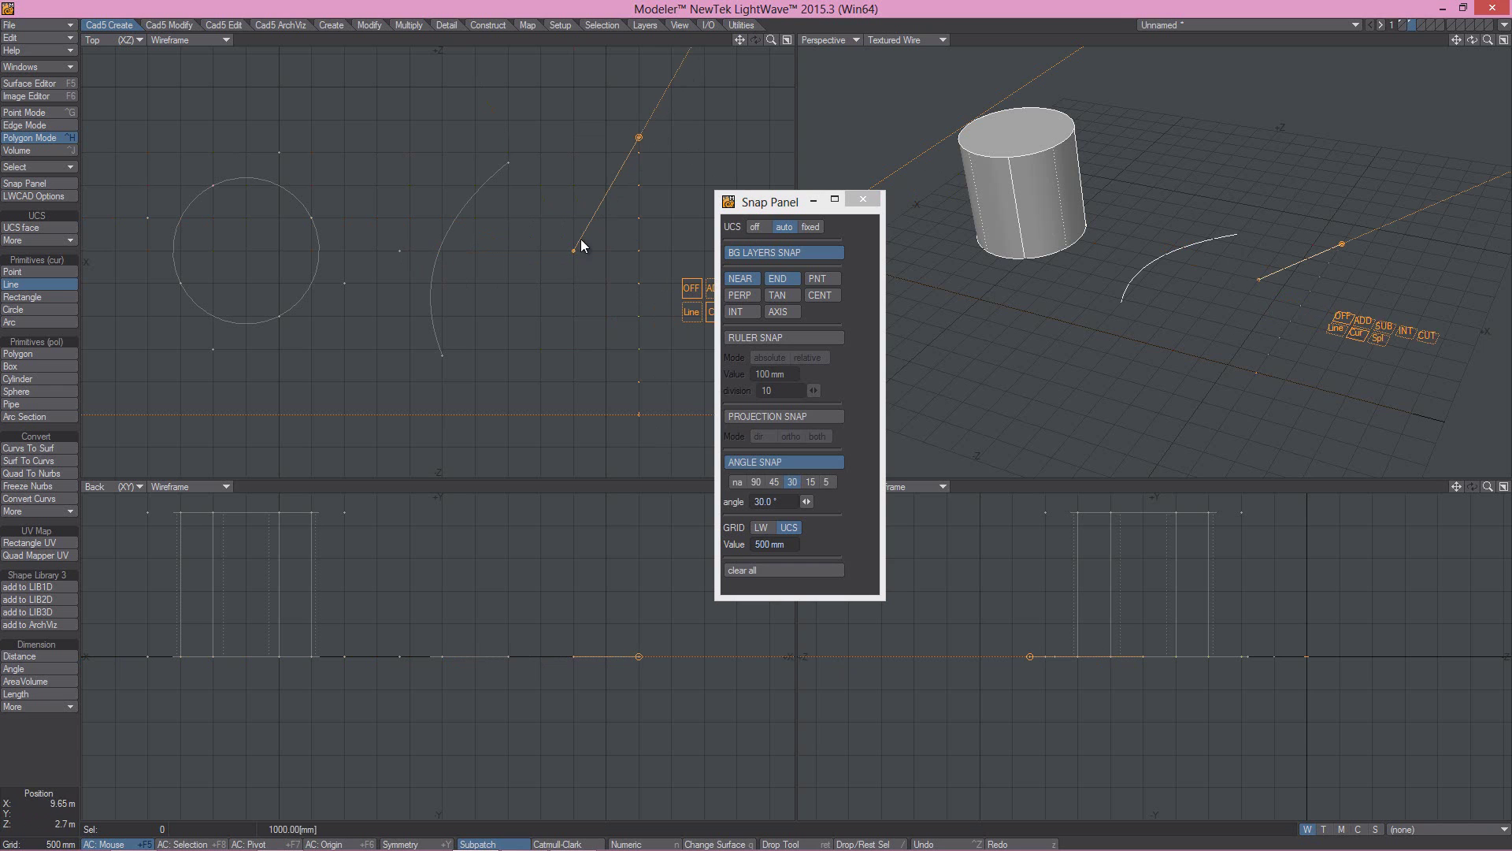
pyautogui.moveTo(641, 142); pyautogui.dragTo(524, 271)
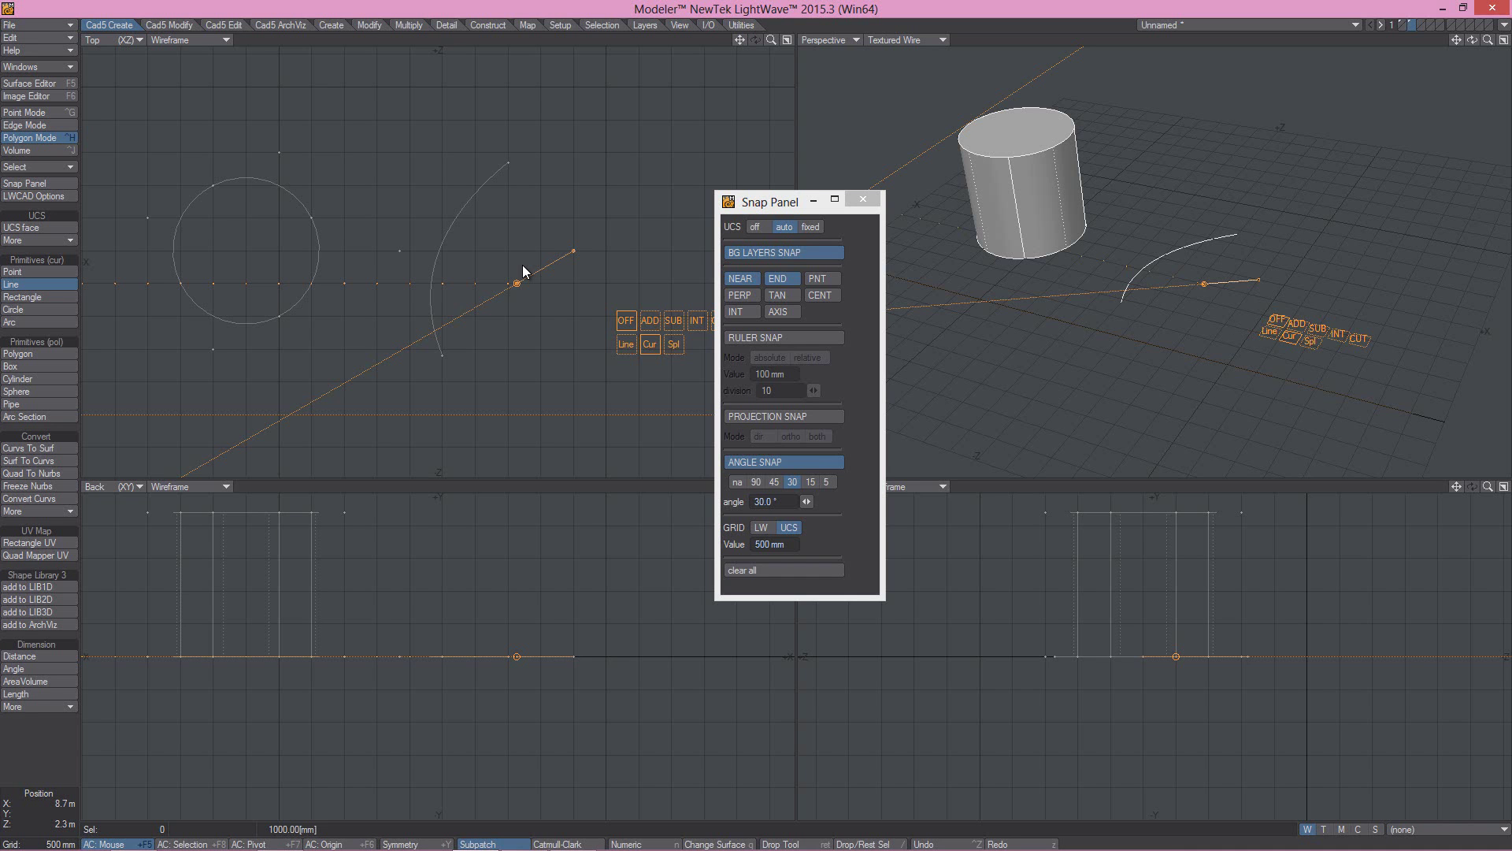
pyautogui.press('Escape')
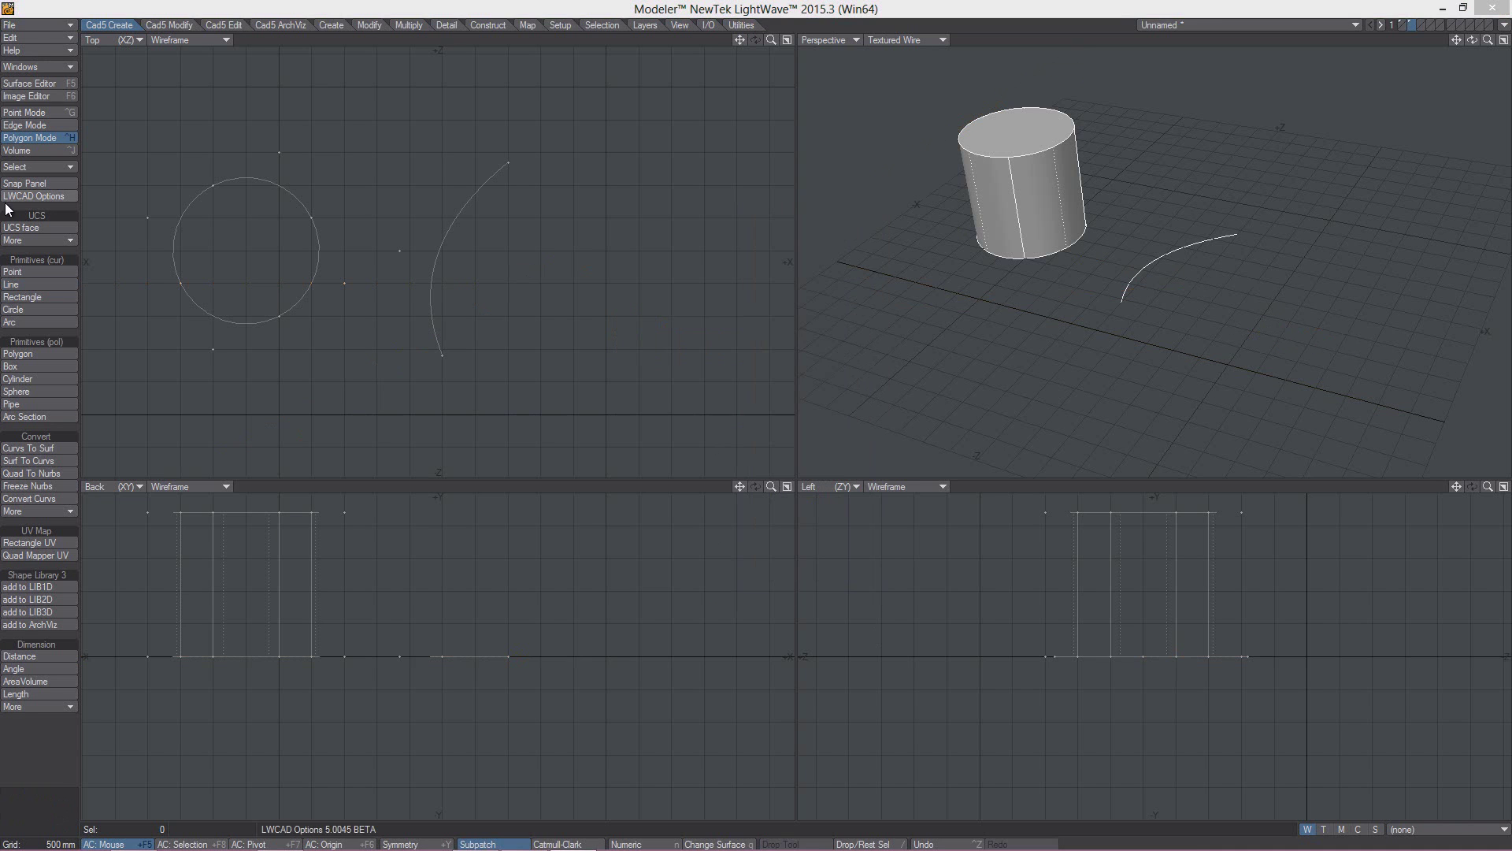
# - Review the LWCAD options for dimension unit, snap comment, snap threshold and NURBS divisions
pyautogui.click(30, 197)
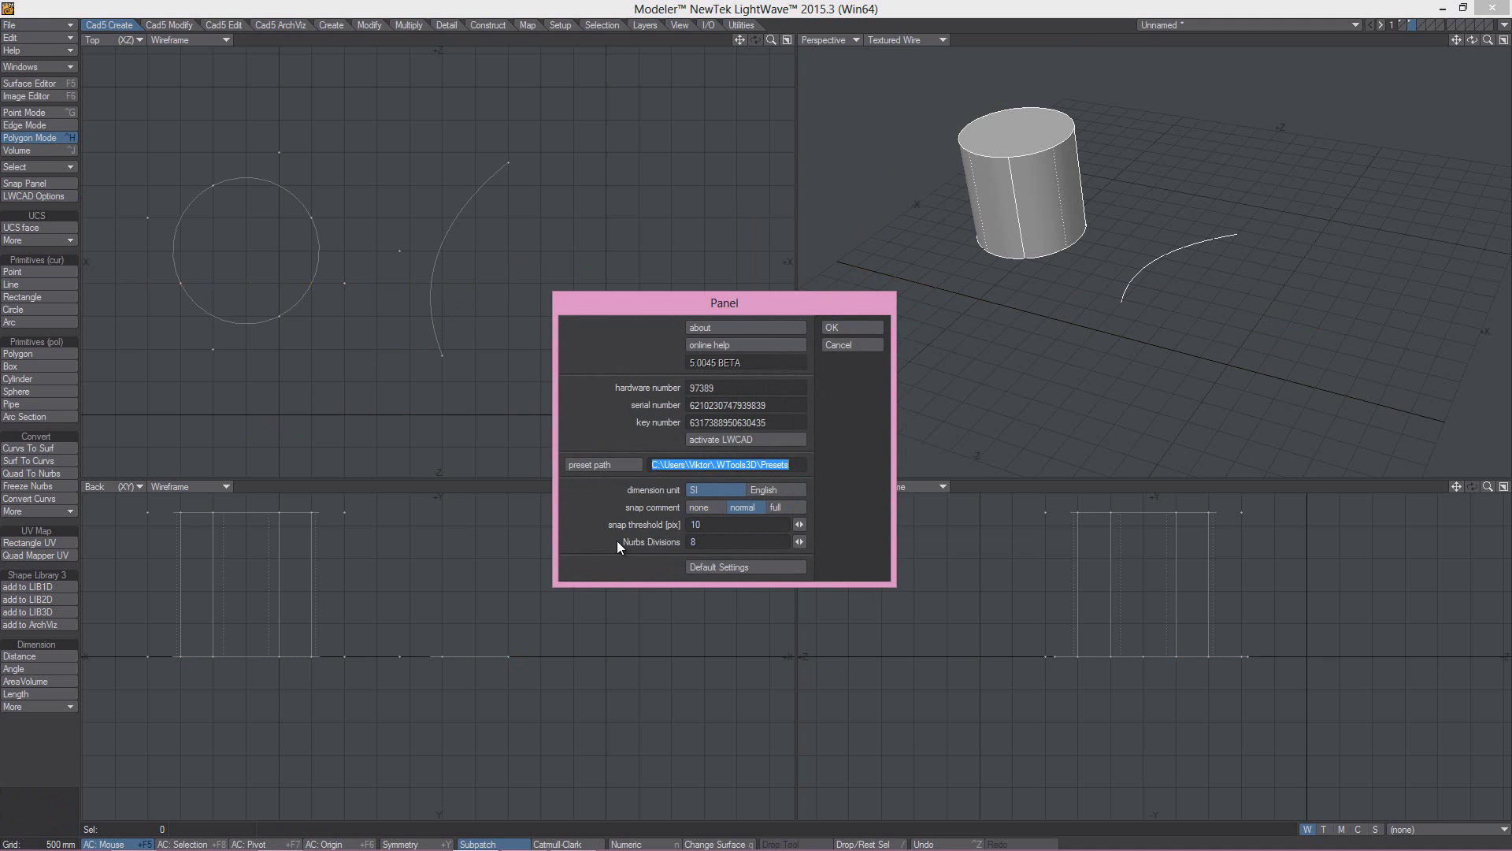
pyautogui.click(683, 542)
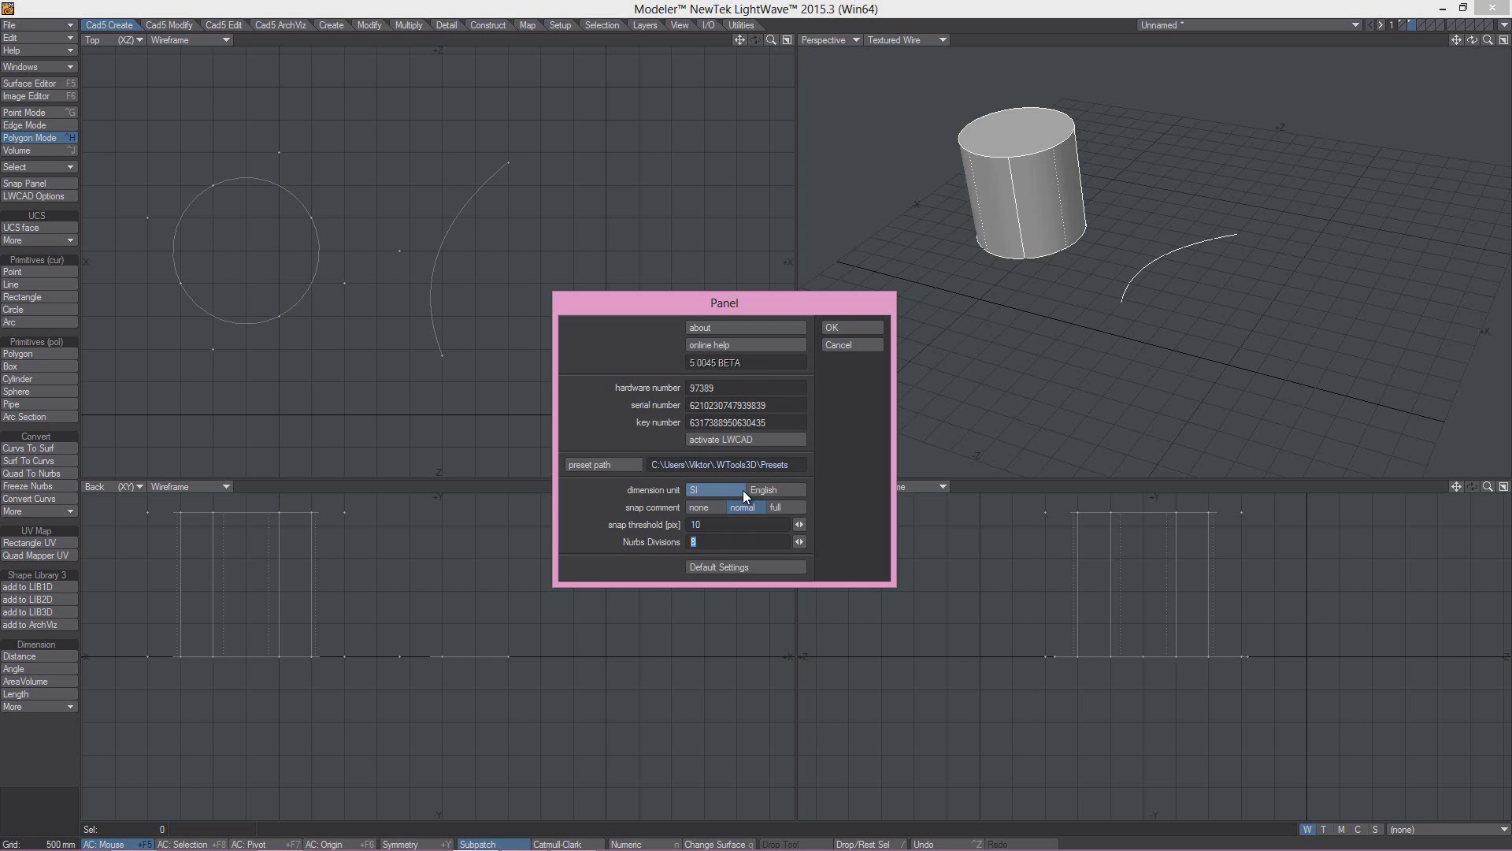
pyautogui.click(857, 329)
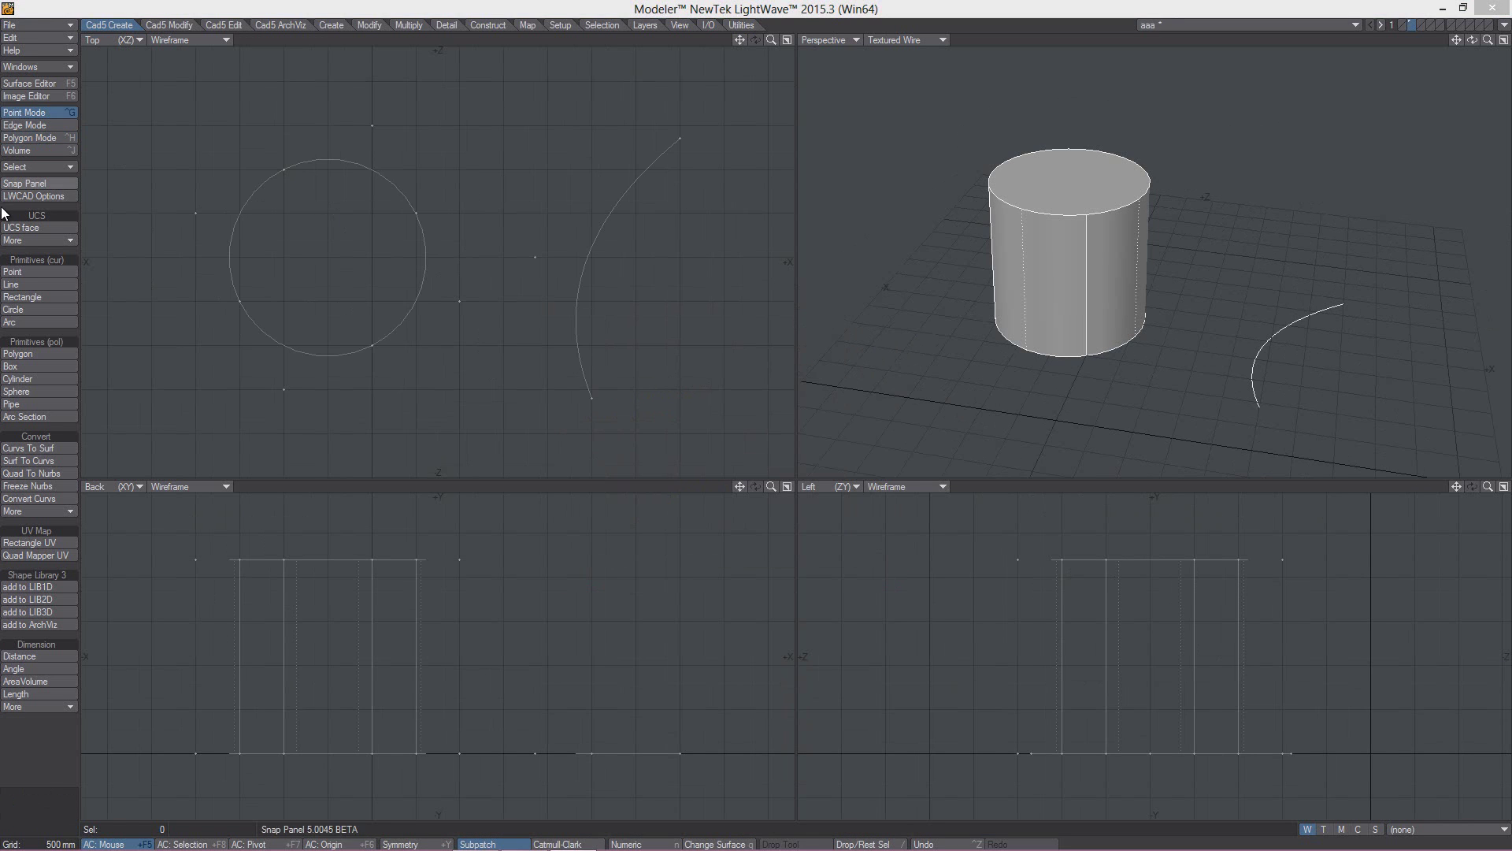
# - With the Point tool's numeric settings shown, insert points on the cylinder's circular edge and on the arc using NEAR snapping
pyautogui.click(37, 272)
pyautogui.keyDown('alt'); pyautogui.moveTo(506, 323); pyautogui.dragTo(426, 285); pyautogui.keyUp('alt')
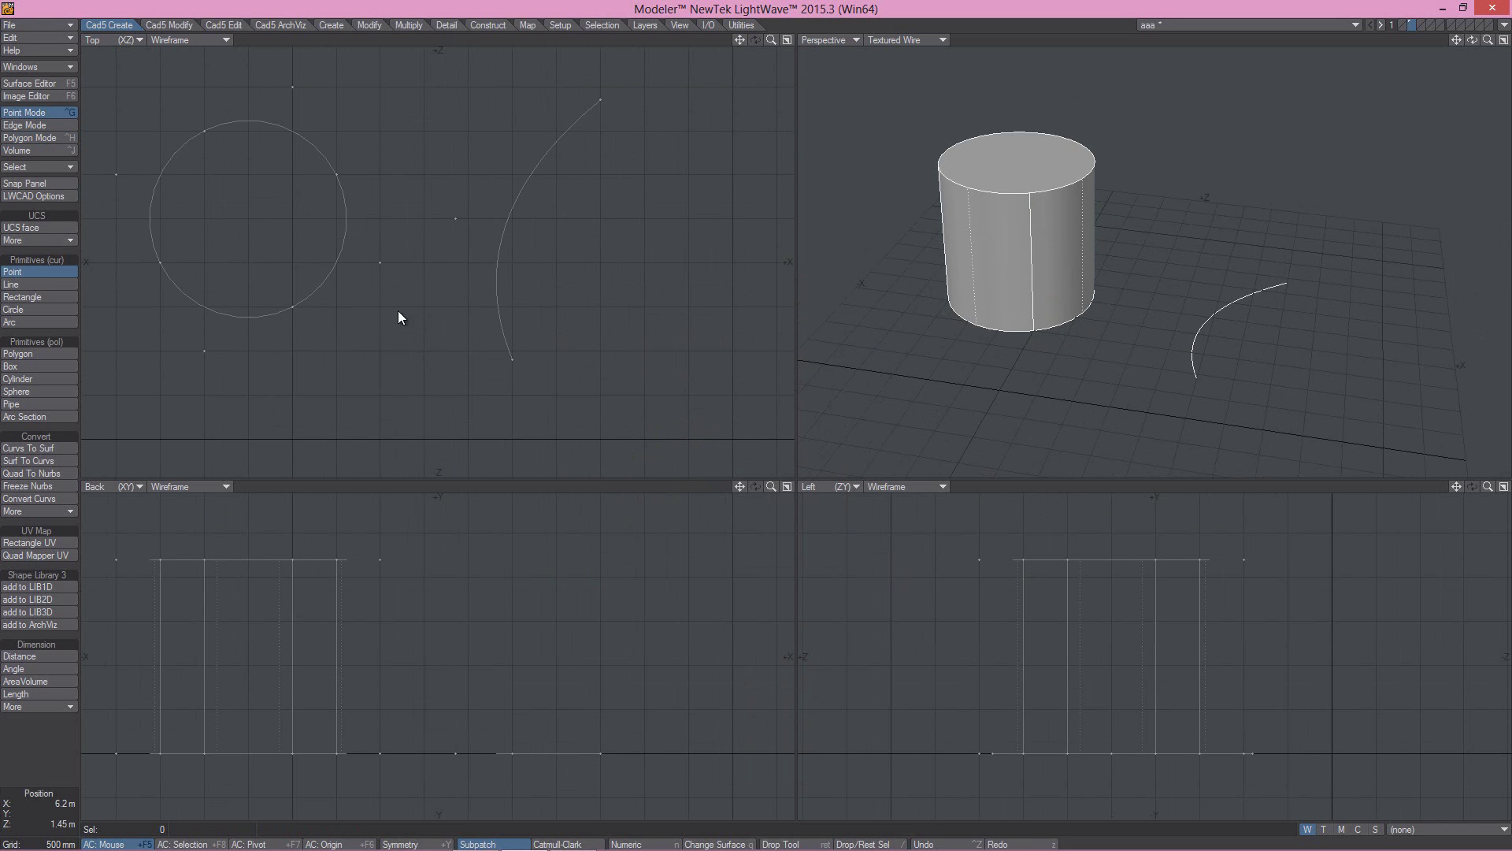
pyautogui.press('n')
pyautogui.moveTo(924, 312); pyautogui.dragTo(801, 315)
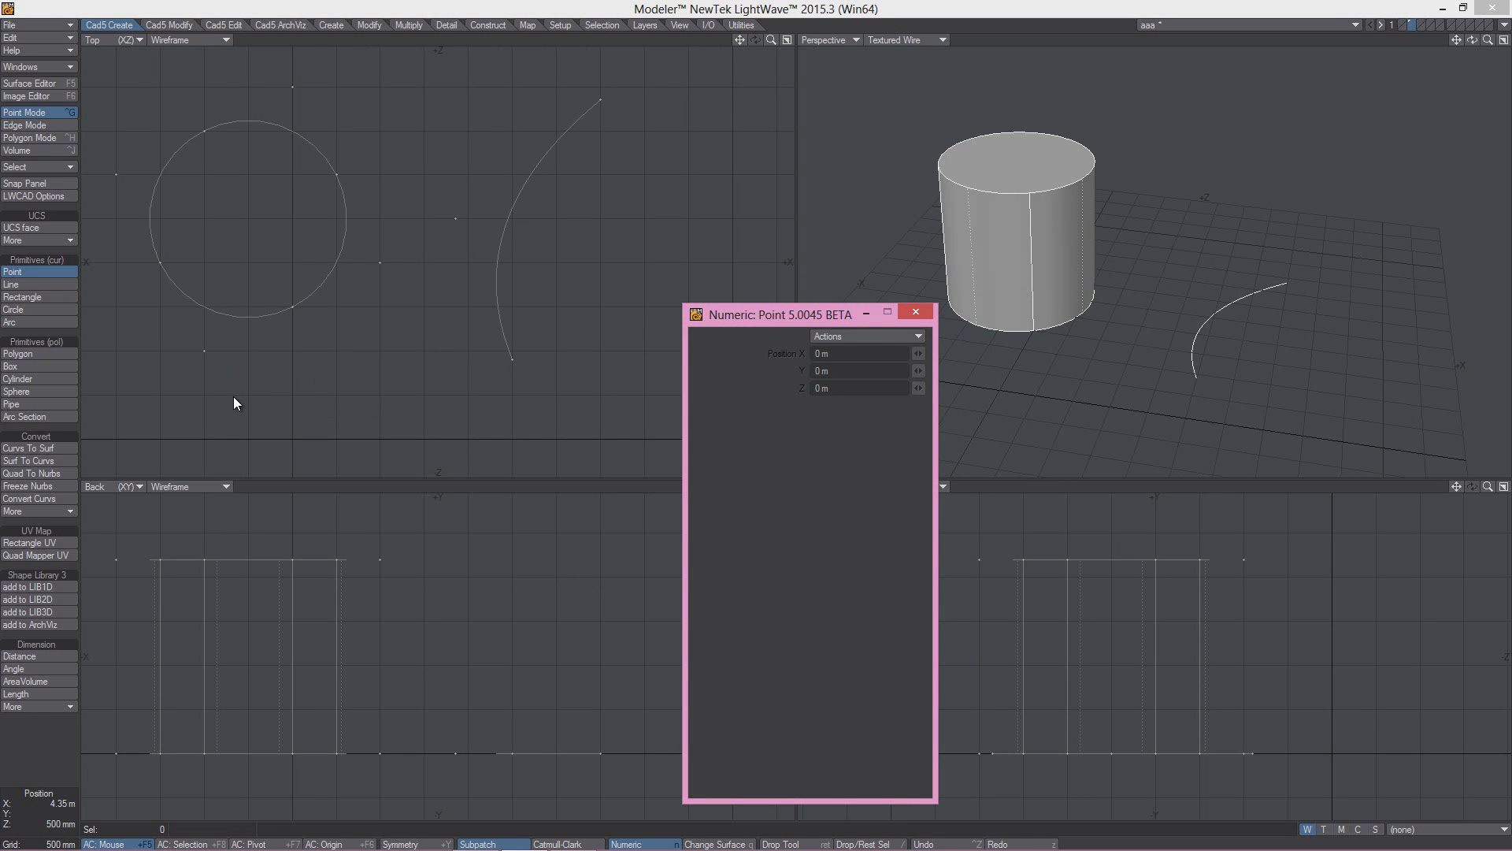
pyautogui.click(257, 381)
pyautogui.moveTo(246, 356); pyautogui.dragTo(237, 318)
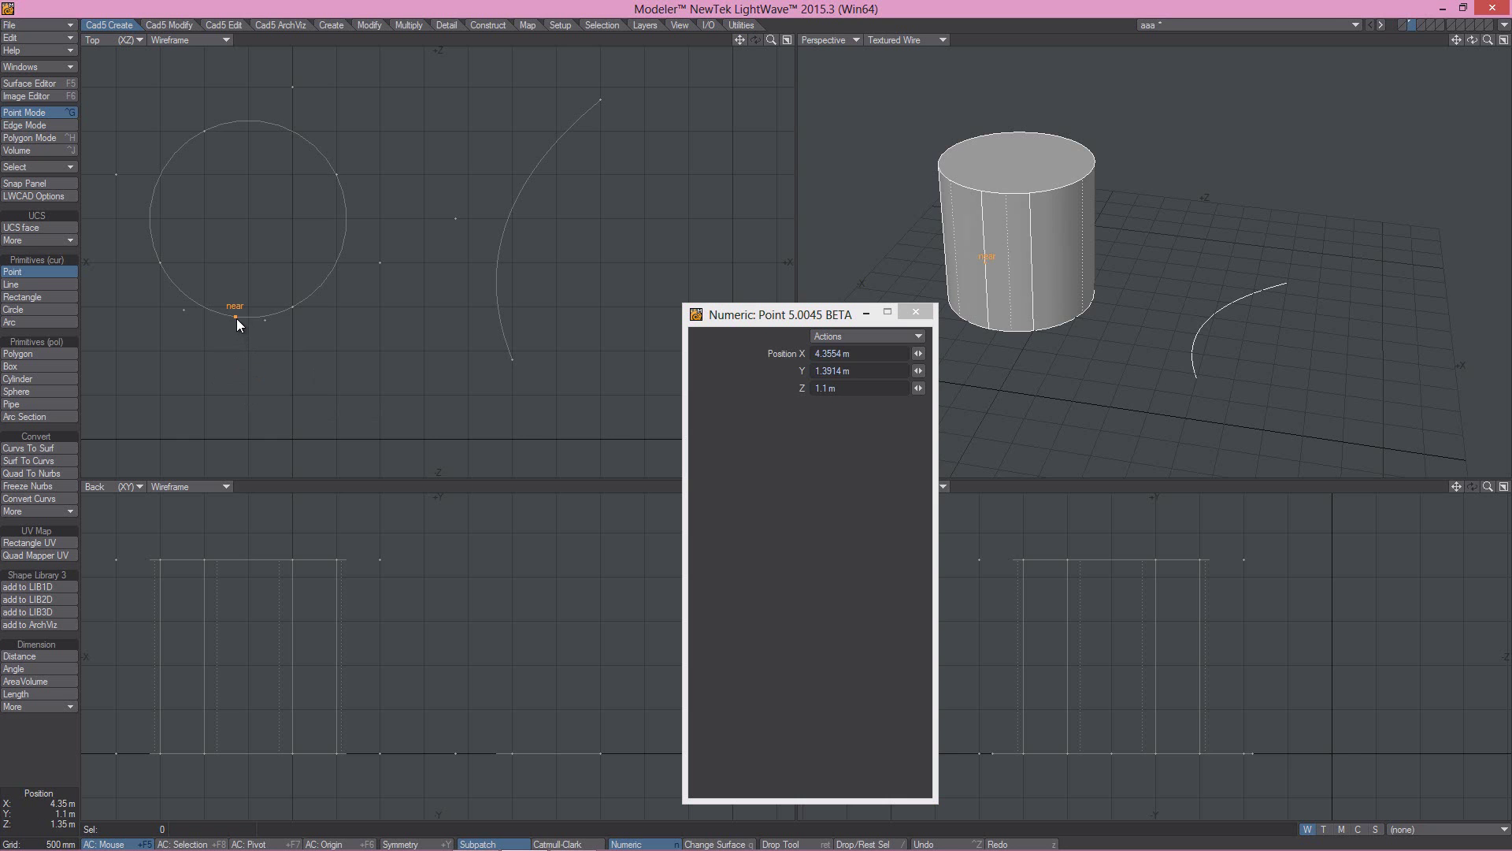
pyautogui.keyDown('alt'); pyautogui.moveTo(1082, 207); pyautogui.dragTo(1035, 254); pyautogui.keyUp('alt')
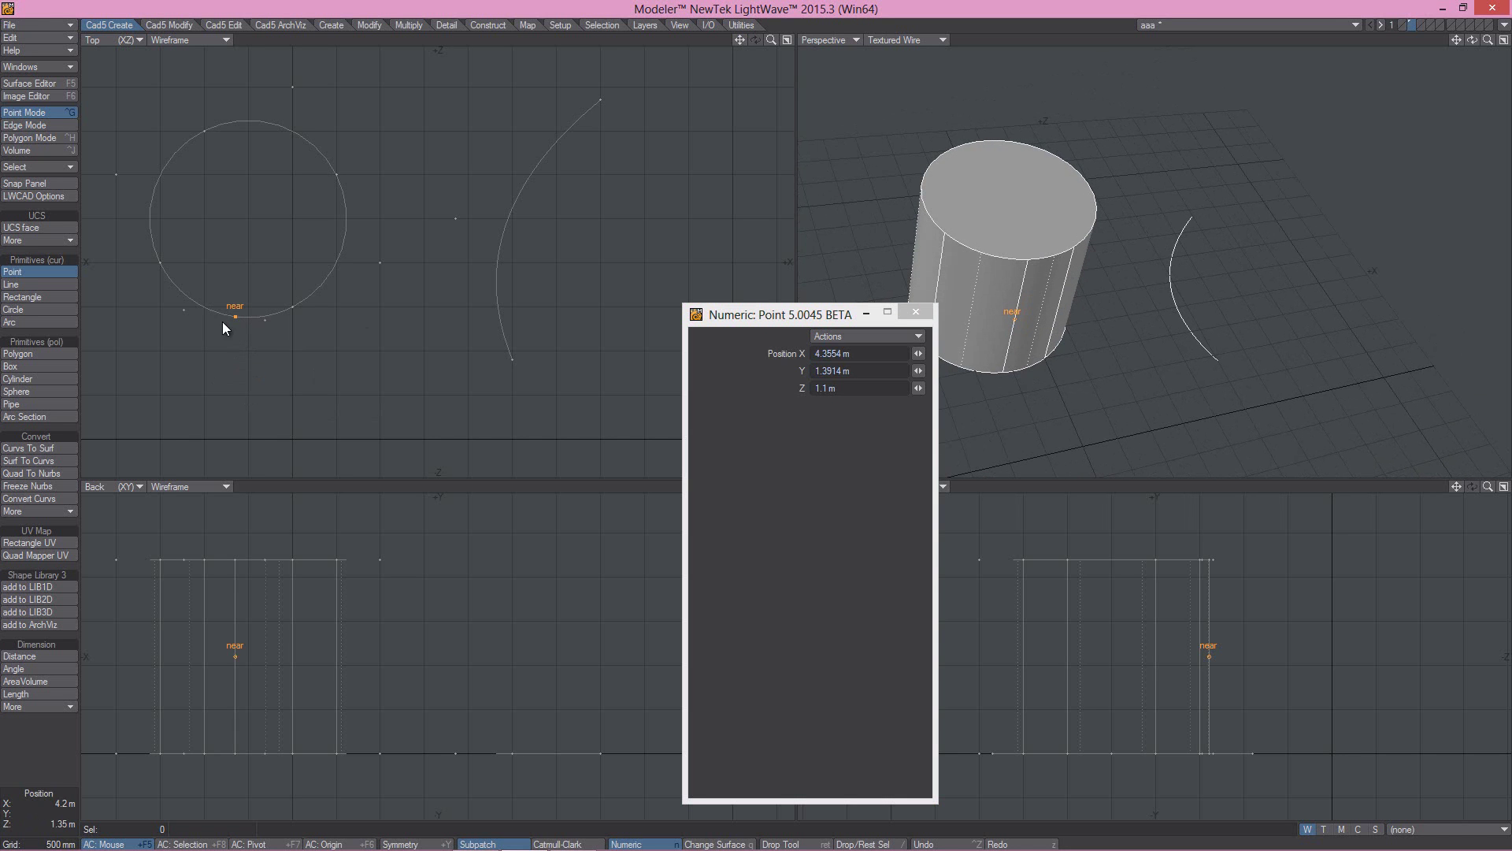
pyautogui.moveTo(371, 263); pyautogui.dragTo(552, 271)
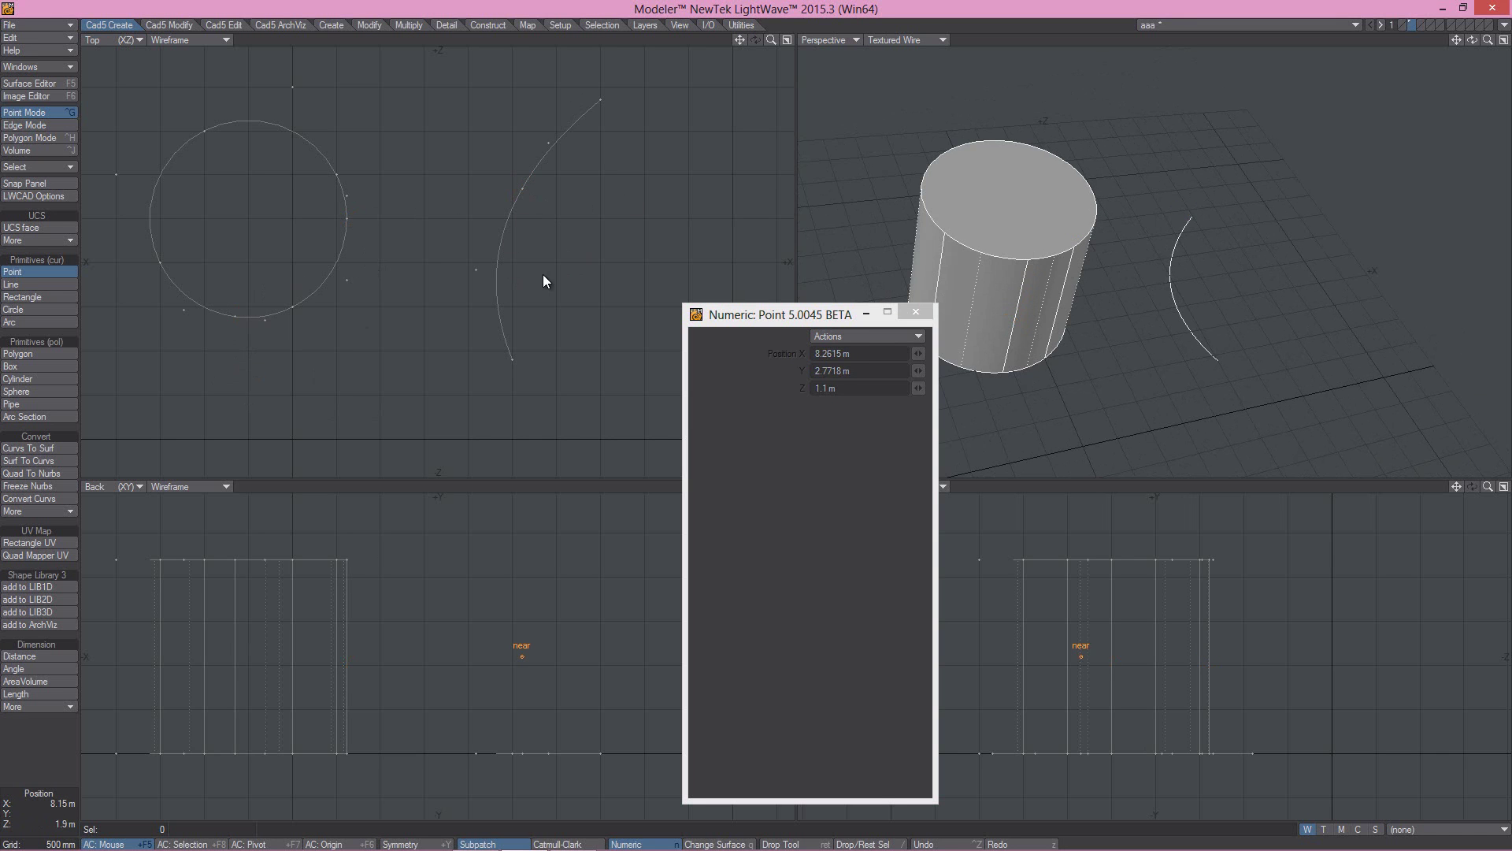
# - Draw an eight-point wavy curve beside the arc in the Top view and try inserting a point on it with NEAR snapping
pyautogui.click(12, 284)
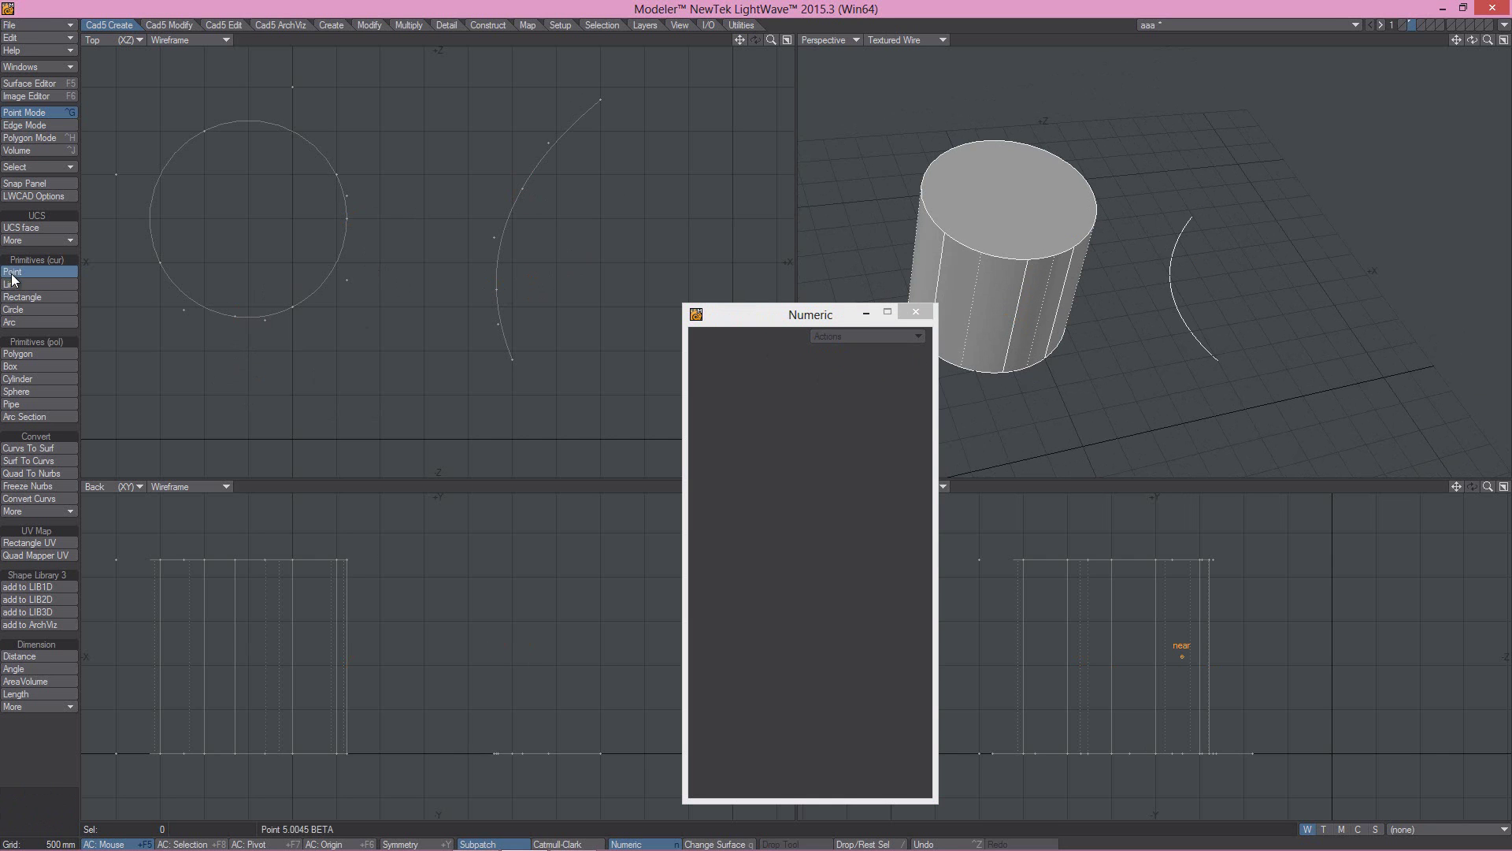
pyautogui.keyDown('alt'); pyautogui.moveTo(523, 235); pyautogui.dragTo(363, 240); pyautogui.keyUp('alt')
pyautogui.moveTo(456, 409); pyautogui.dragTo(430, 404)
pyautogui.click(405, 312)
pyautogui.click(563, 304)
pyautogui.click(532, 189)
pyautogui.click(638, 259)
pyautogui.click(629, 135)
pyautogui.click(687, 192)
pyautogui.click(740, 150)
pyautogui.press('Return')
pyautogui.click(13, 271)
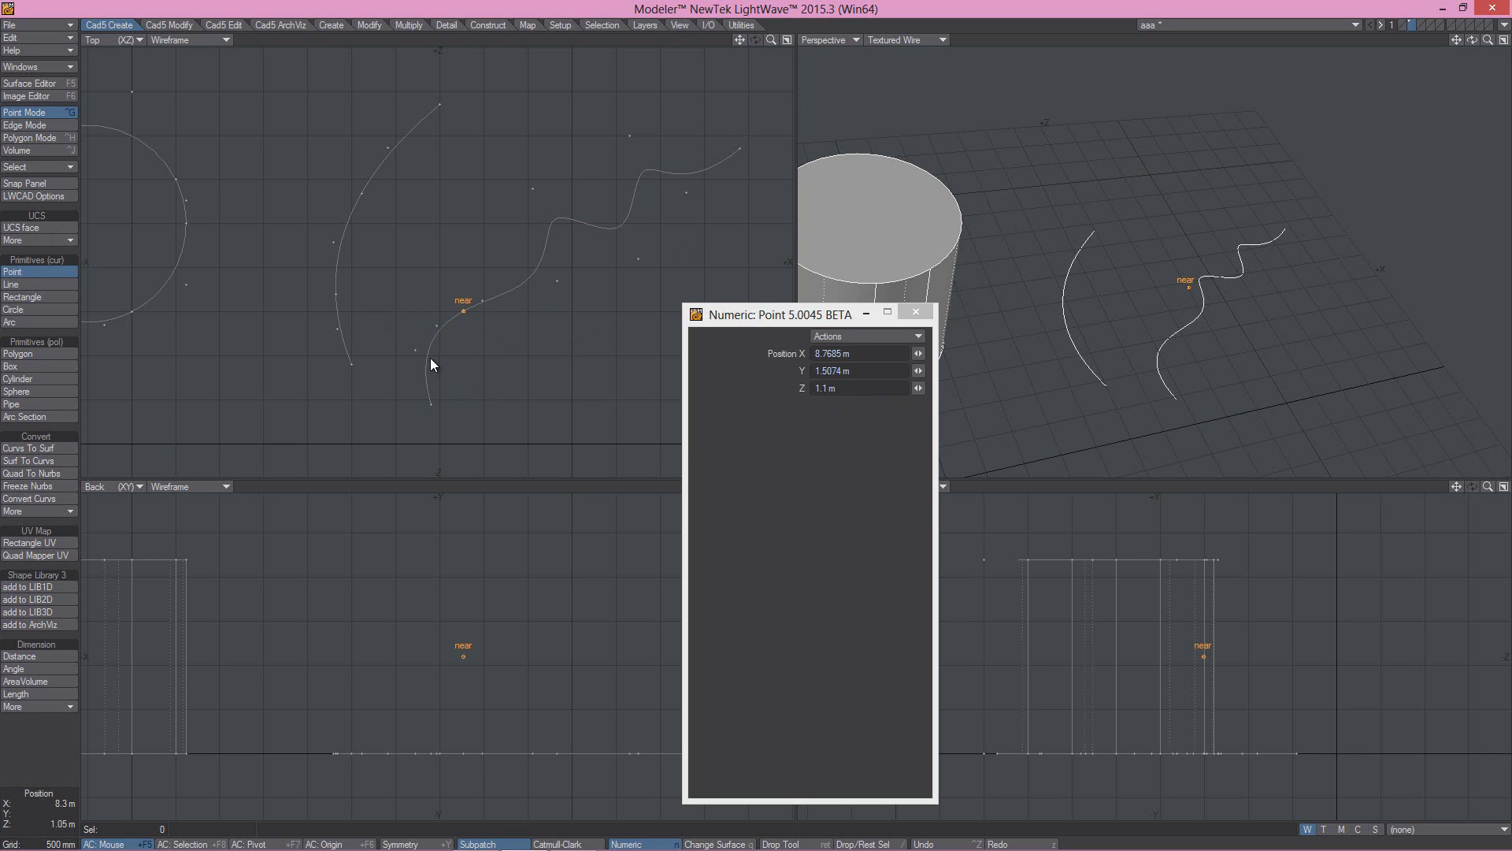
pyautogui.click(467, 308)
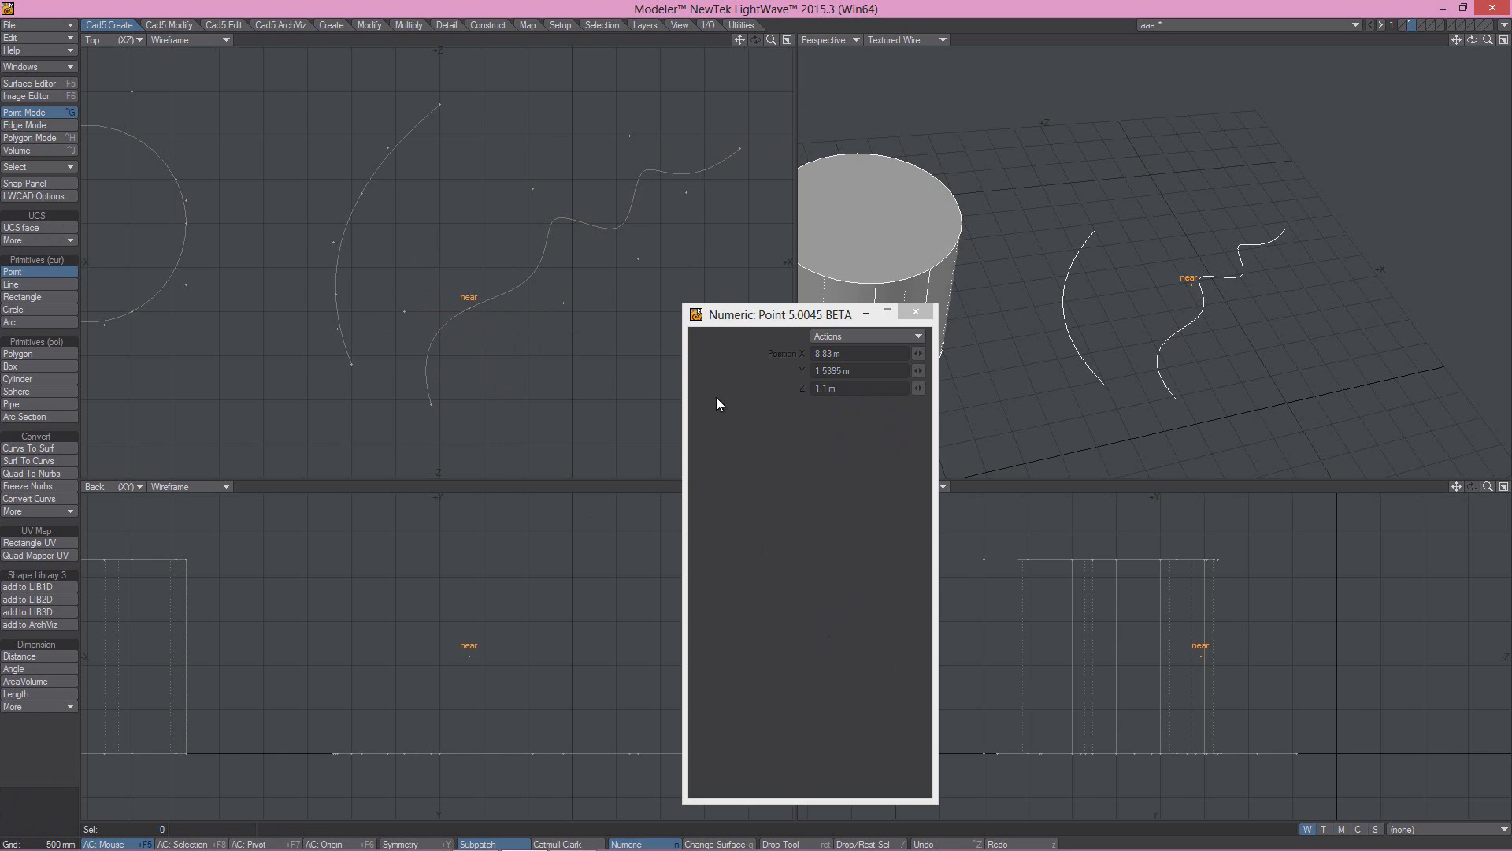
# - Try a four-point curve beside the wavy one, switching to Line mode and back to Curve, with the third point's weight about 1.17
pyautogui.click(24, 285)
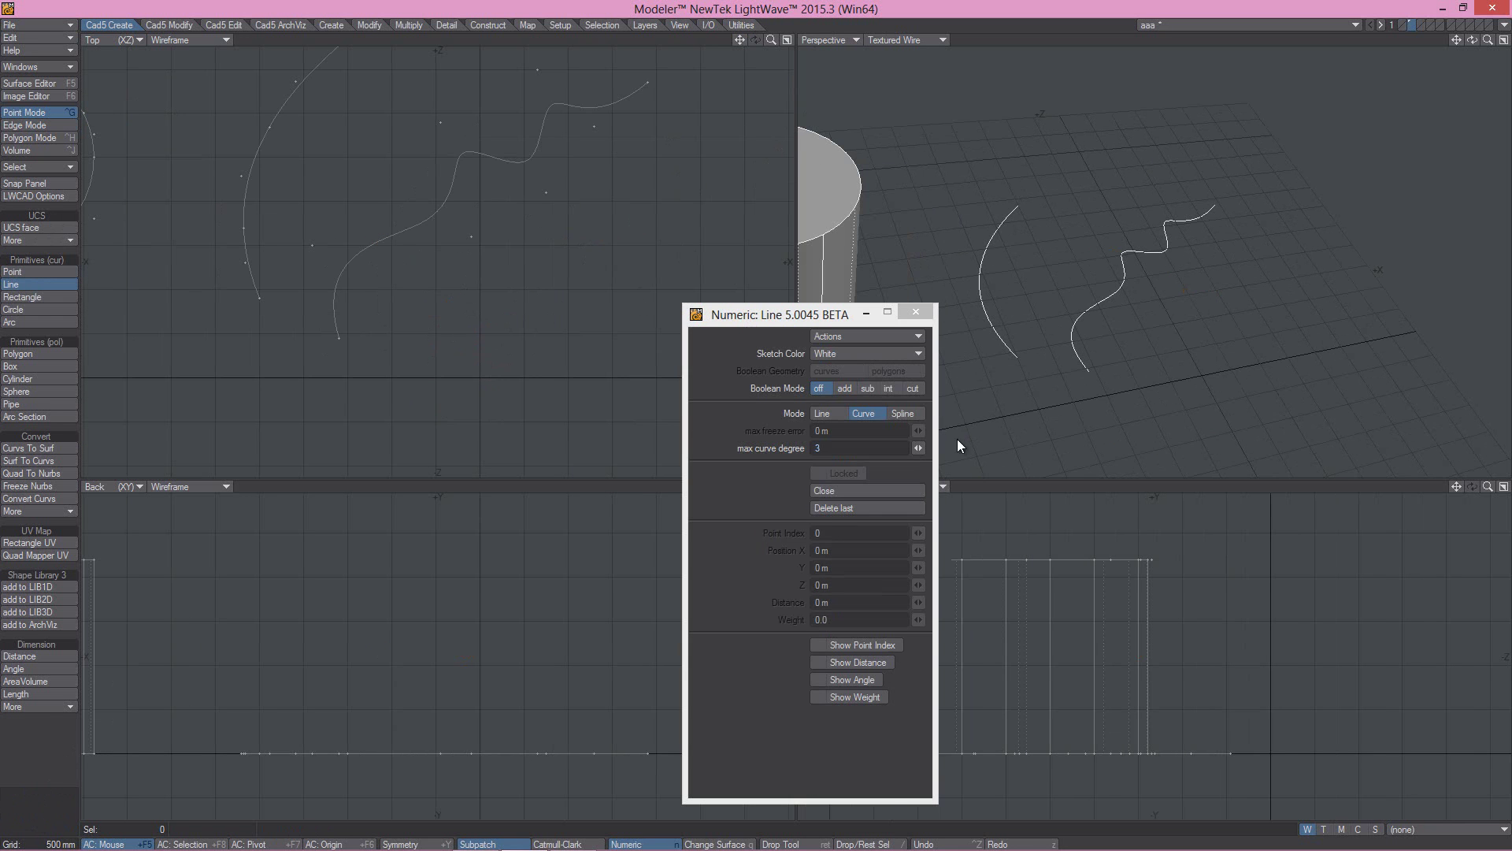
pyautogui.keyDown('alt'); pyautogui.moveTo(544, 239); pyautogui.dragTo(363, 243); pyautogui.keyUp('alt')
pyautogui.click(405, 364)
pyautogui.click(382, 250)
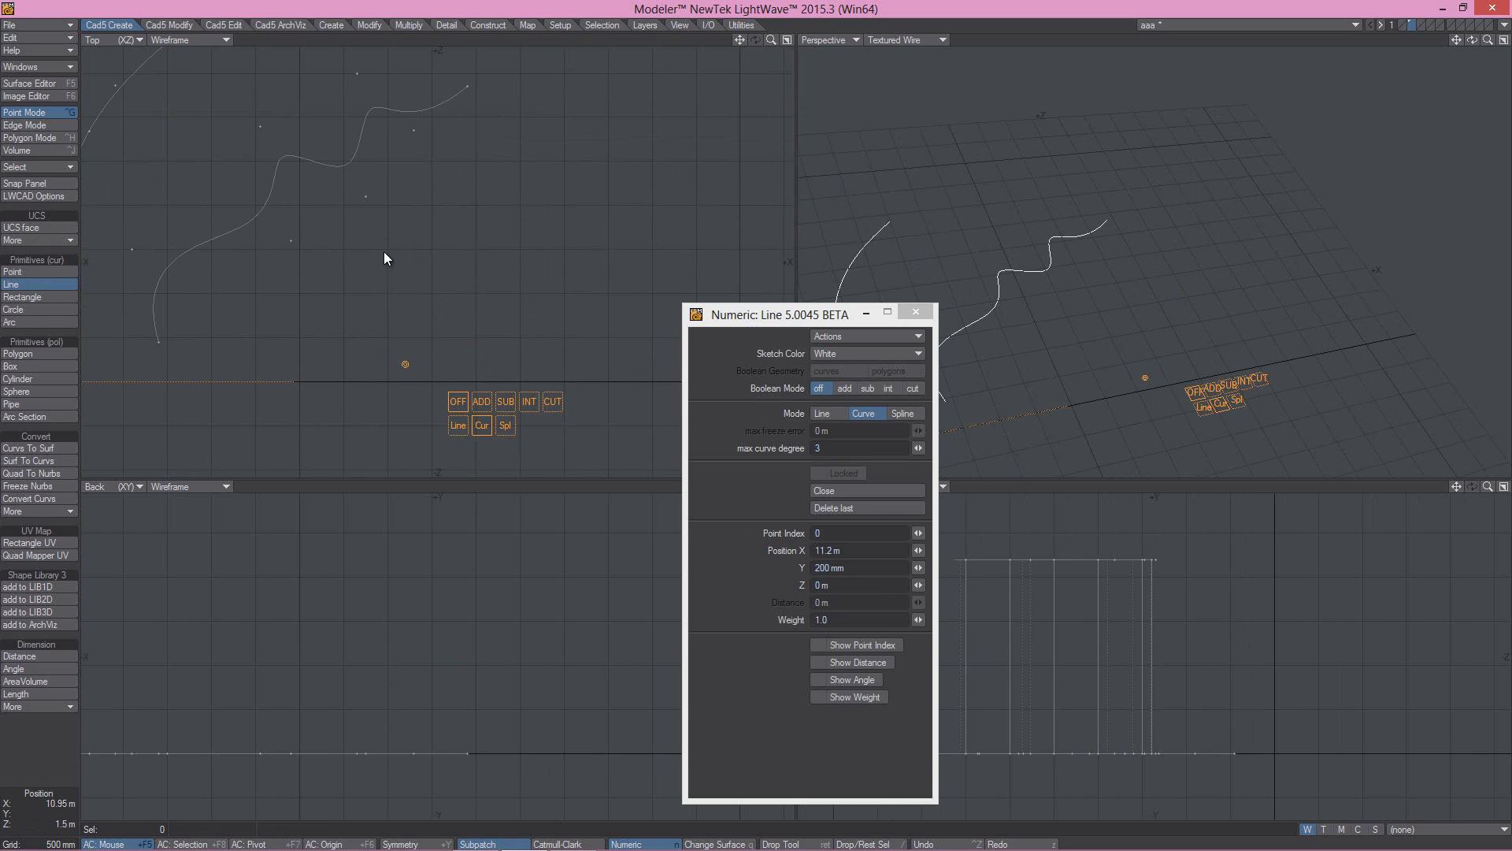
pyautogui.click(476, 240)
pyautogui.click(529, 425)
pyautogui.click(523, 170)
pyautogui.click(601, 425)
pyautogui.moveTo(517, 228); pyautogui.dragTo(482, 235)
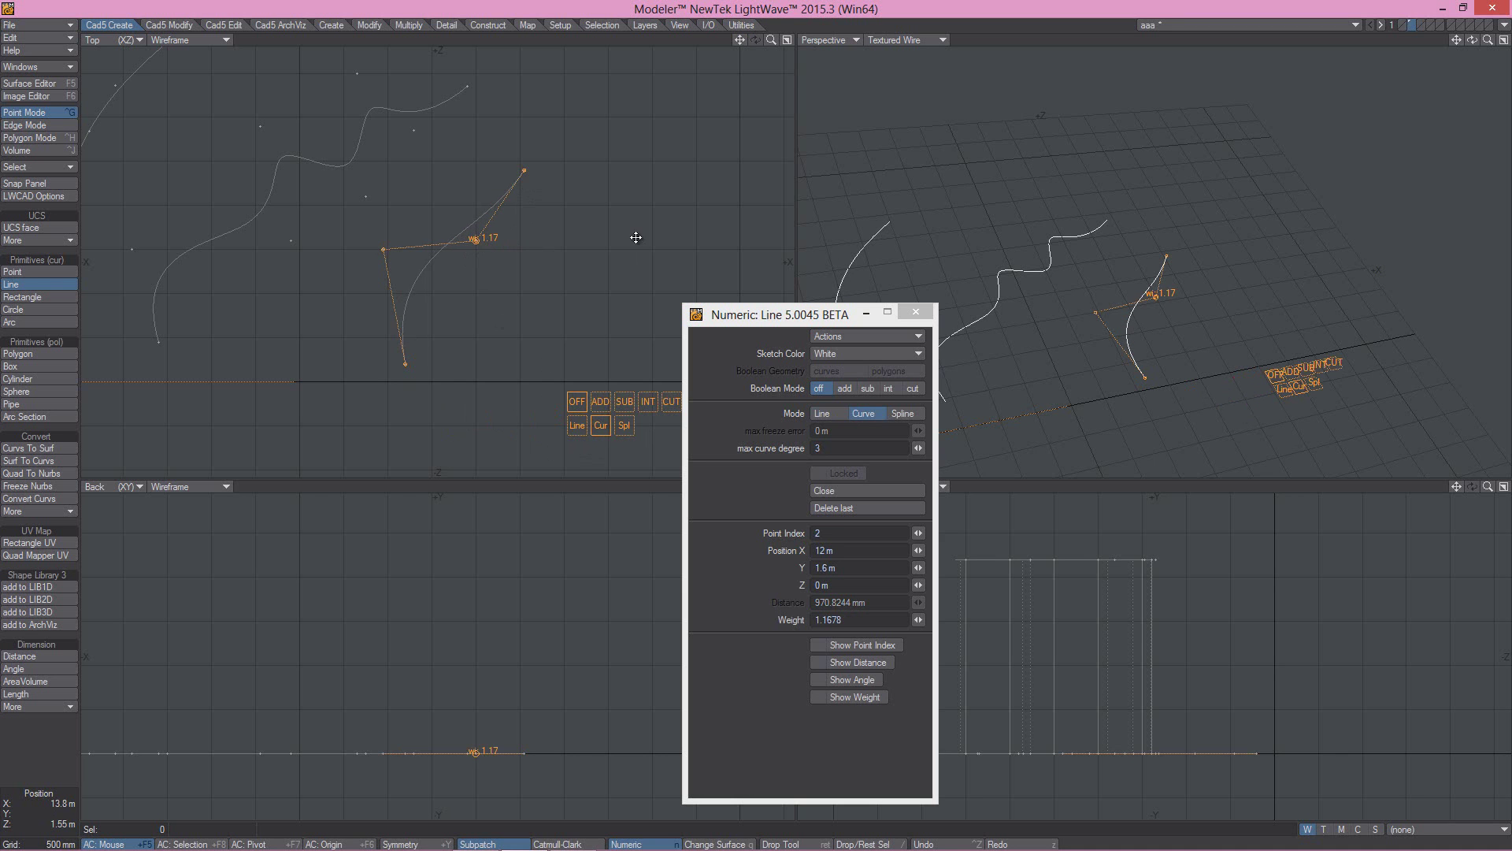
# - Switch the four-point curve to Spline mode, add three more points and try reshaping it by moving its points
pyautogui.keyDown('alt'); pyautogui.moveTo(635, 238); pyautogui.dragTo(561, 249); pyautogui.keyUp('alt')
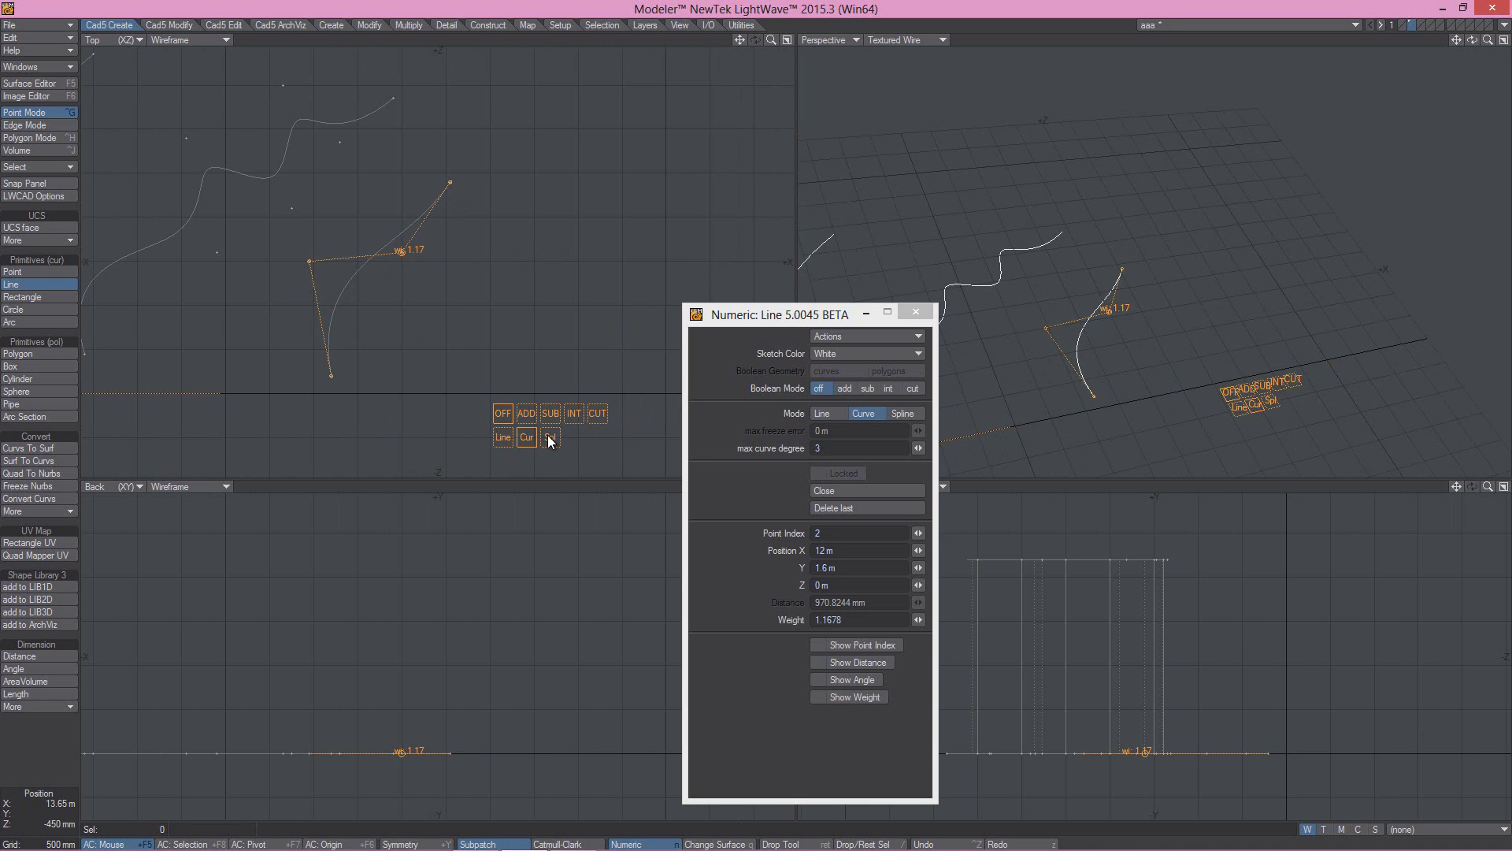
pyautogui.click(549, 439)
pyautogui.click(522, 297)
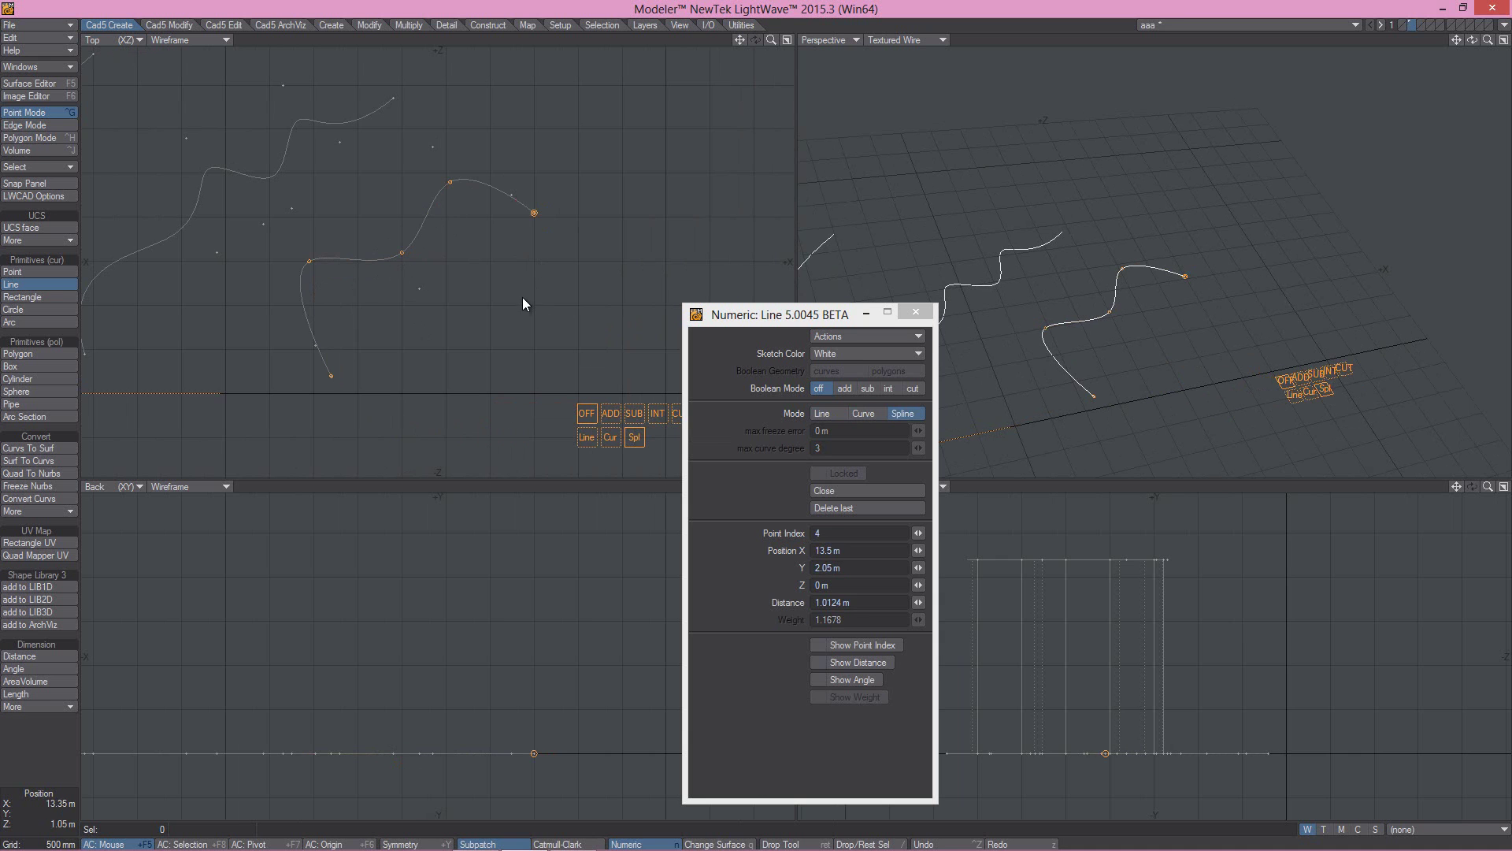
pyautogui.click(450, 345)
pyautogui.moveTo(490, 365); pyautogui.dragTo(552, 357)
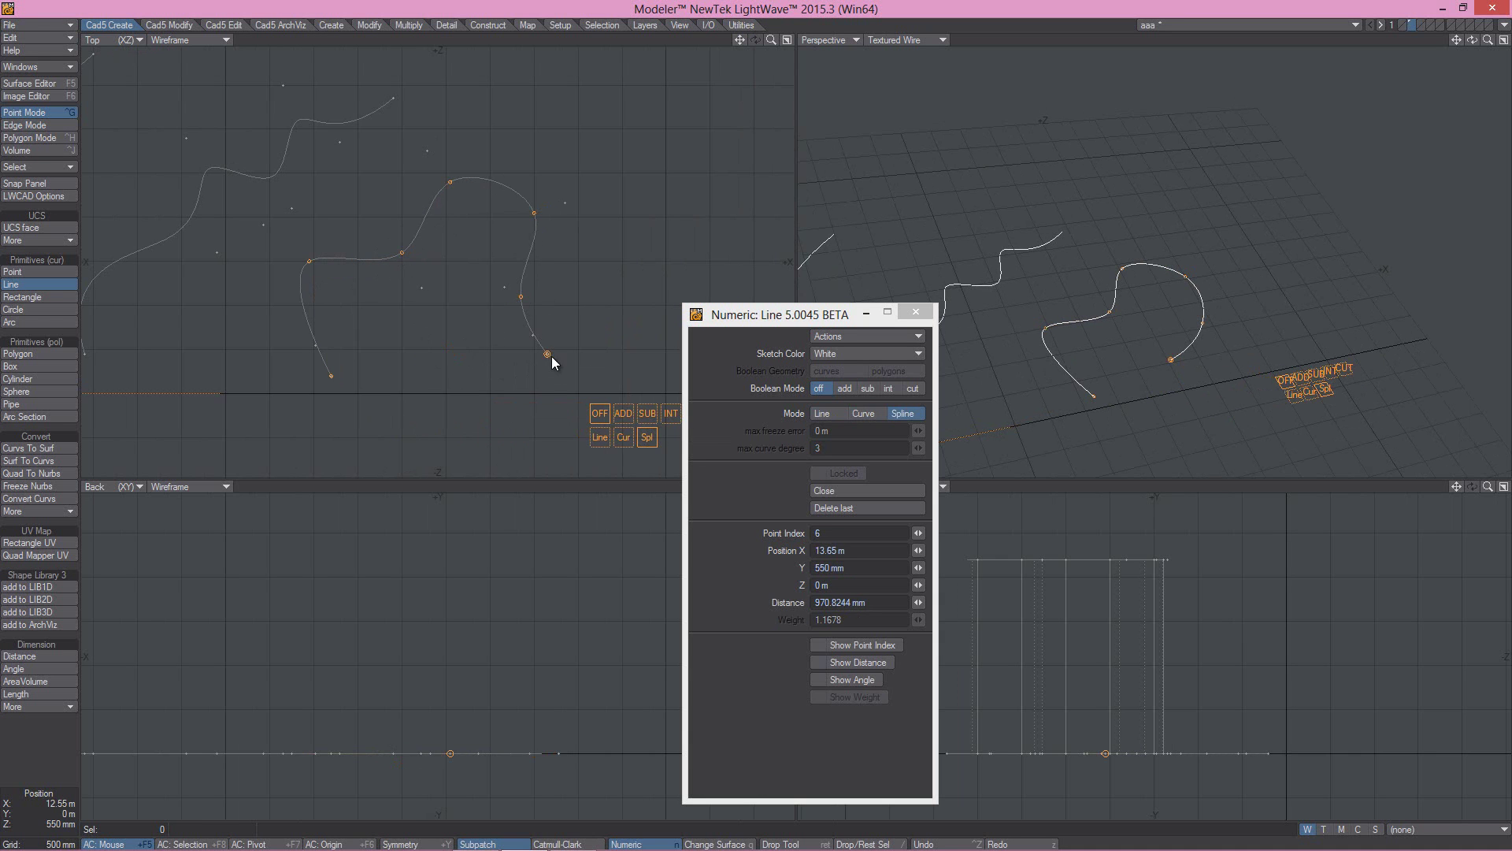
pyautogui.keyDown('alt'); pyautogui.moveTo(612, 236); pyautogui.dragTo(525, 232); pyautogui.keyUp('alt')
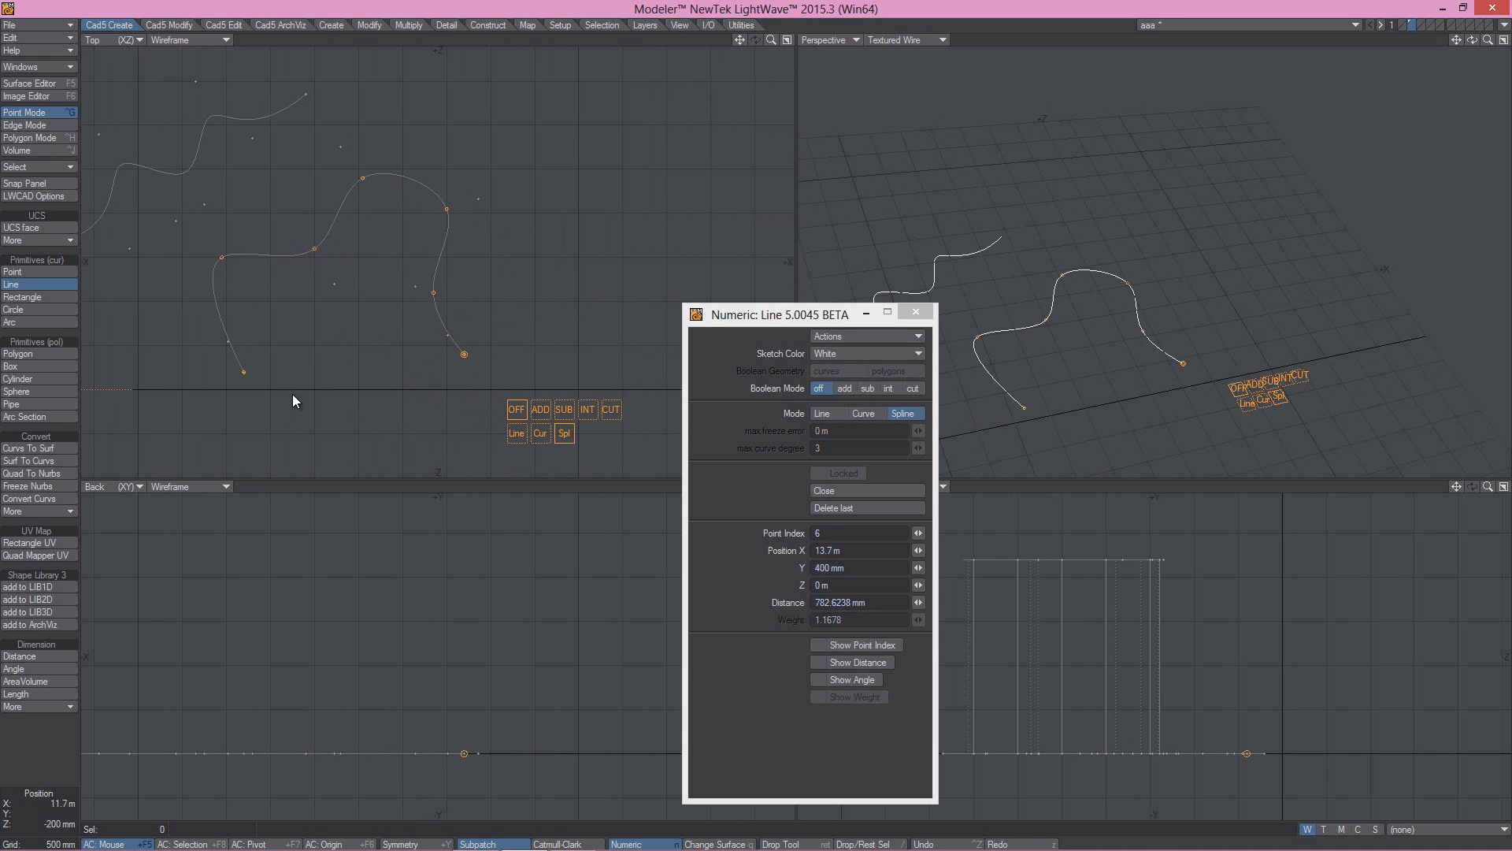
pyautogui.moveTo(354, 182)
pyautogui.mouseDown()
pyautogui.moveTo(392, 254)
pyautogui.moveTo(357, 183)
pyautogui.mouseUp()
pyautogui.moveTo(458, 219)
pyautogui.mouseDown()
pyautogui.moveTo(389, 228)
pyautogui.moveTo(438, 204)
pyautogui.mouseUp()
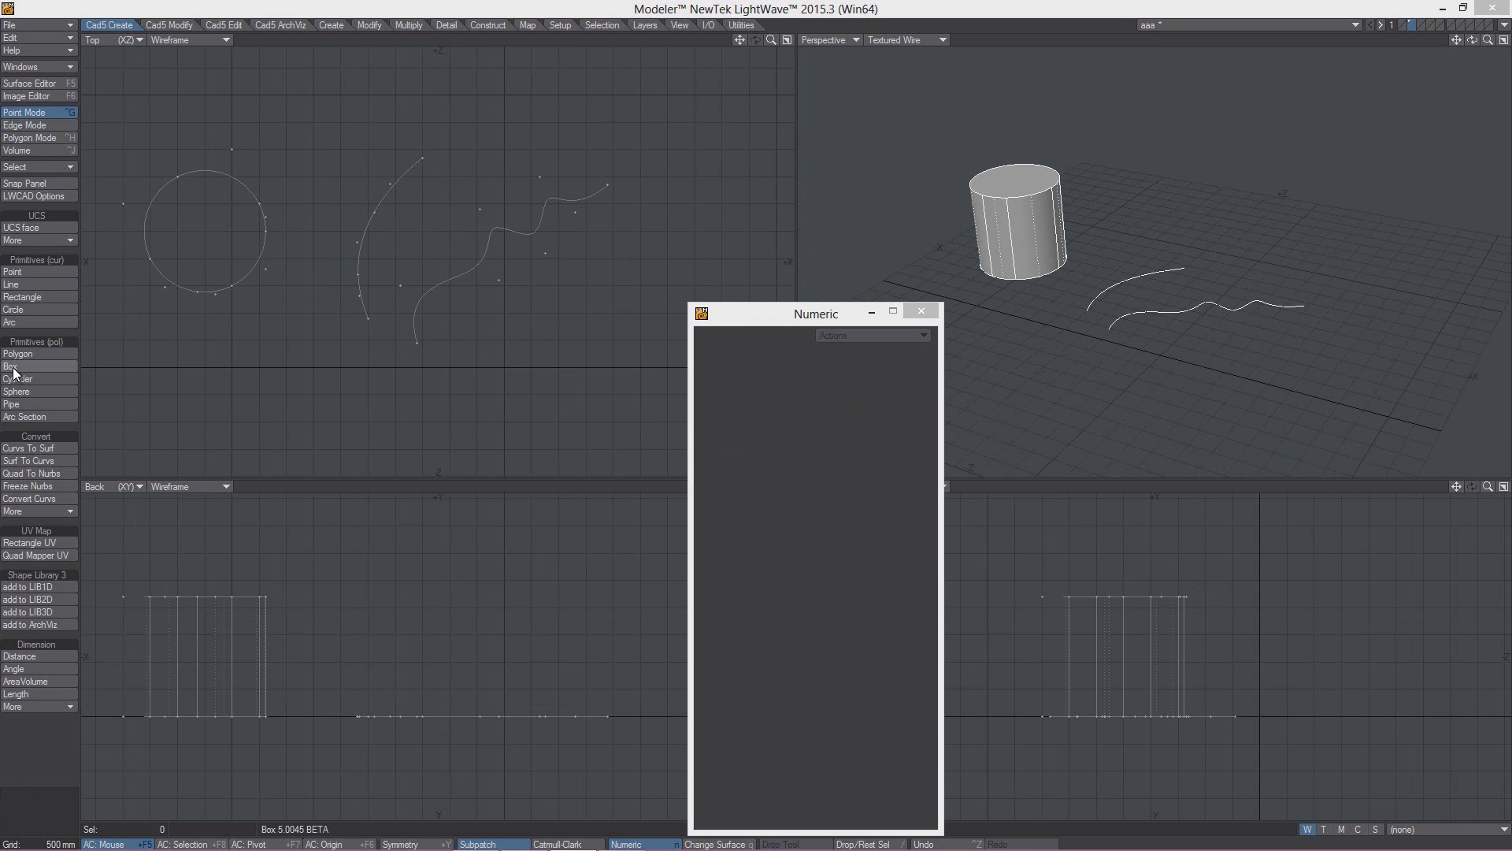
# - Draw a NURBS box below the wavy curve in the Top view, about 1.69 by 1.89 m, with a 1.5 m depth
pyautogui.click(26, 366)
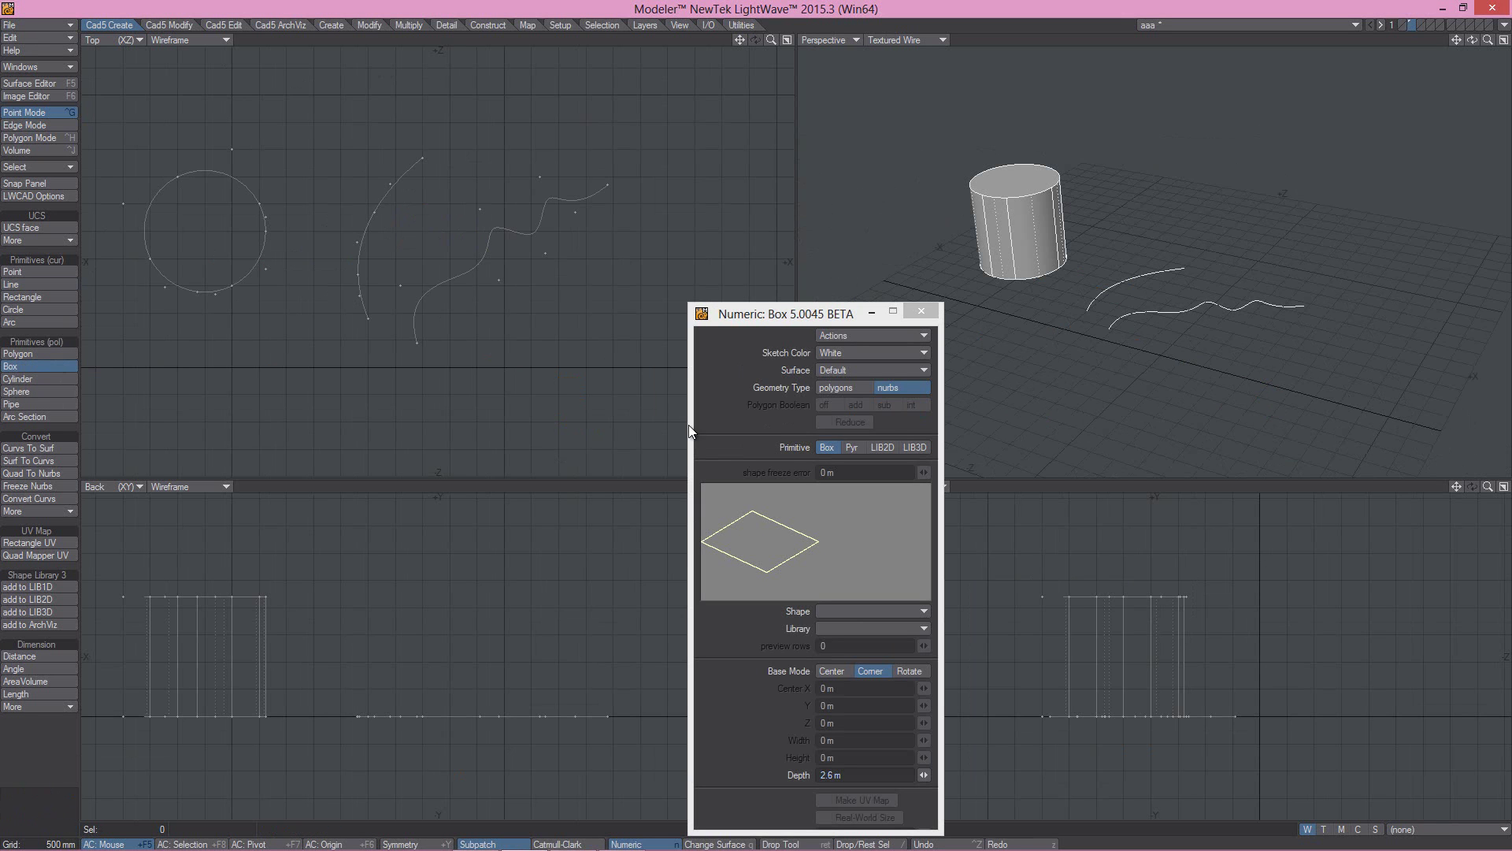
pyautogui.moveTo(492, 321); pyautogui.dragTo(582, 425)
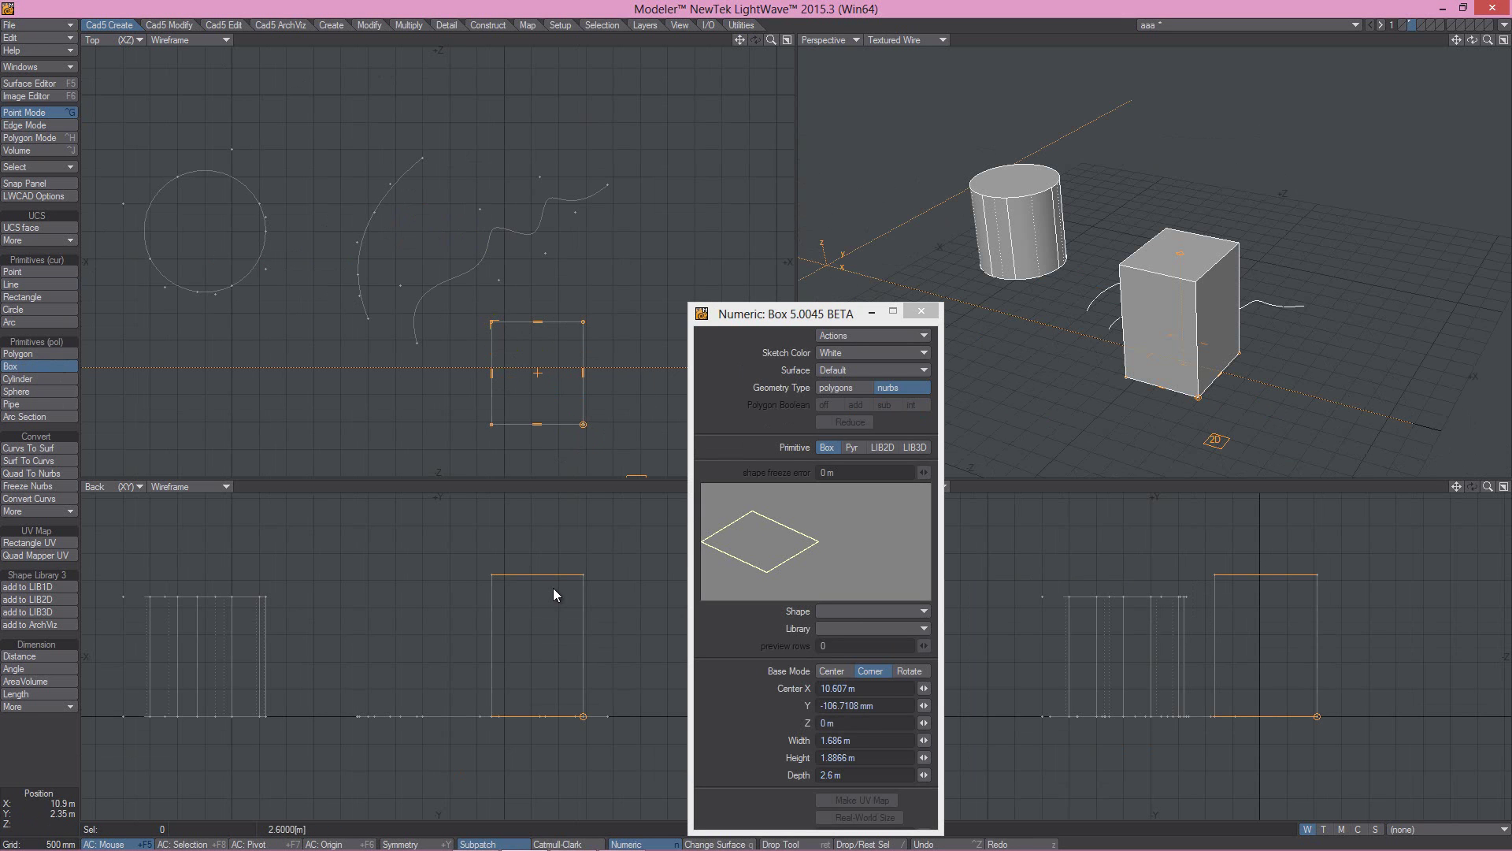
pyautogui.moveTo(534, 603); pyautogui.dragTo(489, 575)
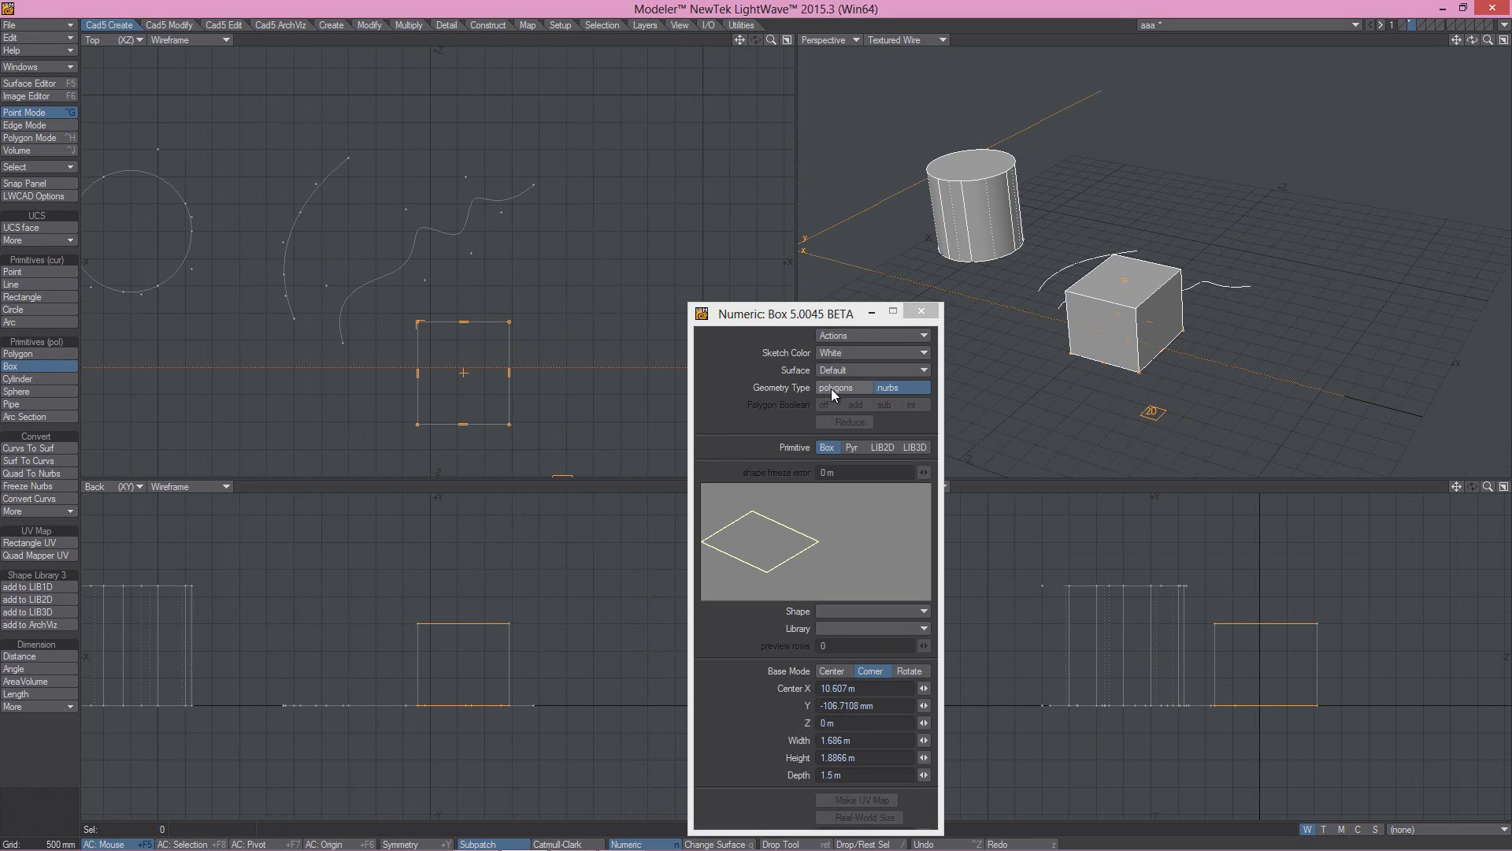
# - Set the box's geometry type to polygons and draw a polygon cylinder beside it, about 1.23 m in radius and 1.5 m deep
pyautogui.click(830, 386)
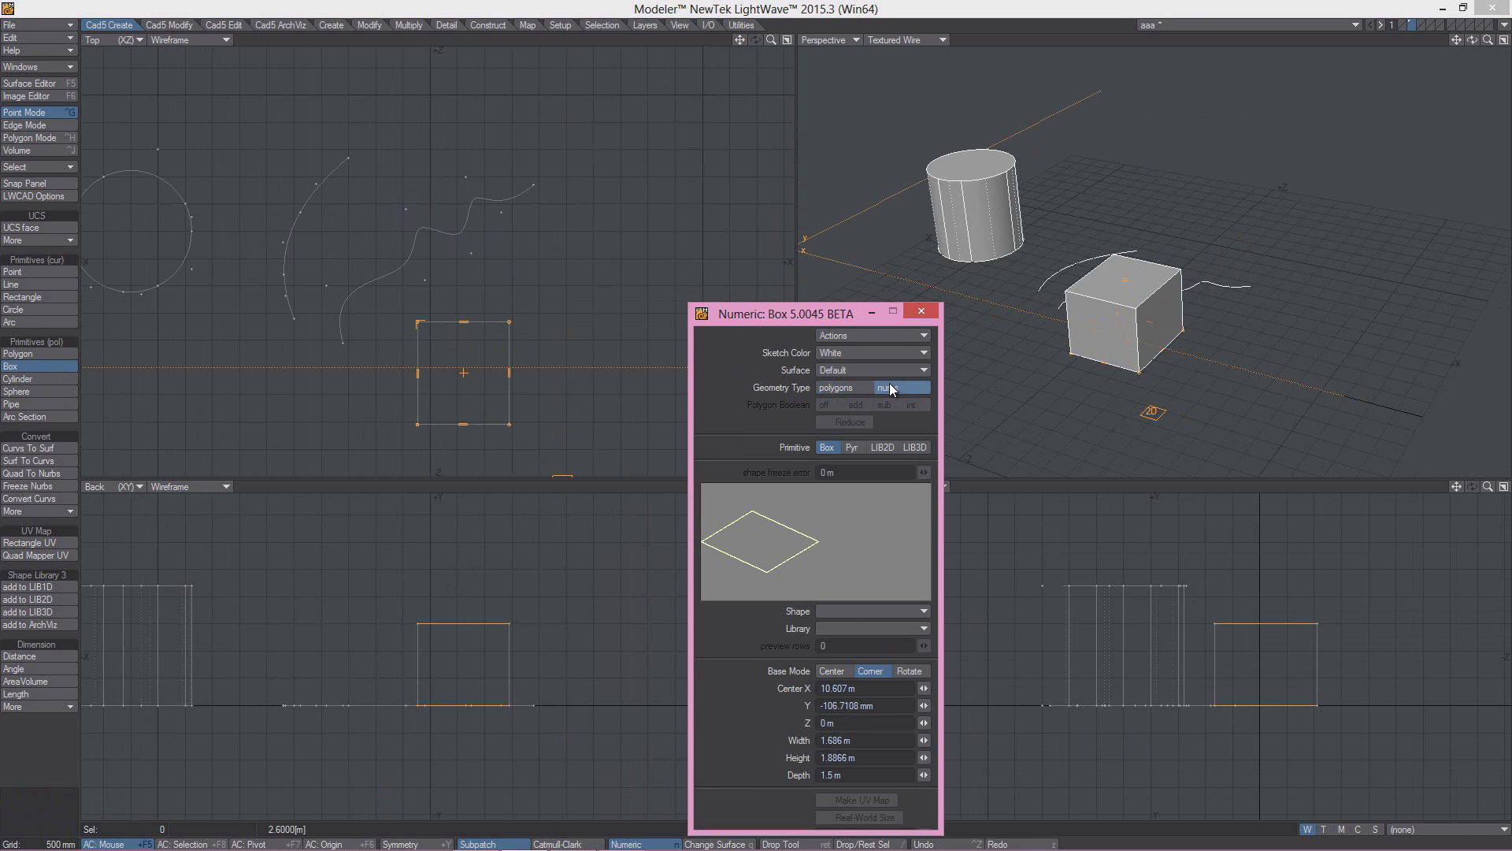
pyautogui.click(840, 386)
pyautogui.click(18, 379)
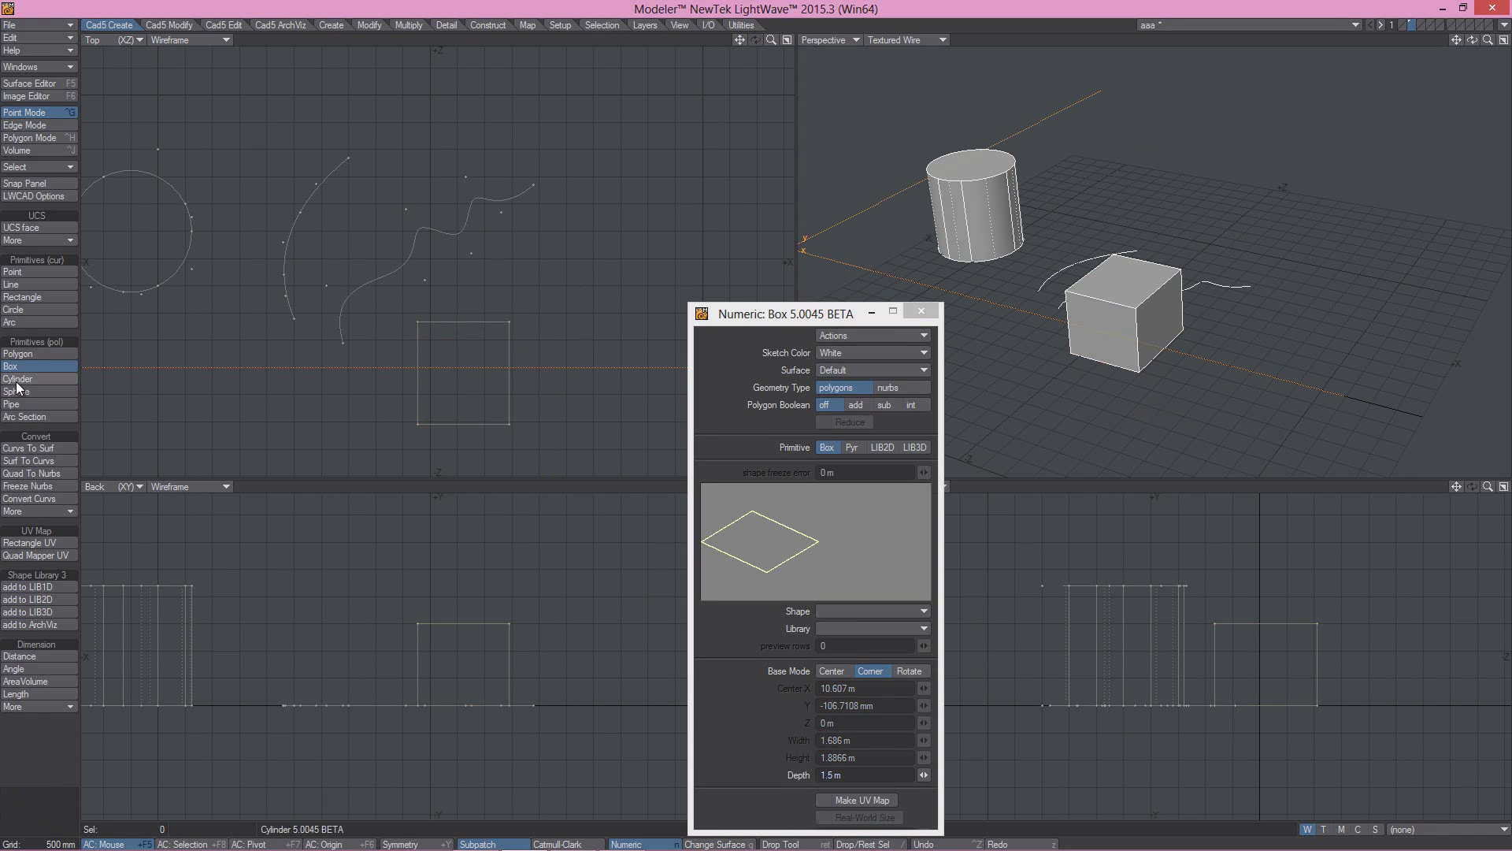
pyautogui.keyDown('alt'); pyautogui.moveTo(426, 303); pyautogui.dragTo(285, 313); pyautogui.keyUp('alt')
pyautogui.click(477, 284)
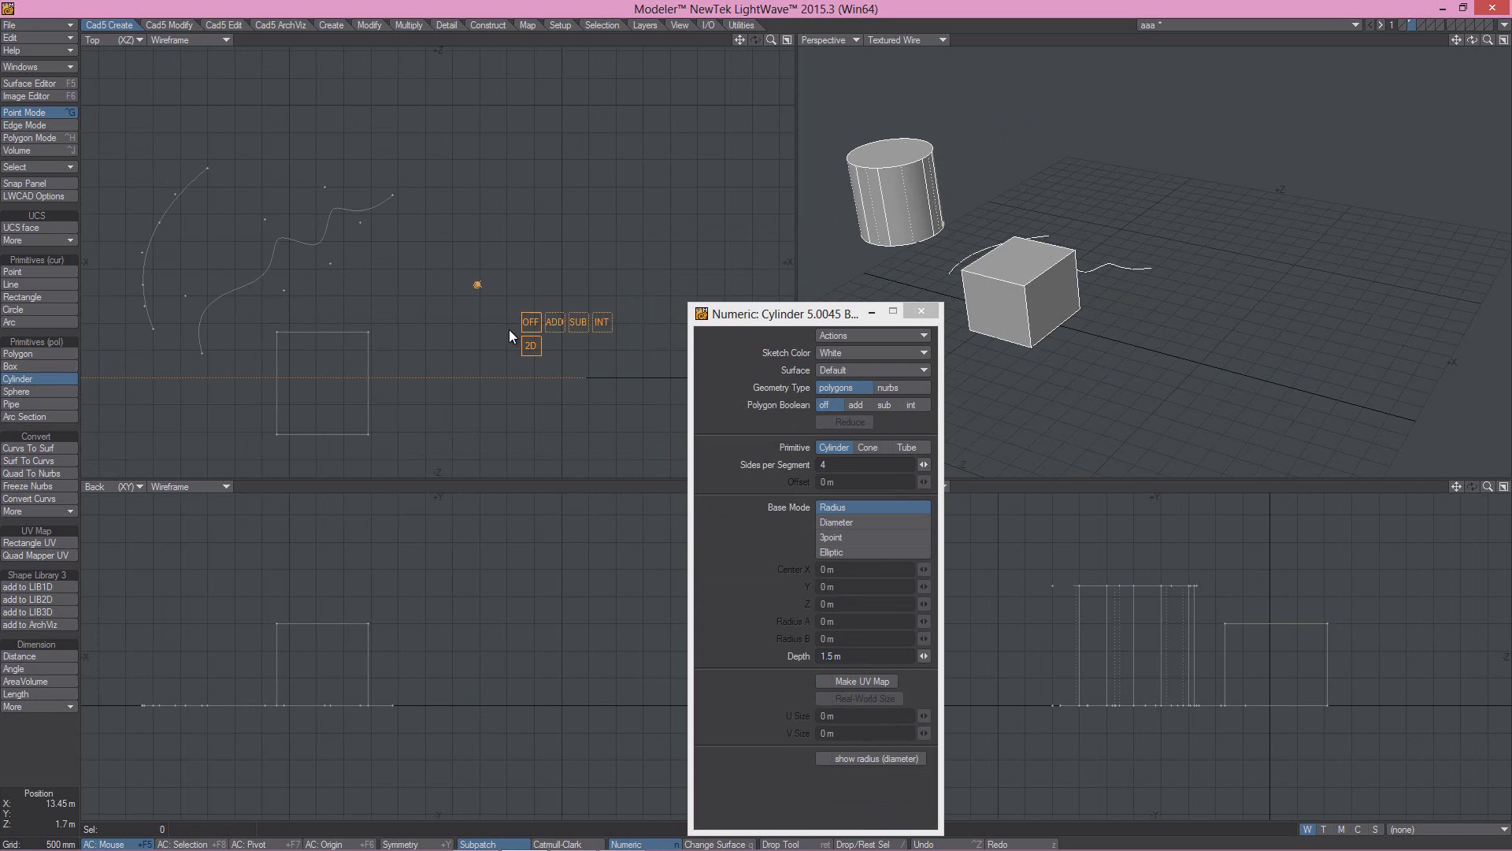
pyautogui.click(514, 339)
pyautogui.keyDown('alt'); pyautogui.moveTo(1205, 280); pyautogui.dragTo(1217, 266); pyautogui.keyUp('alt')
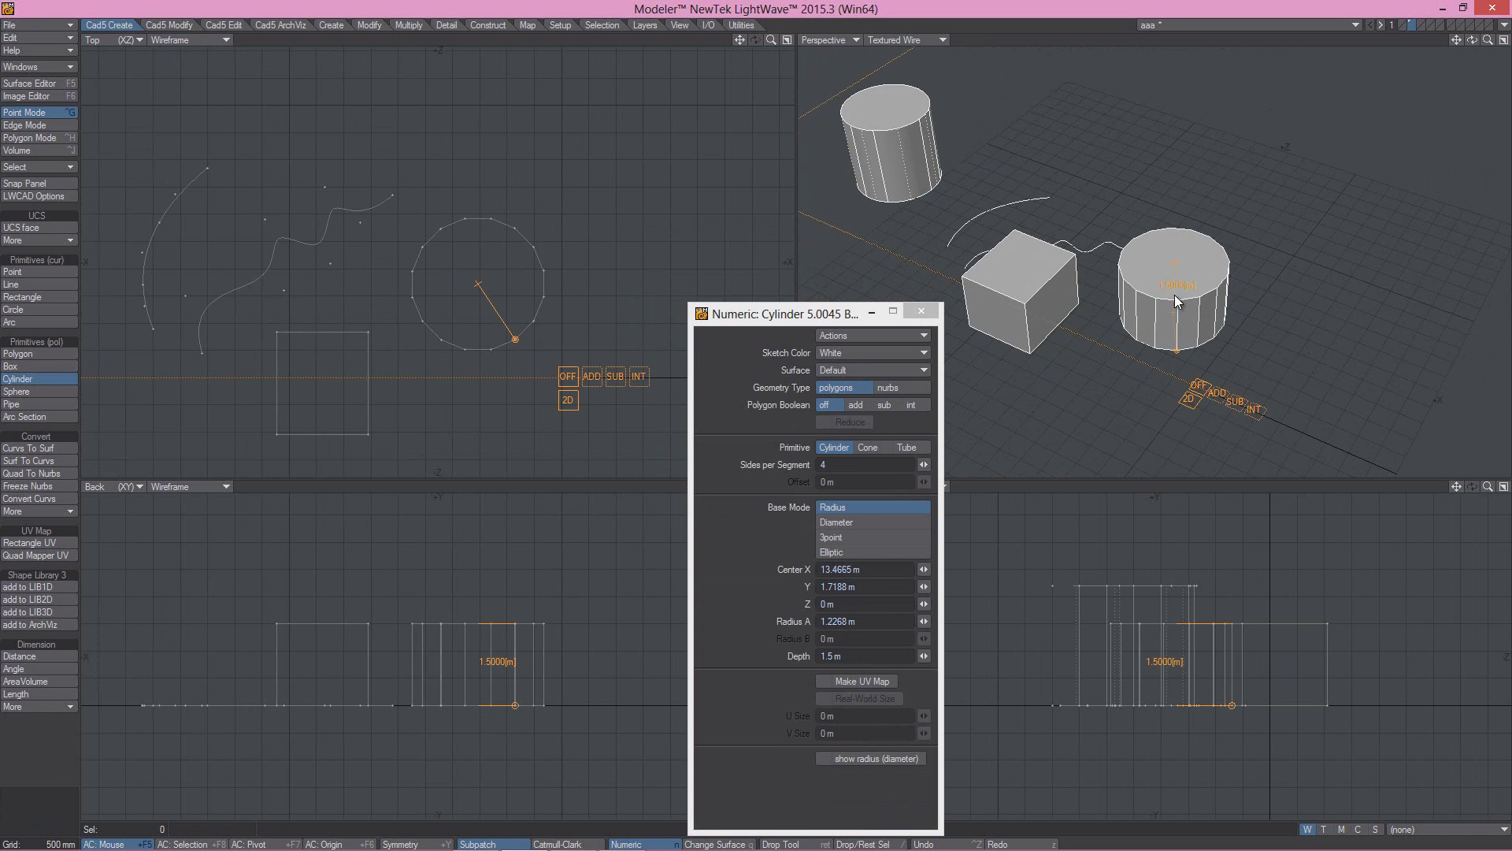
# - Switch the cylinder's geometry type to NURBS and compare it with the polygon version
pyautogui.click(898, 389)
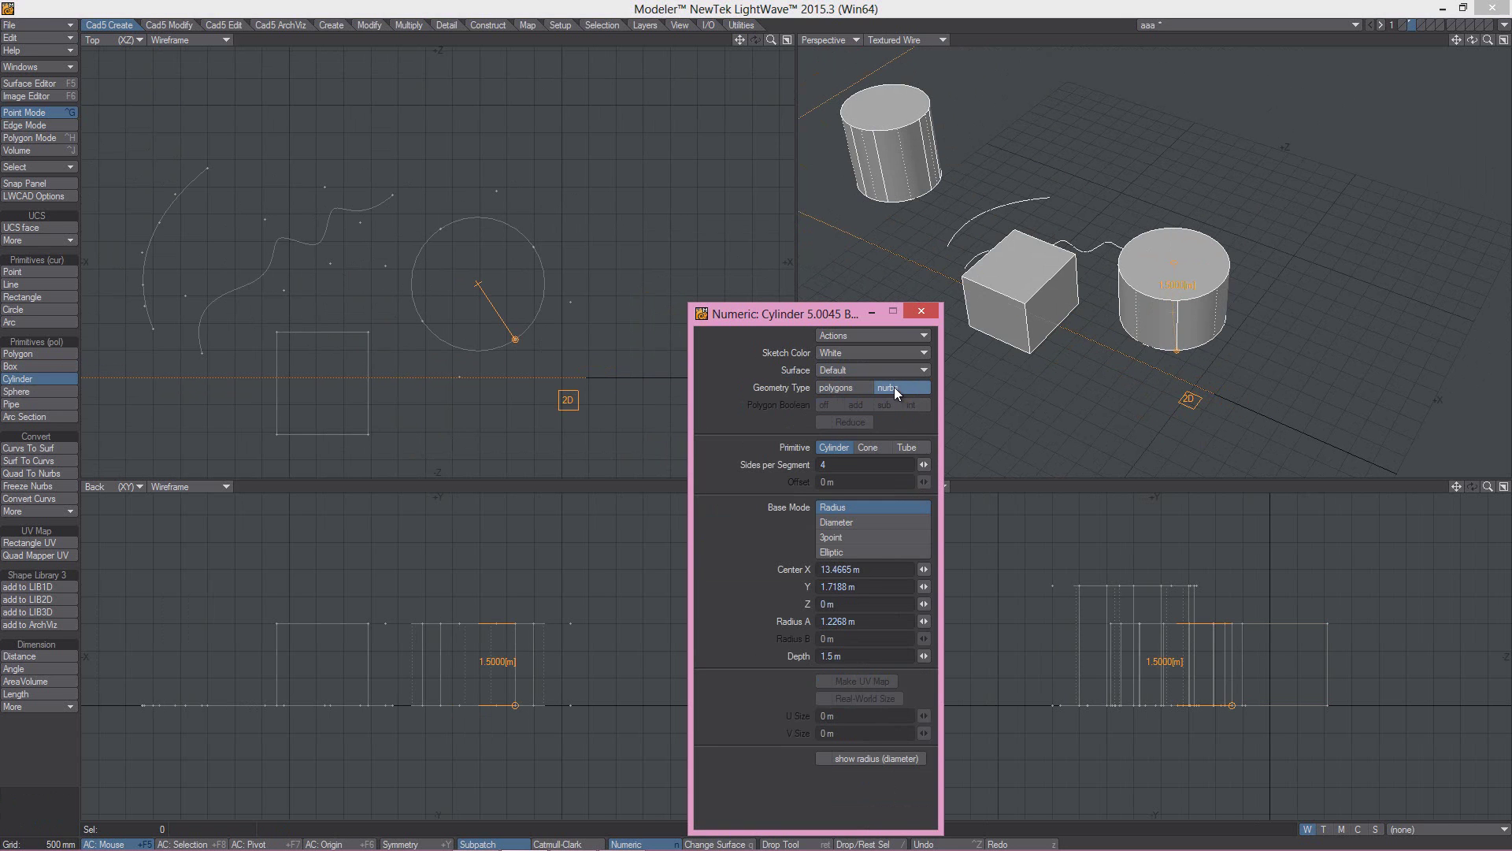
pyautogui.moveTo(1279, 262)
pyautogui.keyDown('alt'); pyautogui.mouseDown()
pyautogui.moveTo(1104, 287)
pyautogui.moveTo(1150, 290)
pyautogui.mouseUp(); pyautogui.keyUp('alt')
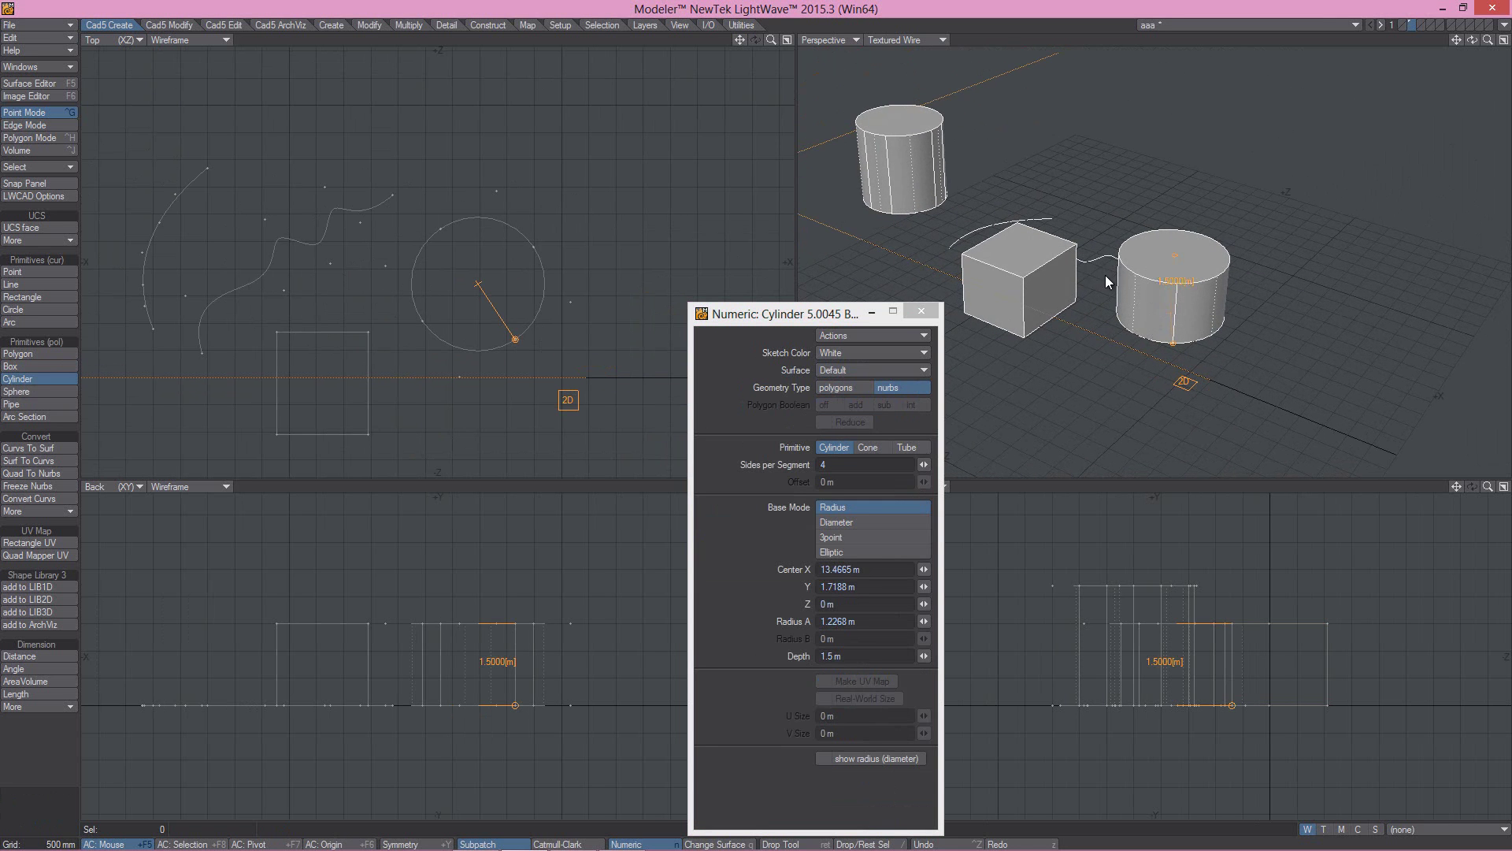
pyautogui.moveTo(1194, 377)
pyautogui.keyDown('alt'); pyautogui.mouseDown()
pyautogui.moveTo(1098, 381)
pyautogui.moveTo(1134, 280)
pyautogui.moveTo(961, 334)
pyautogui.mouseUp(); pyautogui.keyUp('alt')
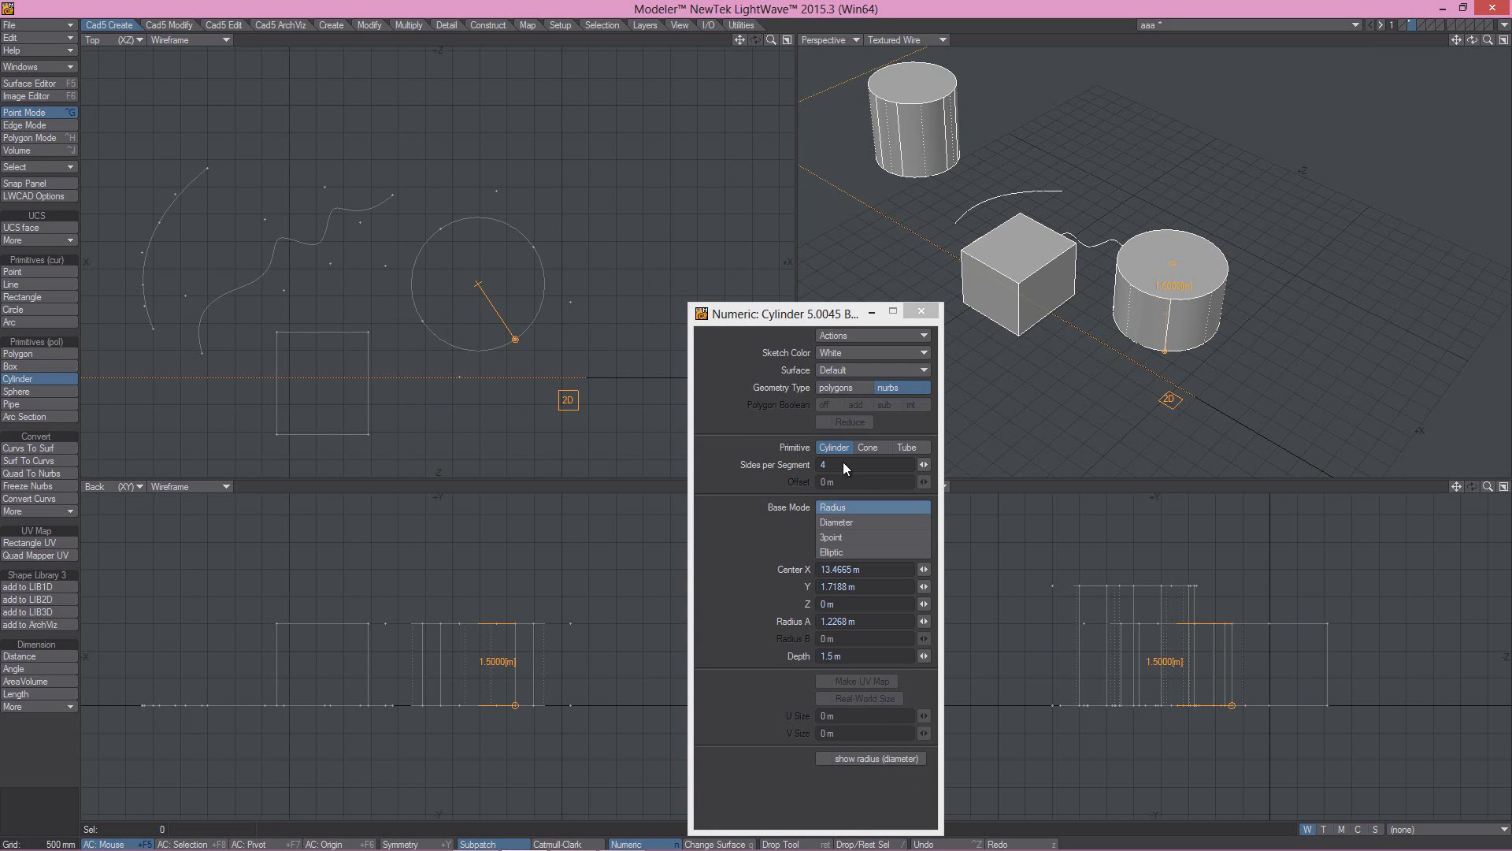
pyautogui.click(828, 384)
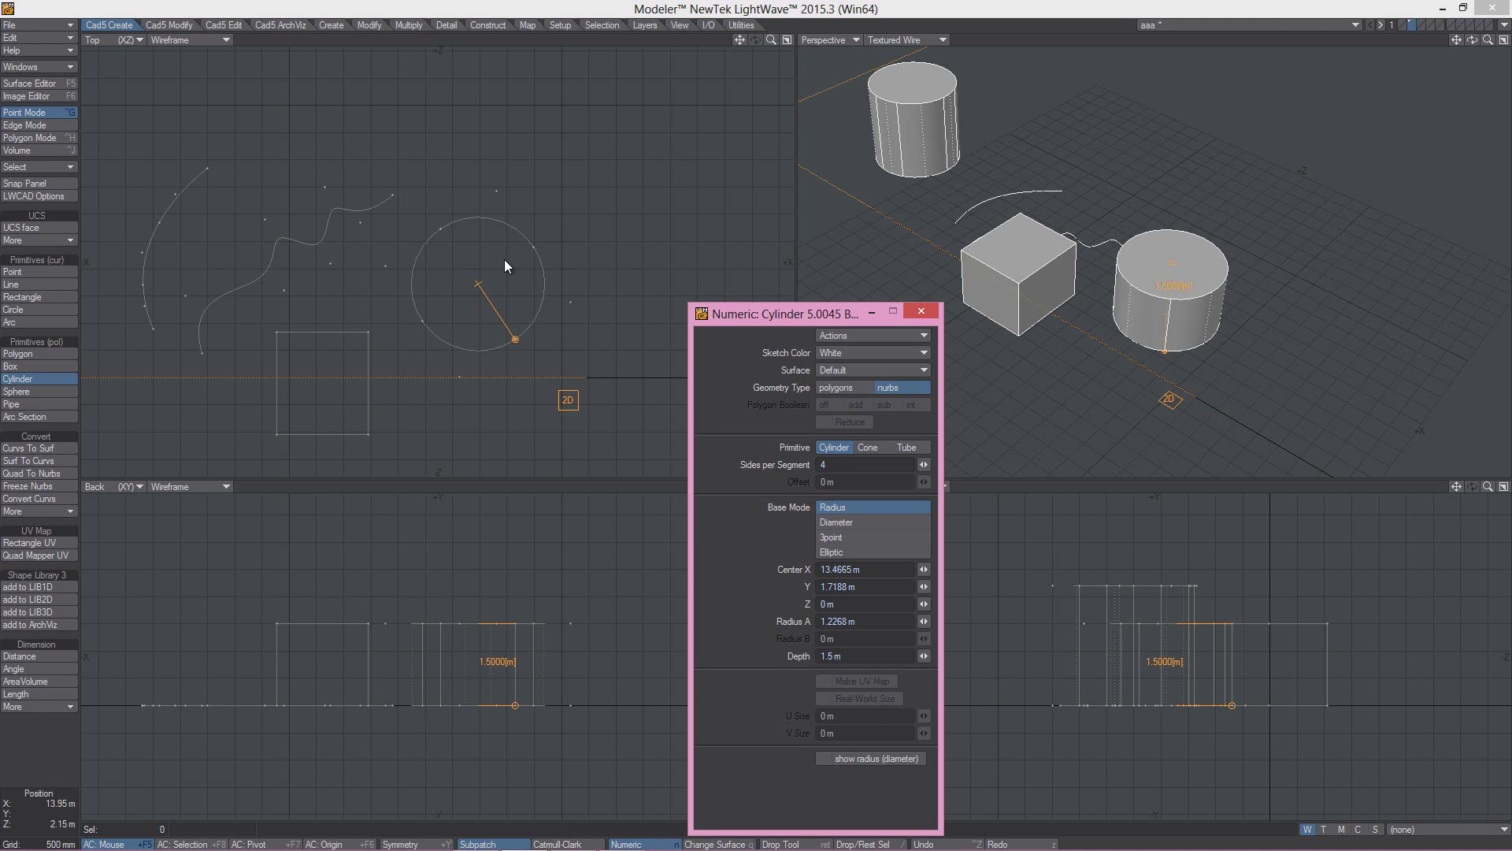
# - Draw a five-point zigzag NURBS pipe in the Top view with a 100 mm square profile and Round rail mode
pyautogui.click(28, 405)
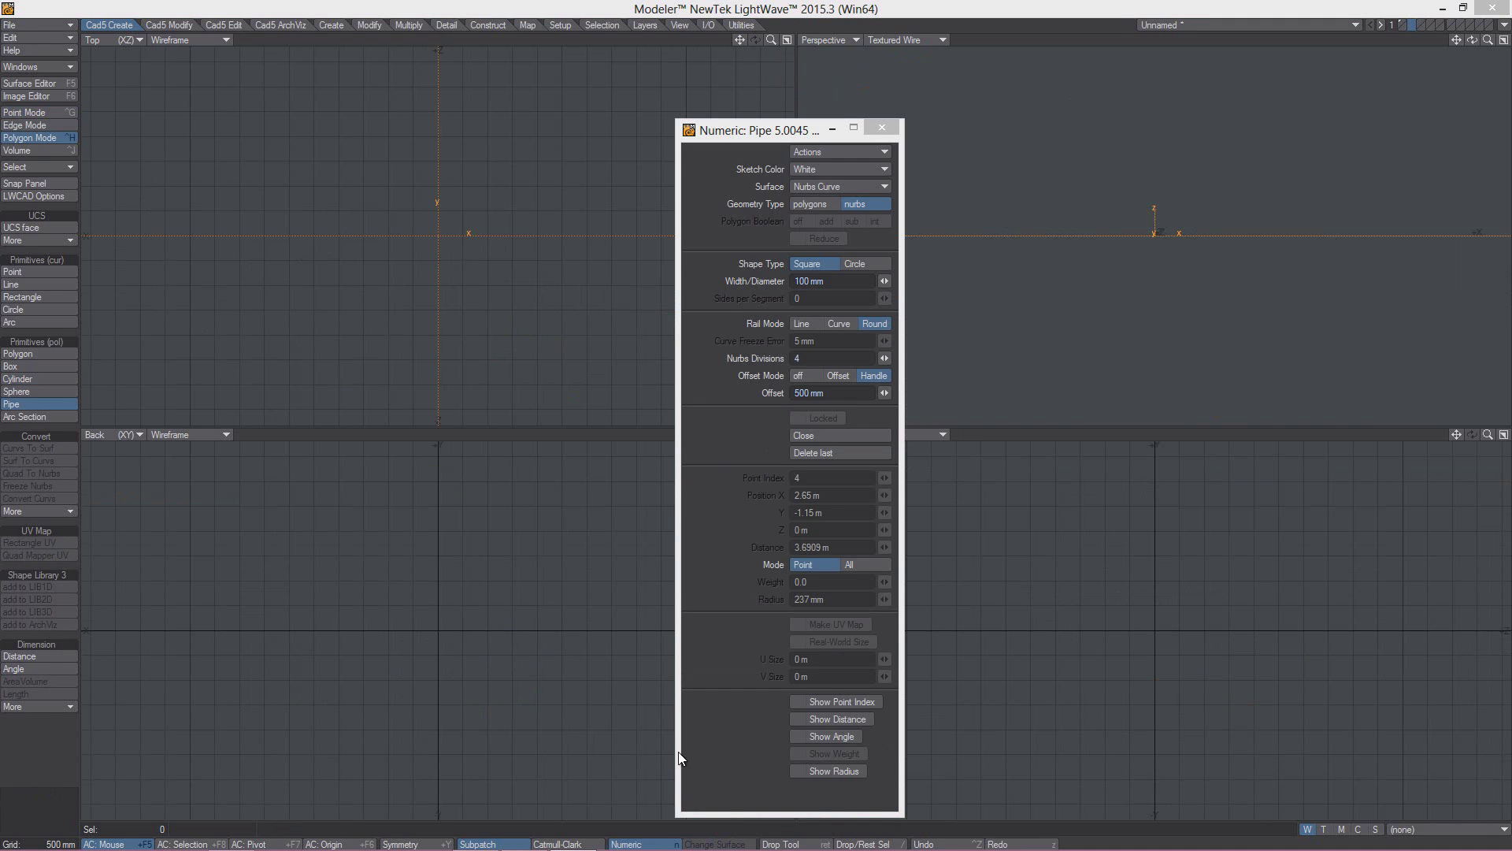
pyautogui.click(275, 292)
pyautogui.click(336, 193)
pyautogui.click(393, 286)
pyautogui.click(497, 196)
pyautogui.click(561, 310)
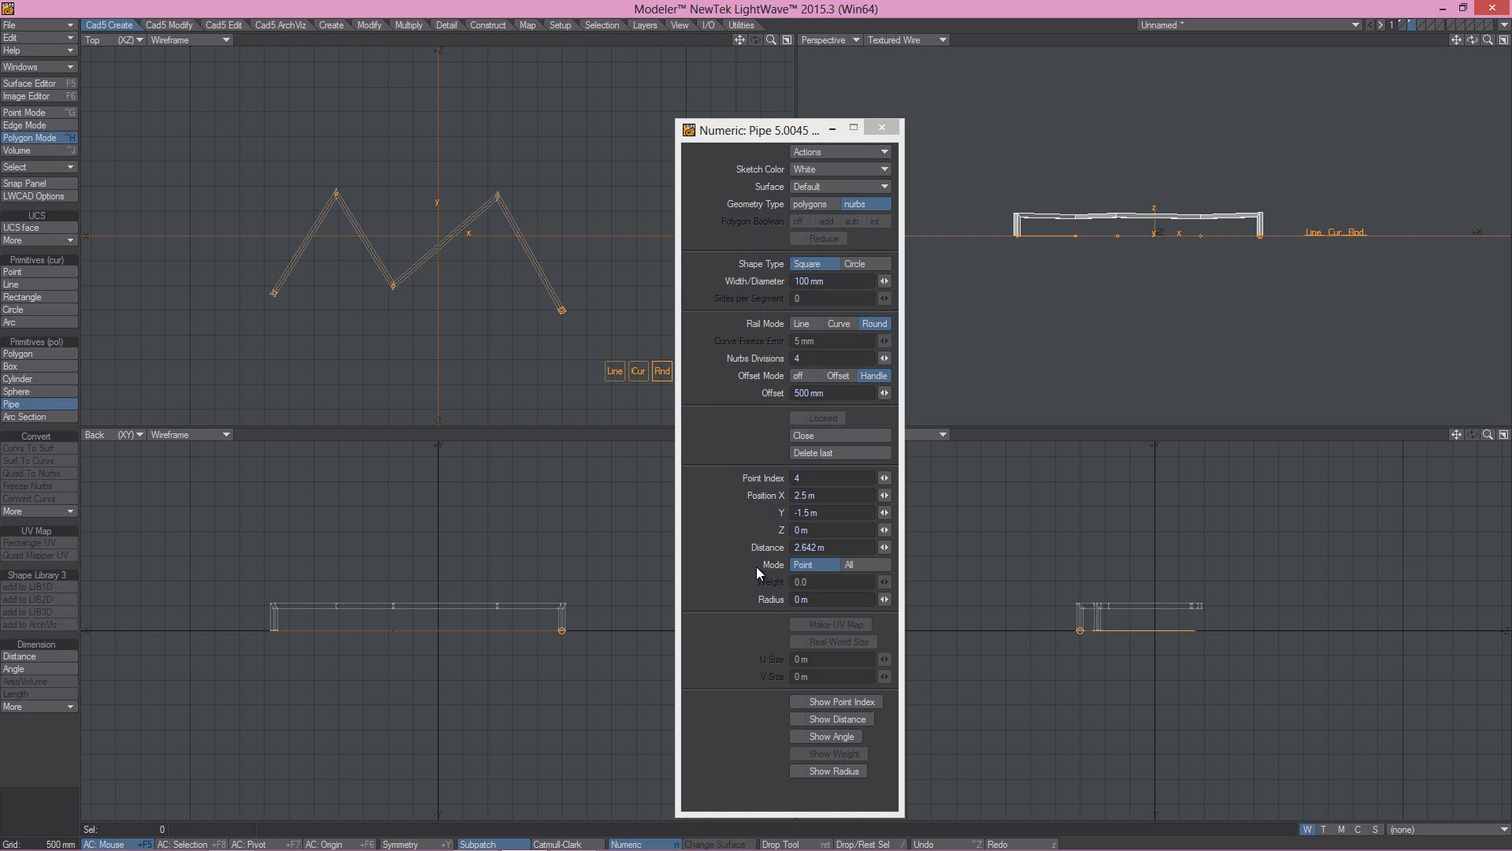
# - Round all the pipe's points with a 200 mm radius and try varying that radius
pyautogui.click(858, 564)
pyautogui.click(808, 600)
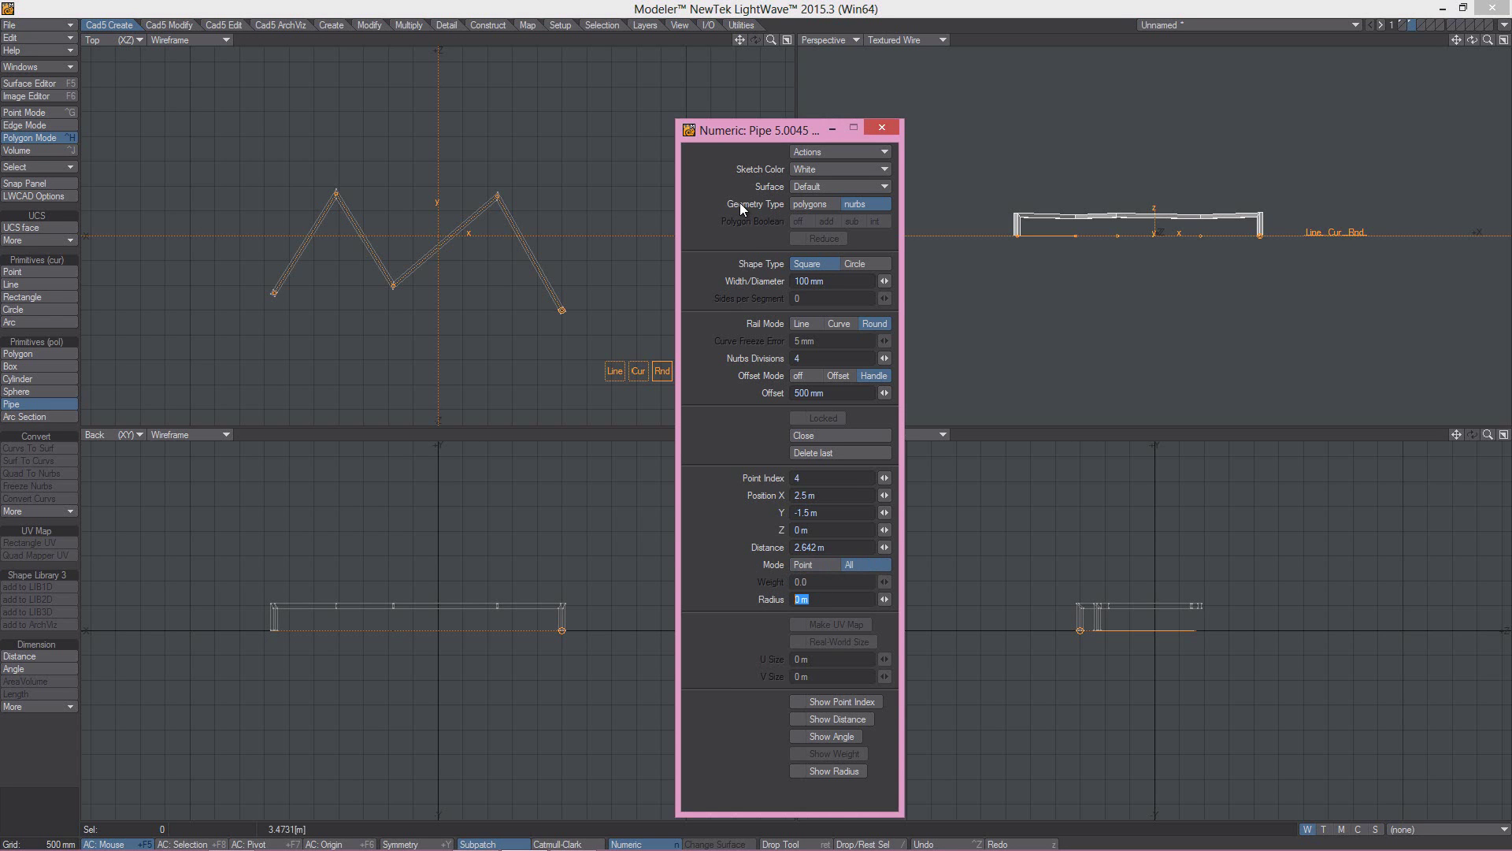
pyautogui.write('0.2')
pyautogui.press('Tab')
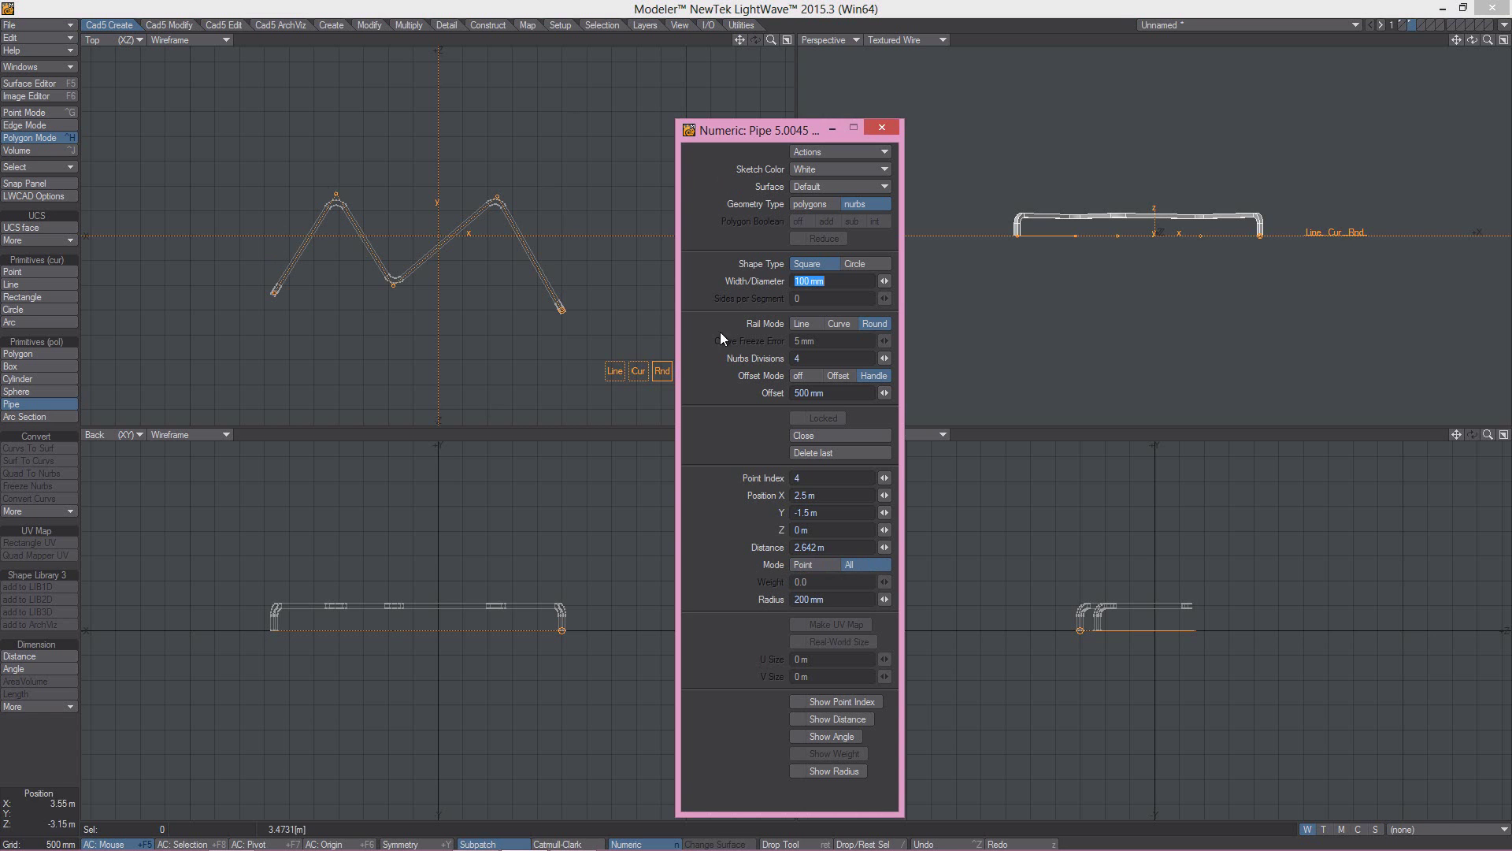
pyautogui.moveTo(885, 599); pyautogui.dragTo(866, 599)
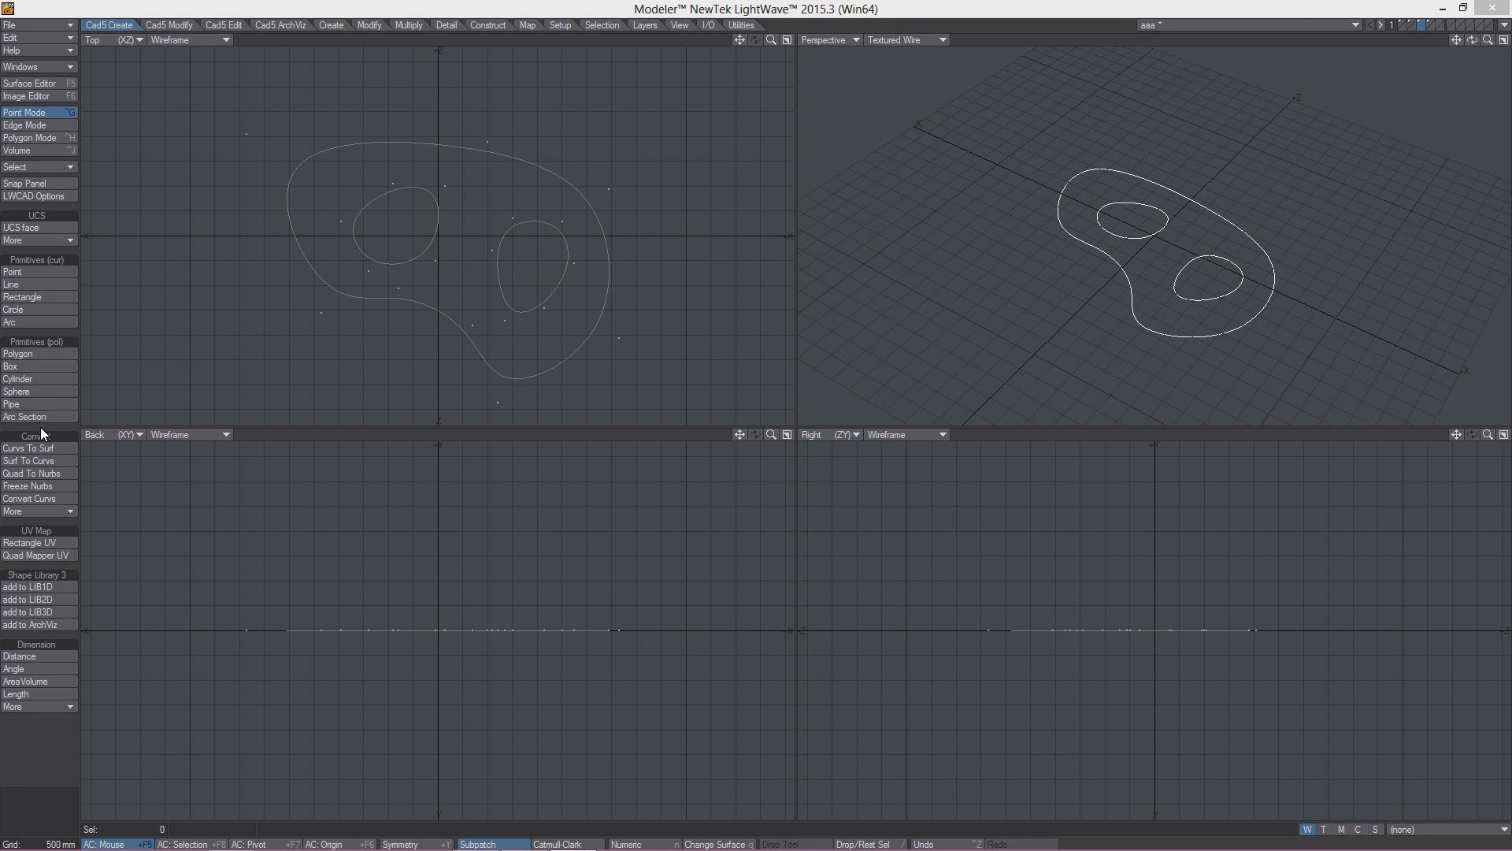
# - Try selecting the outer curve and the two inner curves in Polygon mode and clear the selection
pyautogui.click(367, 126)
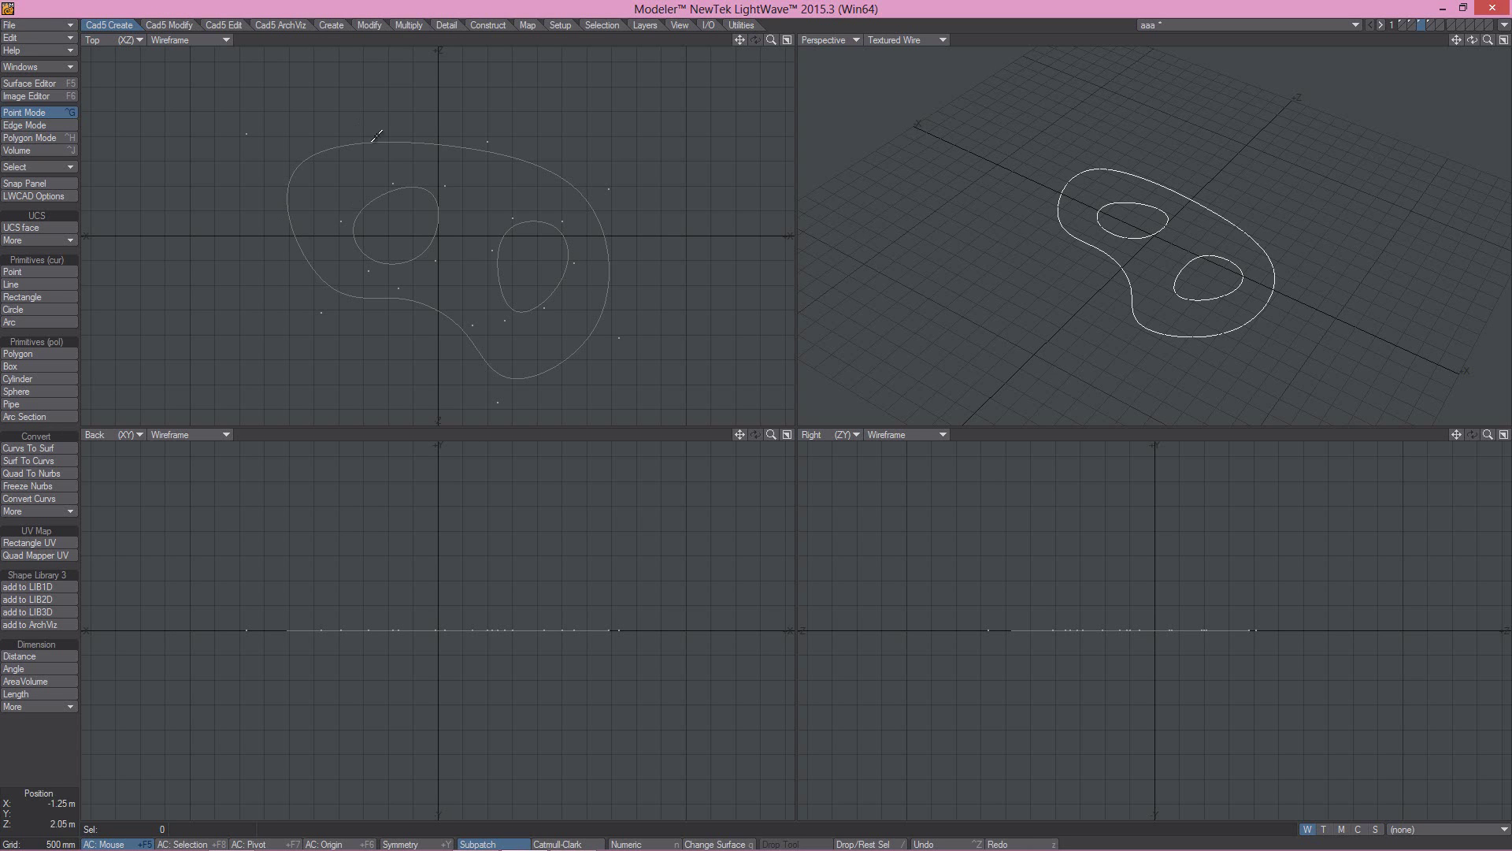
pyautogui.hotkey('ctrl', 'h')
pyautogui.click(385, 164)
pyautogui.click(392, 183)
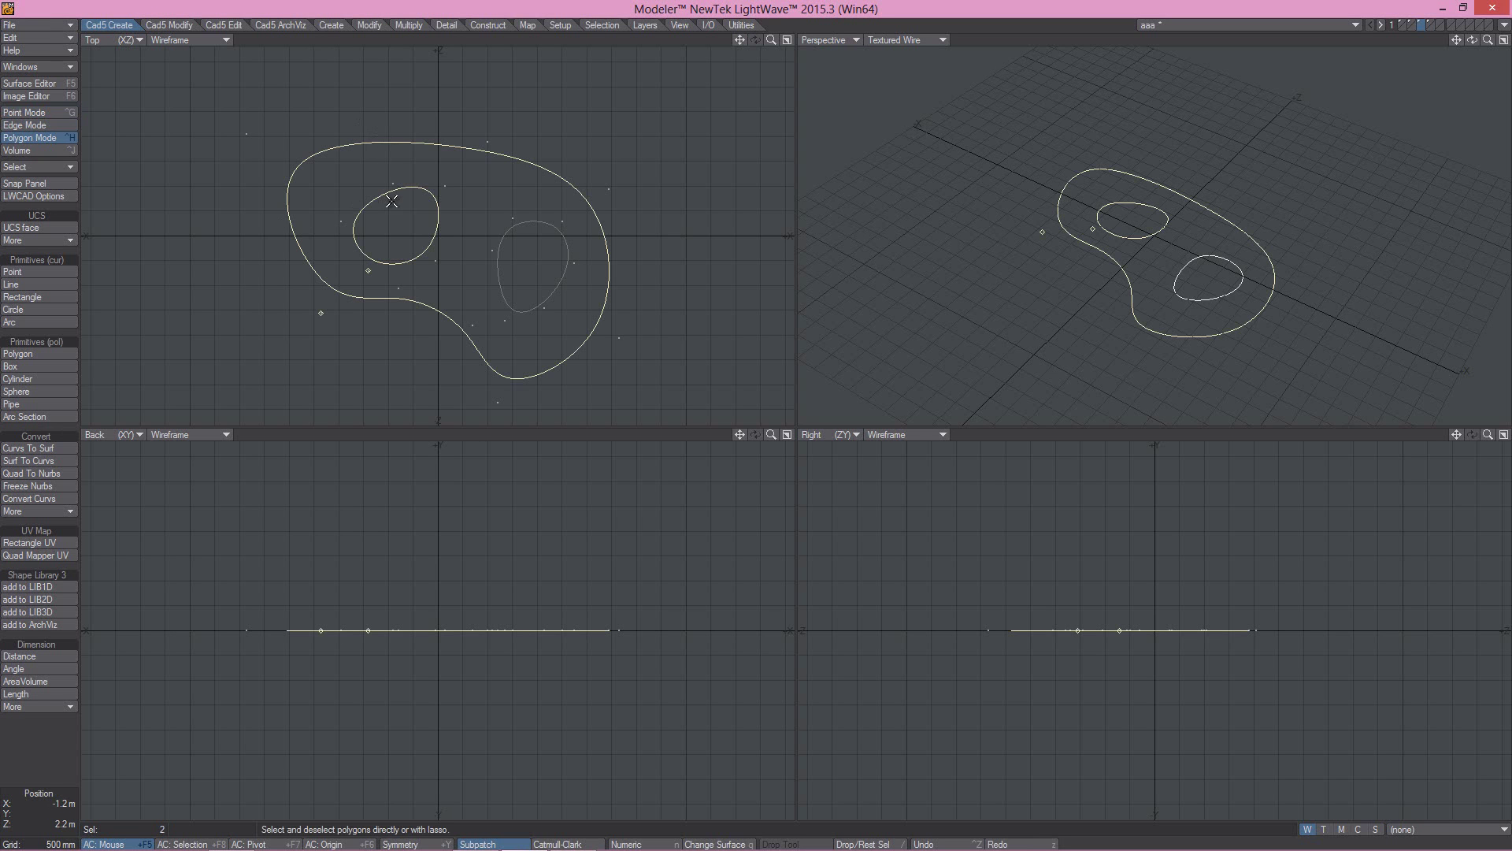
pyautogui.click(512, 224)
pyautogui.click(383, 188)
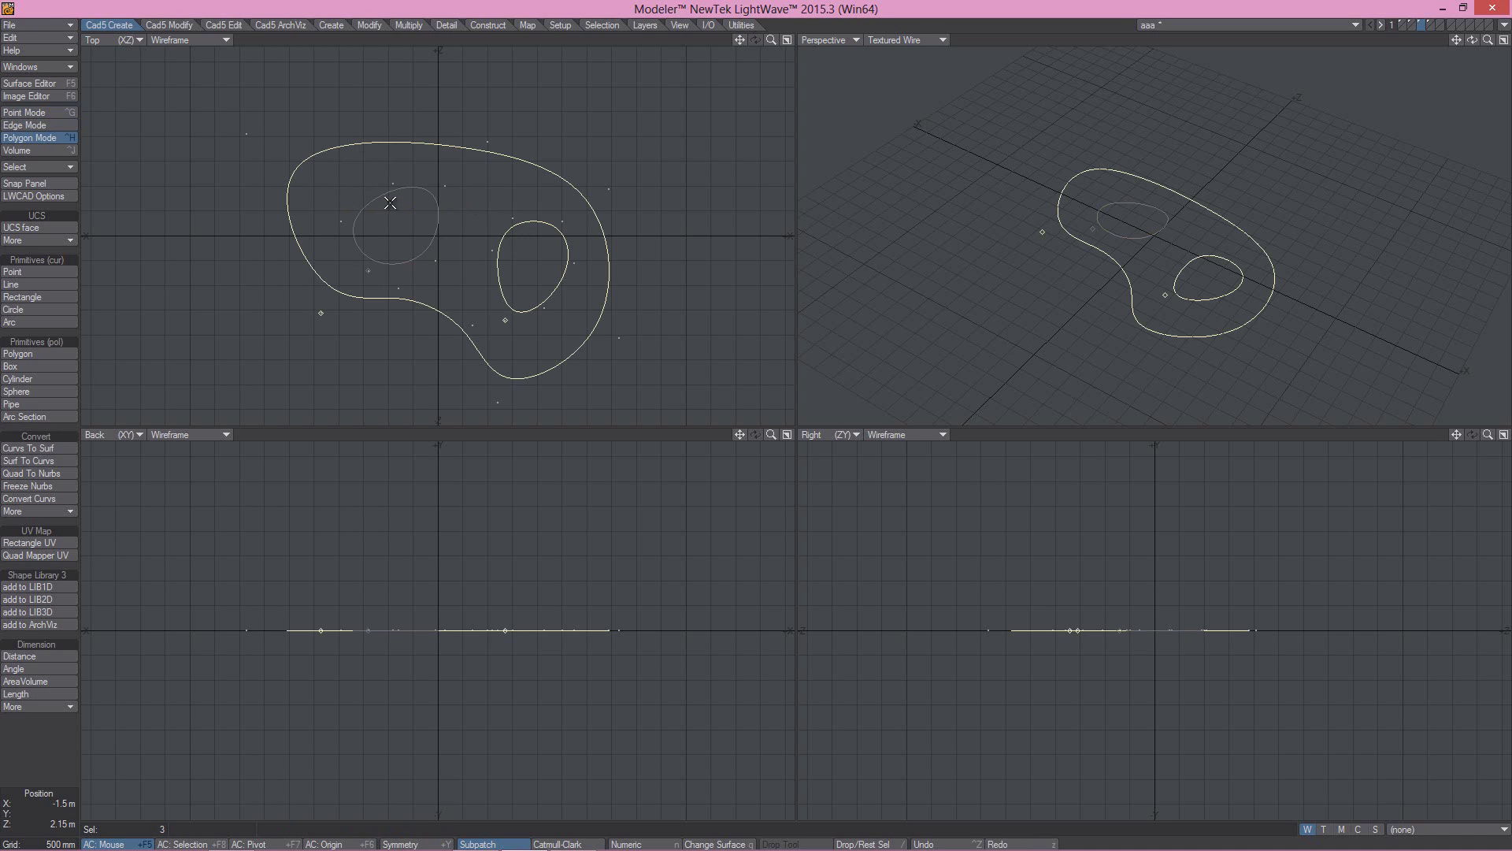
pyautogui.click(522, 155)
pyautogui.click(562, 187)
# - Convert the three closed curves to a NURBS surface with Curvs To Surf, comparing polygons and turning on Make Holes
pyautogui.click(23, 449)
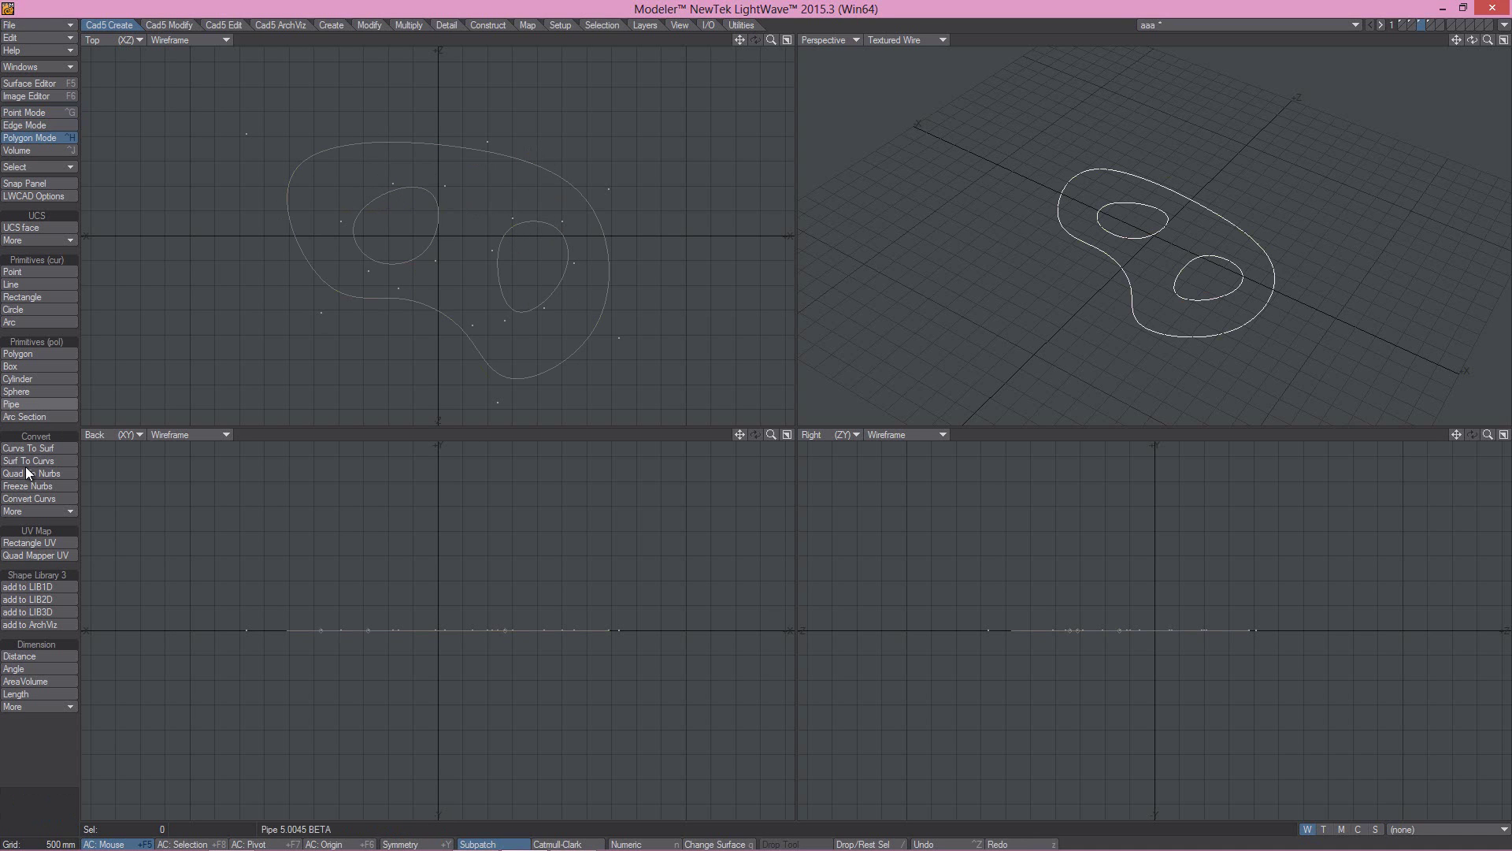
pyautogui.click(20, 450)
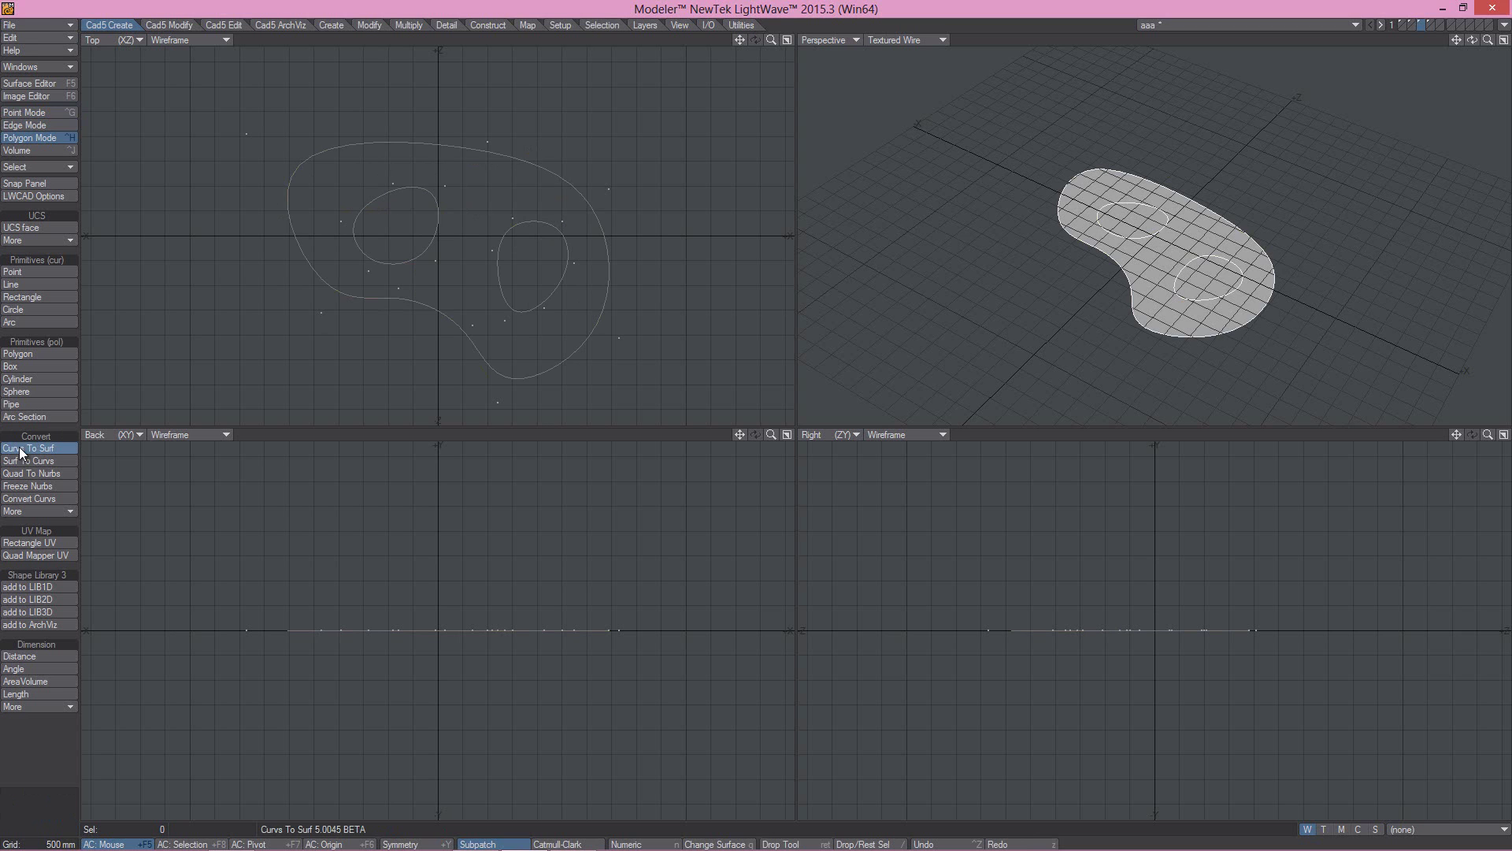
pyautogui.press('n')
pyautogui.click(800, 220)
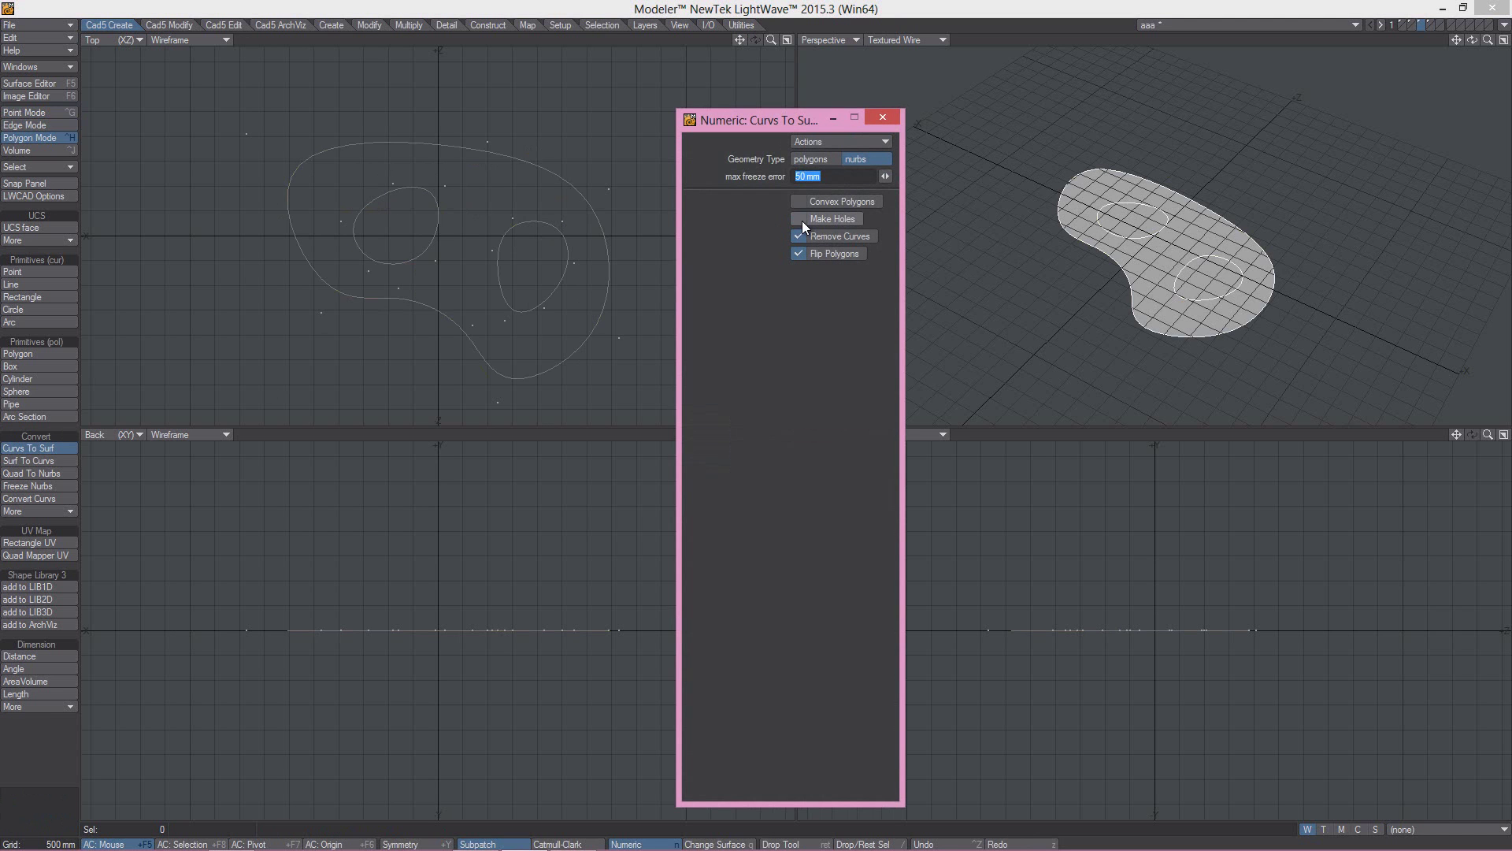
pyautogui.click(797, 219)
pyautogui.click(806, 158)
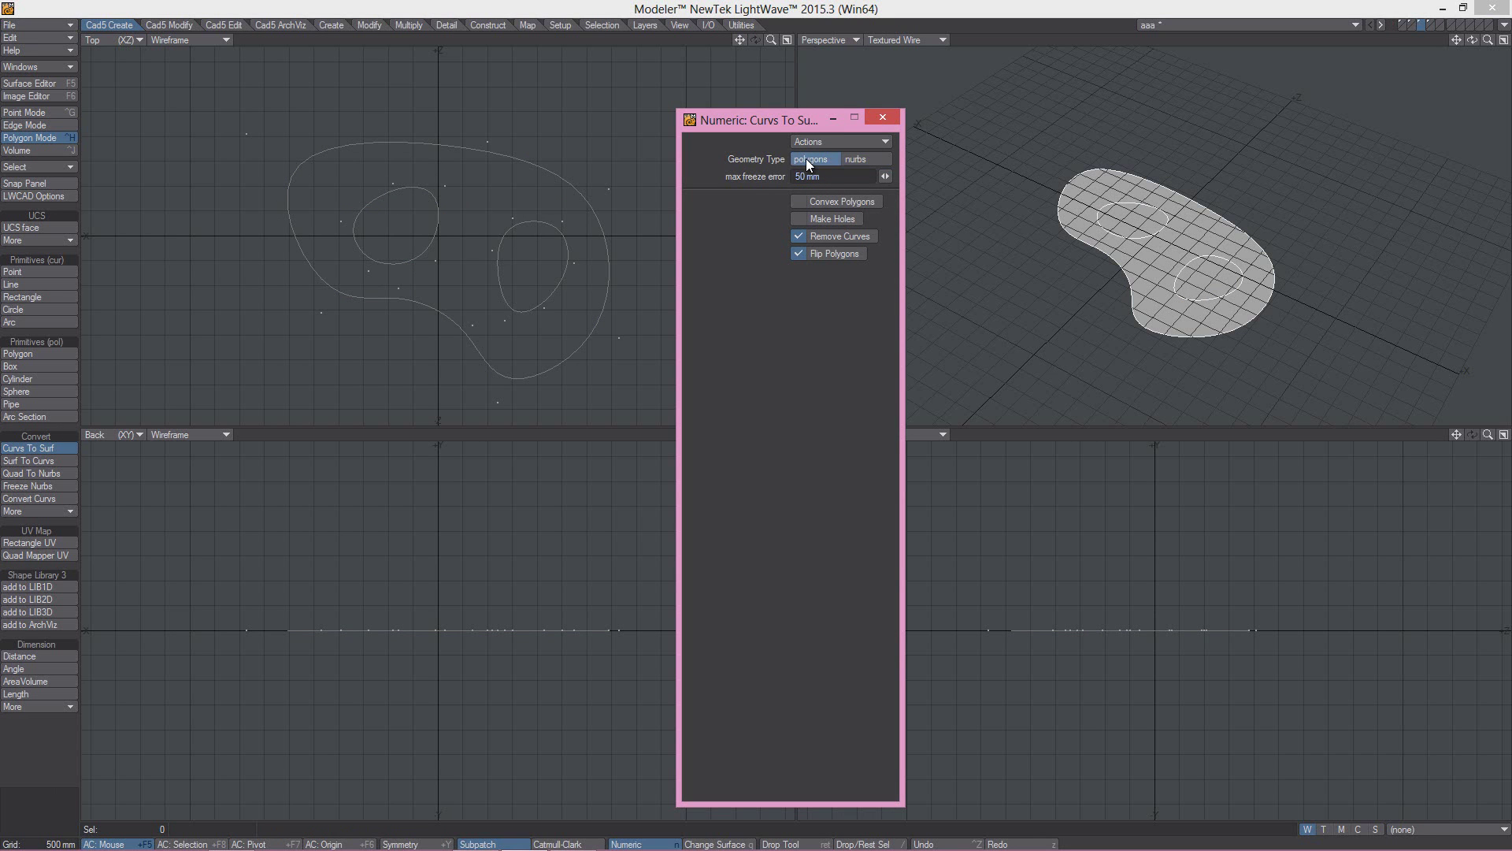
pyautogui.click(854, 158)
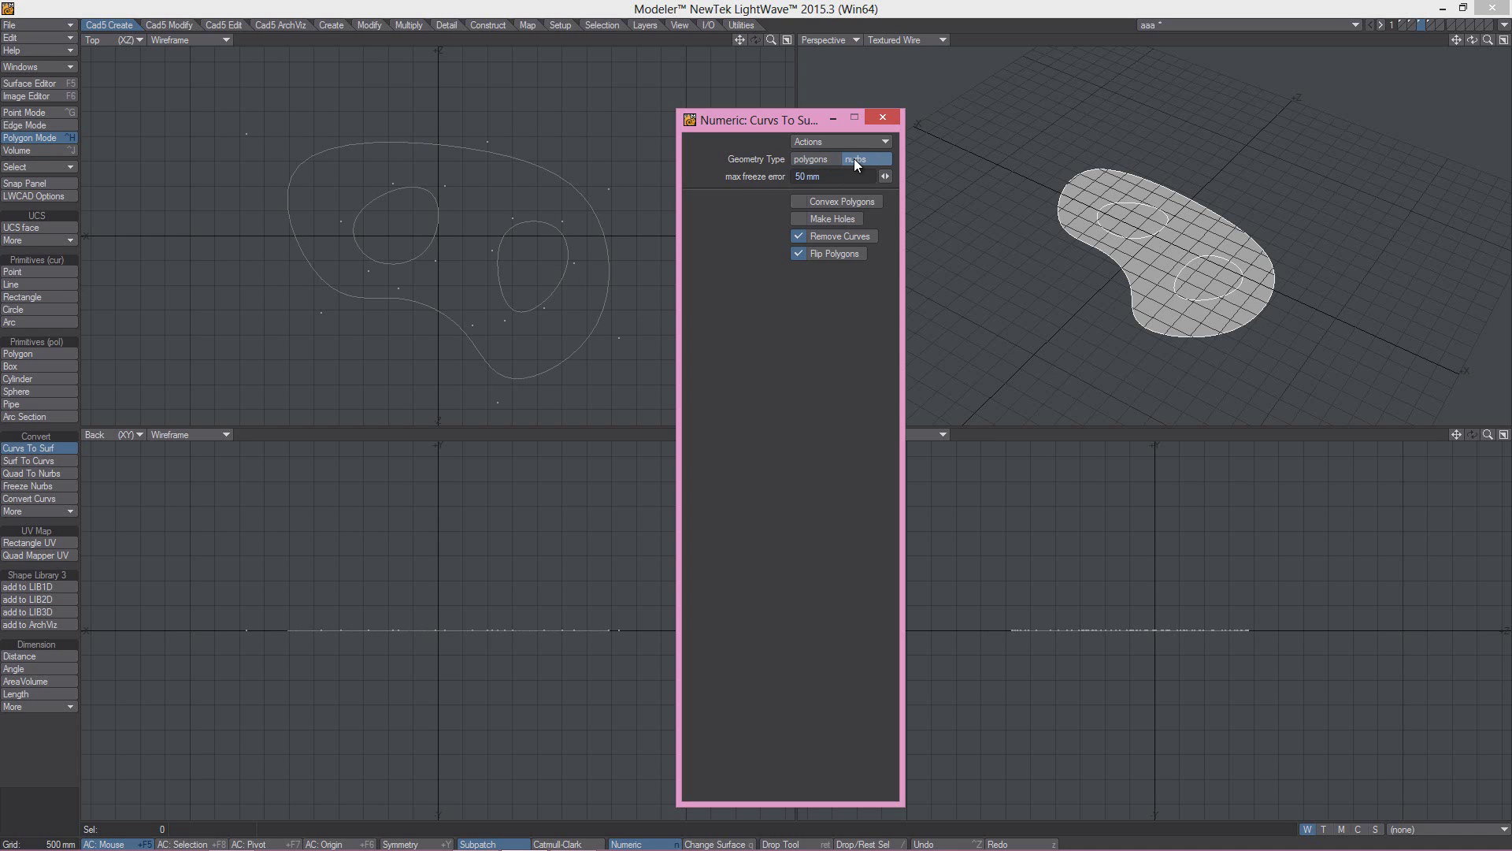
pyautogui.click(806, 217)
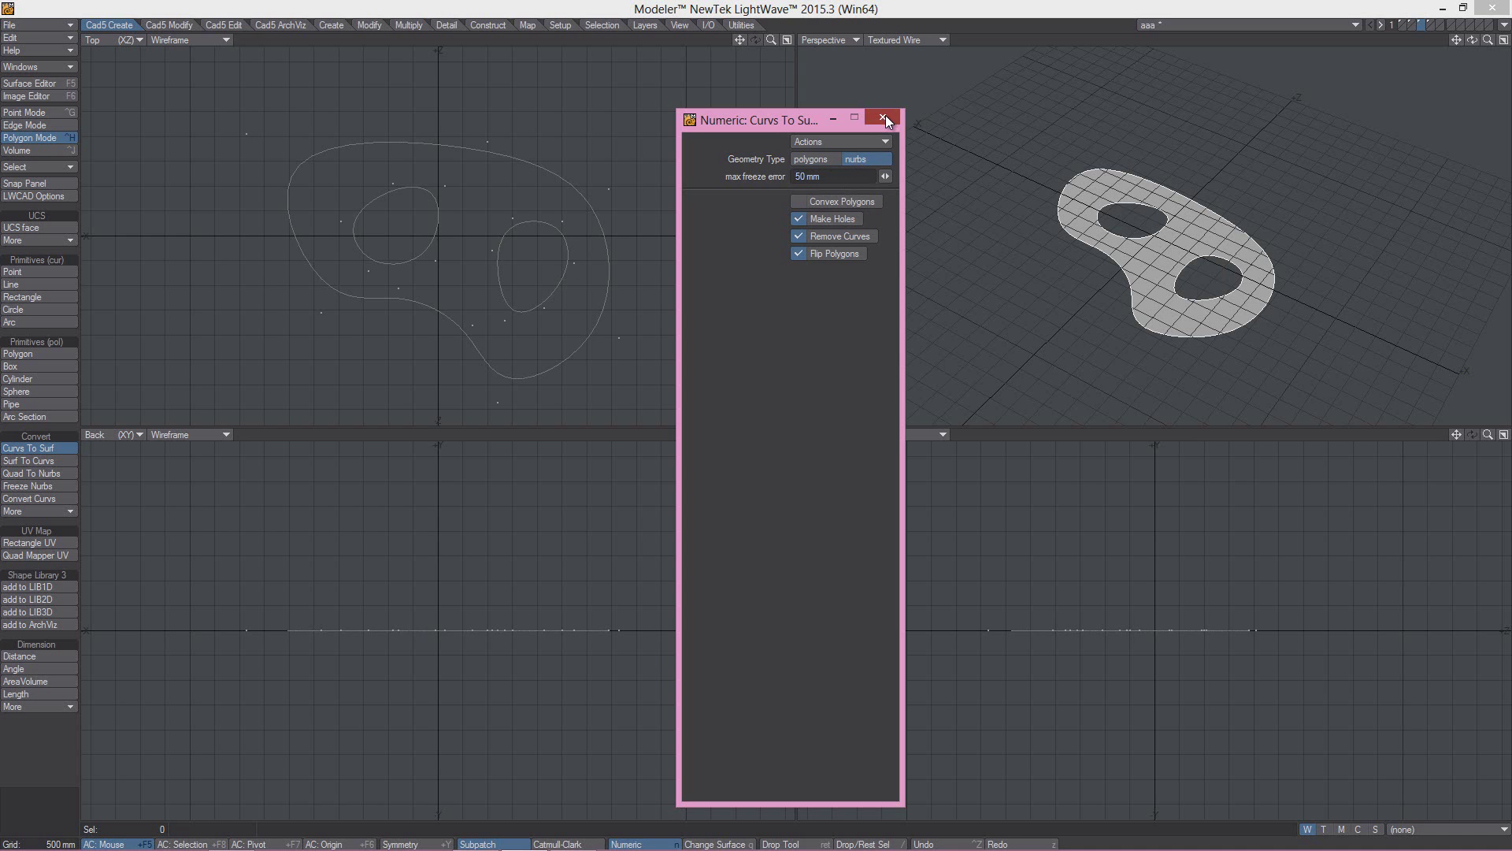
pyautogui.click(885, 117)
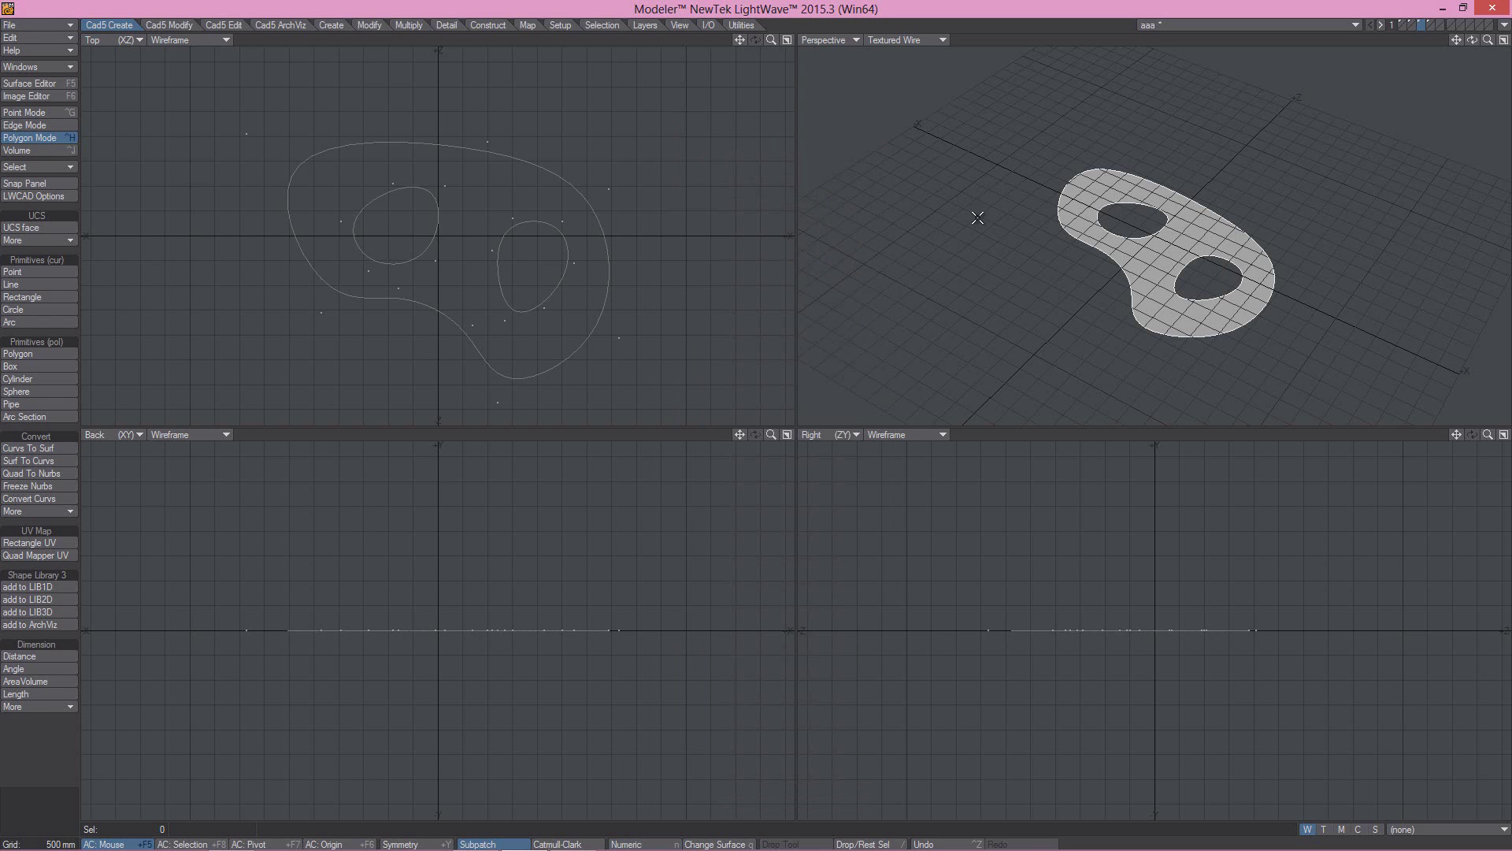
# - Convert the surface with holes back to curves using Surf To Curvs
pyautogui.click(12, 500)
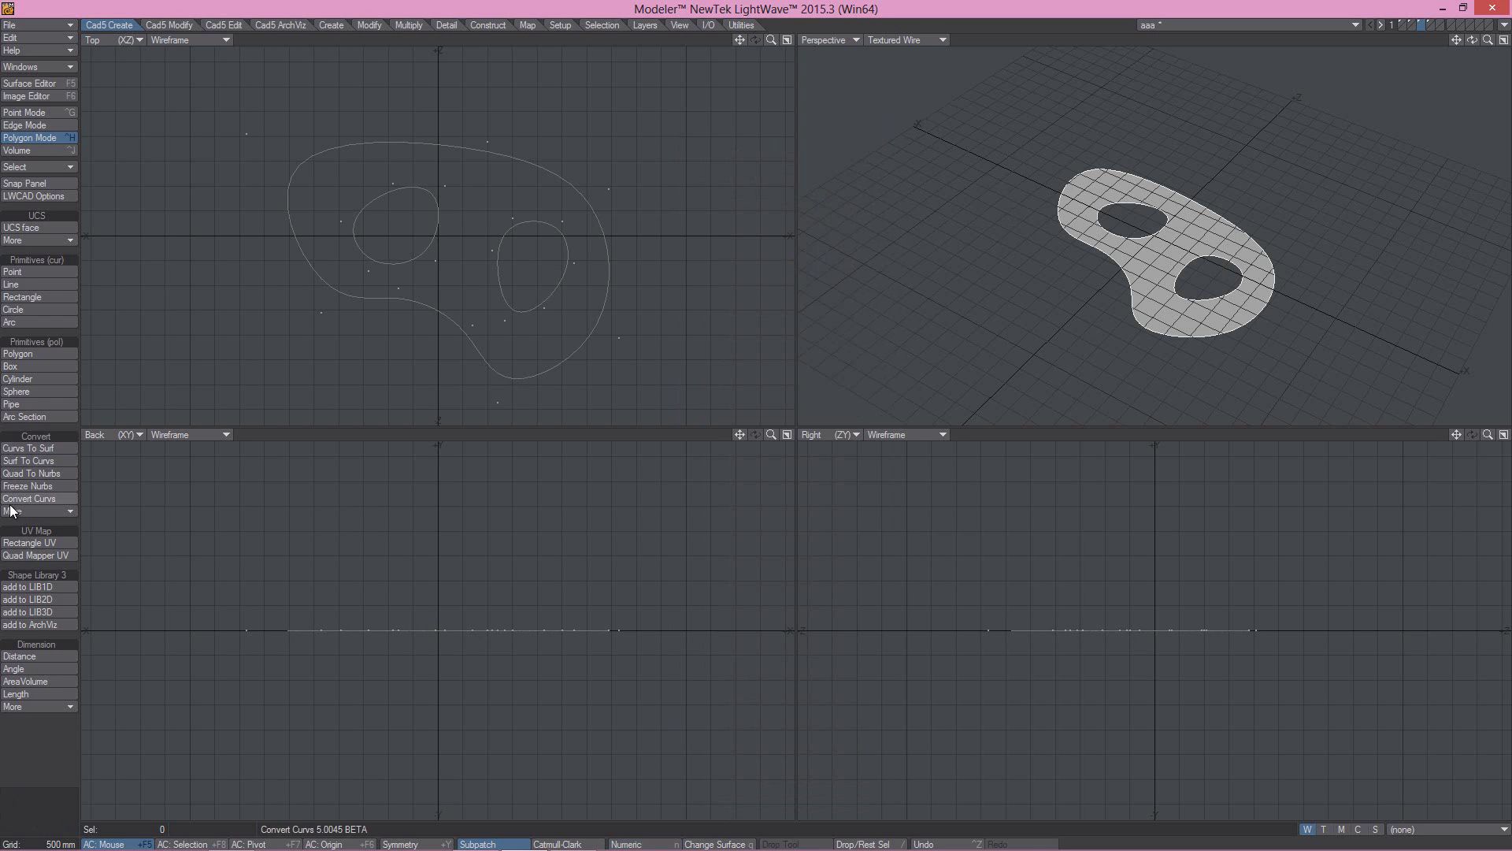
pyautogui.click(19, 462)
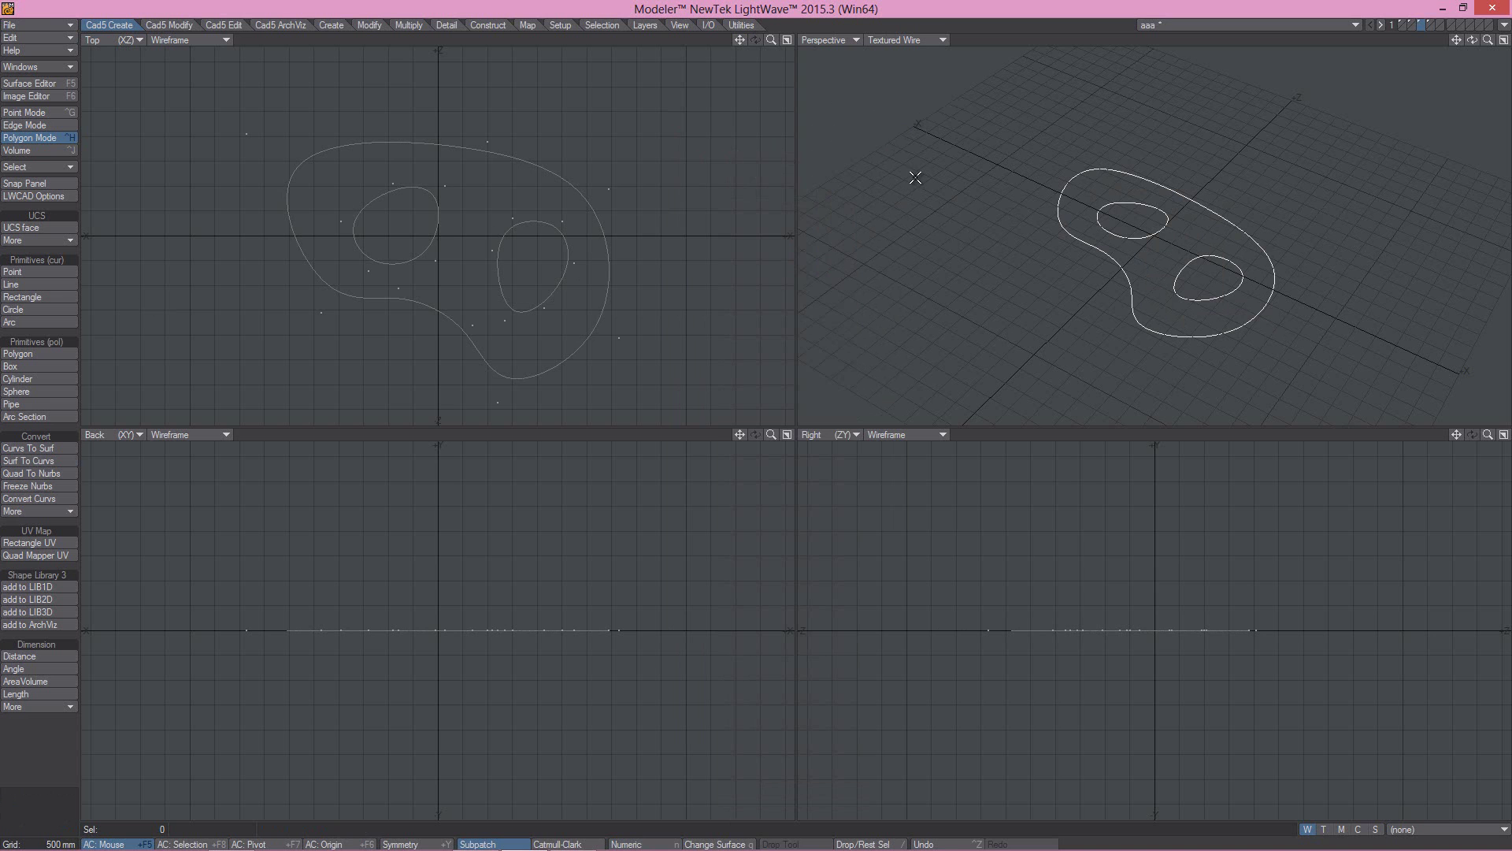
# - Select the eight top and front polygons of the subdivided box and convert them to a NURBS surface with Quad To Nurbs
pyautogui.moveTo(816, 848)
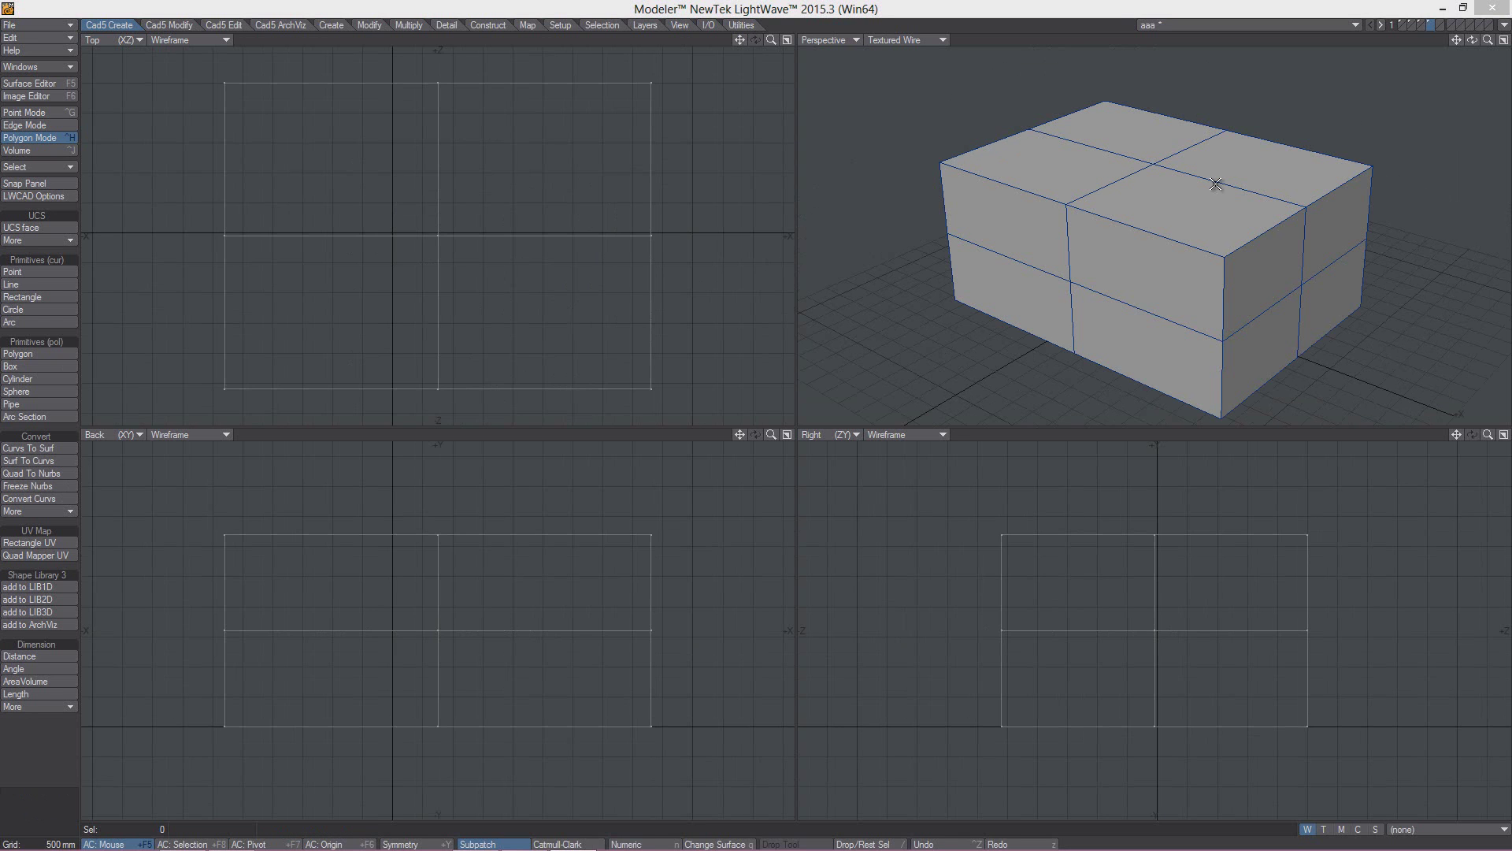
pyautogui.click(1252, 165)
pyautogui.moveTo(1158, 247); pyautogui.dragTo(1147, 337)
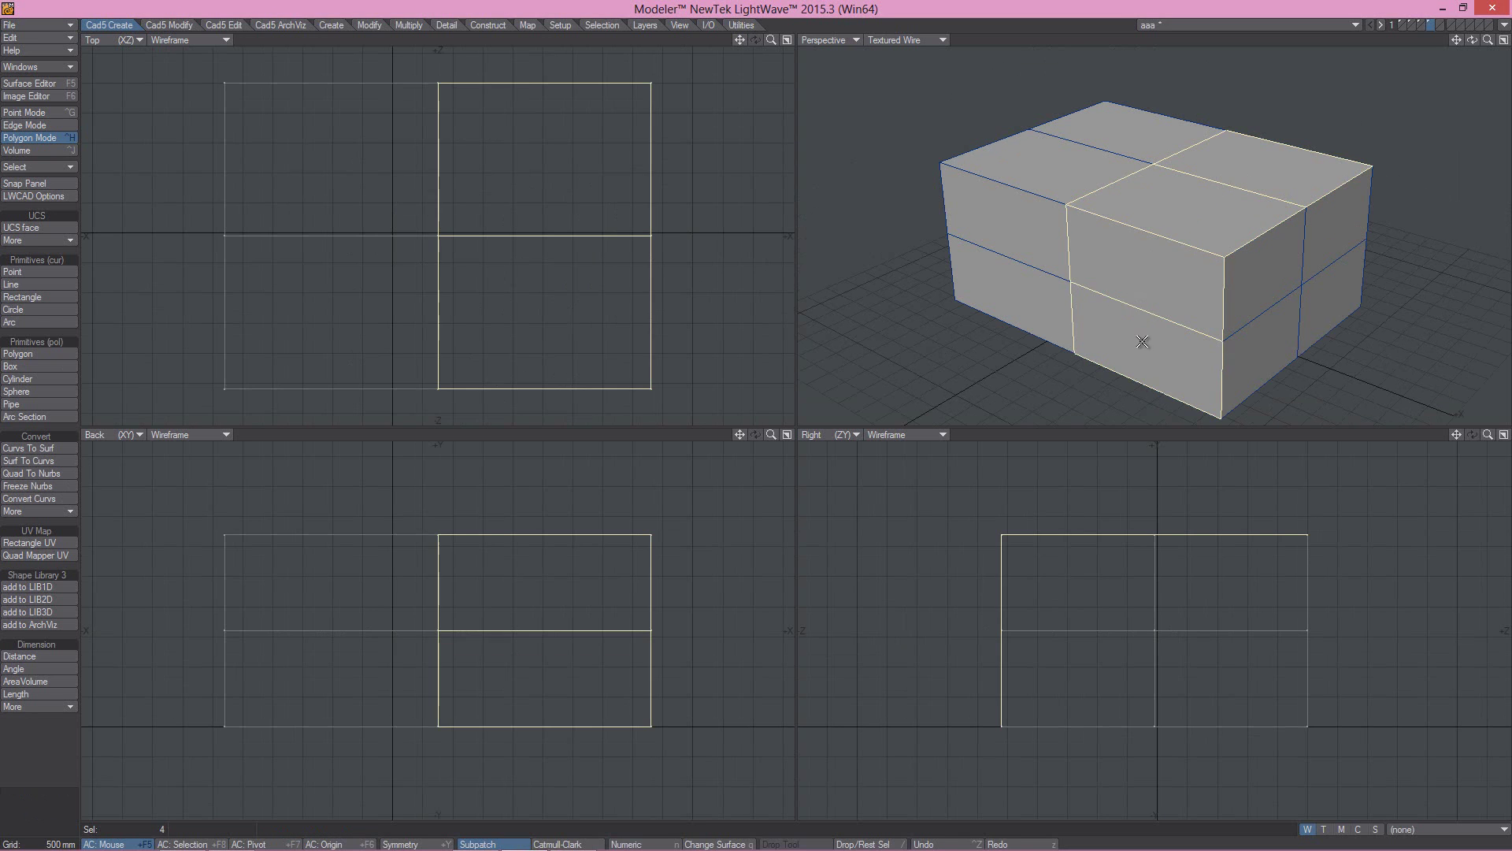
pyautogui.moveTo(1036, 294); pyautogui.dragTo(1020, 261)
pyautogui.moveTo(1036, 209)
pyautogui.mouseDown()
pyautogui.moveTo(1121, 145)
pyautogui.moveTo(1067, 291)
pyautogui.mouseUp()
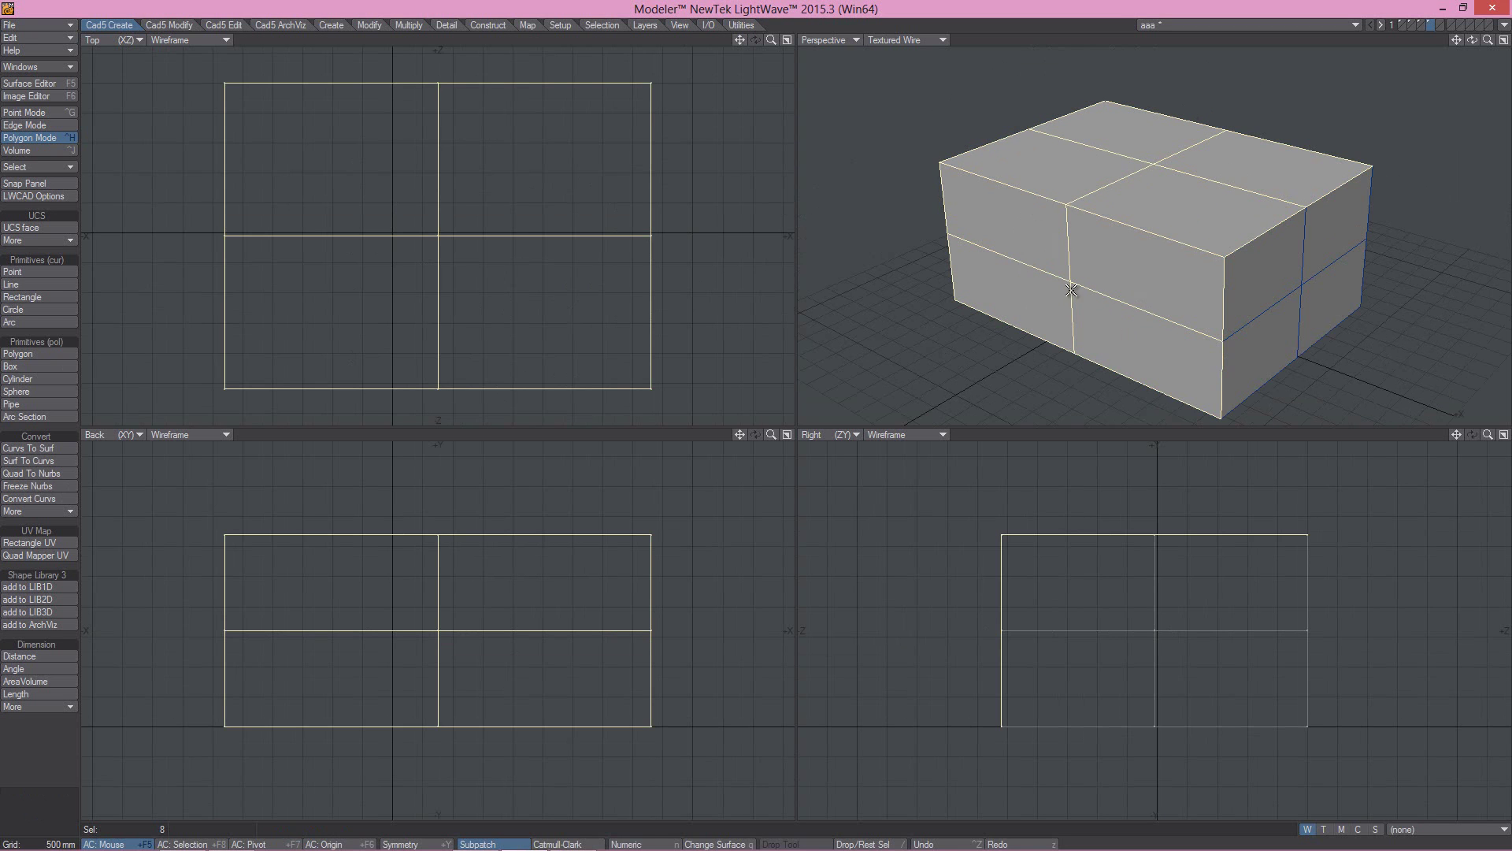
pyautogui.click(32, 473)
pyautogui.keyDown('alt'); pyautogui.moveTo(1198, 381); pyautogui.dragTo(1134, 233); pyautogui.keyUp('alt')
pyautogui.press('Return')
# - Freeze the box's rounded NURBS surface into polygons, lowering the NURBS divisions to 8
pyautogui.click(44, 485)
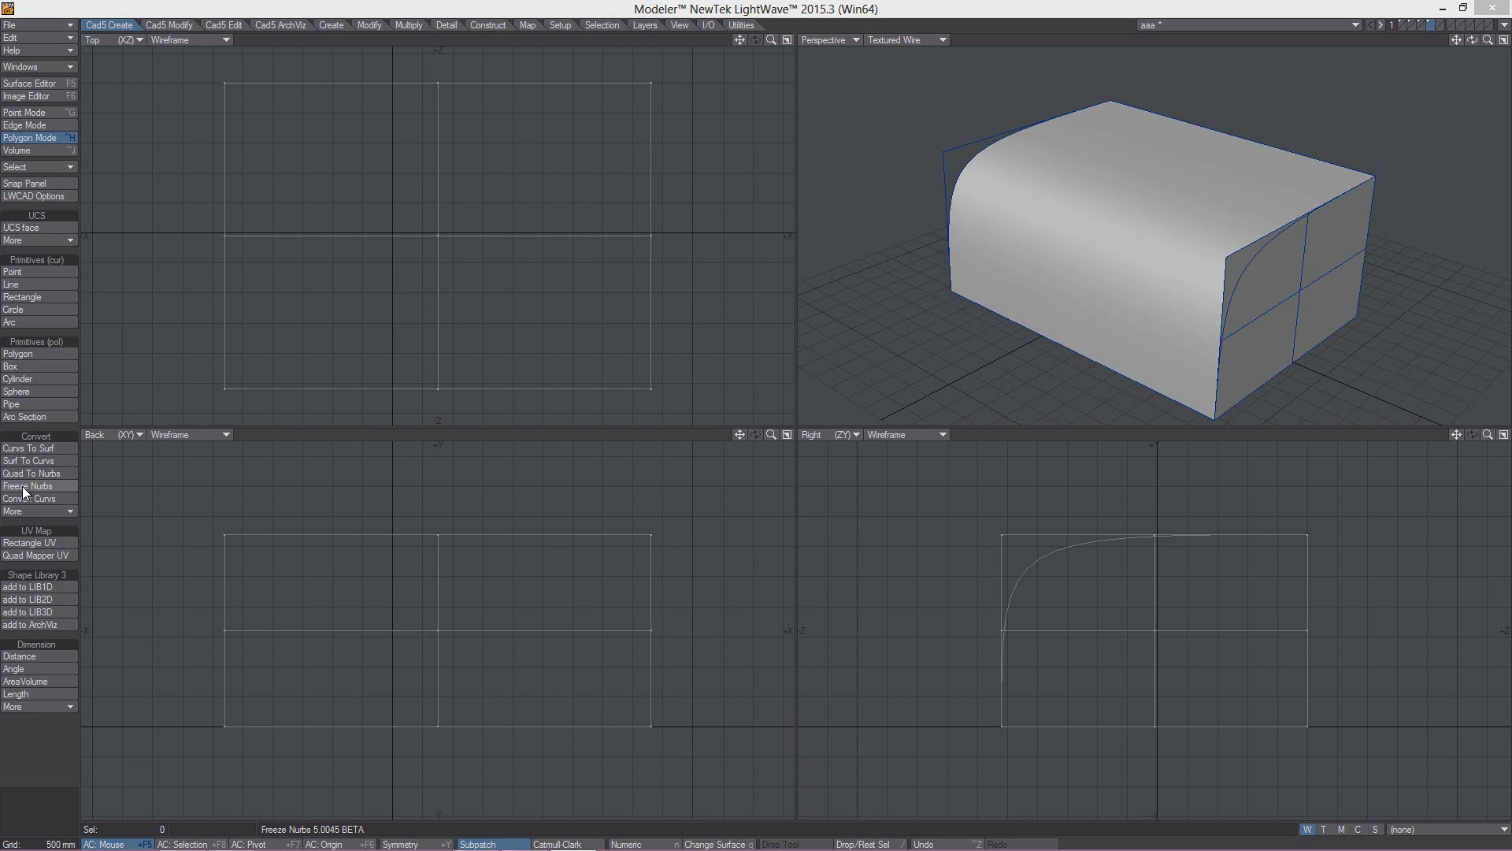
pyautogui.click(1089, 178)
pyautogui.click(1087, 197)
pyautogui.click(40, 486)
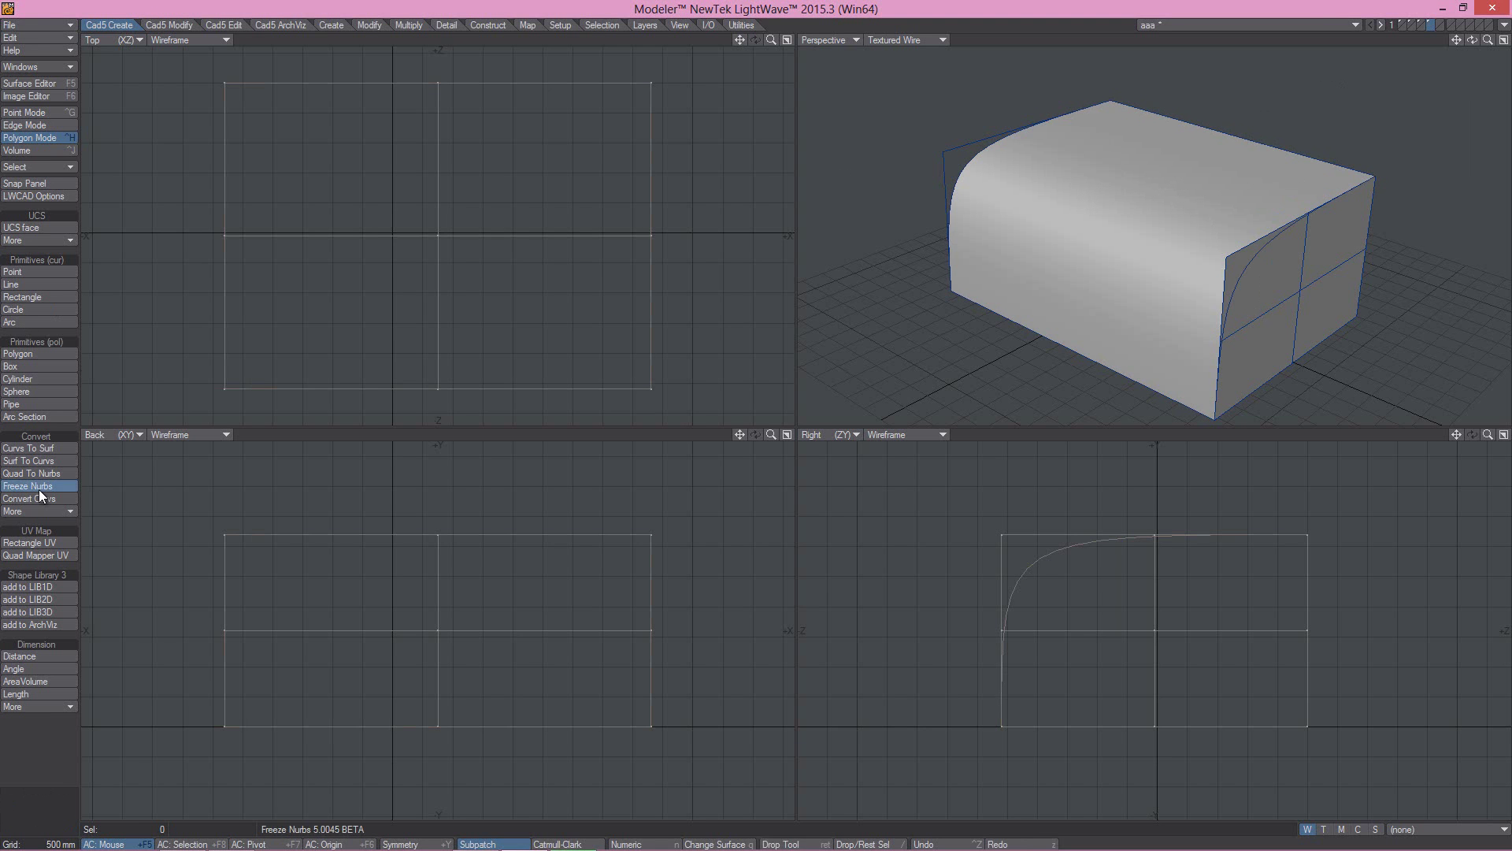
pyautogui.press('n')
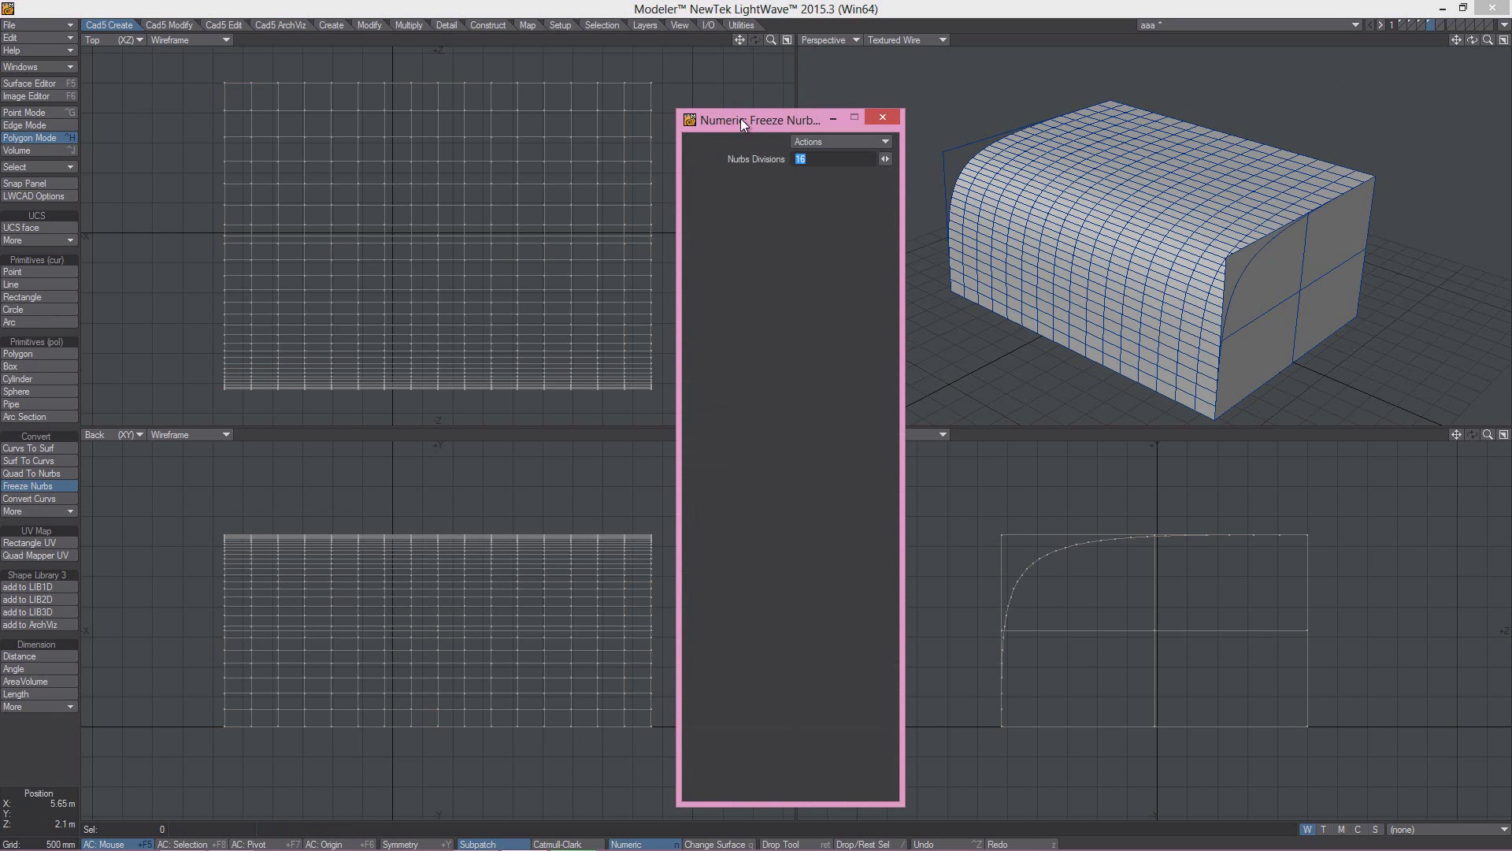
pyautogui.moveTo(884, 159)
pyautogui.mouseDown()
pyautogui.moveTo(835, 159)
pyautogui.moveTo(884, 162)
pyautogui.mouseUp()
pyautogui.click(36, 810)
pyautogui.press('space')
# - Go to the layer holding the surface with two holes and freeze it into a polygon, adjusting the NURBS divisions
pyautogui.click(1421, 24)
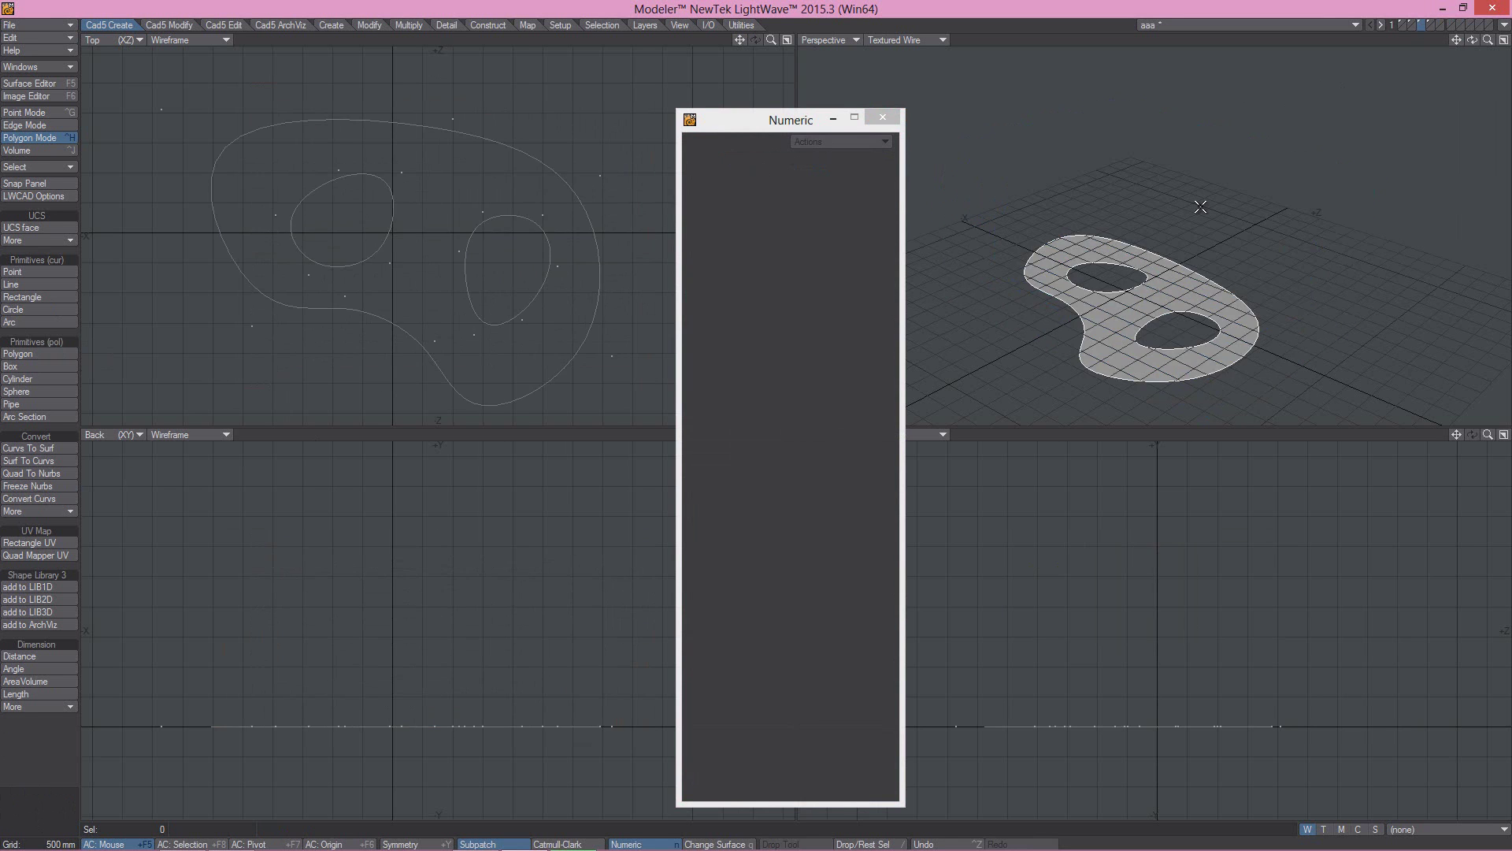
pyautogui.click(24, 486)
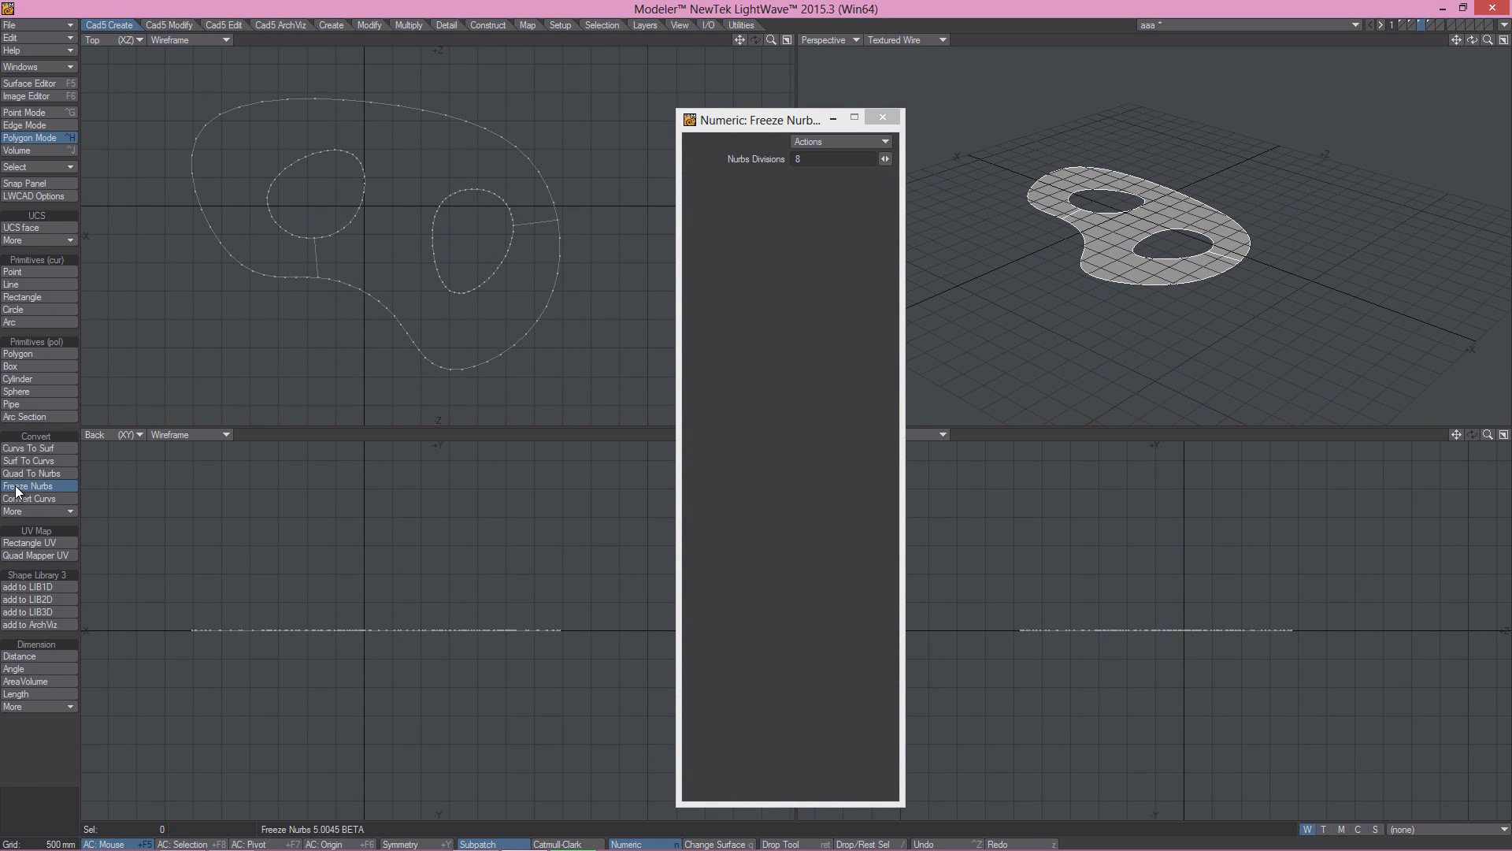
pyautogui.click(893, 159)
pyautogui.moveTo(887, 156)
pyautogui.mouseDown()
pyautogui.moveTo(902, 156)
pyautogui.moveTo(886, 156)
pyautogui.mouseUp()
pyautogui.press('Return')
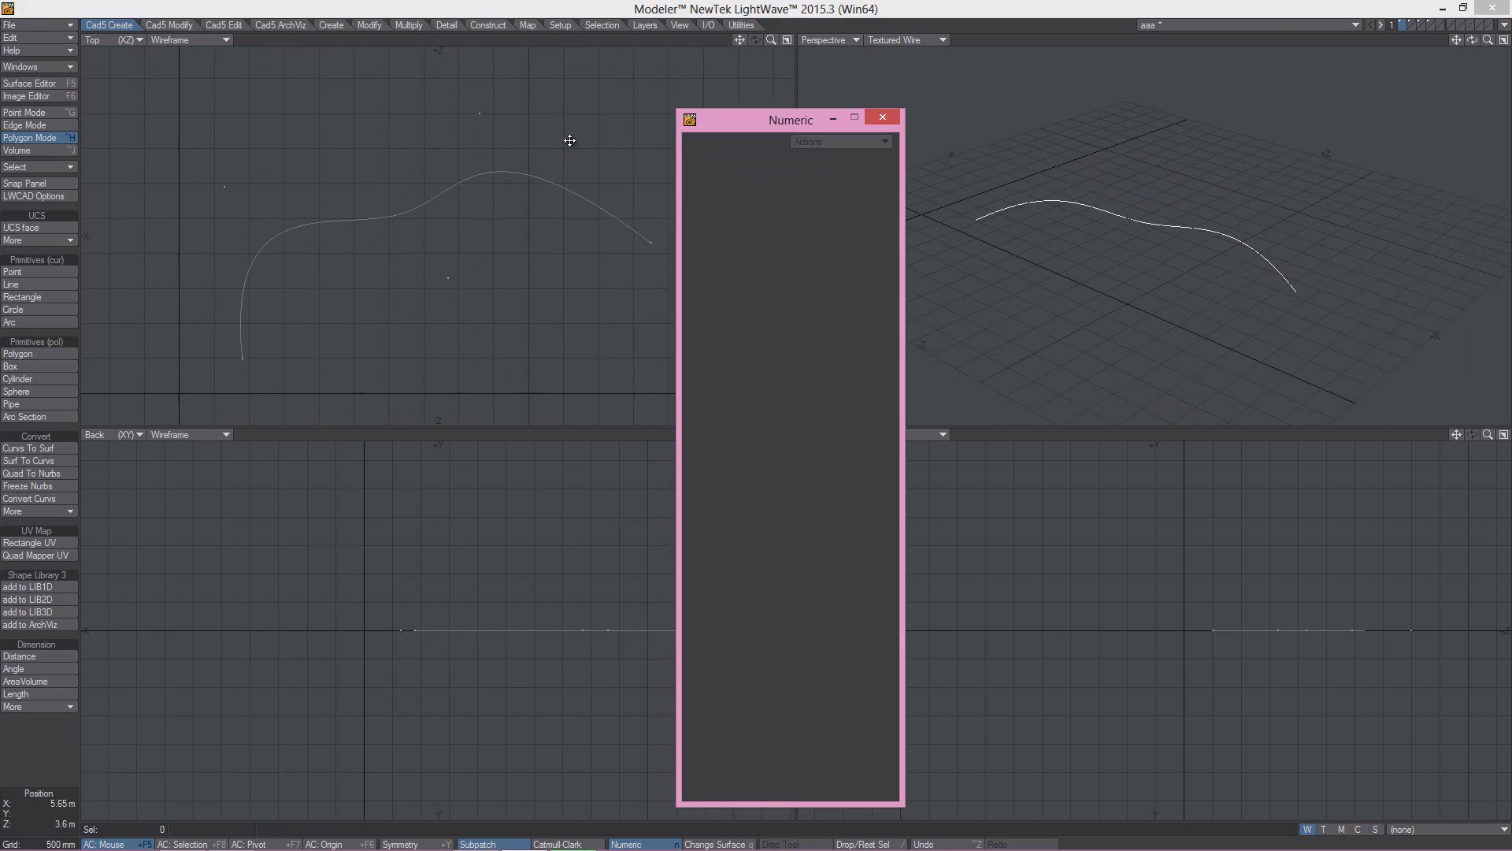
pyautogui.keyDown('alt'); pyautogui.moveTo(570, 140); pyautogui.dragTo(520, 141); pyautogui.keyUp('alt')
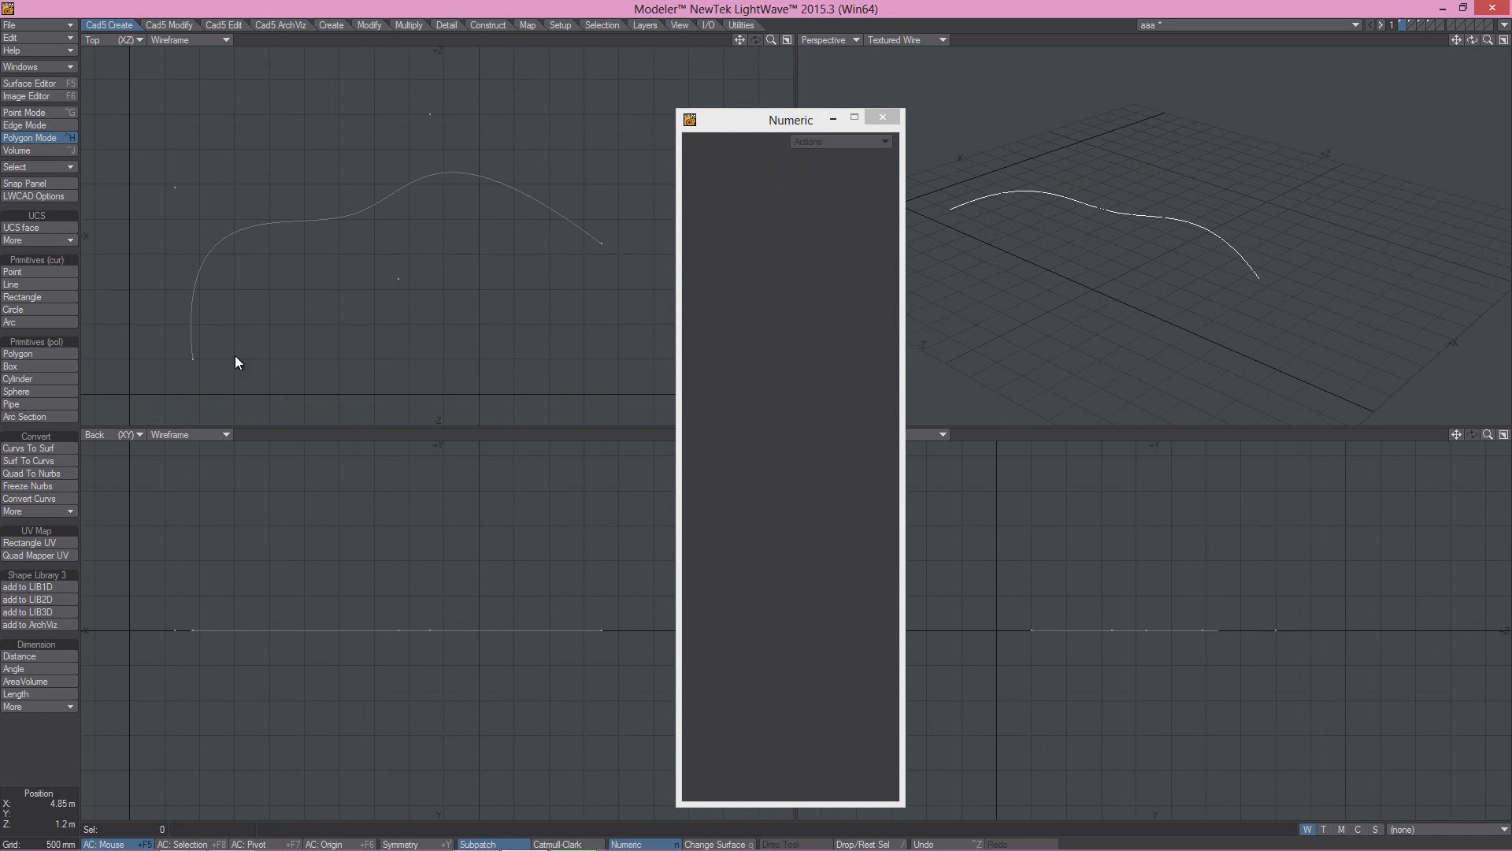
# - Freeze the wavy NURBS curve with Freeze Nurbs, using 8 NURBS divisions
pyautogui.click(19, 489)
pyautogui.moveTo(885, 160); pyautogui.dragTo(127, 345)
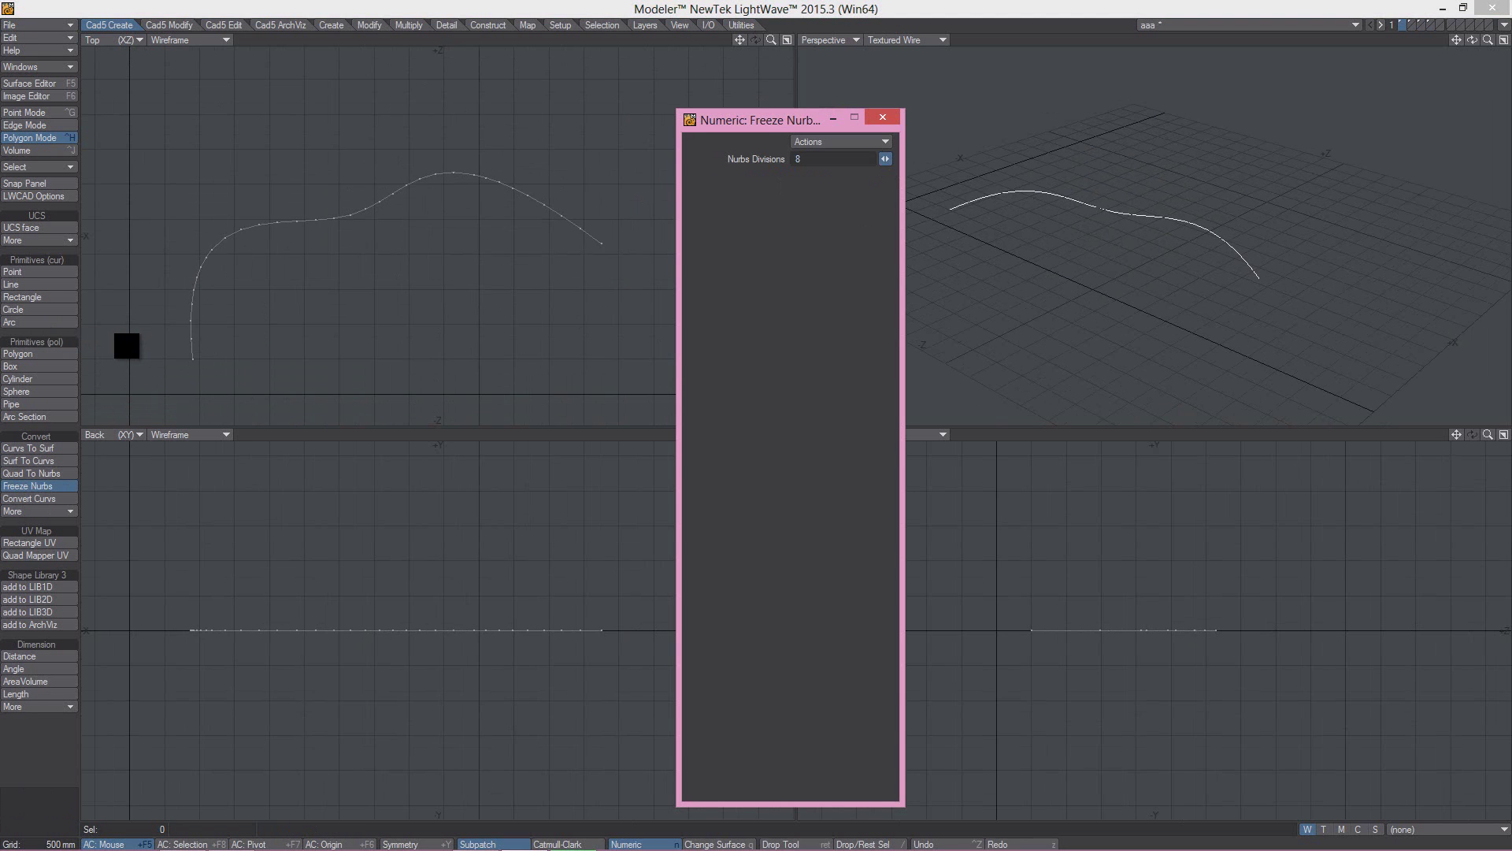
pyautogui.press('Return')
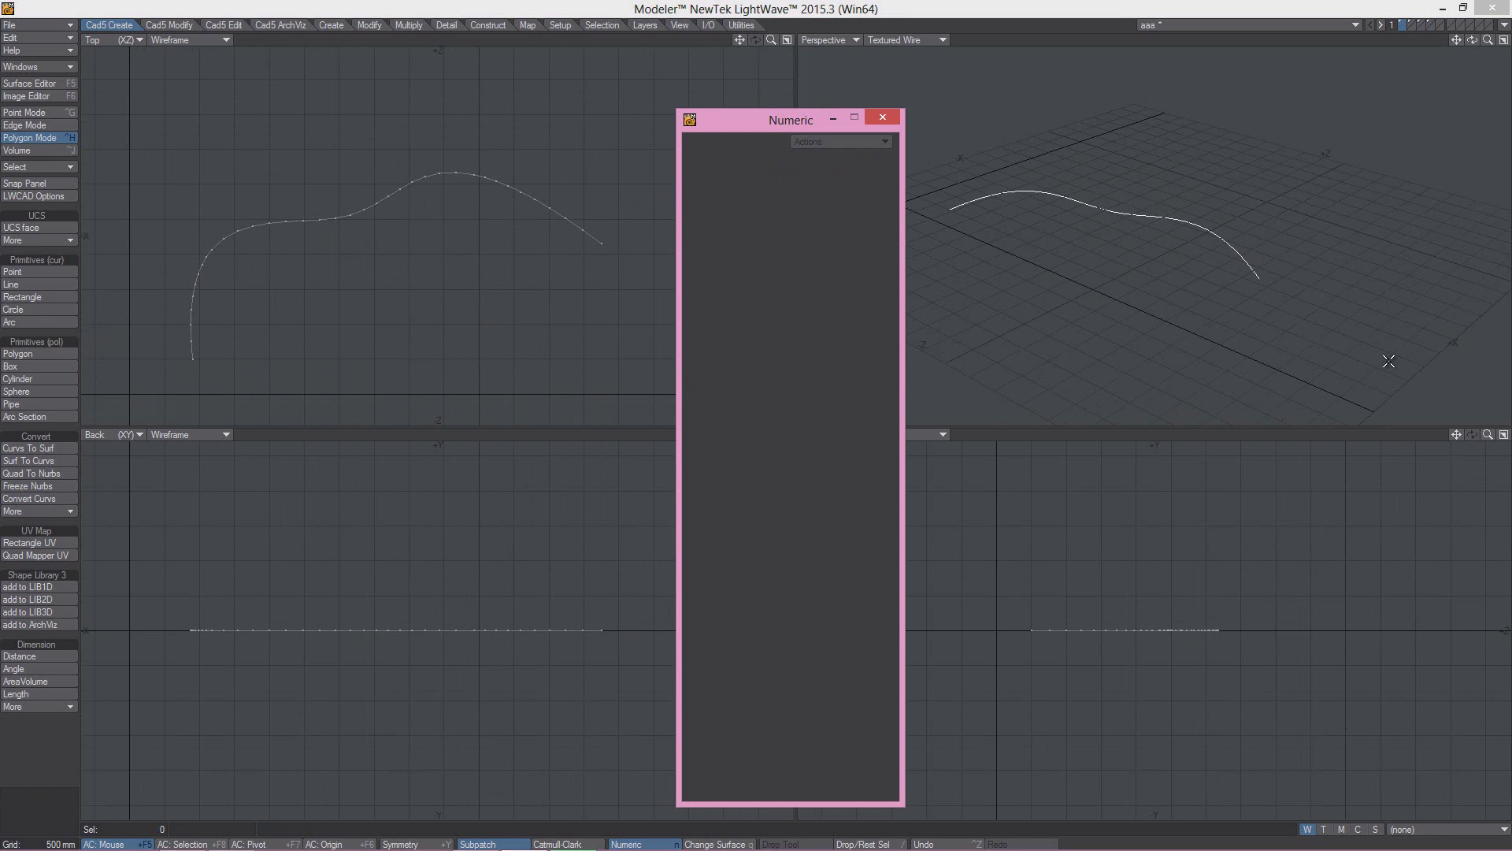
# - Close the numeric settings, select the wavy NURBS curve and measure its length
pyautogui.press('n')
pyautogui.press('a')
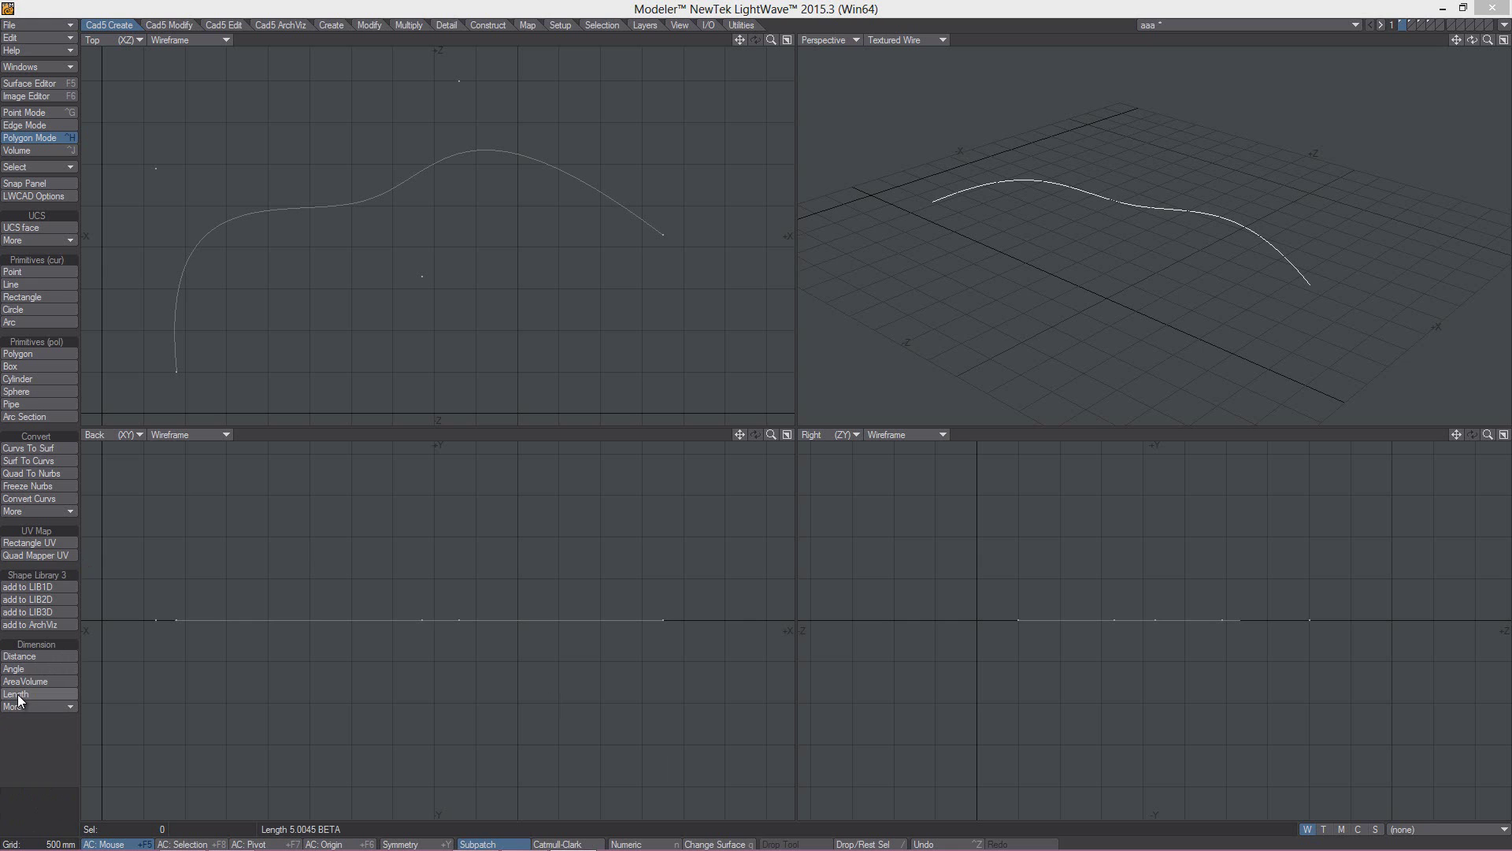
pyautogui.click(279, 209)
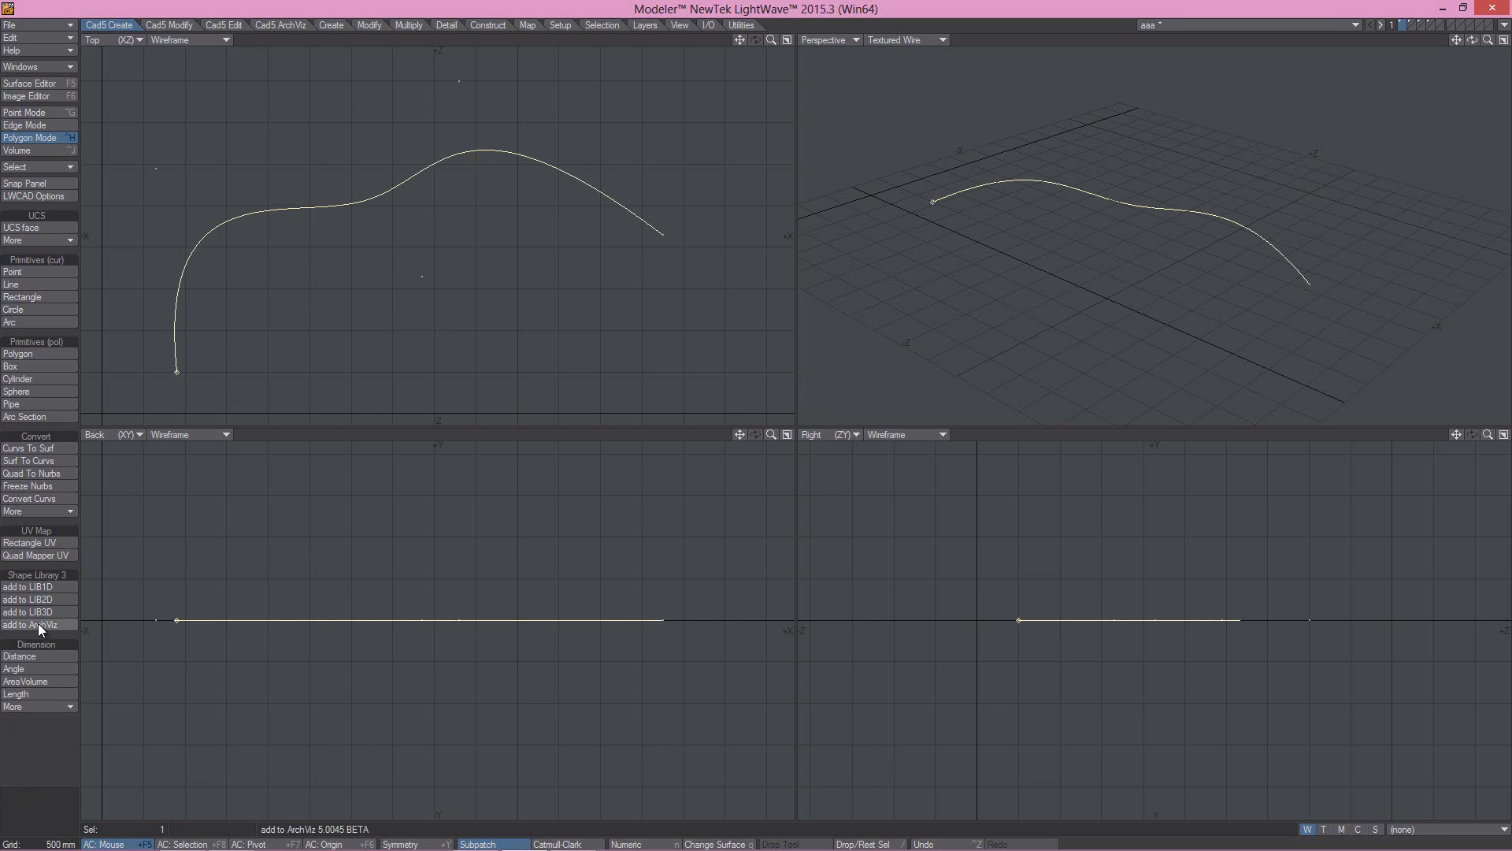
pyautogui.click(34, 696)
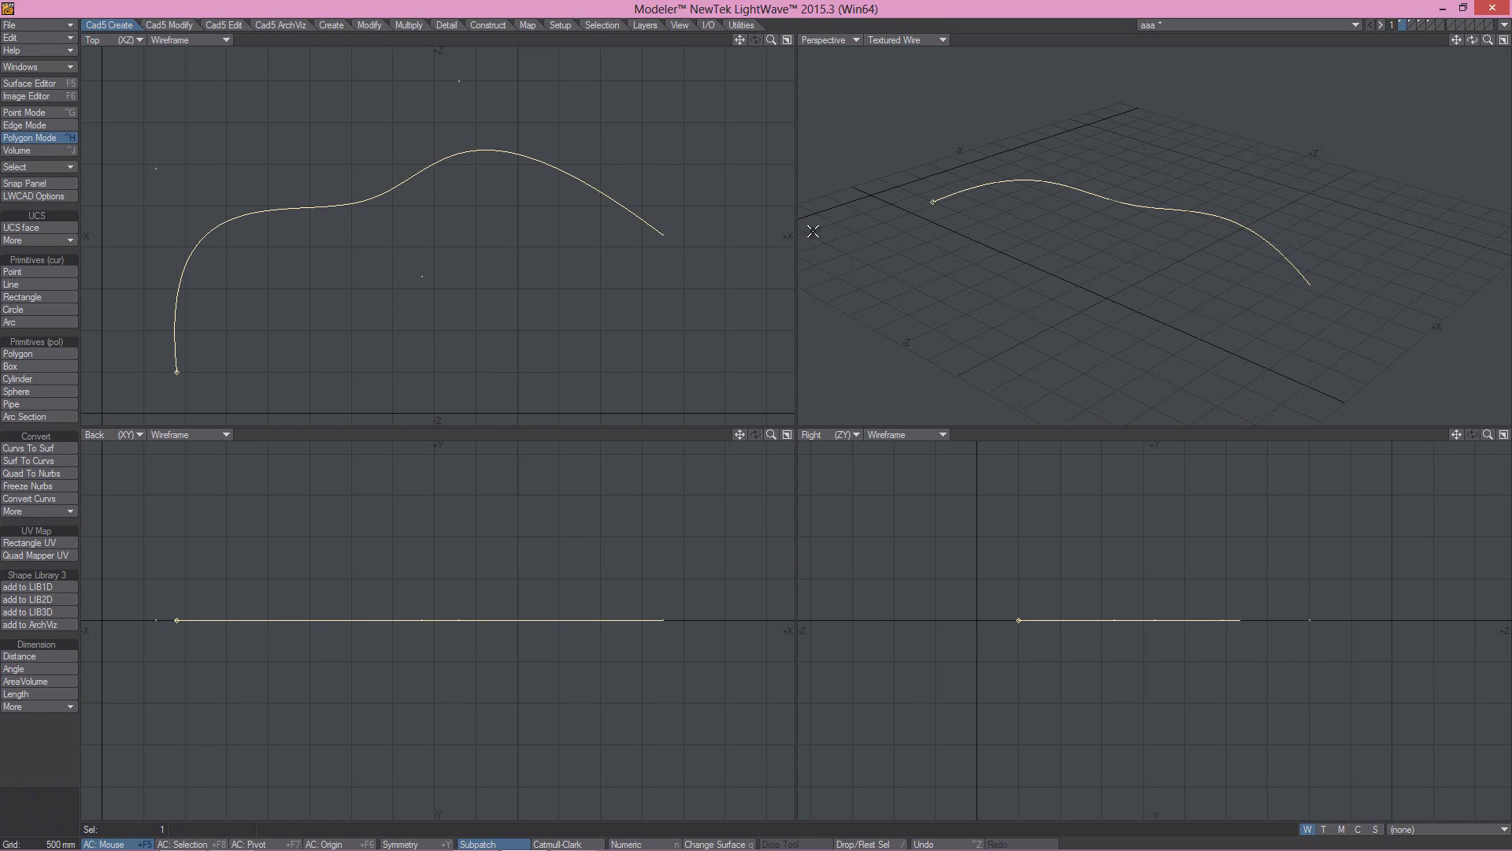
pyautogui.click(18, 694)
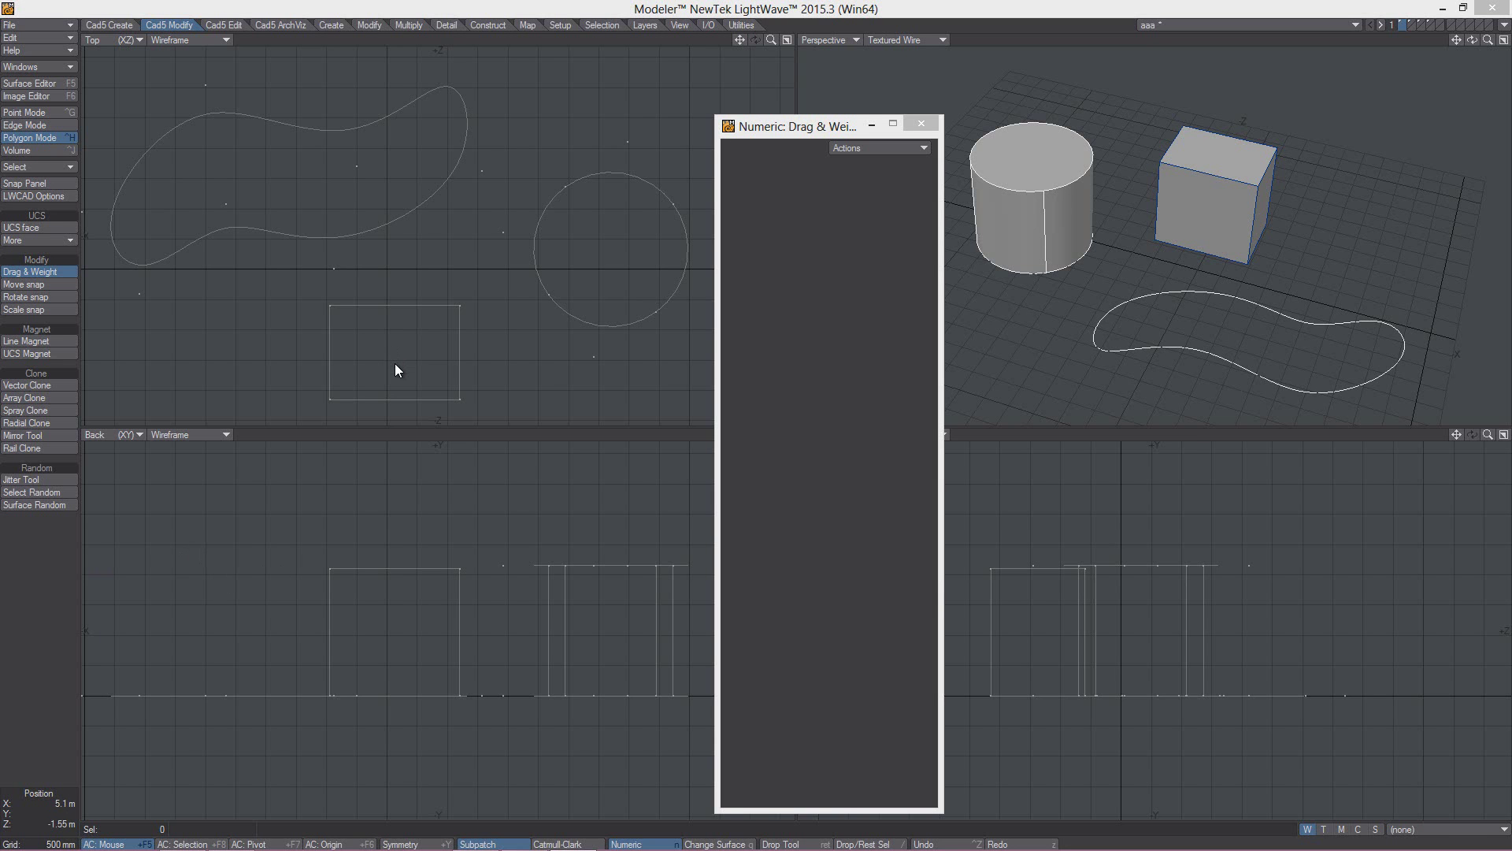
# - Use Drag & Weight to shift a control point of the closed curve and one of the cylinder's outline
pyautogui.click(40, 273)
pyautogui.click(38, 273)
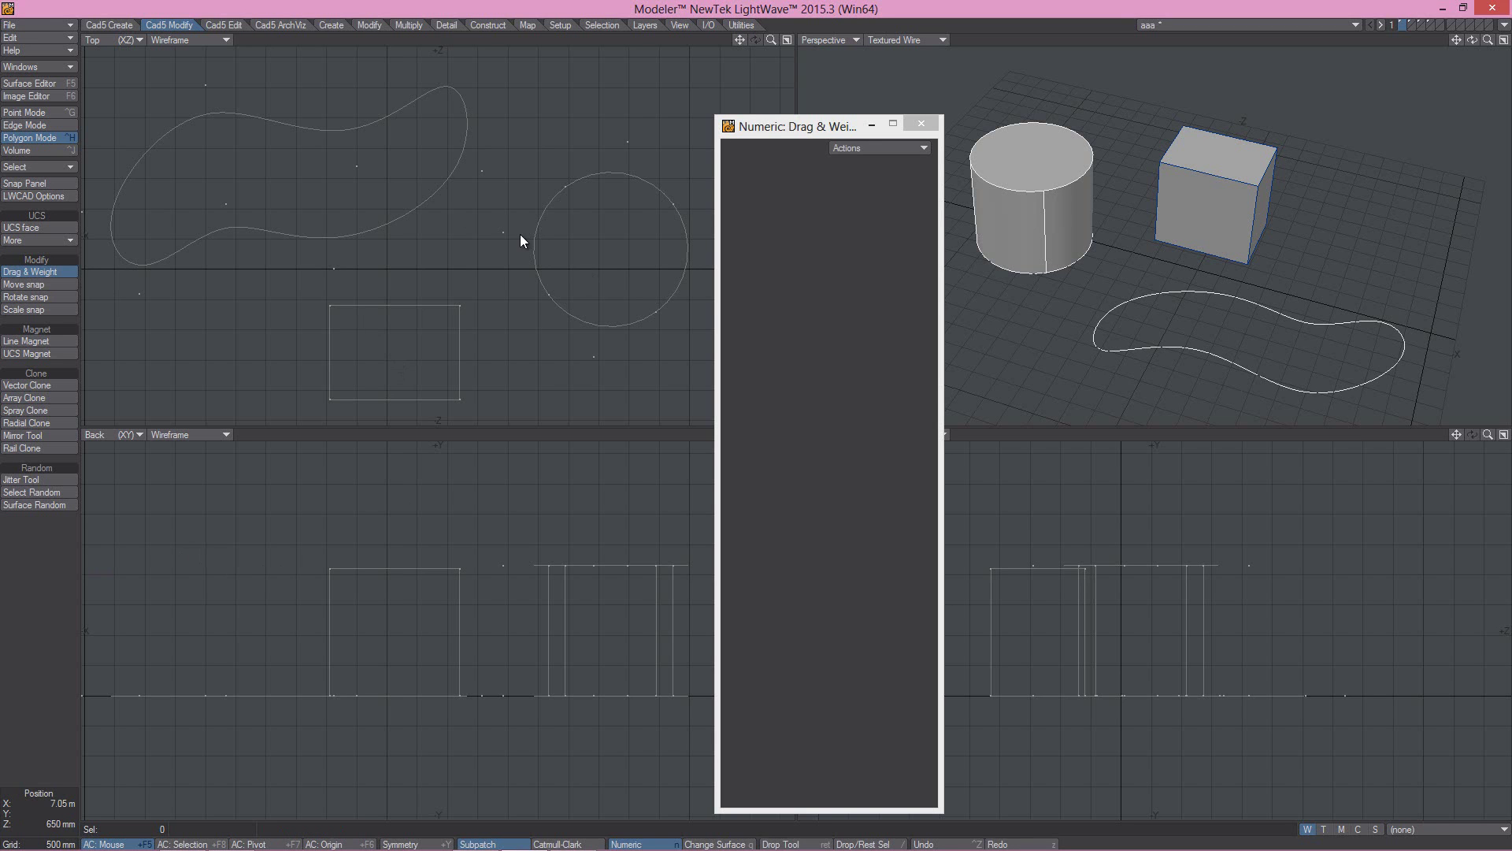
pyautogui.moveTo(474, 169)
pyautogui.mouseDown()
pyautogui.moveTo(438, 198)
pyautogui.moveTo(474, 180)
pyautogui.mouseUp()
pyautogui.moveTo(456, 304)
pyautogui.mouseDown()
pyautogui.moveTo(465, 259)
pyautogui.moveTo(449, 295)
pyautogui.mouseUp()
pyautogui.hotkey('ctrl', 'z')
pyautogui.moveTo(465, 220); pyautogui.dragTo(511, 239)
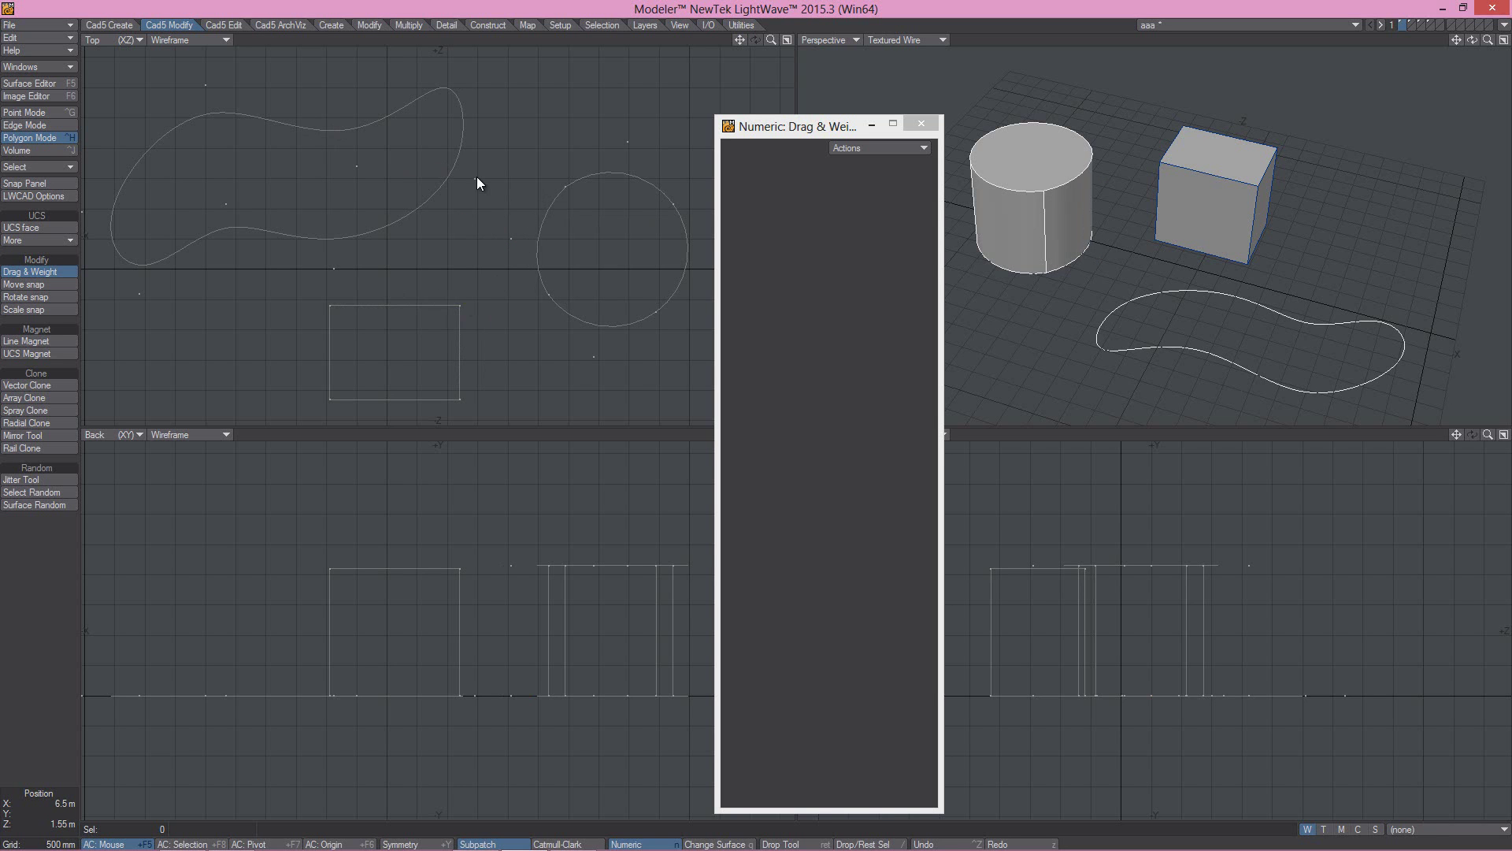
# - Try to reshape the closed curve by pulling its control point and edges with Drag & Weight
pyautogui.moveTo(475, 180)
pyautogui.mouseDown()
pyautogui.moveTo(540, 182)
pyautogui.moveTo(461, 182)
pyautogui.moveTo(499, 182)
pyautogui.moveTo(507, 240)
pyautogui.moveTo(565, 243)
pyautogui.moveTo(516, 246)
pyautogui.mouseUp()
pyautogui.moveTo(400, 225); pyautogui.dragTo(456, 103)
pyautogui.hotkey('ctrl', 'z')
pyautogui.hotkey('ctrl', 'z')
pyautogui.moveTo(368, 136); pyautogui.dragTo(369, 110)
pyautogui.hotkey('ctrl', 'z')
# - Try bending the cylinder's curved side with Drag & Weight and shift the rear edge of the box
pyautogui.press('z')
pyautogui.moveTo(549, 210)
pyautogui.mouseDown()
pyautogui.moveTo(593, 218)
pyautogui.moveTo(527, 200)
pyautogui.mouseUp()
pyautogui.hotkey('ctrl', 'z')
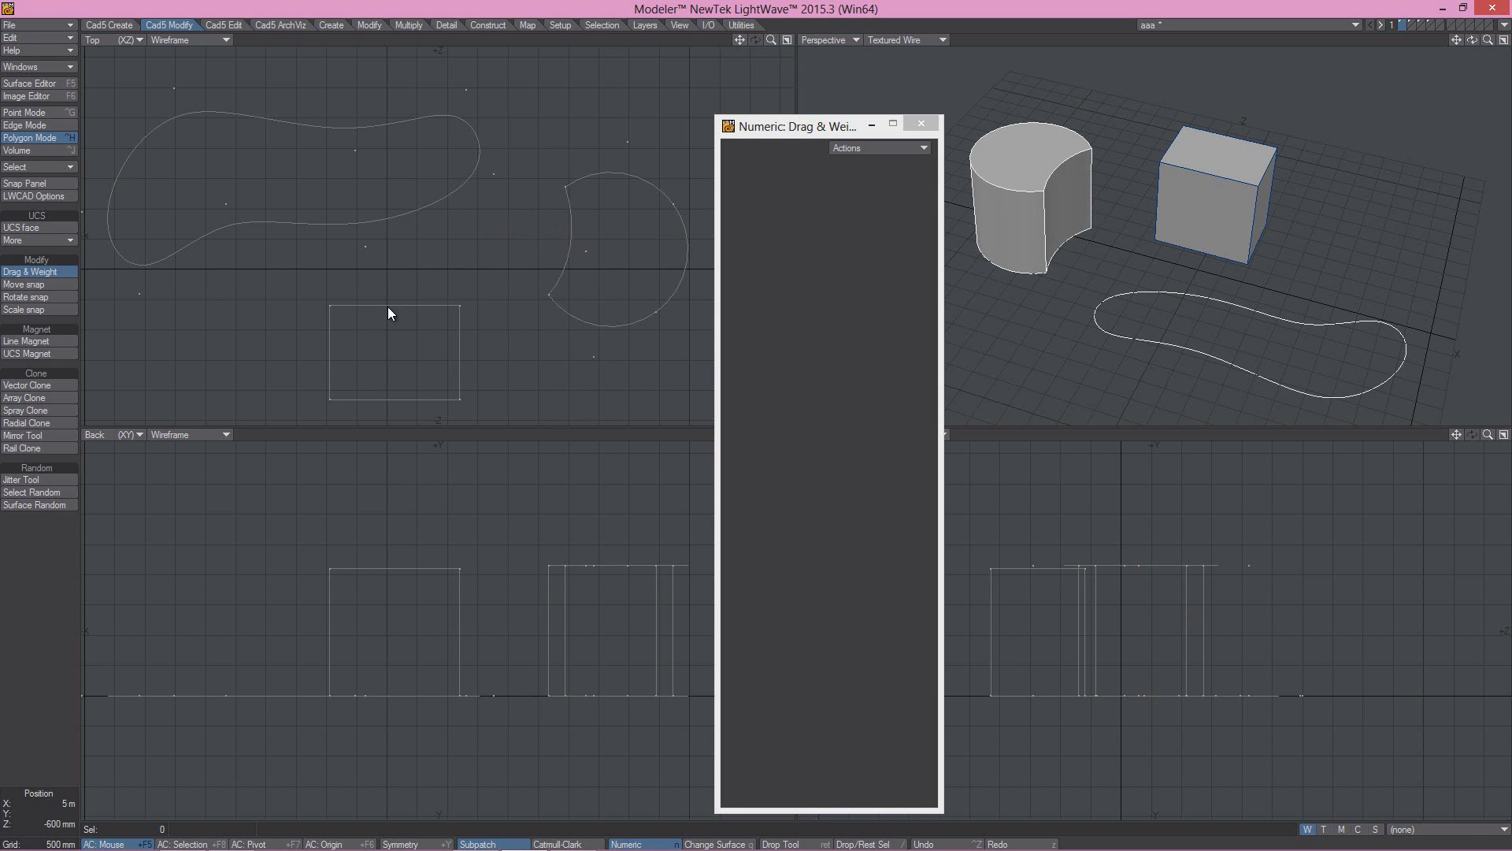
pyautogui.moveTo(381, 305)
pyautogui.mouseDown()
pyautogui.moveTo(360, 309)
pyautogui.moveTo(376, 358)
pyautogui.moveTo(405, 352)
pyautogui.moveTo(419, 298)
pyautogui.moveTo(381, 300)
pyautogui.mouseUp()
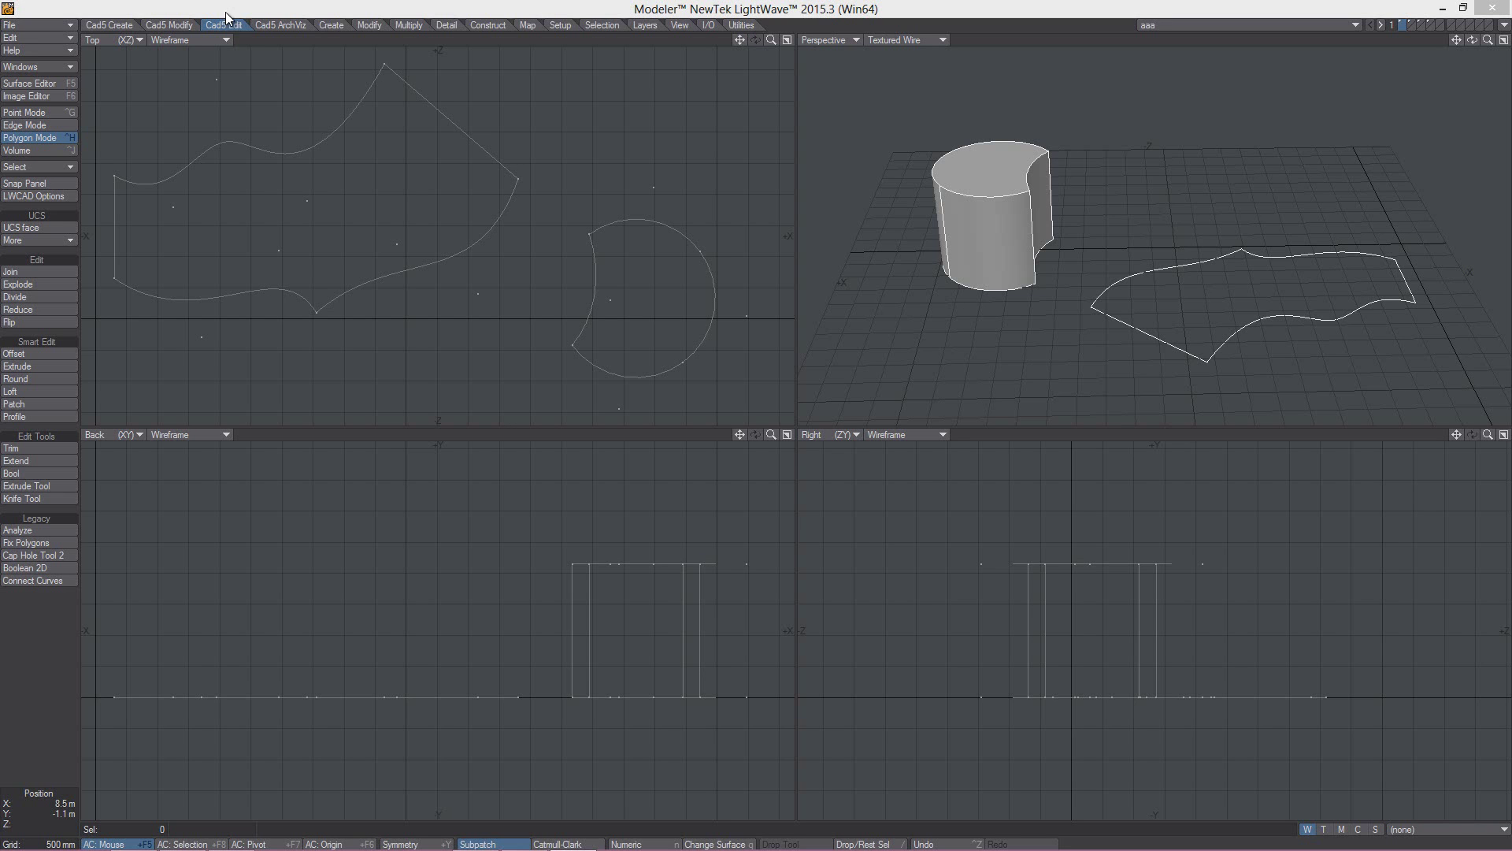
pyautogui.click(8, 309)
pyautogui.click(11, 271)
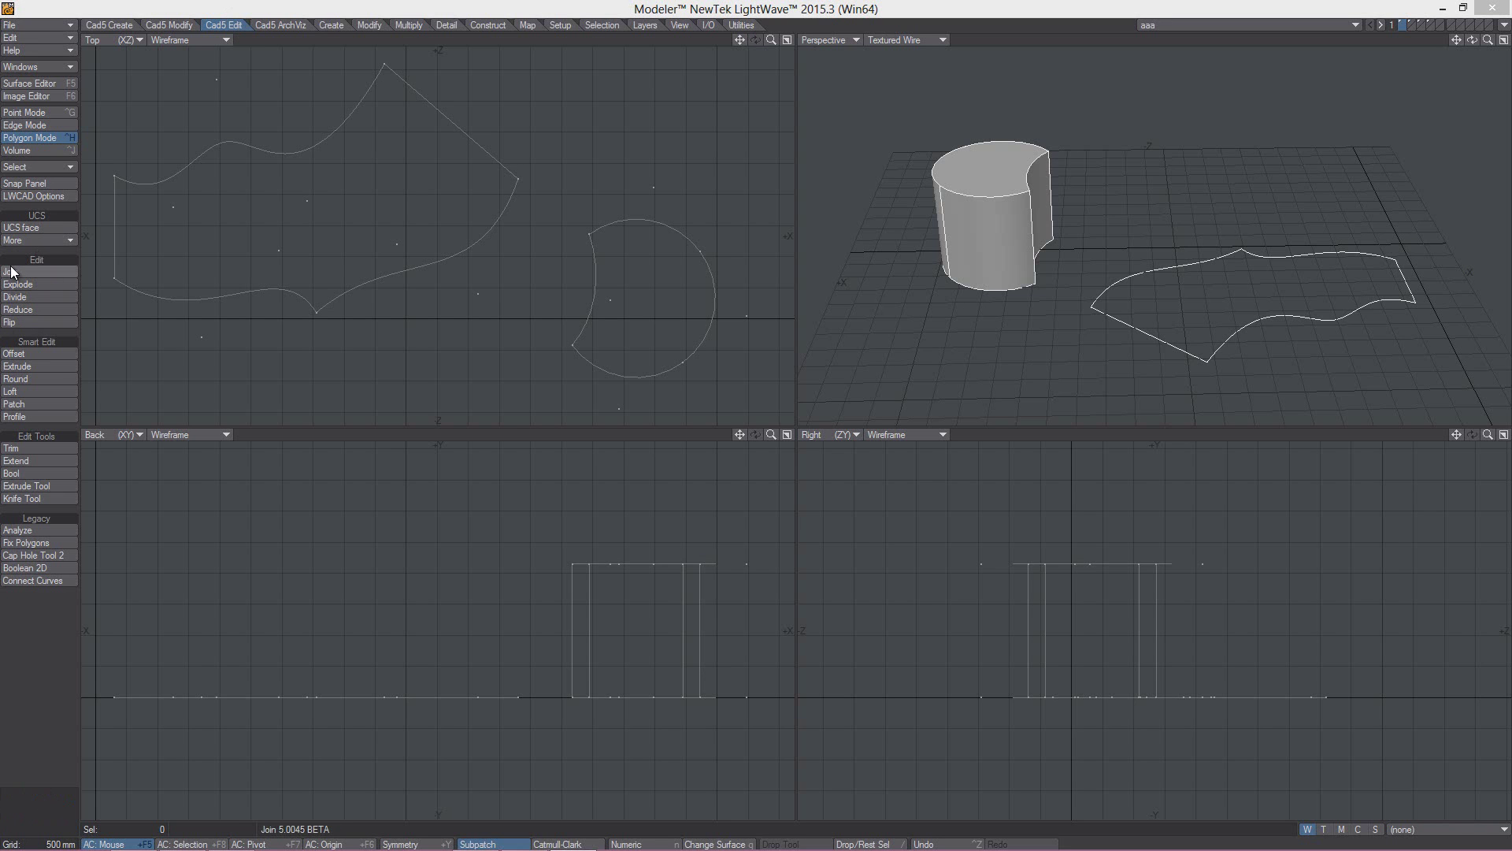
pyautogui.click(23, 322)
pyautogui.press('a')
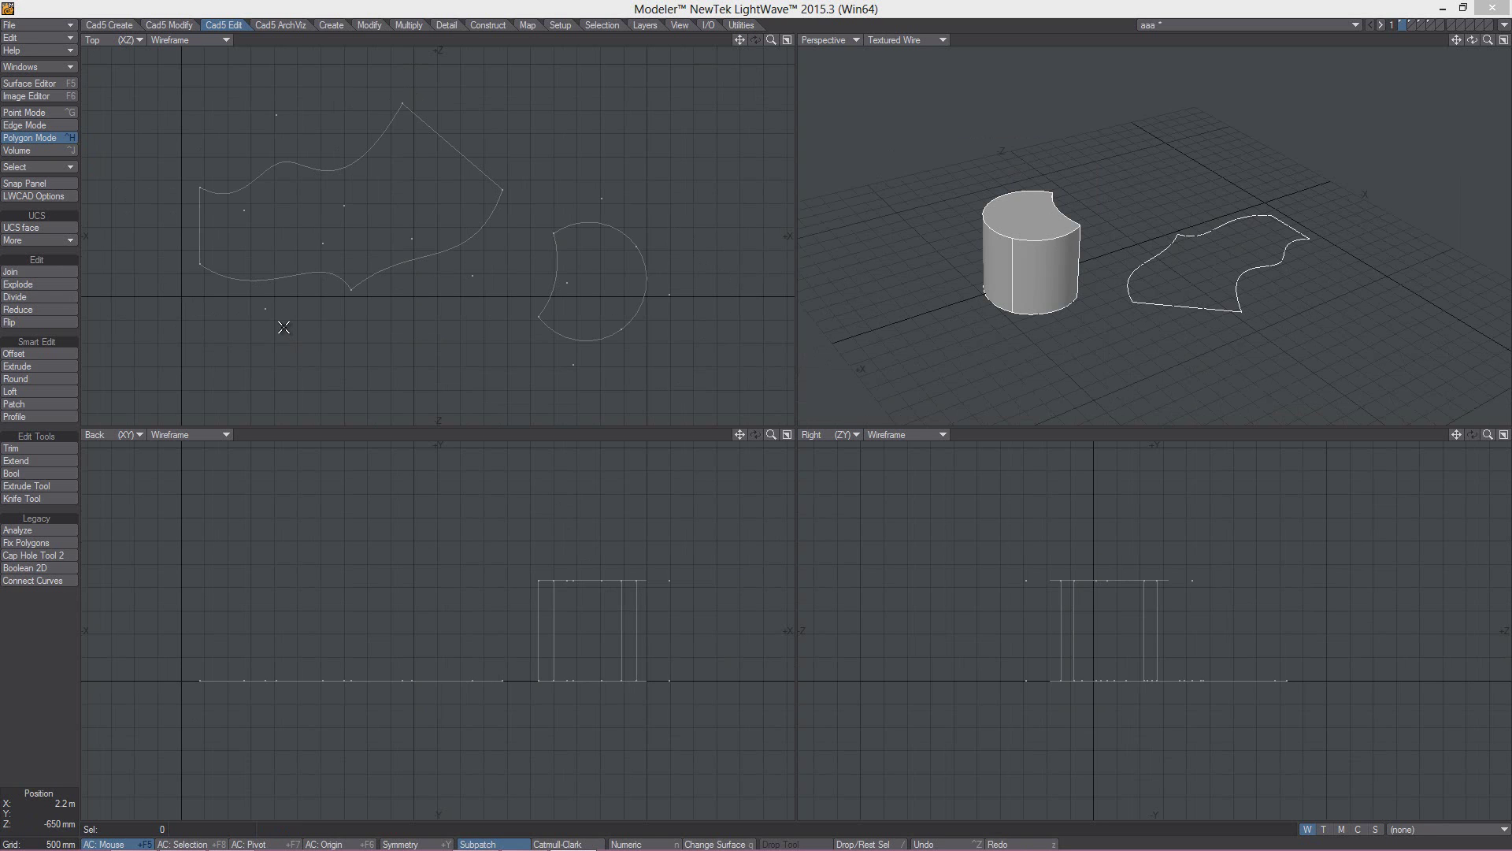
# - Explode the closed curve into separate curves and test the result by moving its lower curve away, undoing that move
pyautogui.click(308, 271)
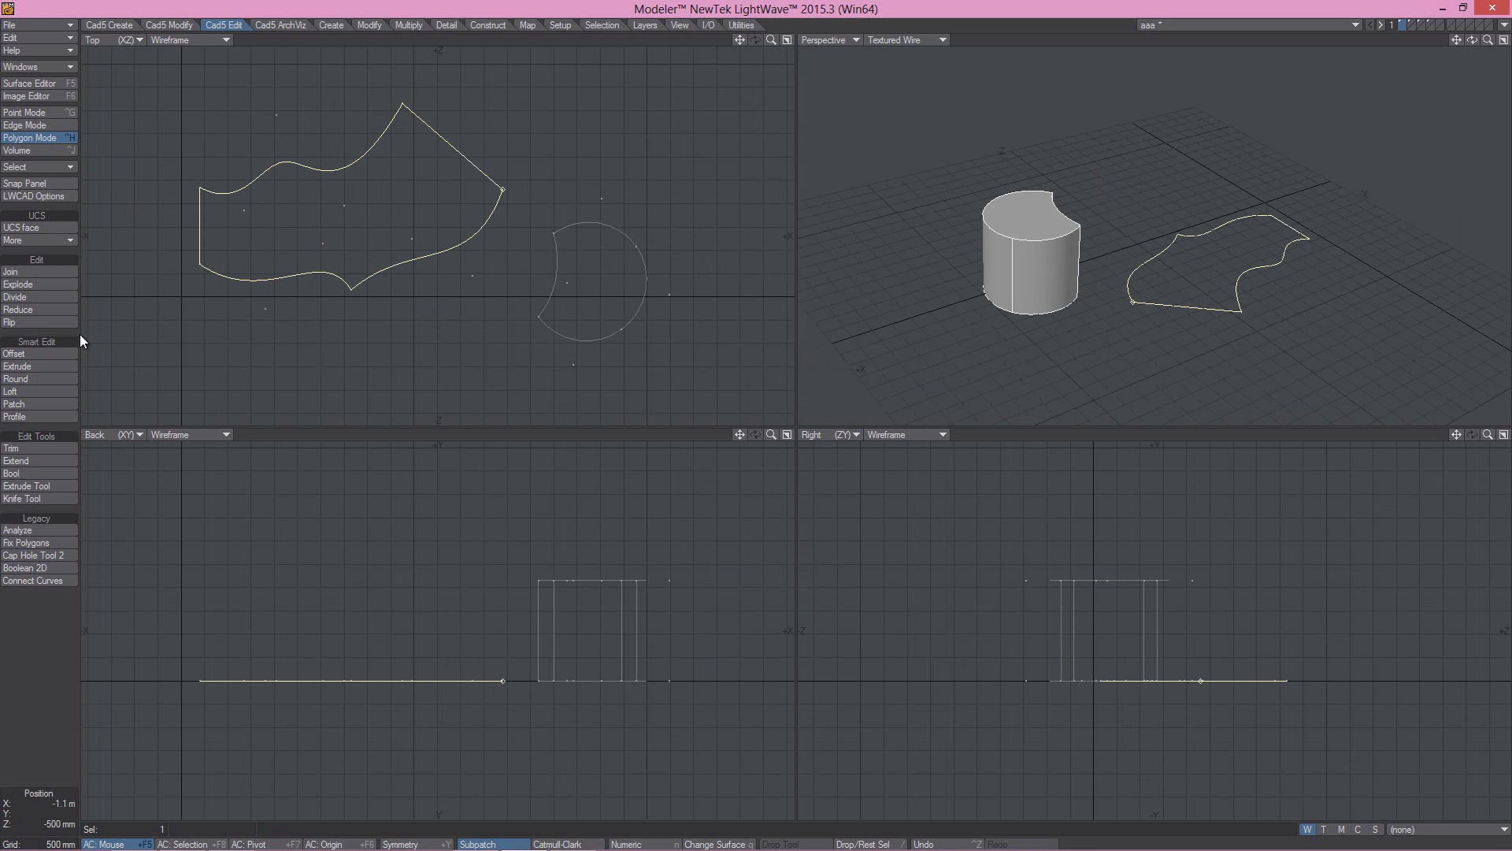
pyautogui.click(23, 287)
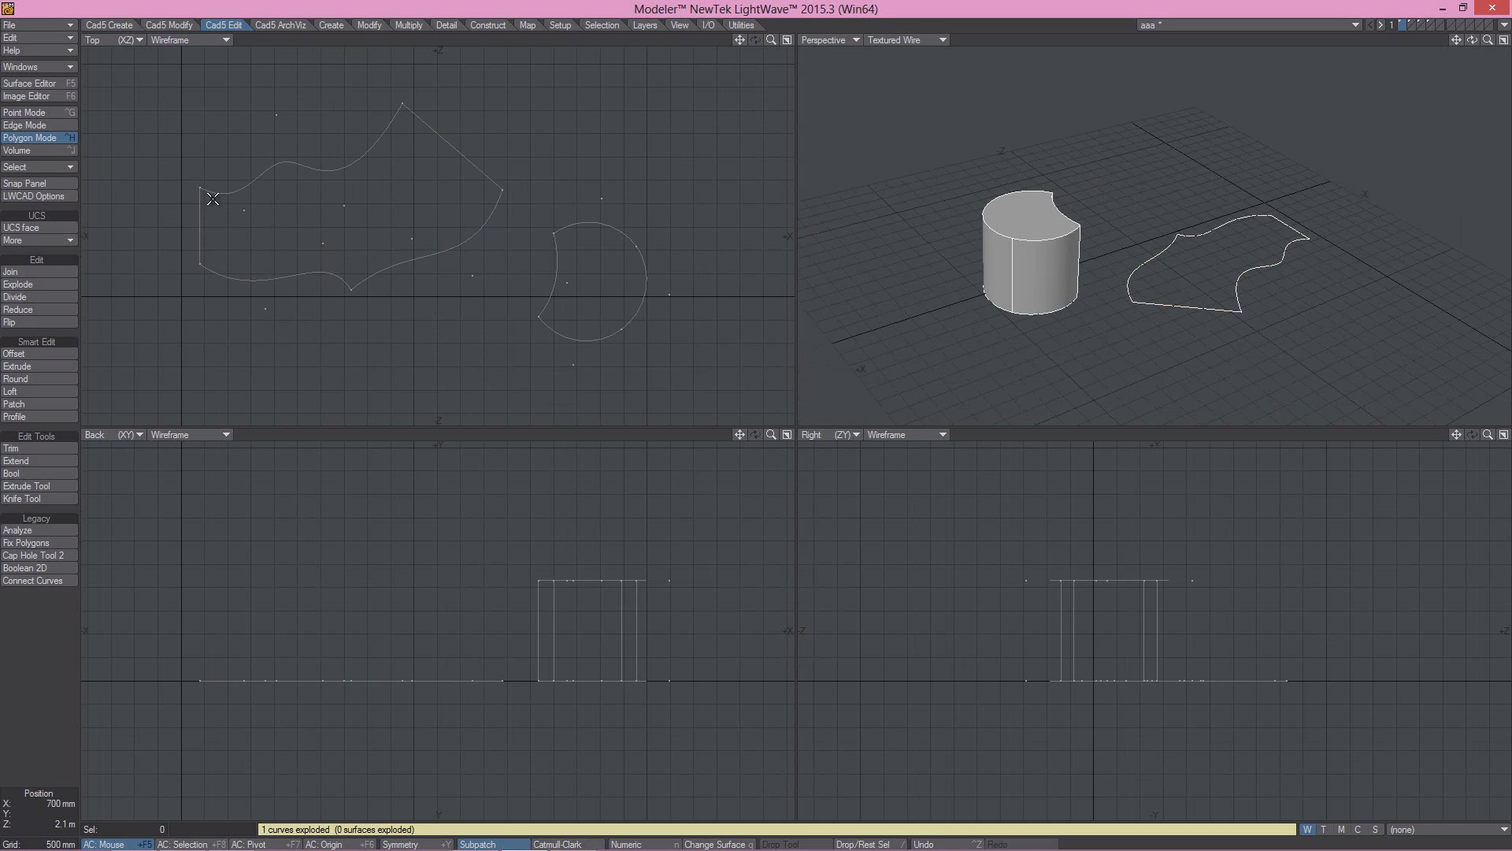
pyautogui.click(230, 276)
pyautogui.press('t')
pyautogui.moveTo(297, 243); pyautogui.dragTo(279, 257)
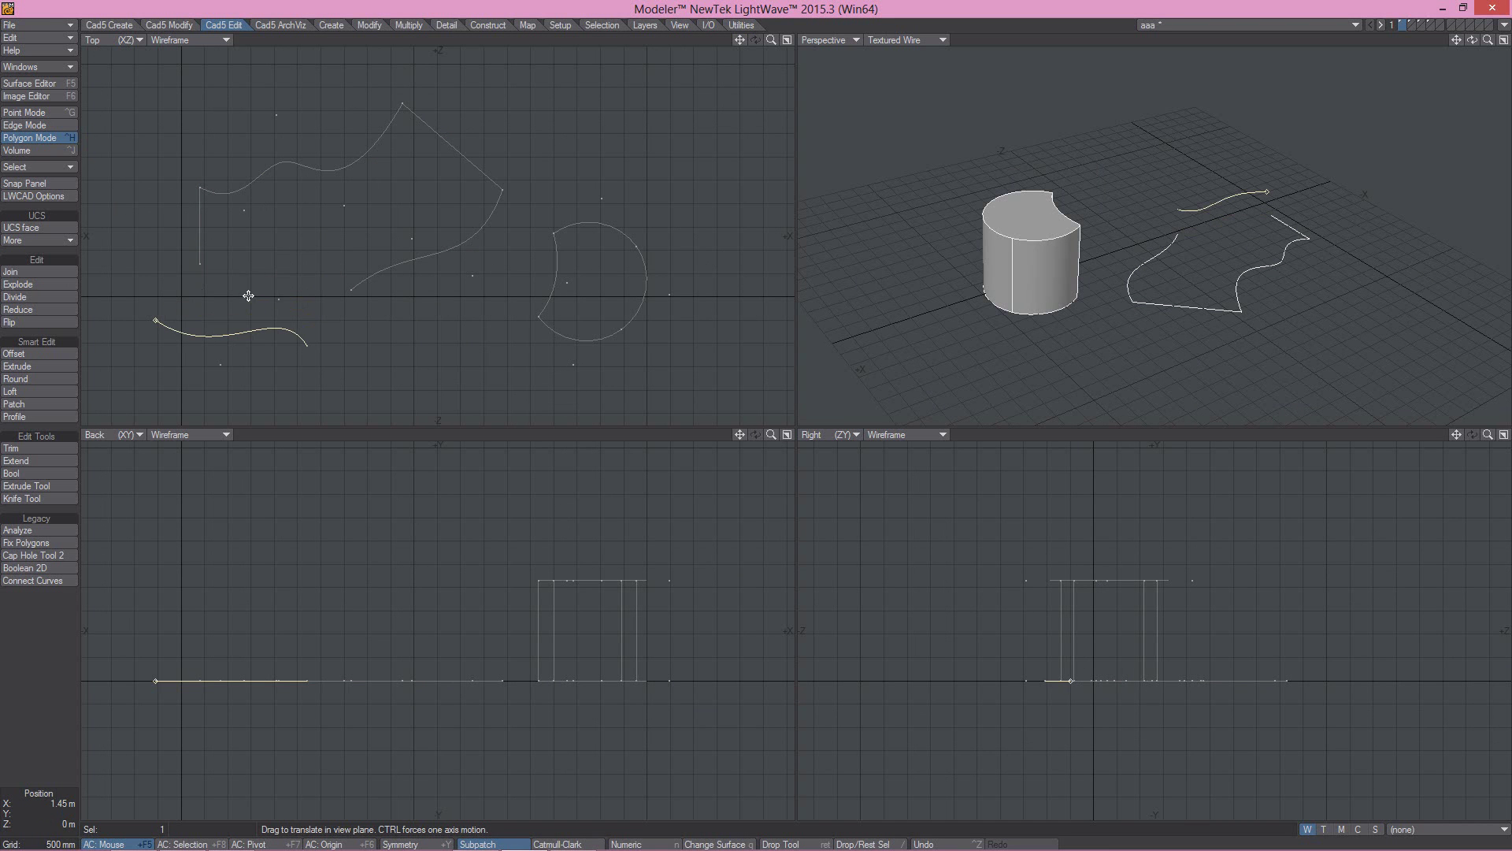
pyautogui.hotkey('ctrl', 'z')
pyautogui.press('z')
pyautogui.press('Return')
# - Select the five exploded curves and join them back into one closed curve
pyautogui.click(281, 276)
pyautogui.moveTo(173, 303)
pyautogui.mouseDown(button='right')
pyautogui.moveTo(394, 348)
pyautogui.moveTo(514, 247)
pyautogui.moveTo(300, 55)
pyautogui.moveTo(136, 260)
pyautogui.moveTo(162, 353)
pyautogui.mouseUp(button='right')
pyautogui.click(34, 285)
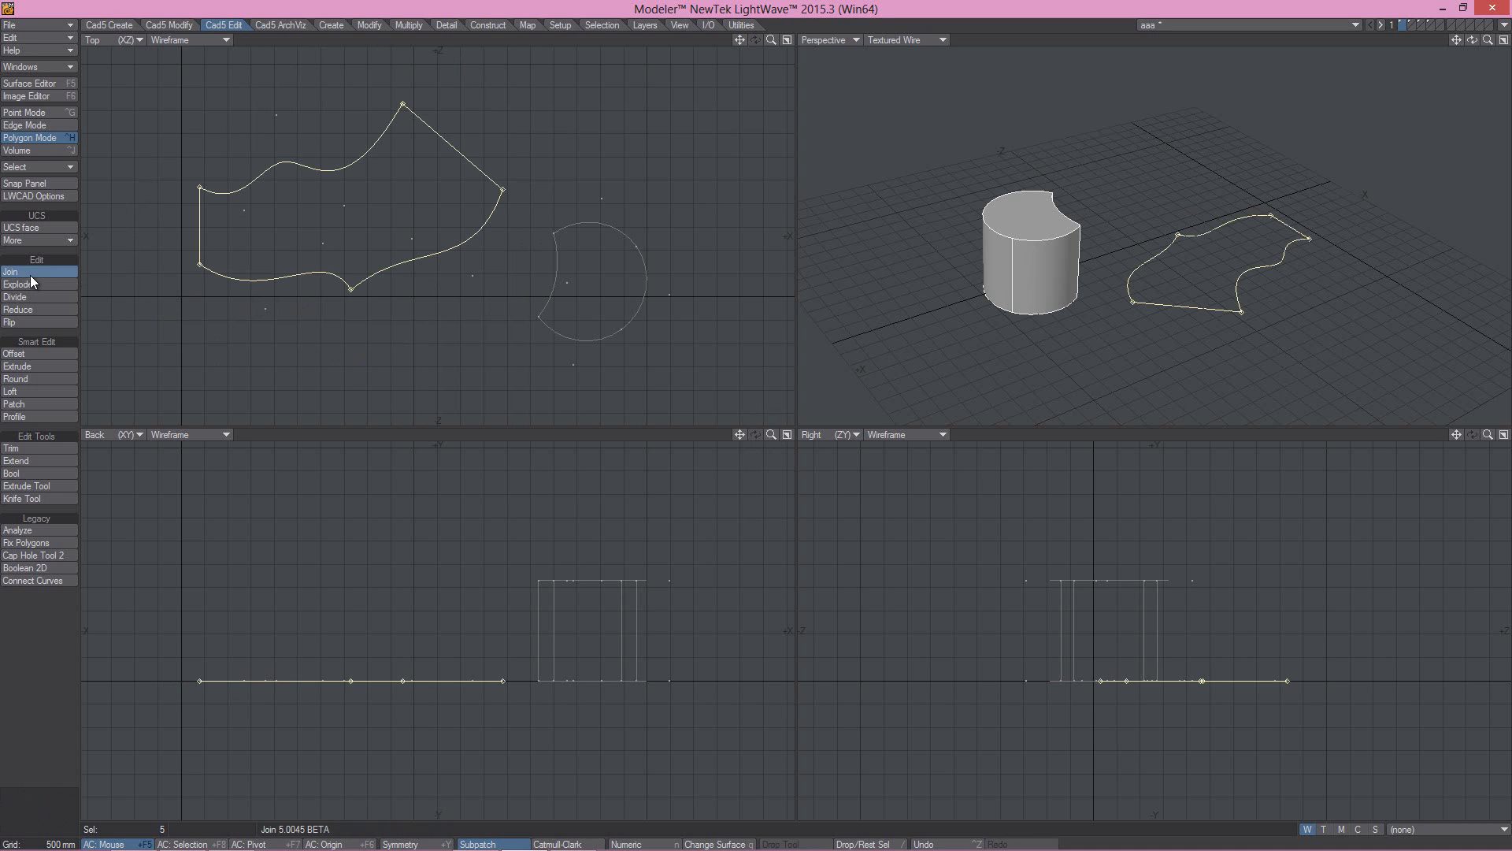
pyautogui.click(297, 279)
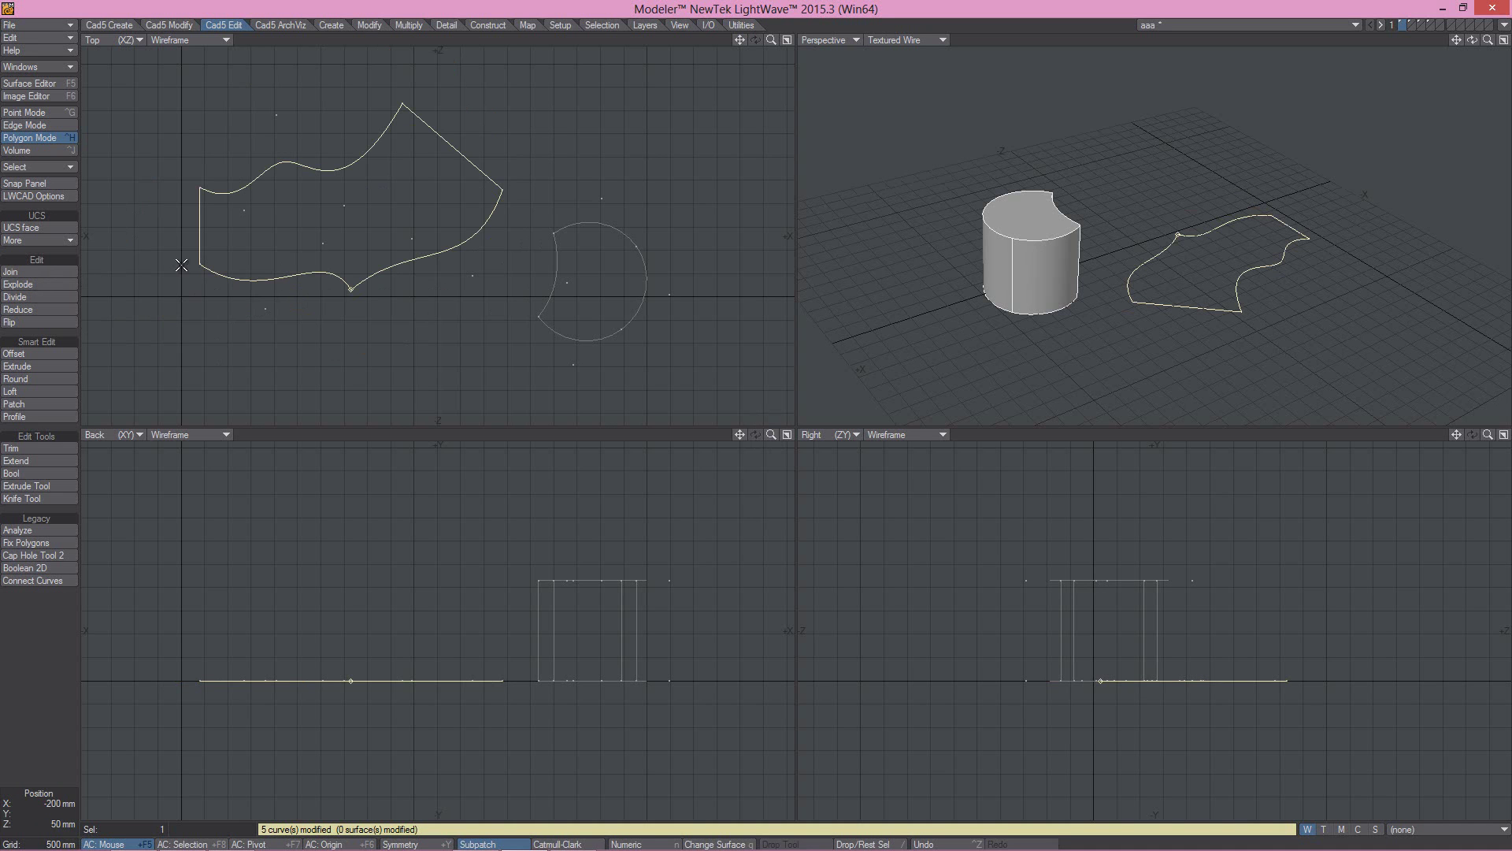
pyautogui.click(276, 239)
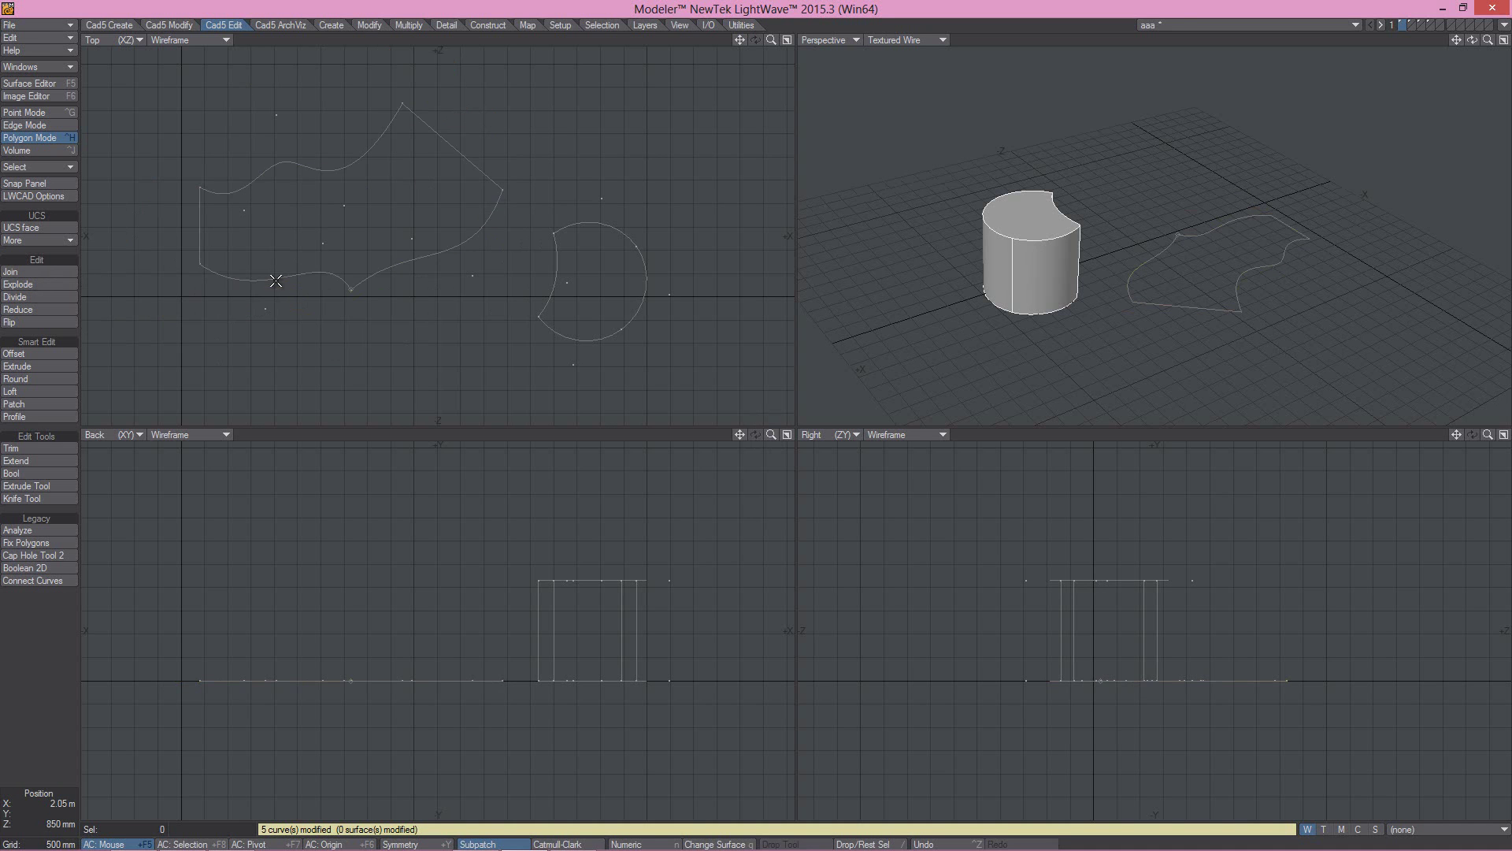
# - Explode the notched cylinder into separate surfaces and test it by moving the front side surface away, undoing that move
pyautogui.moveTo(586, 293); pyautogui.dragTo(562, 284, button='middle')
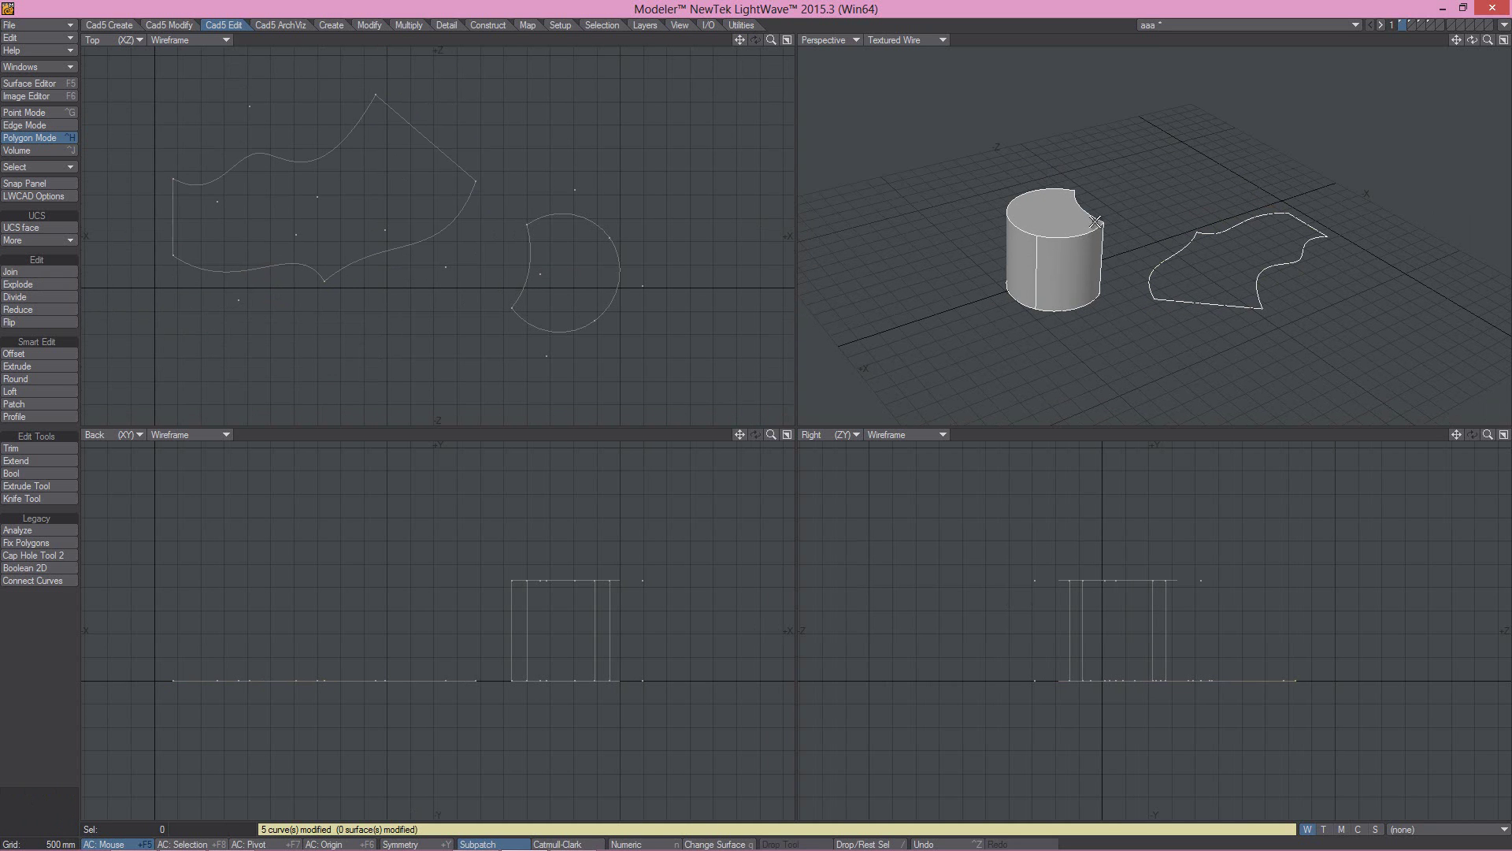
pyautogui.click(1058, 262)
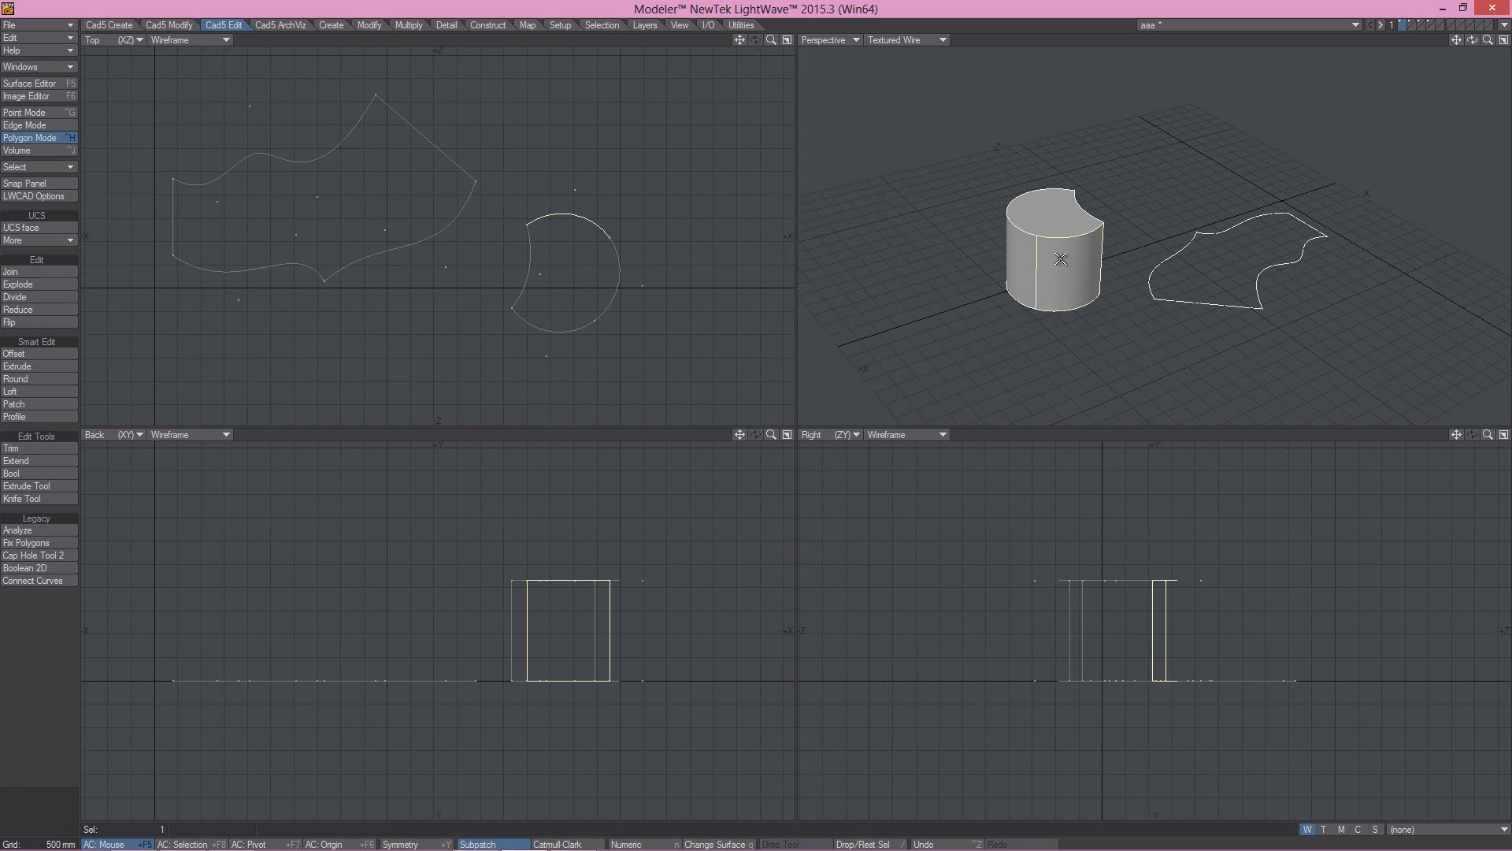
pyautogui.press(']')
pyautogui.click(22, 286)
pyautogui.click(1073, 268)
pyautogui.press('t')
pyautogui.moveTo(777, 429); pyautogui.dragTo(760, 423)
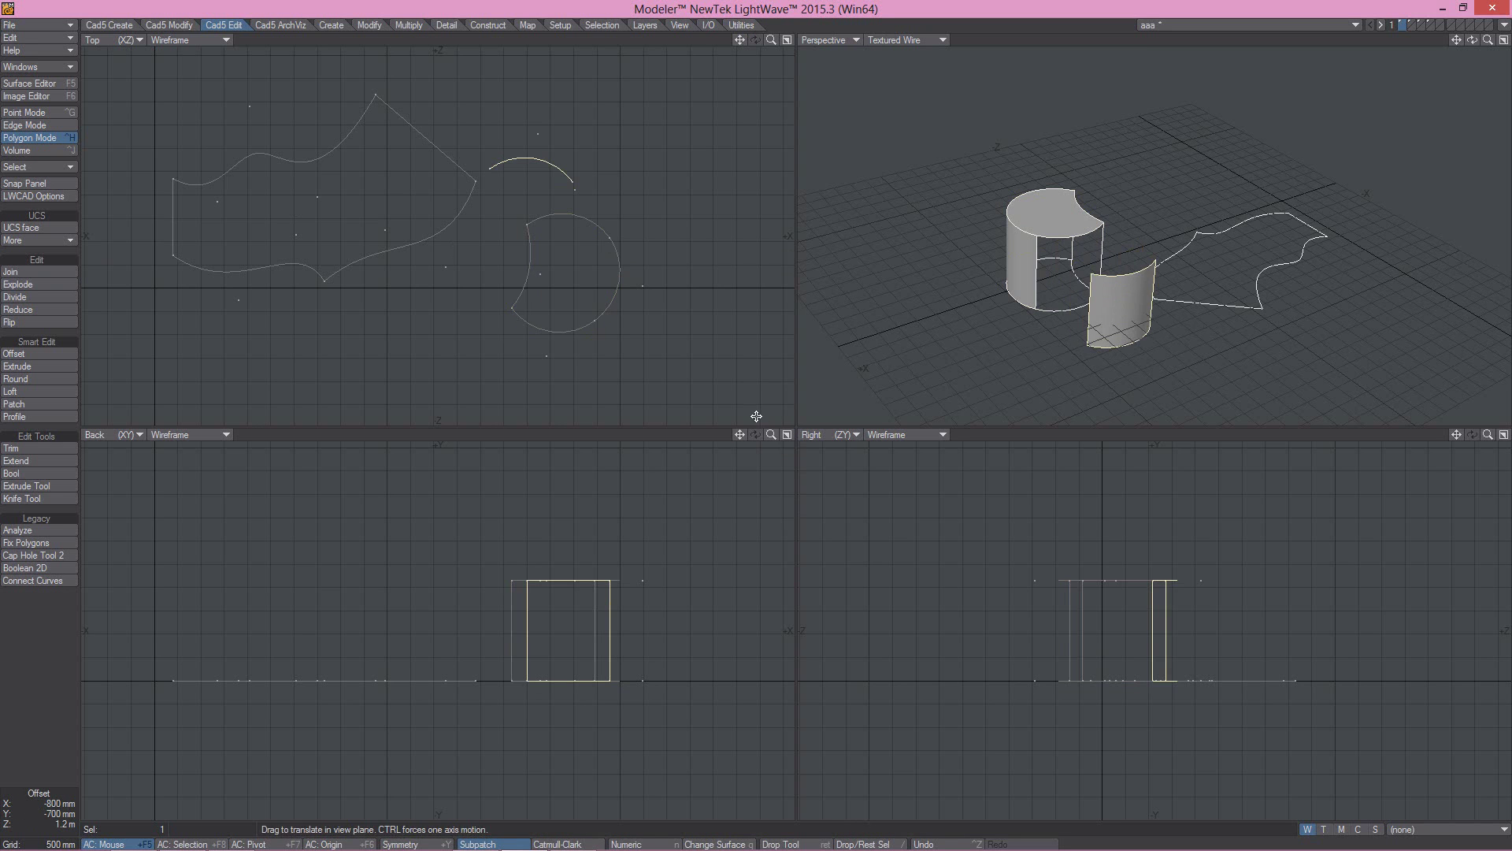
pyautogui.hotkey('ctrl', 'z')
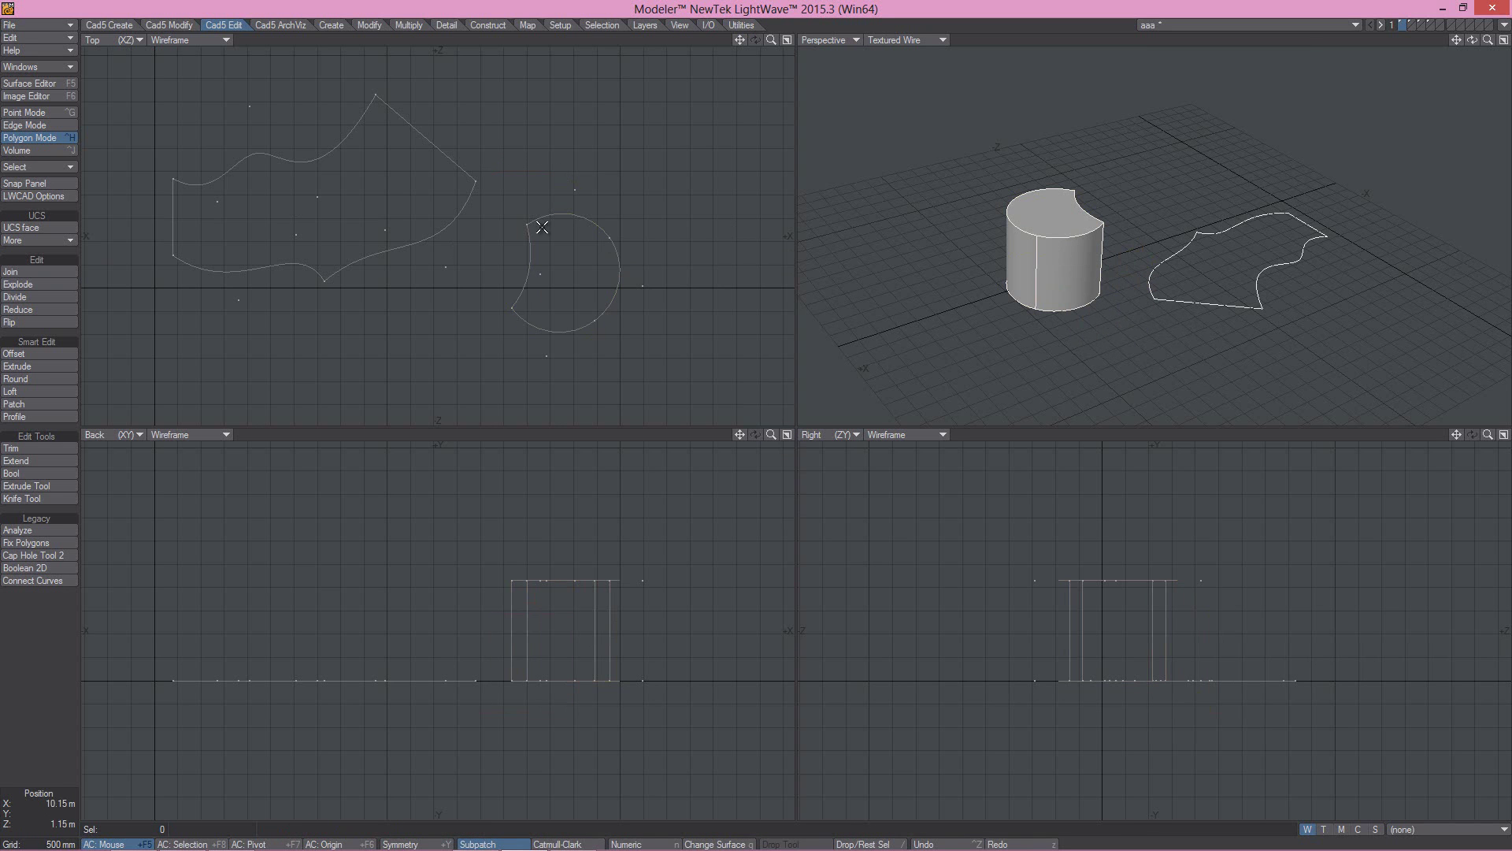
# - Join the notched cylinder's five surfaces and test the connection by moving the front side surface, undoing that move
pyautogui.moveTo(514, 175)
pyautogui.mouseDown(button='right')
pyautogui.moveTo(472, 322)
pyautogui.moveTo(633, 340)
pyautogui.moveTo(634, 165)
pyautogui.moveTo(509, 201)
pyautogui.mouseUp(button='right')
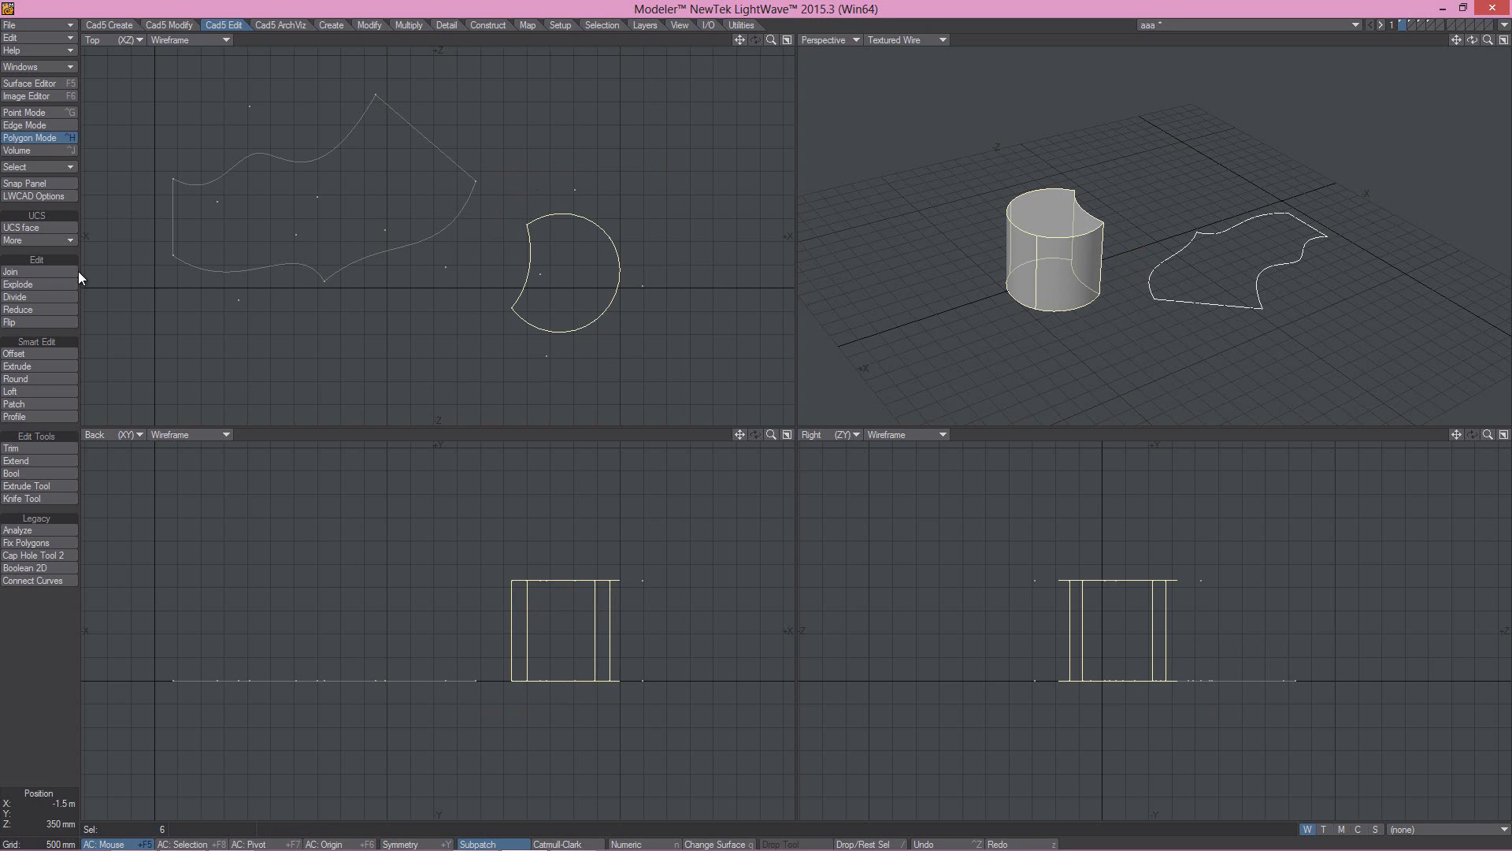
pyautogui.click(41, 269)
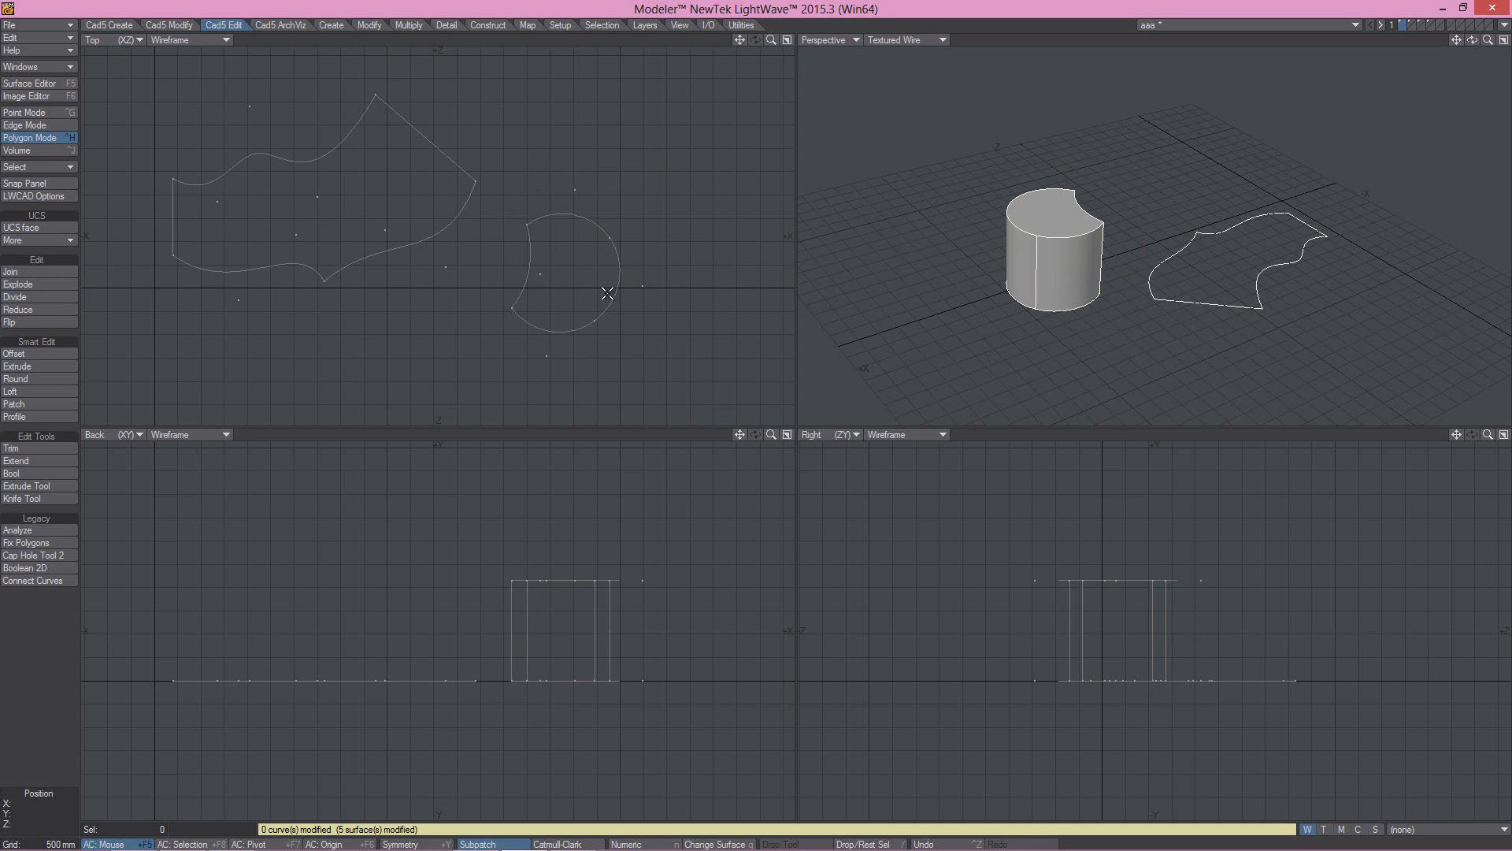
pyautogui.click(1078, 260)
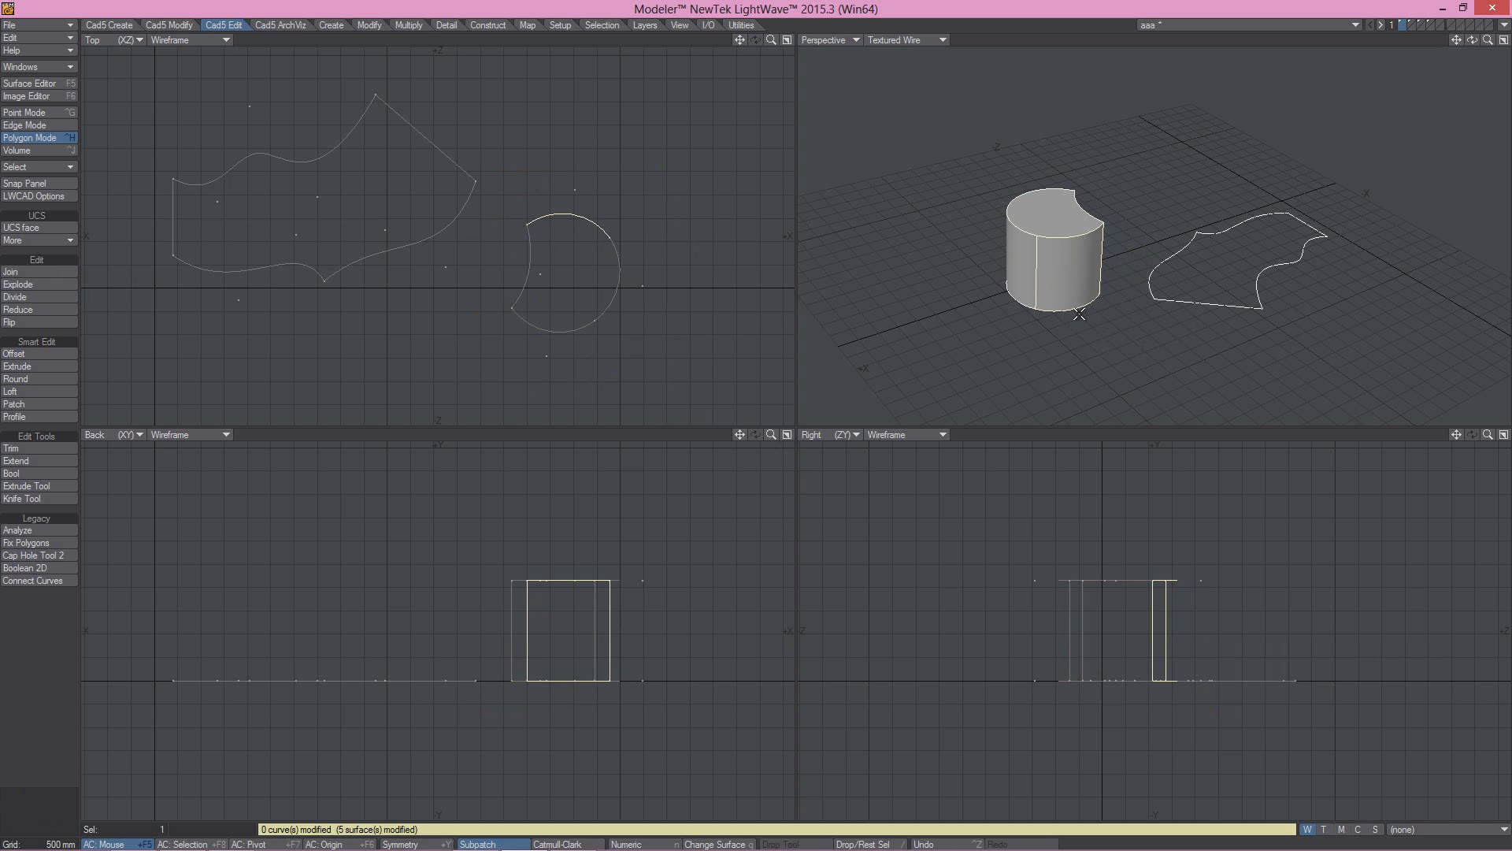
pyautogui.press('t')
pyautogui.moveTo(797, 446); pyautogui.dragTo(756, 417)
pyautogui.hotkey('ctrl', 'z')
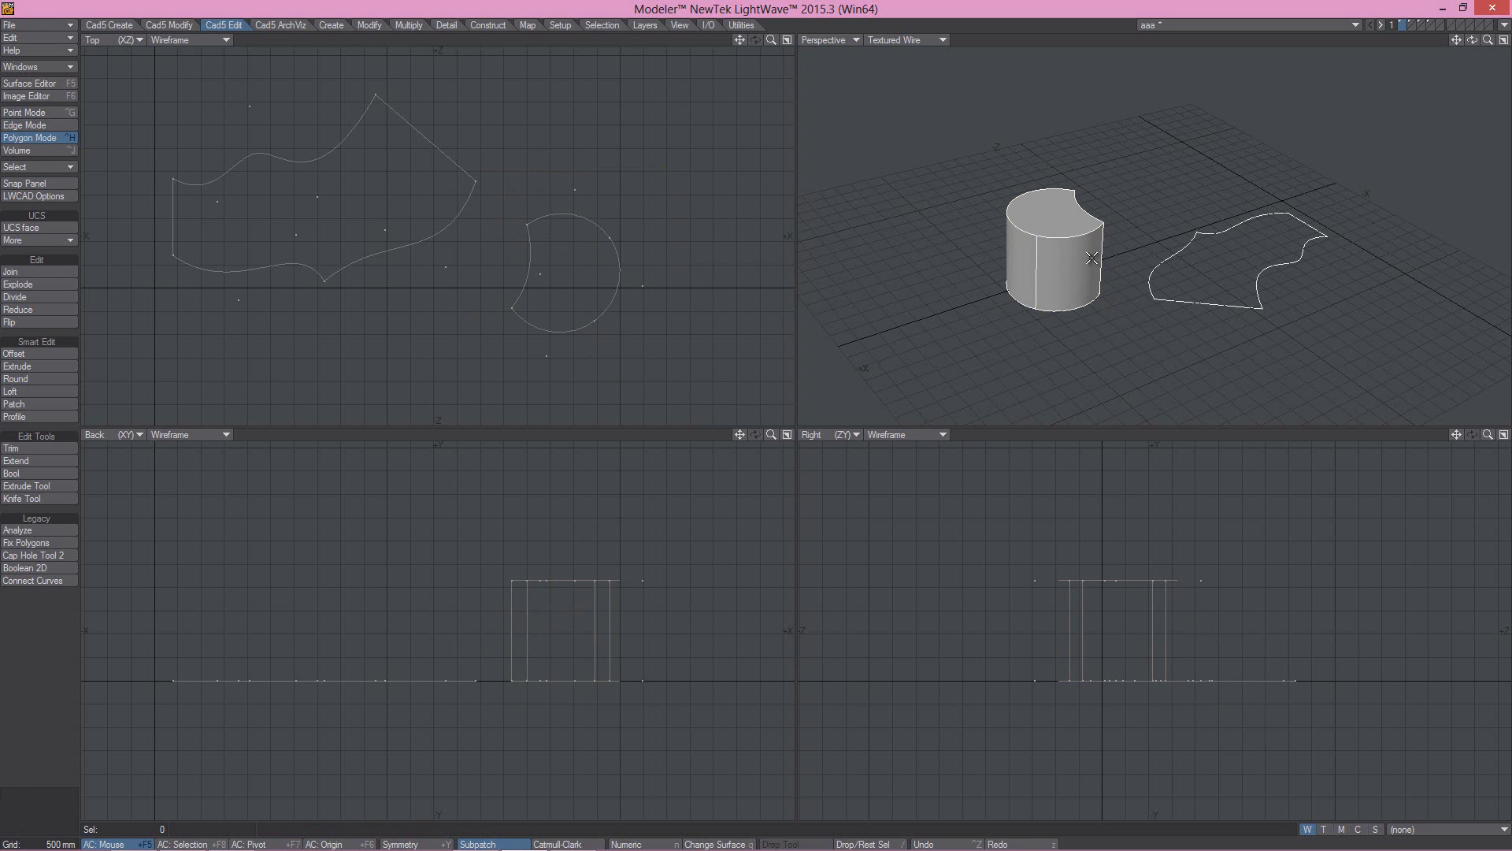
pyautogui.press('a')
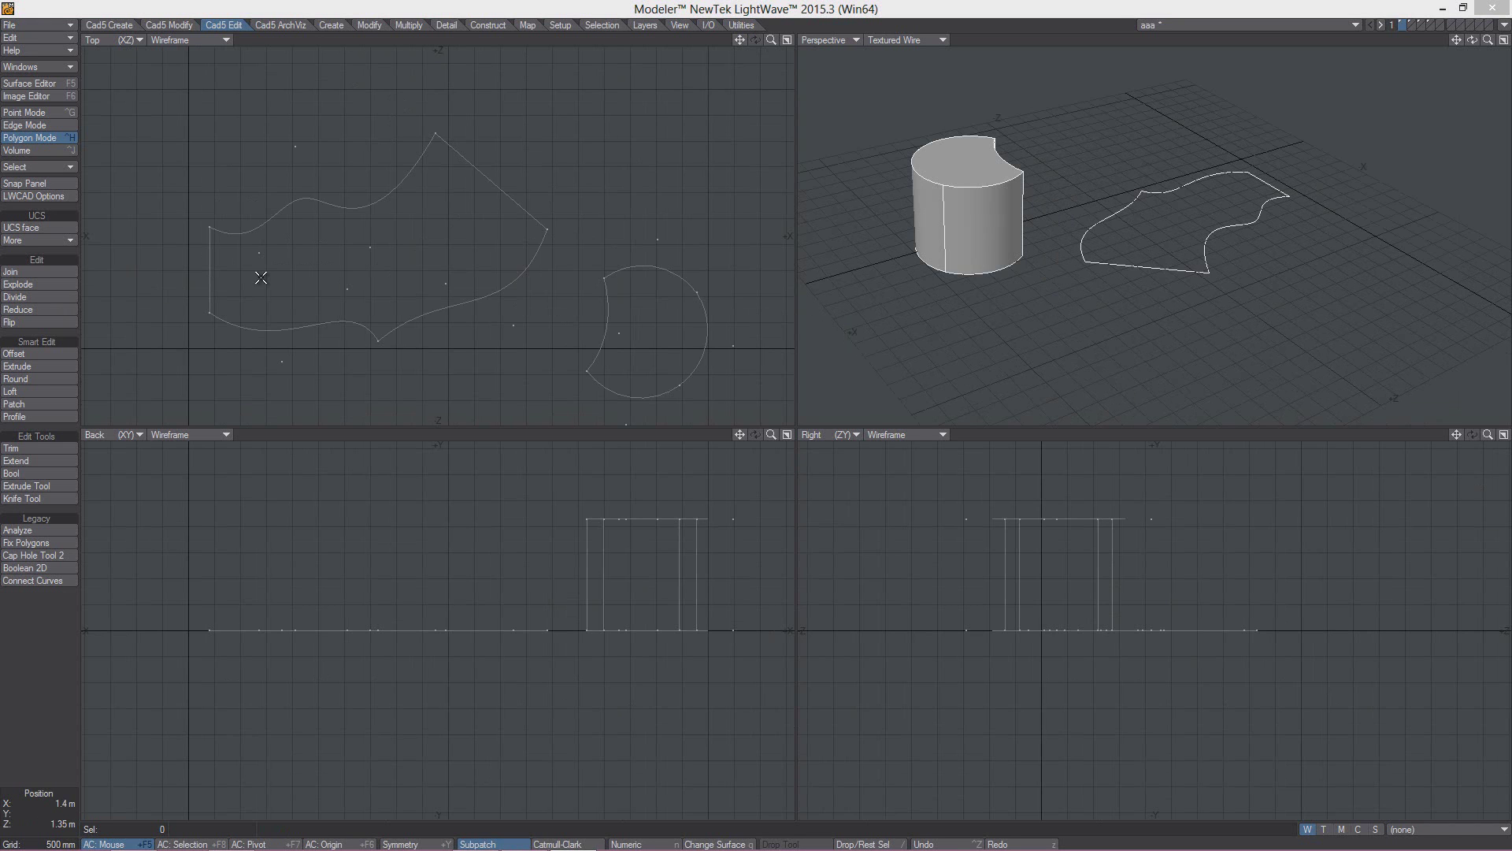
# - Switch to the Firefox browser
pyautogui.moveTo(136, 846)
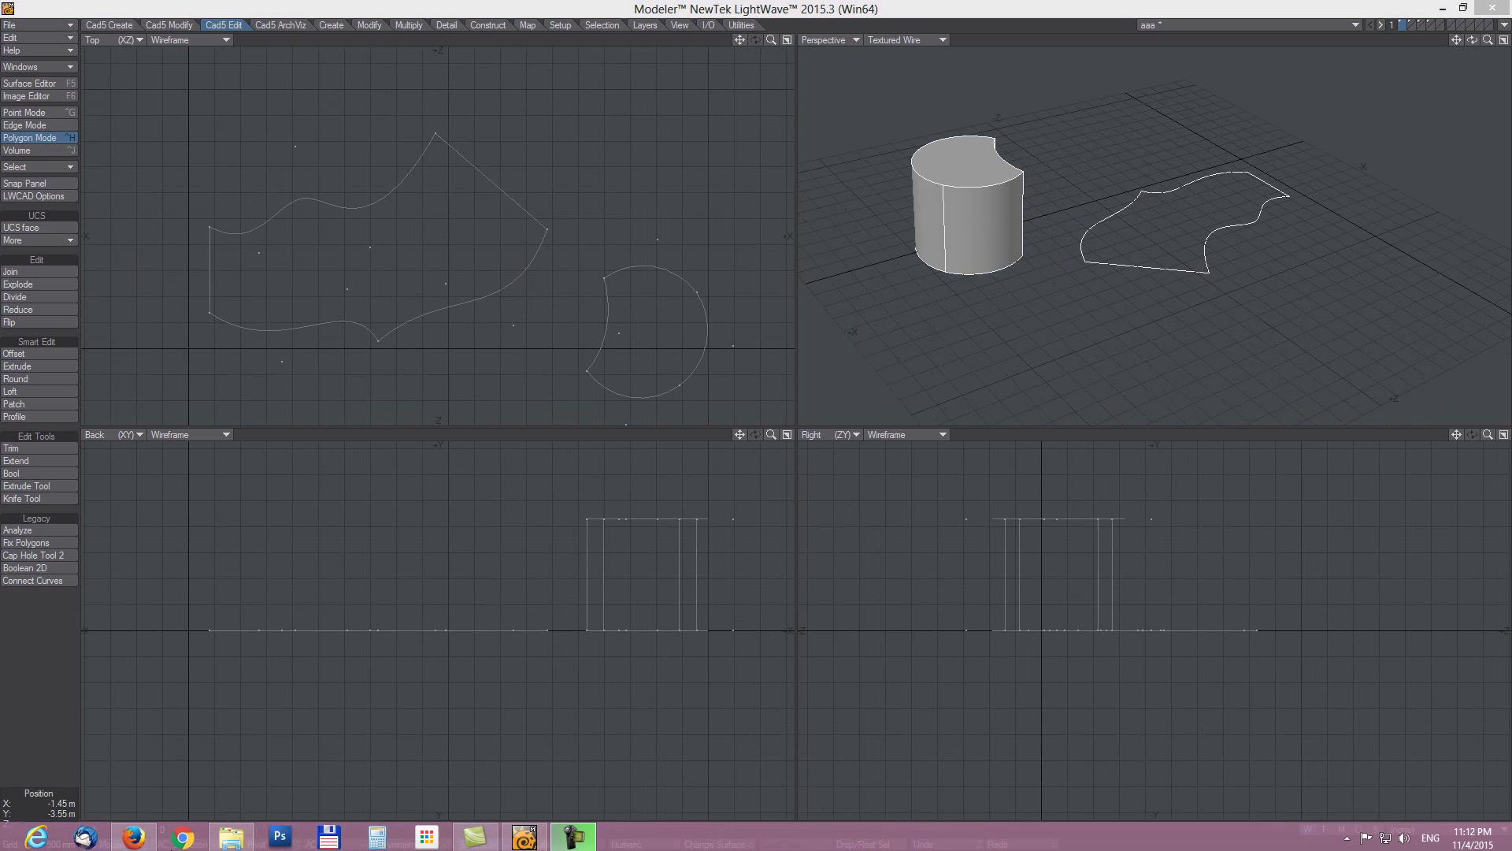
pyautogui.click(134, 841)
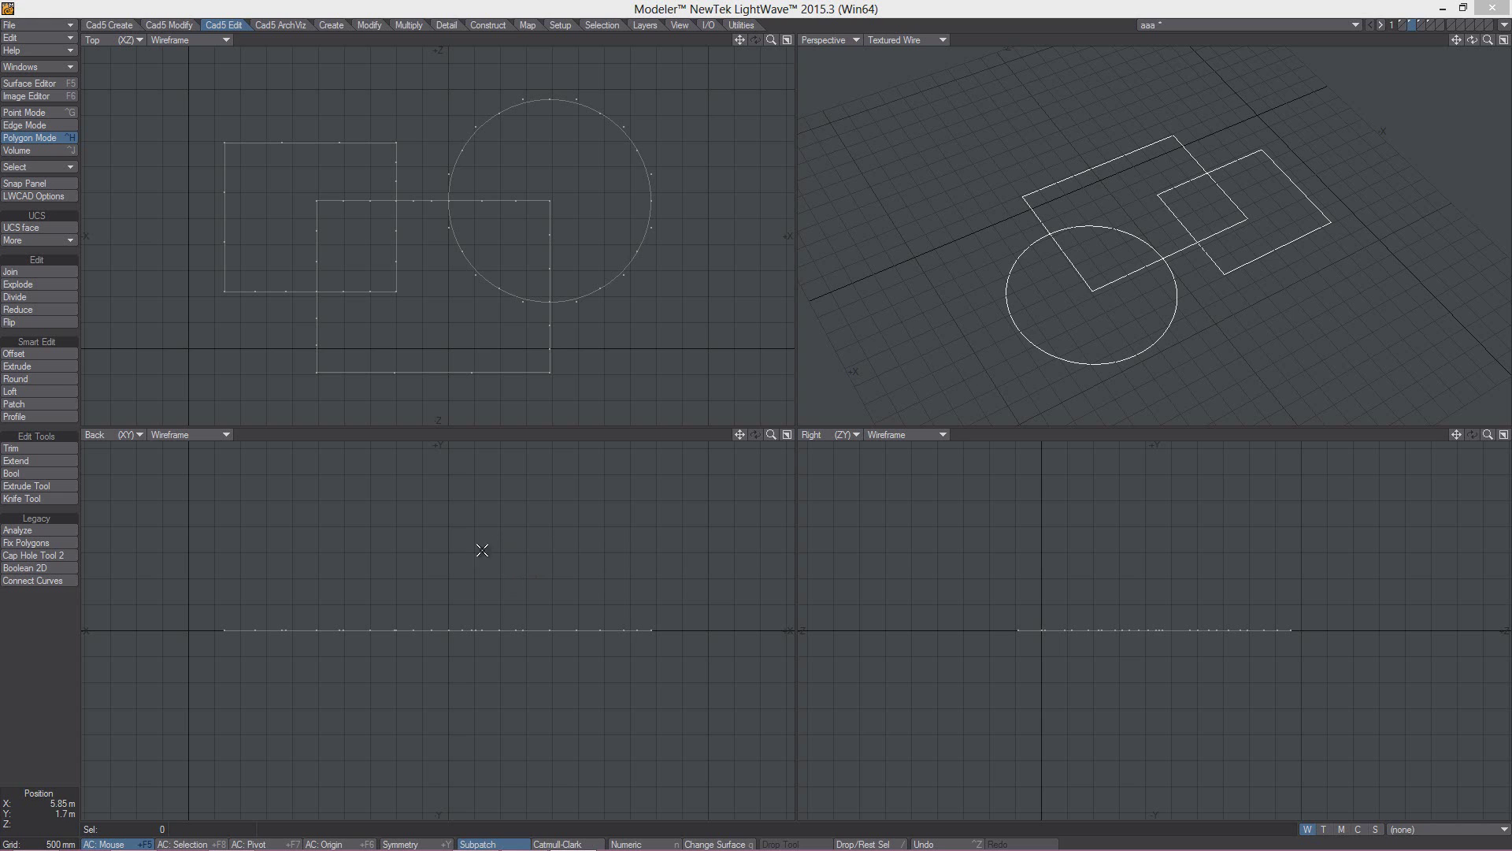
# - Select all curve pieces of the overlapping rectangles and circle and join them
pyautogui.moveTo(474, 536); pyautogui.dragTo(317, 537)
pyautogui.moveTo(266, 547)
pyautogui.mouseDown(button='right')
pyautogui.moveTo(203, 651)
pyautogui.moveTo(490, 675)
pyautogui.moveTo(693, 631)
pyautogui.moveTo(444, 519)
pyautogui.moveTo(196, 540)
pyautogui.mouseUp(button='right')
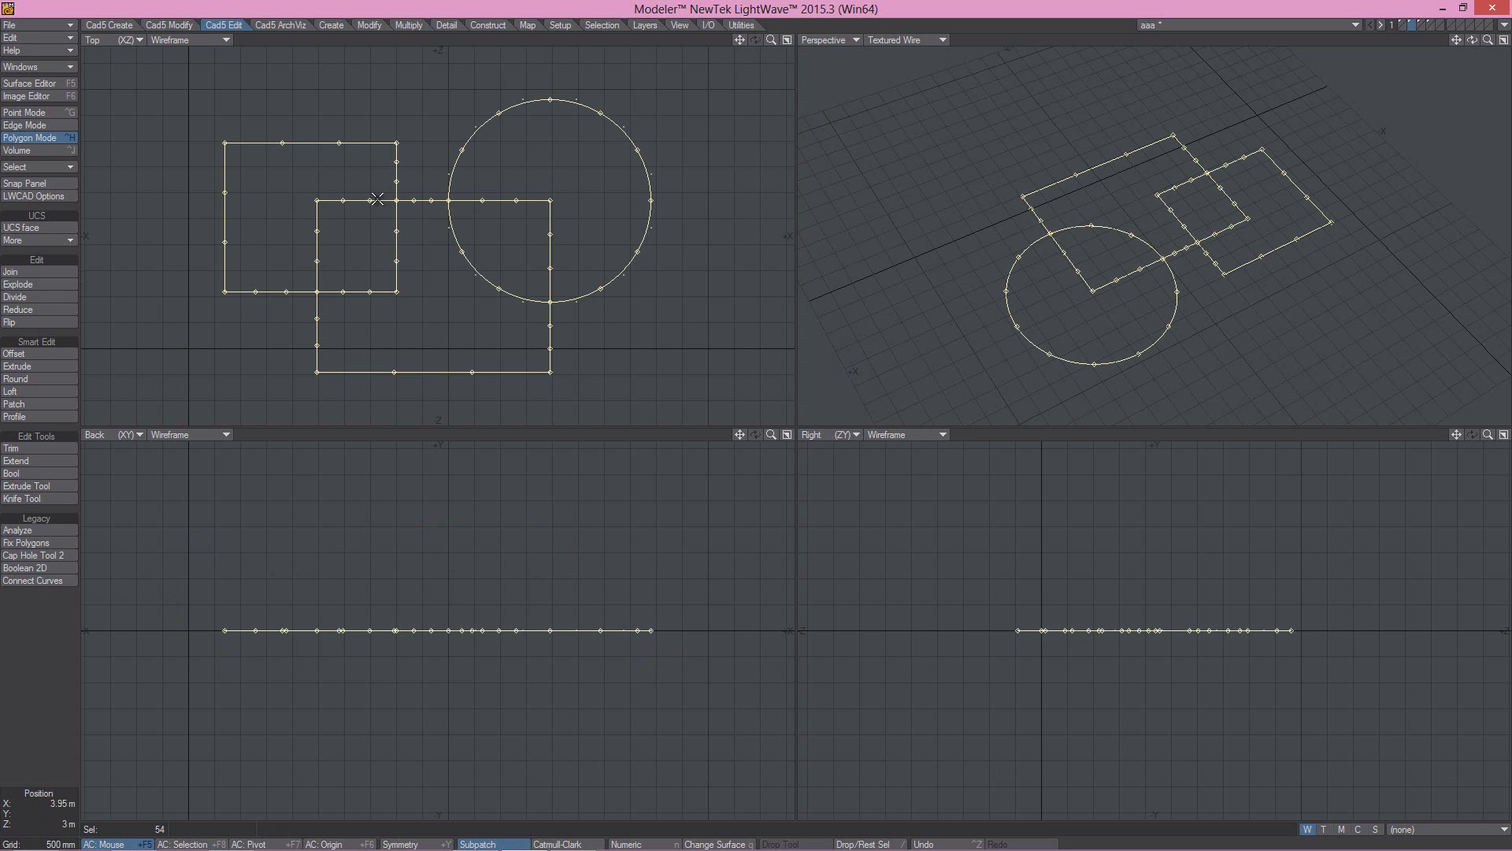
pyautogui.click(29, 271)
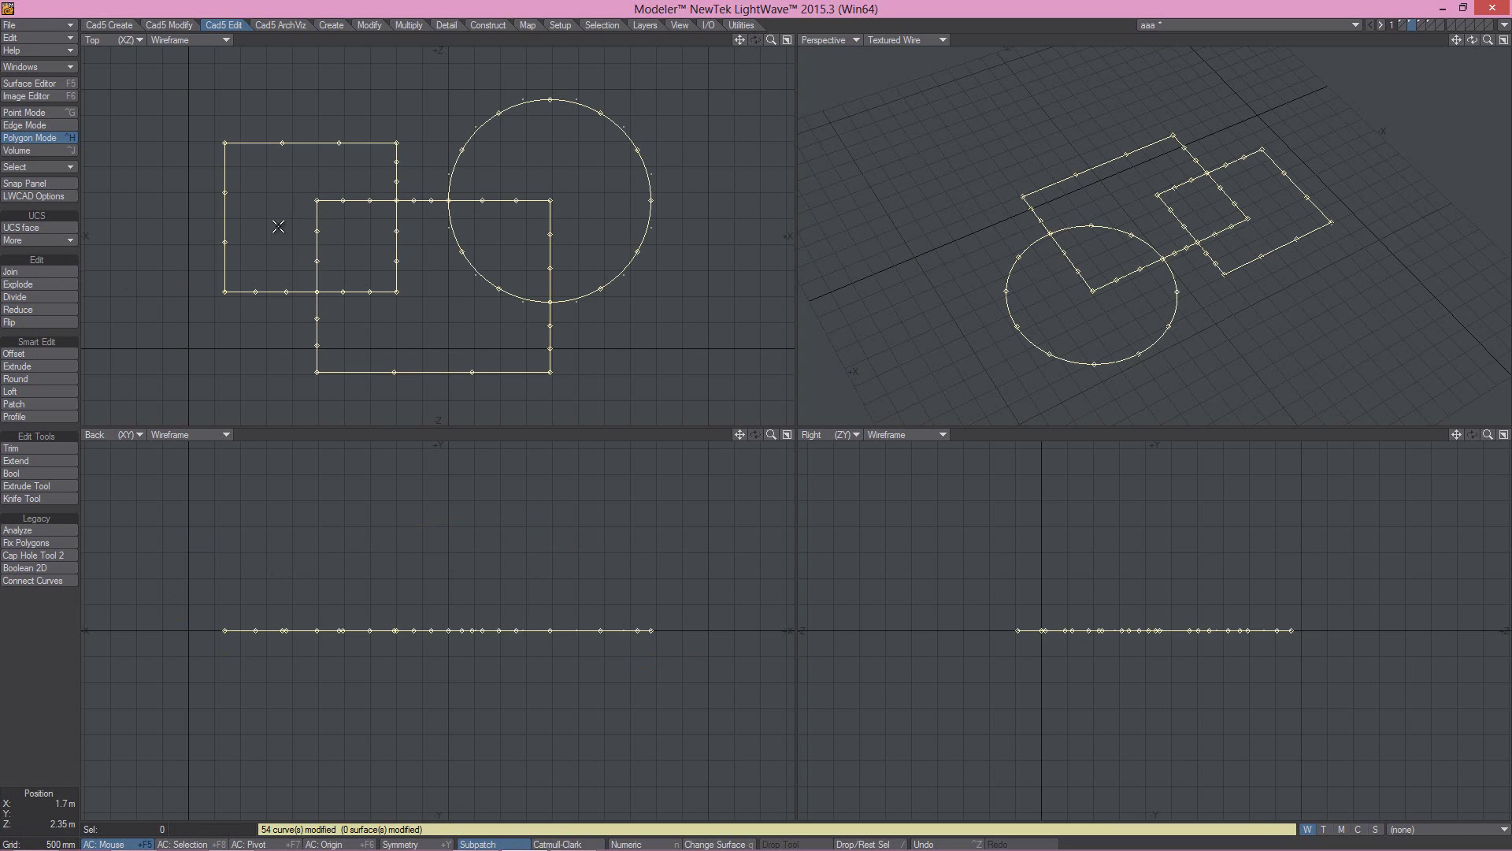
# - Pick the rectangle and circle curves one by one around their intersections to examine how they are joined
pyautogui.click(342, 200)
pyautogui.click(364, 200)
pyautogui.click(410, 200)
pyautogui.click(411, 200)
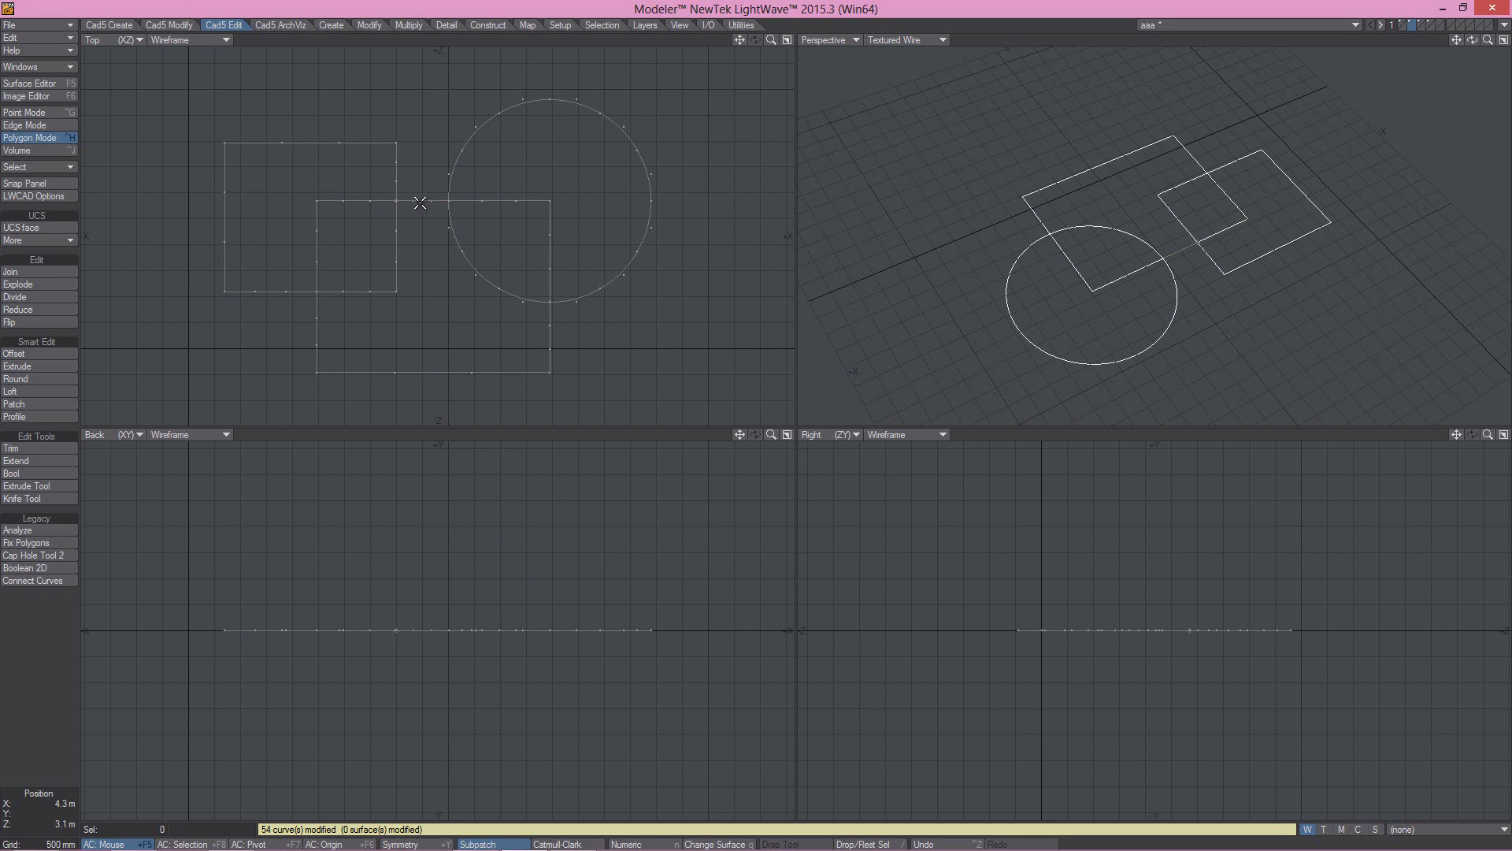
pyautogui.click(472, 259)
pyautogui.click(466, 258)
pyautogui.click(549, 226)
pyautogui.click(549, 229)
pyautogui.click(605, 267)
pyautogui.click(623, 277)
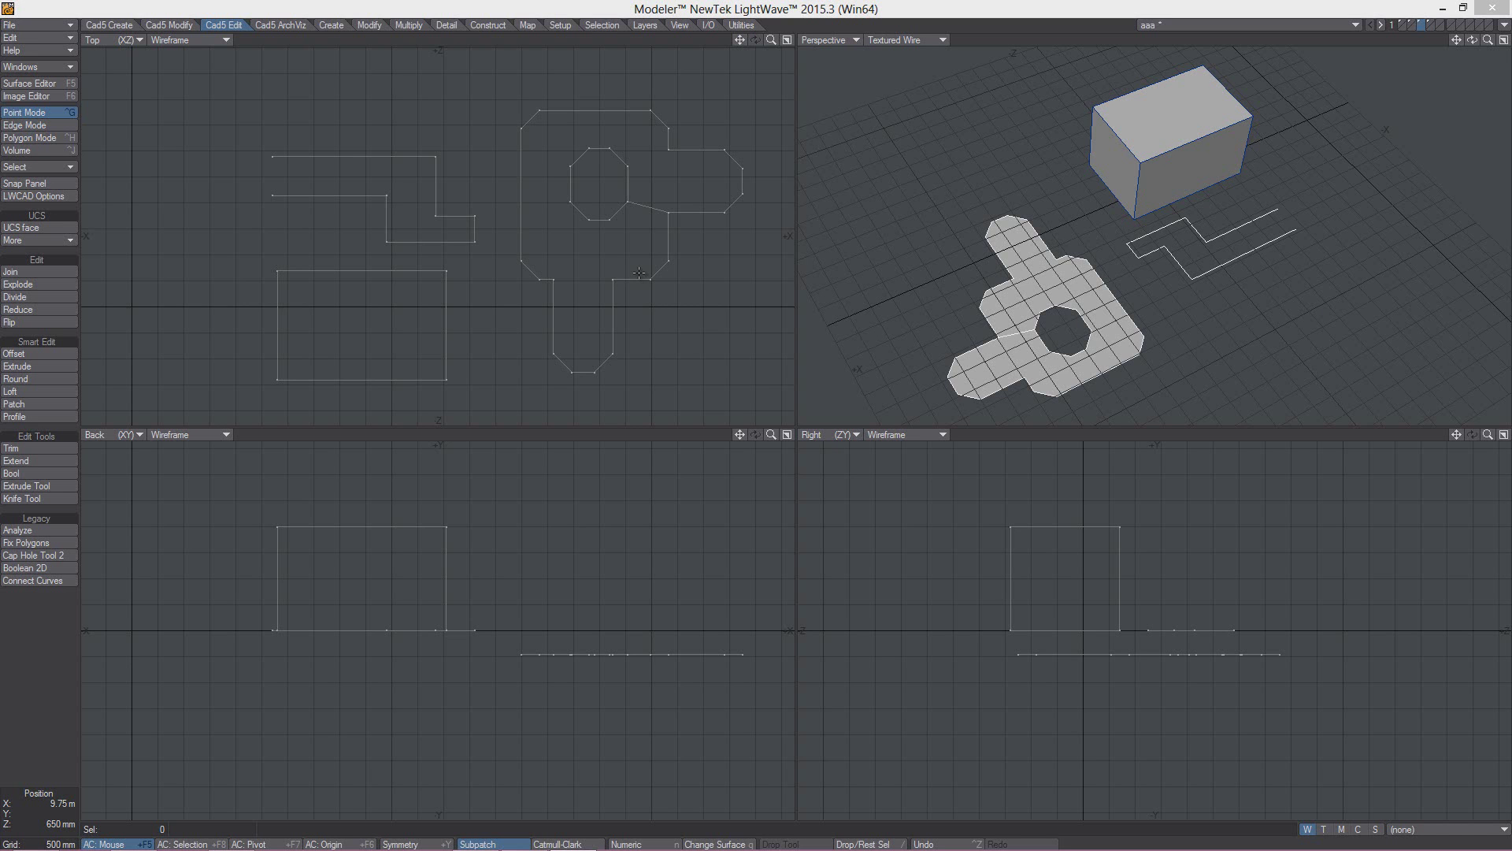
# - Divide all the curves and surfaces with a count of 8, close the numeric settings, and simplify the geometry with Reduce
pyautogui.click(17, 297)
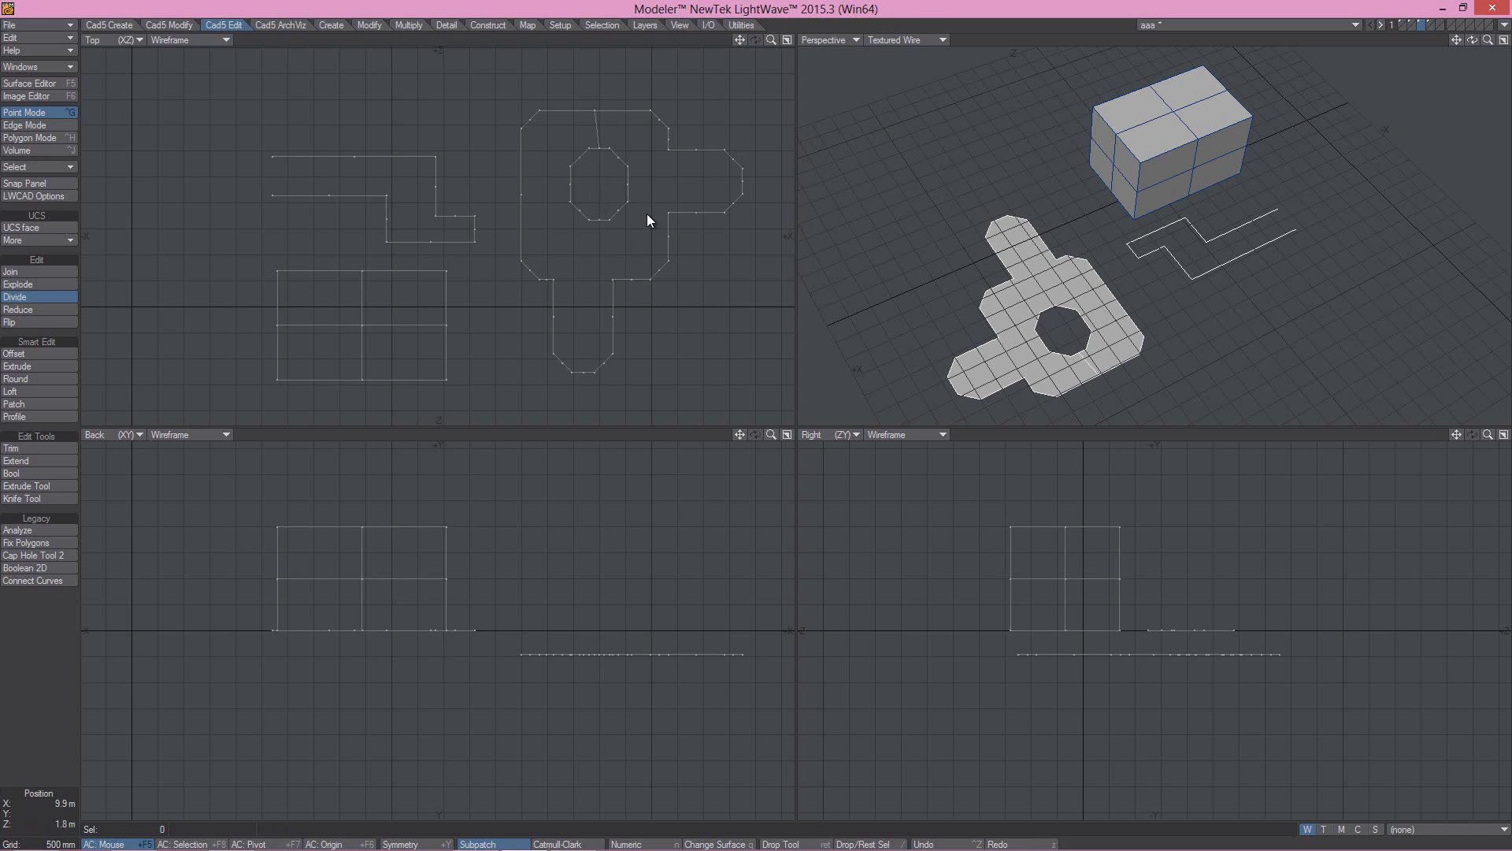
pyautogui.press('n')
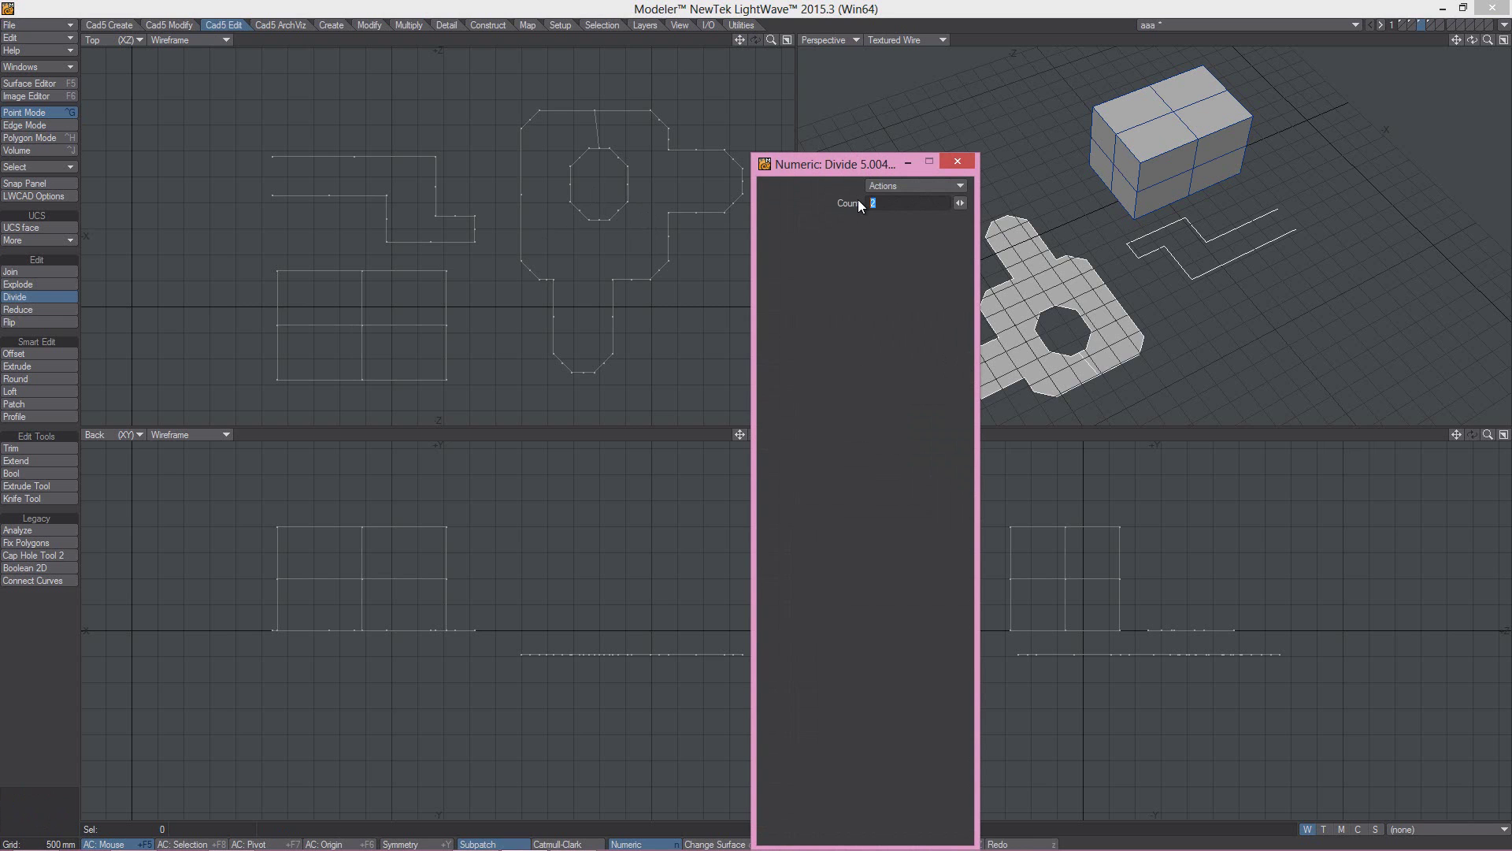
pyautogui.write('8')
pyautogui.press('Return')
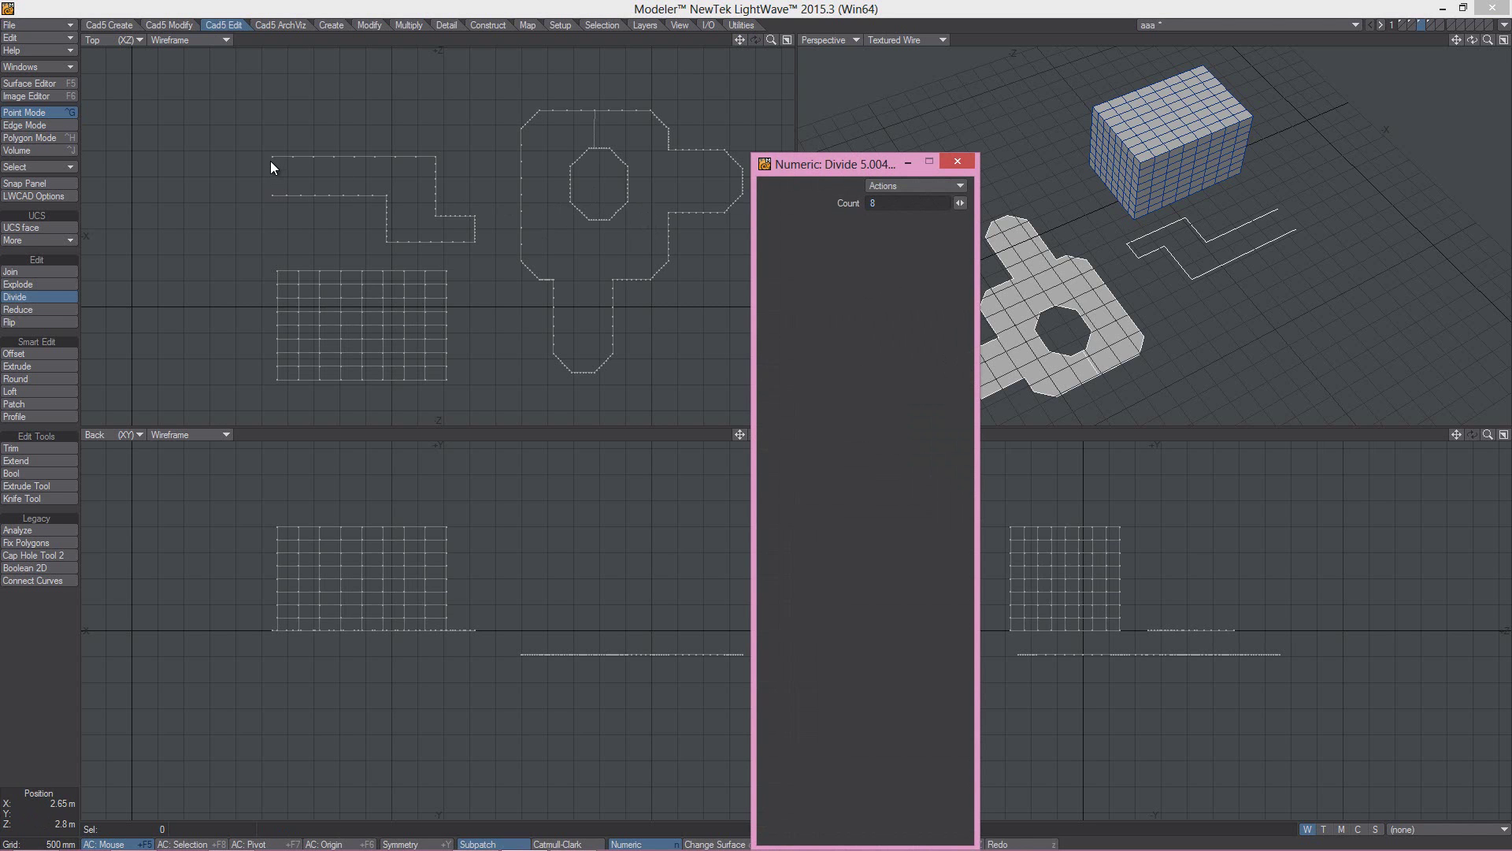
pyautogui.moveTo(796, 161); pyautogui.dragTo(809, 275)
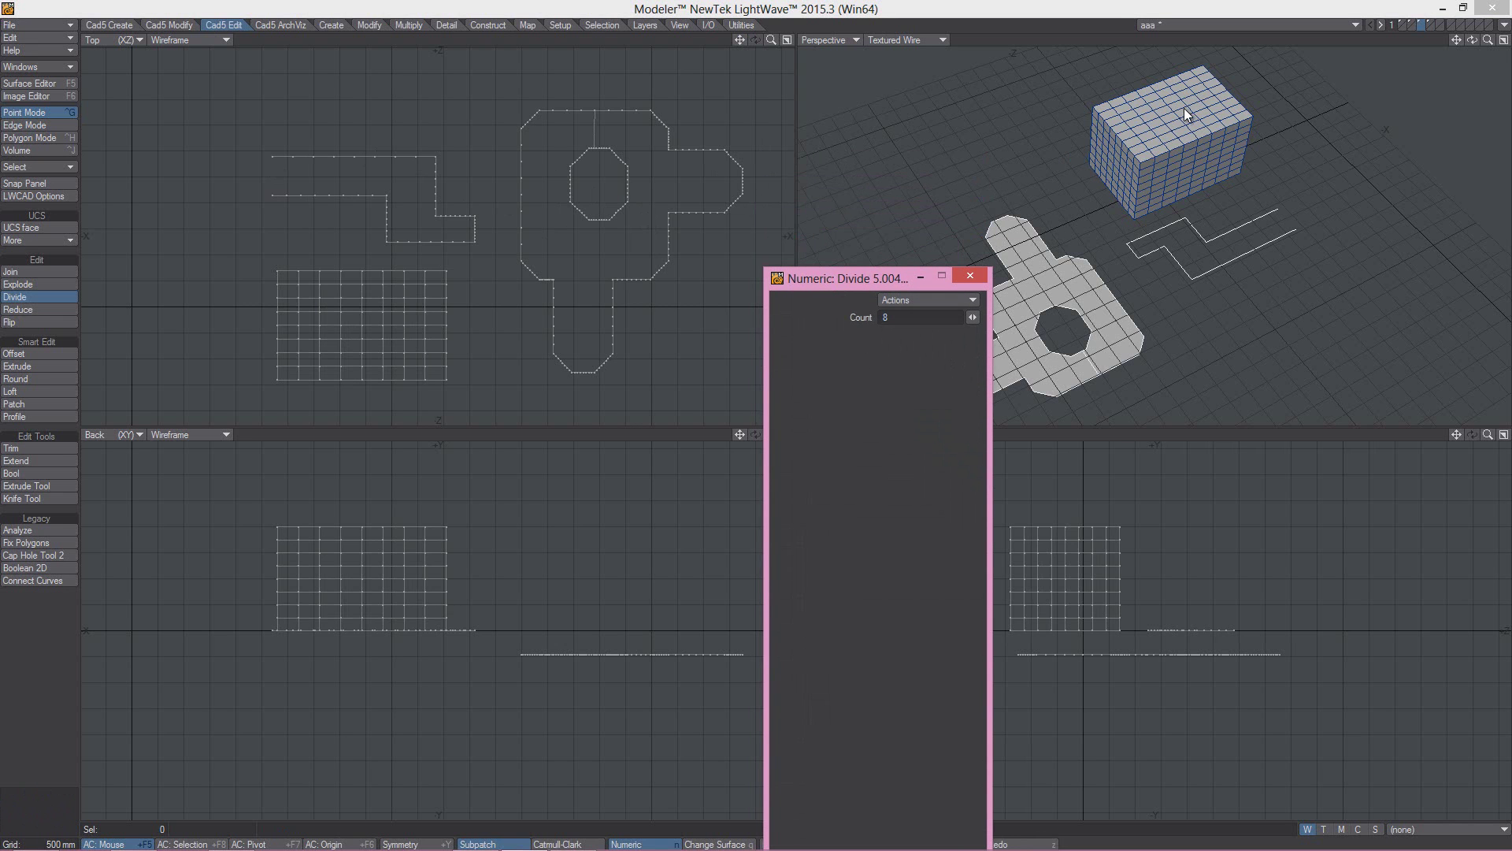
pyautogui.moveTo(854, 282); pyautogui.dragTo(734, 290)
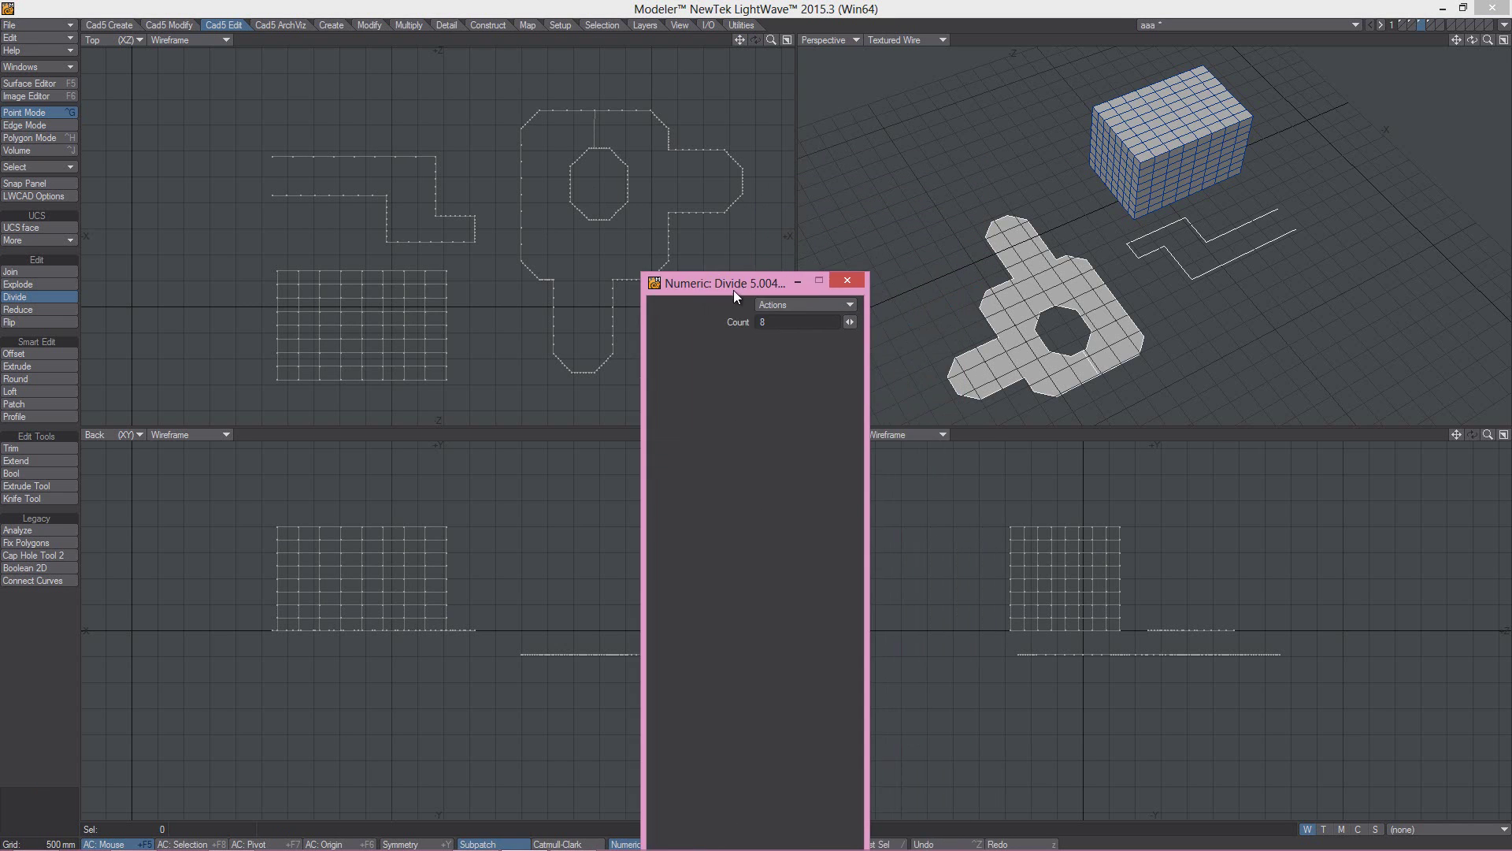
pyautogui.keyDown('alt'); pyautogui.moveTo(1071, 315); pyautogui.dragTo(1028, 325); pyautogui.keyUp('alt')
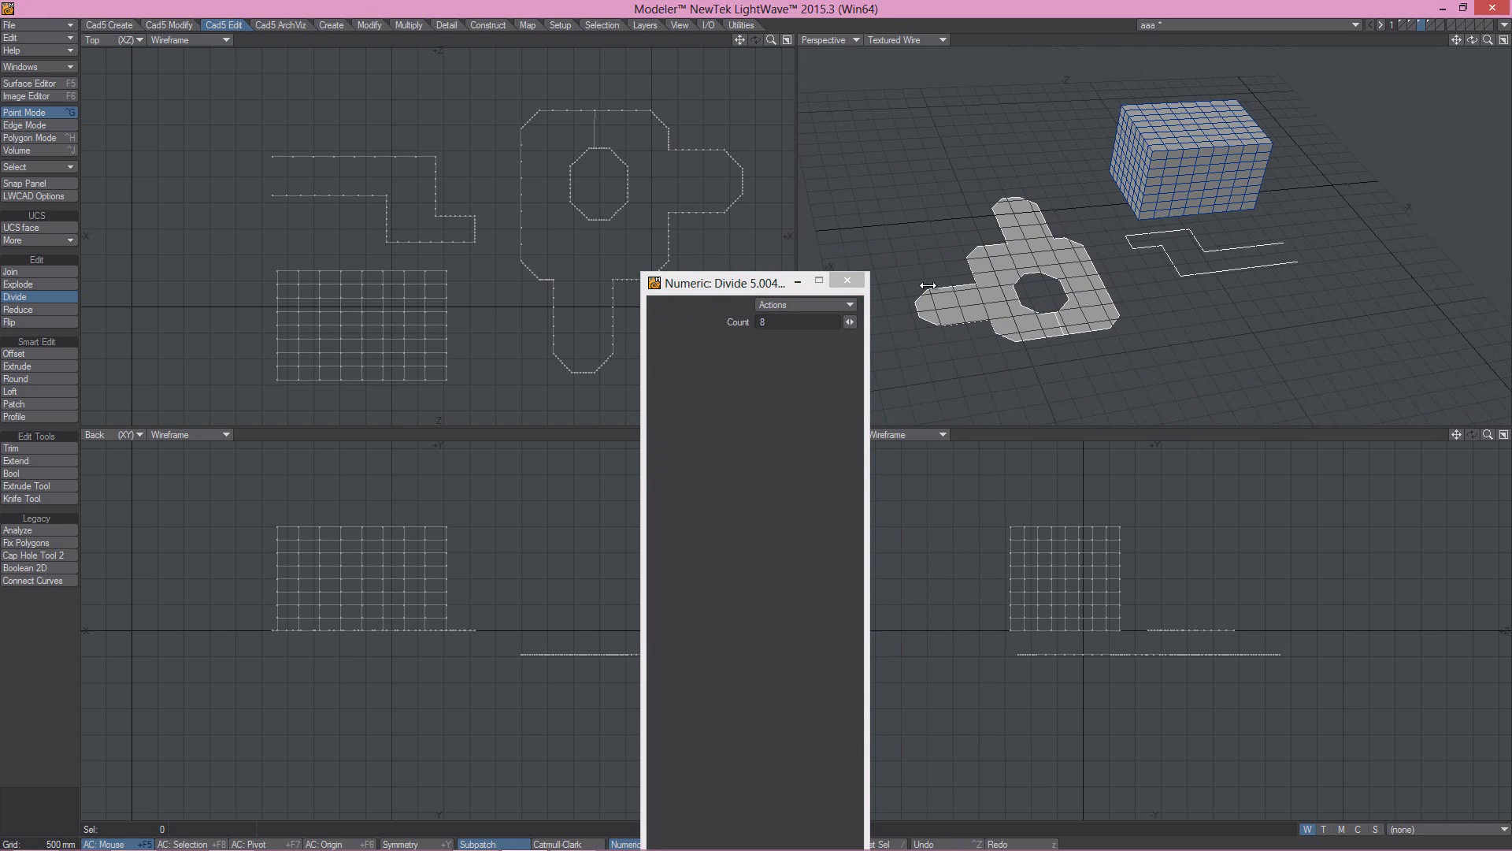
pyautogui.moveTo(706, 284); pyautogui.dragTo(766, 307)
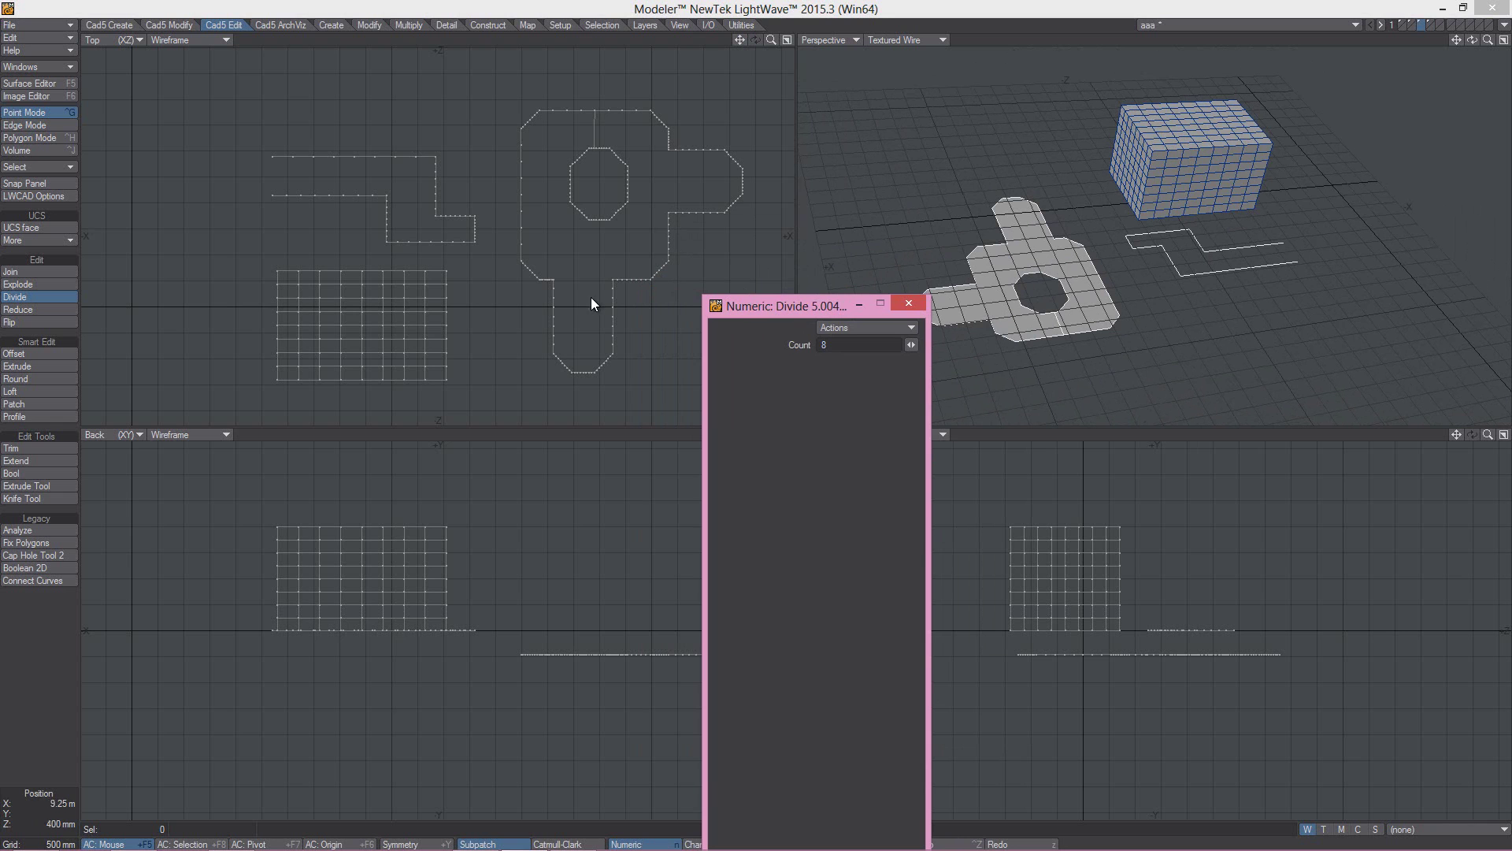
pyautogui.click(910, 304)
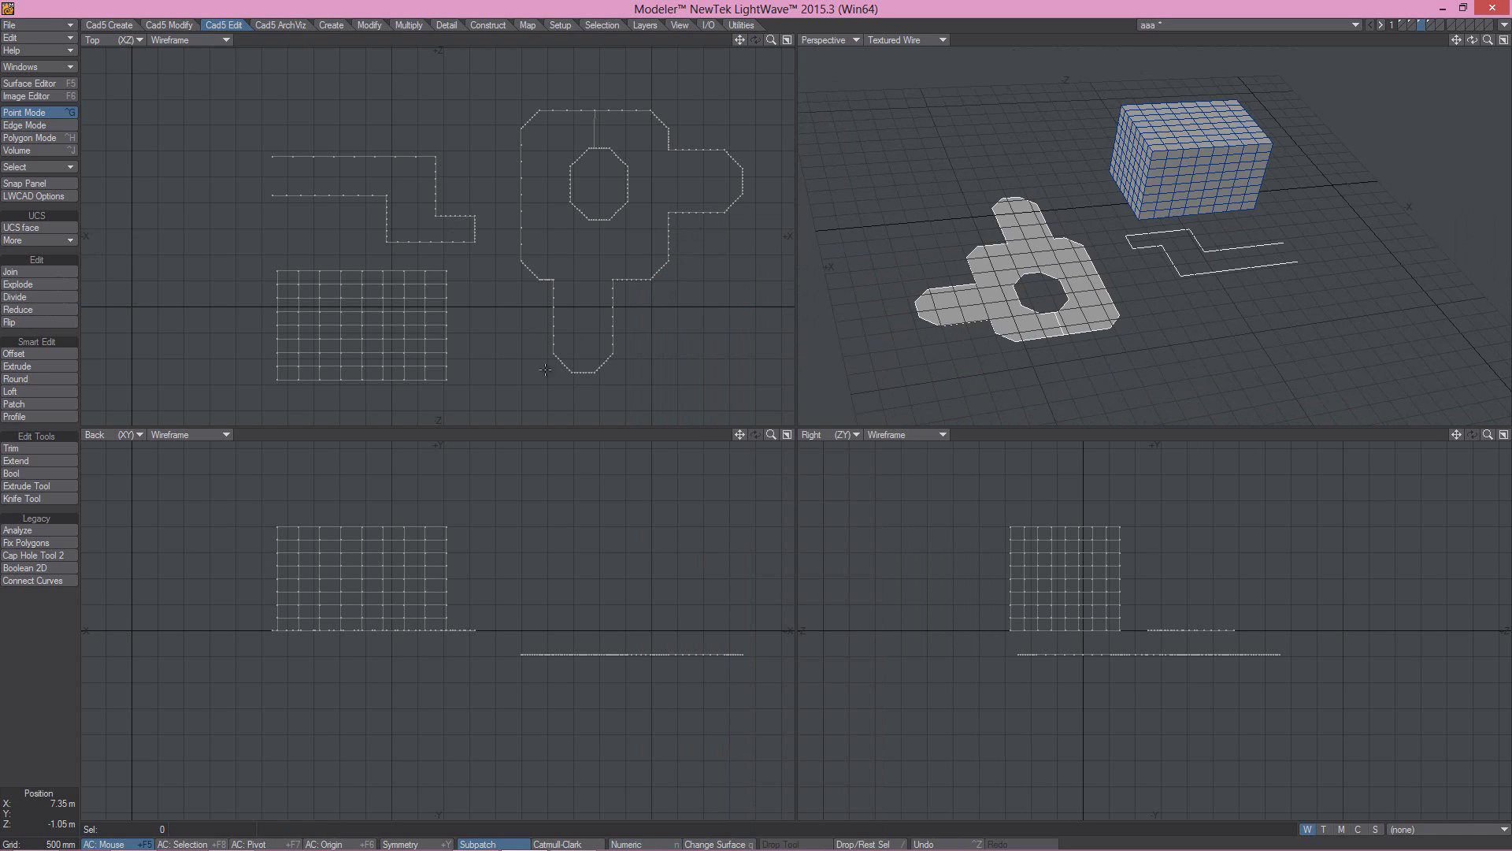
pyautogui.click(19, 309)
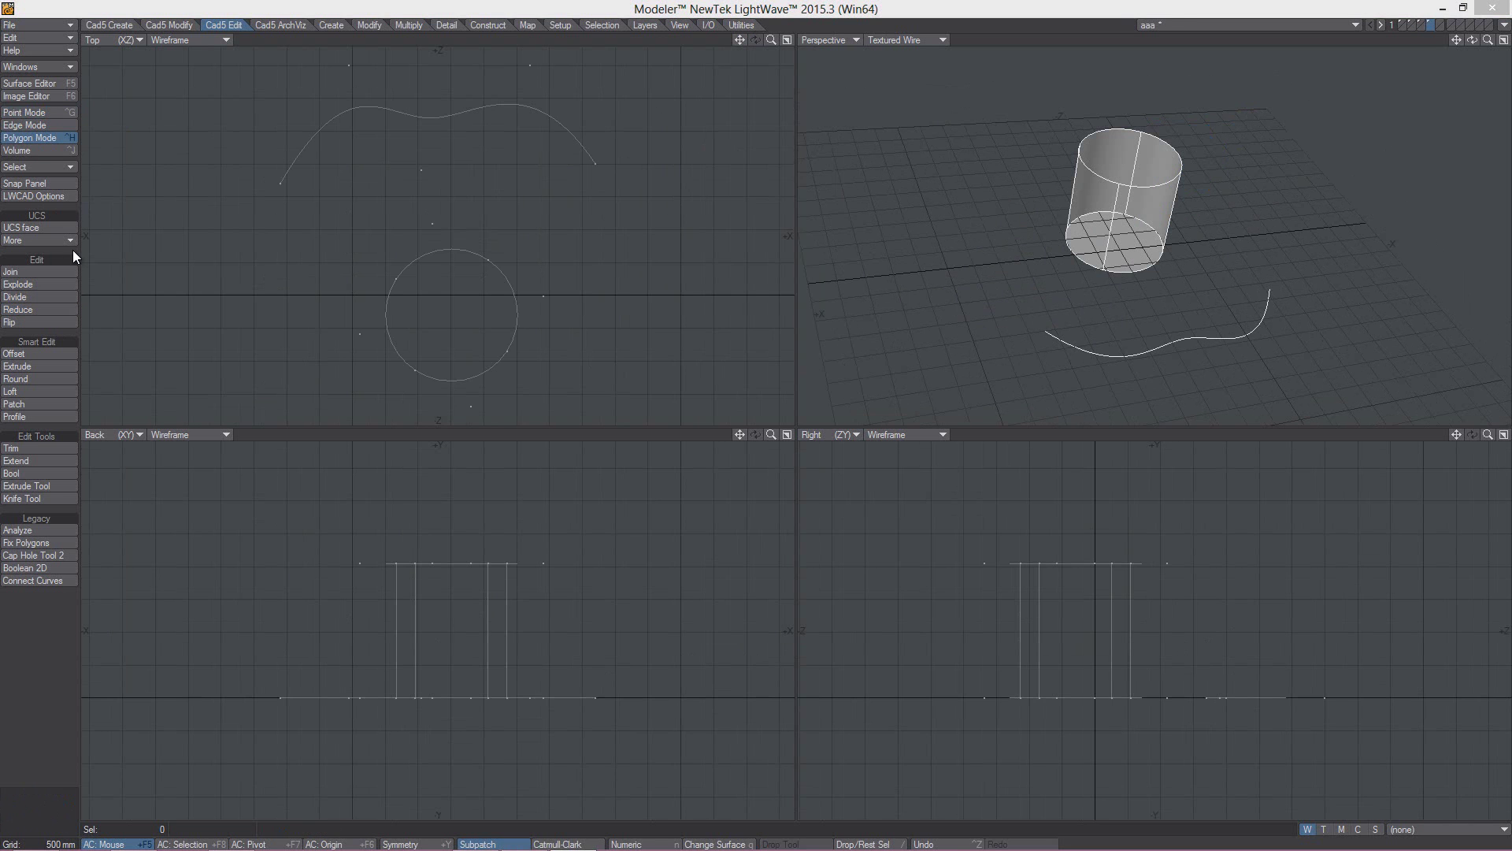
# - Flip the cylinder's surfaces so they face outward, then select only the wavy curve and flip its direction
pyautogui.click(36, 321)
pyautogui.hotkey('ctrl', 'z')
pyautogui.click(37, 322)
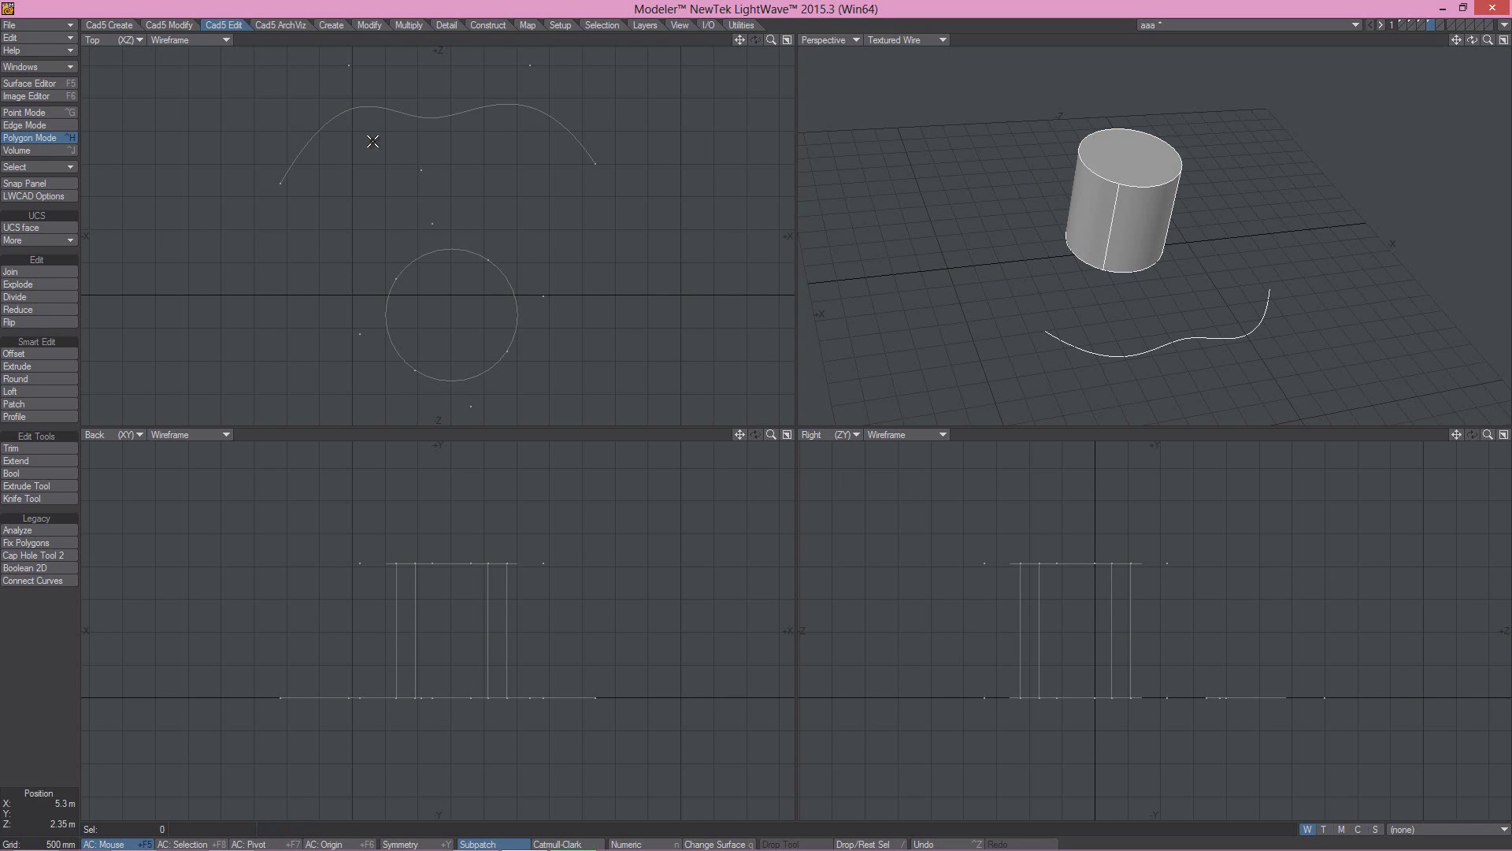
pyautogui.click(416, 114)
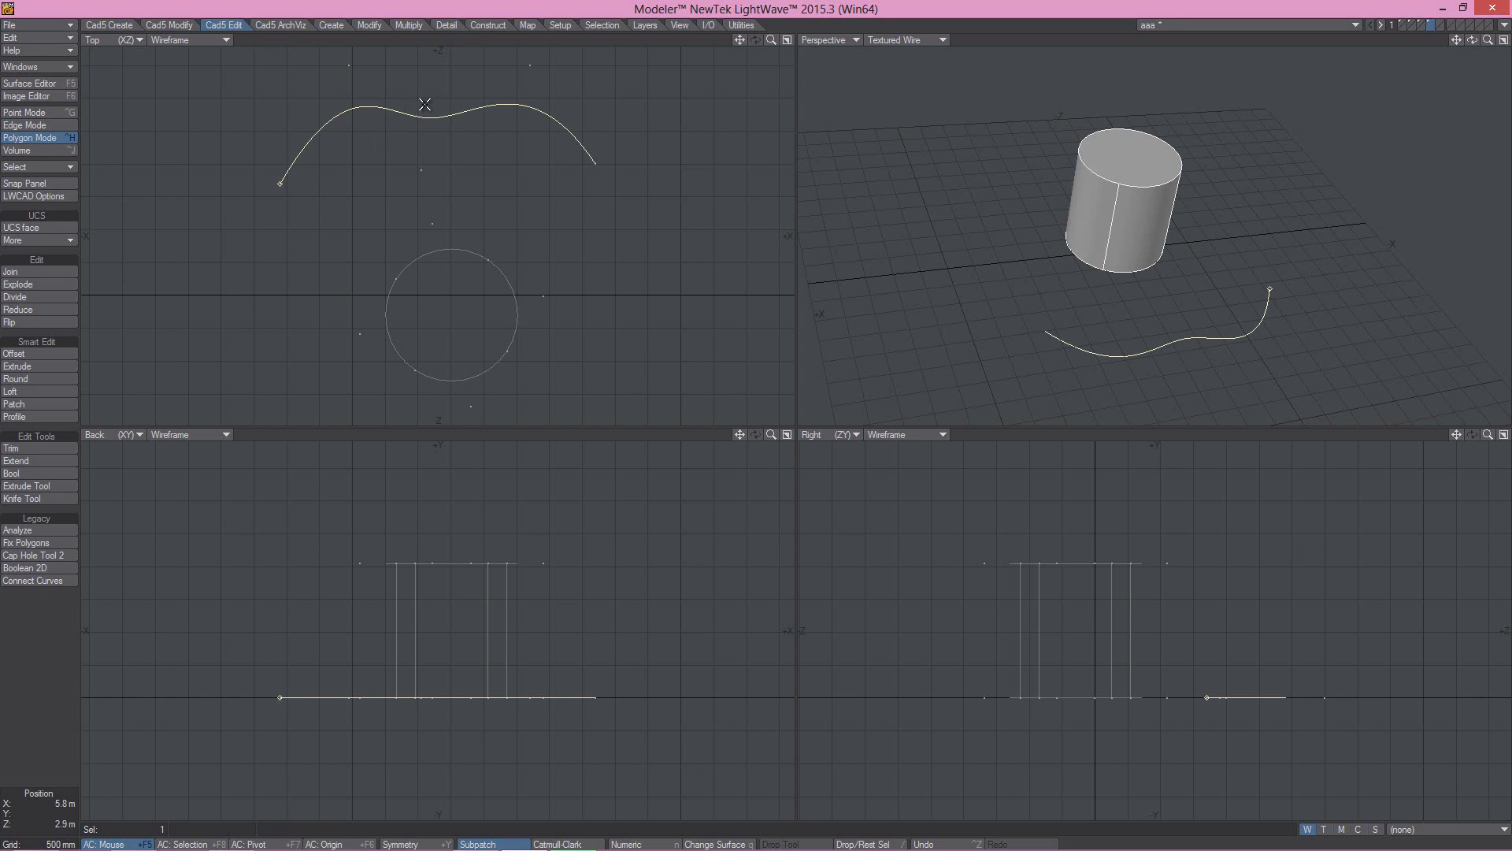
pyautogui.click(32, 324)
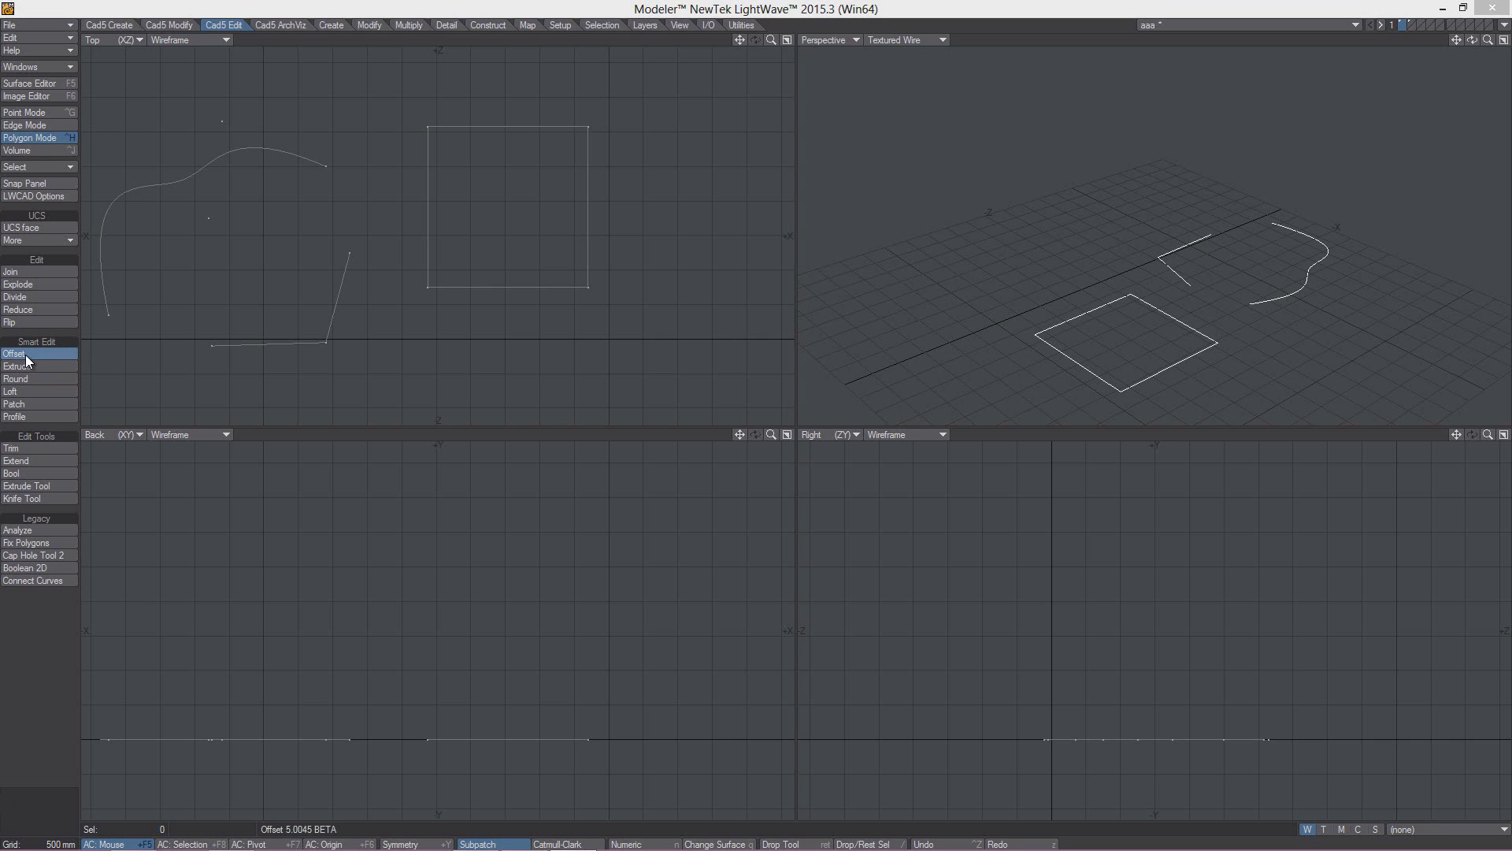
# - Activate Offset, then switch to Firefox and review the manual's Edge Selection and Surface Selection pages
pyautogui.click(25, 355)
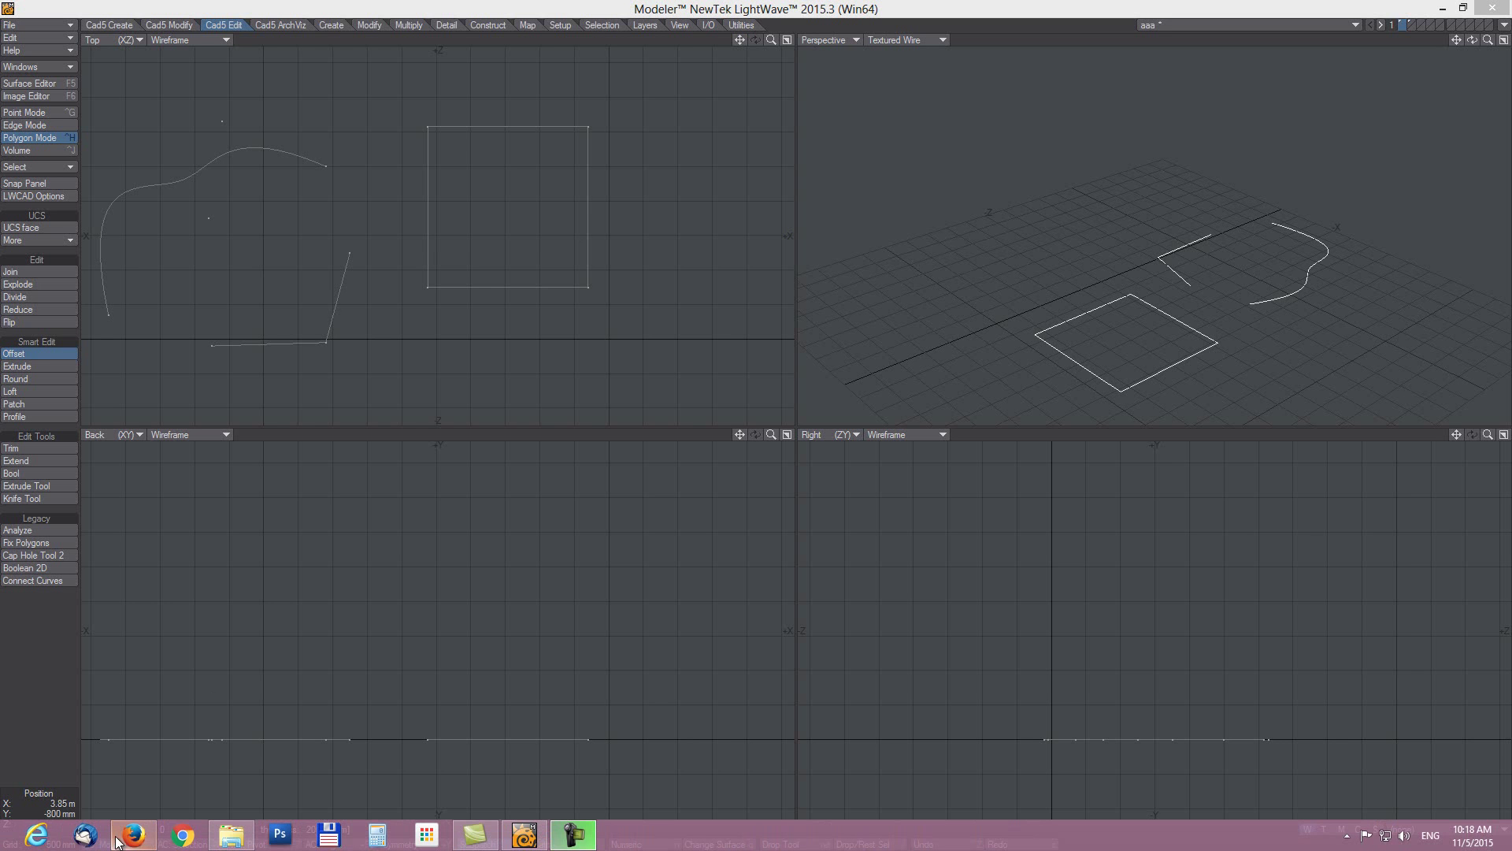
pyautogui.click(126, 837)
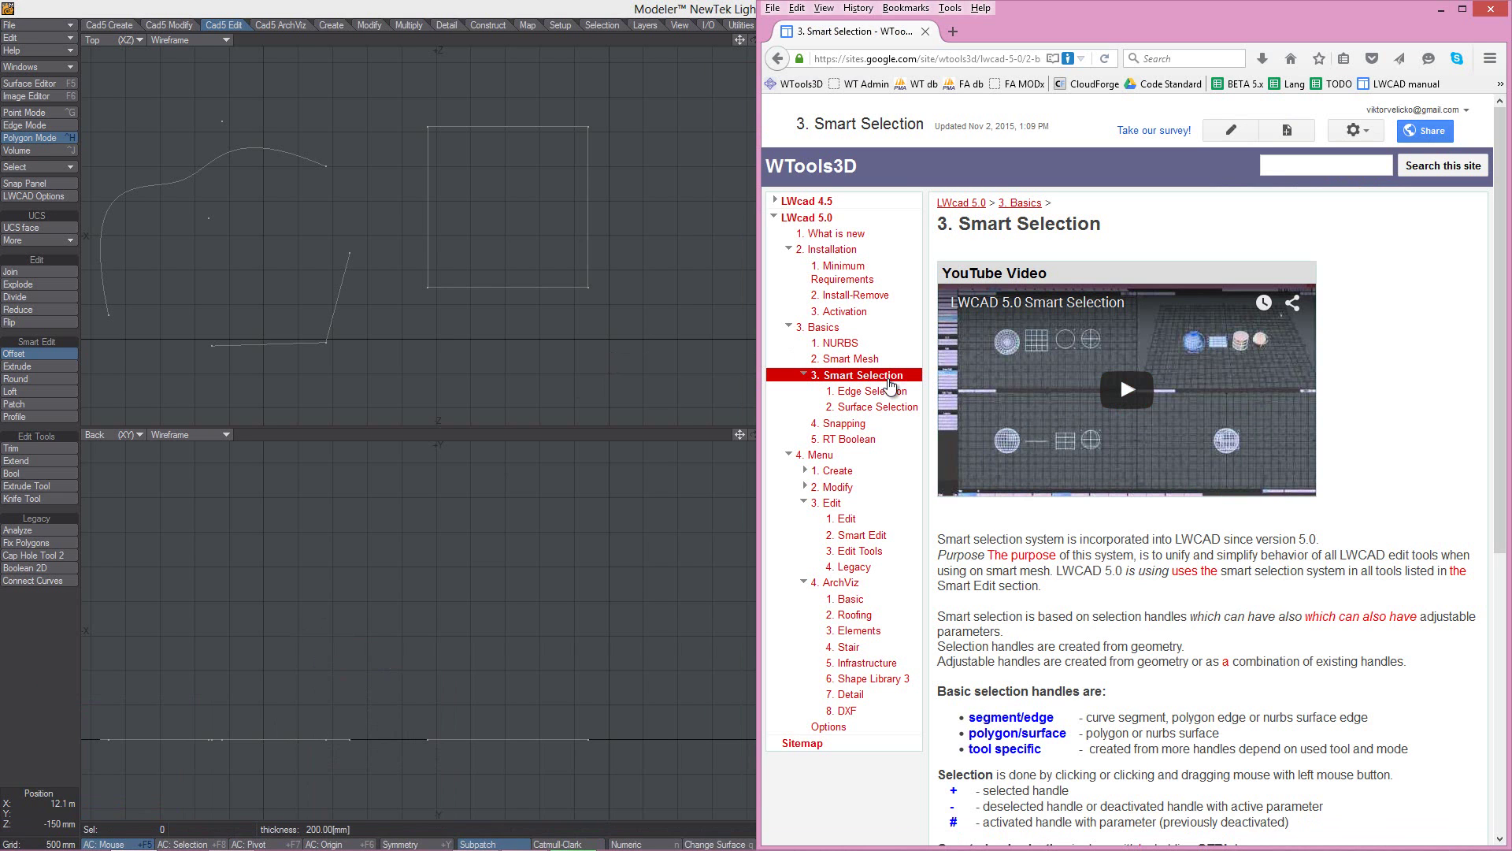
pyautogui.click(866, 397)
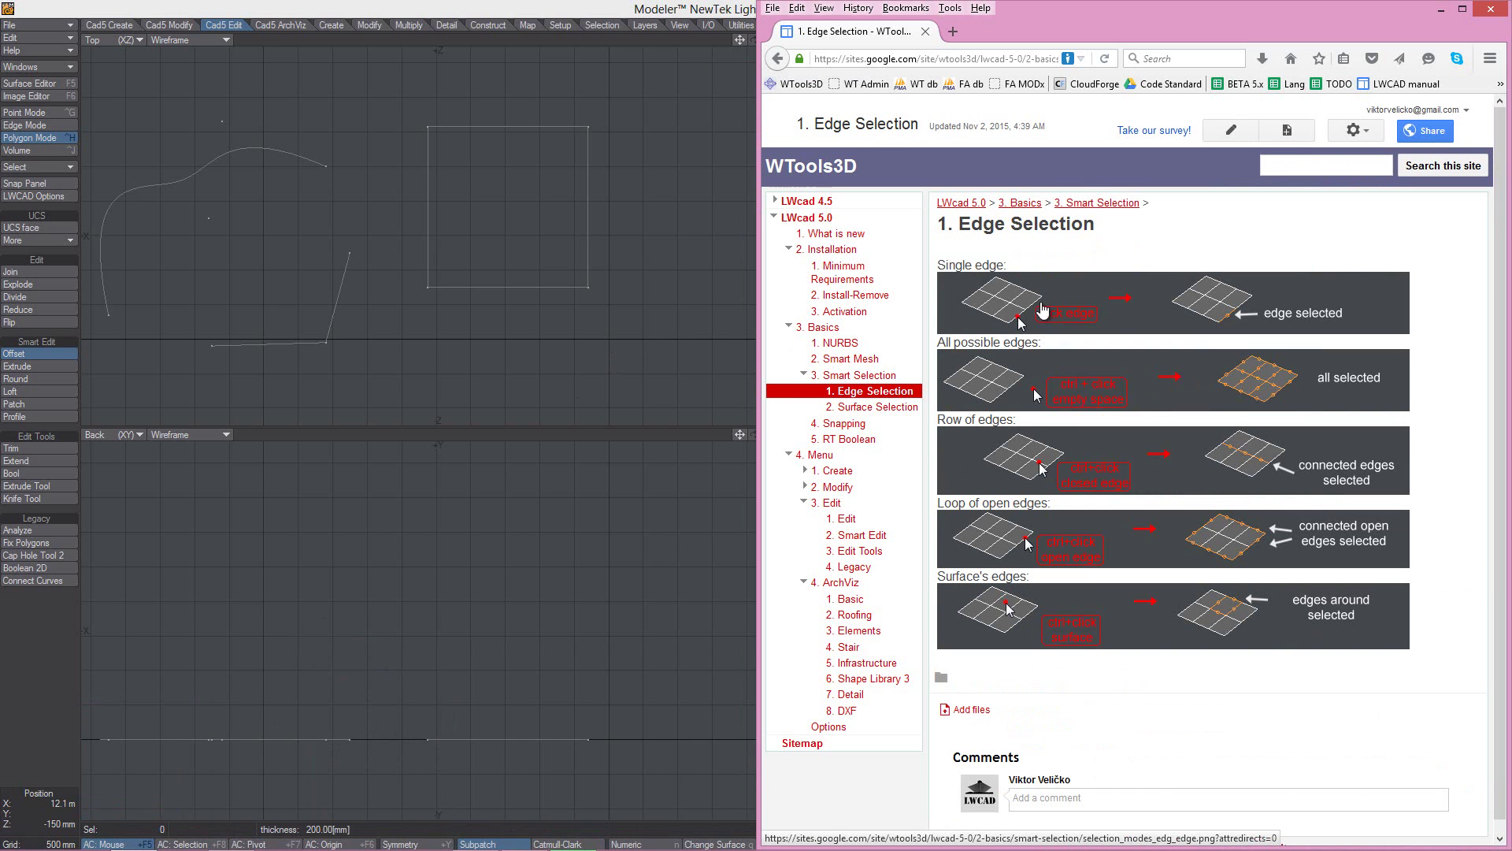
pyautogui.click(854, 408)
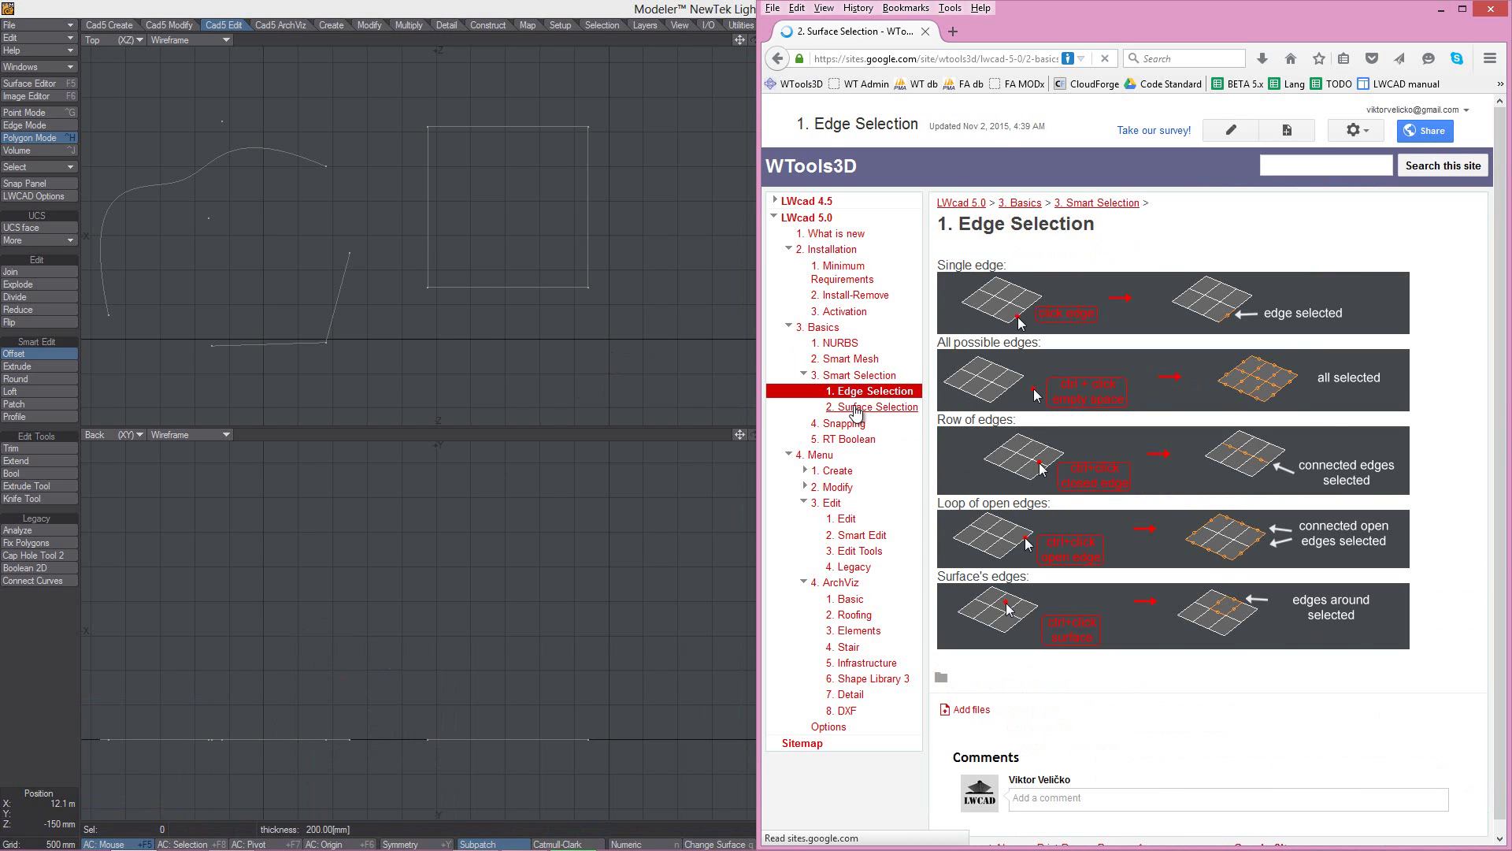
pyautogui.scroll(-3, 1350, 688)
pyautogui.scroll(-1, 1350, 687)
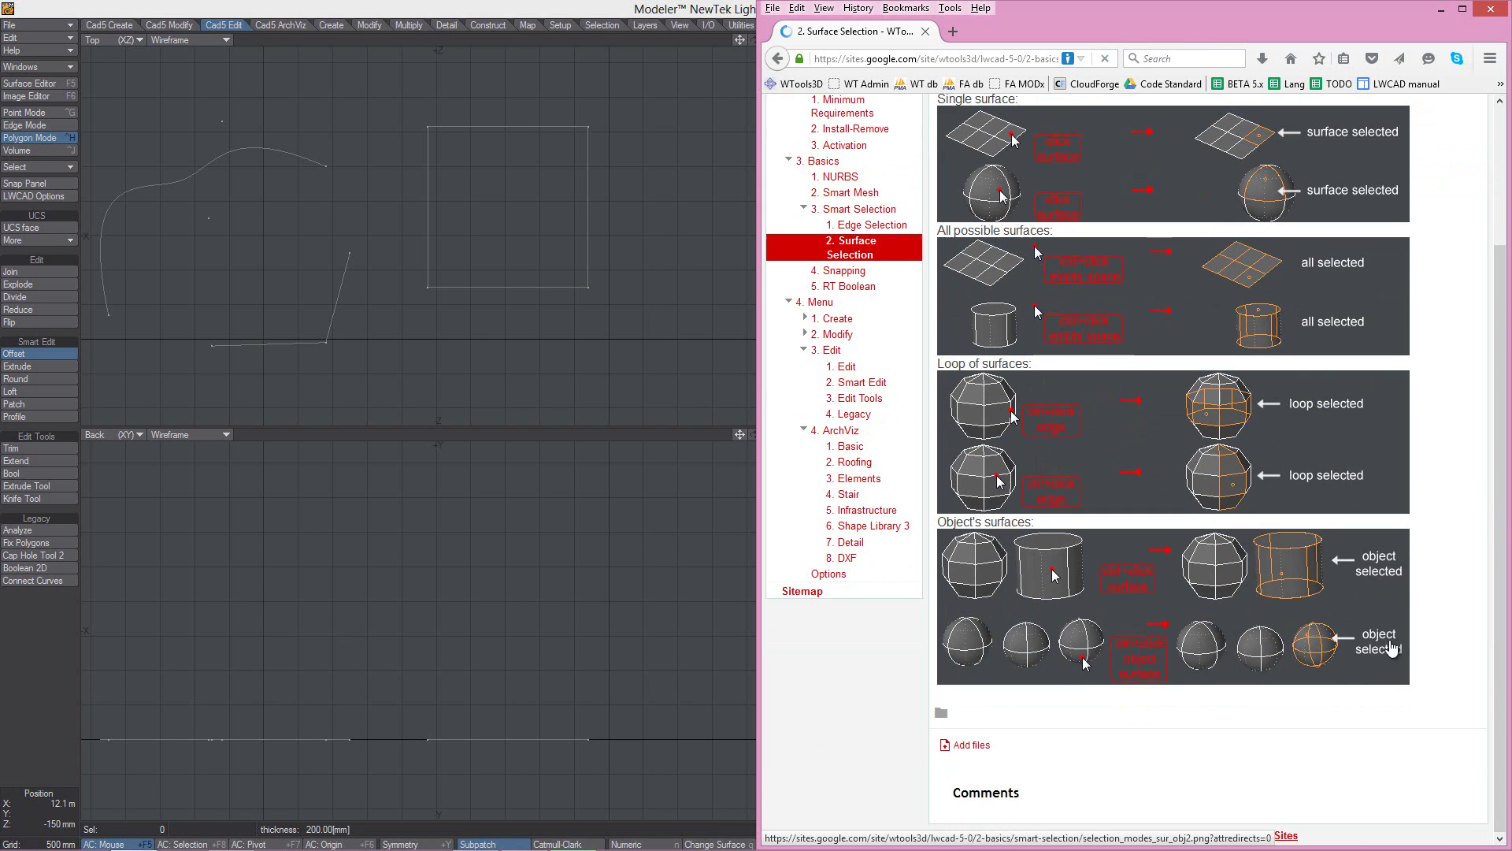
pyautogui.scroll(4, 1287, 591)
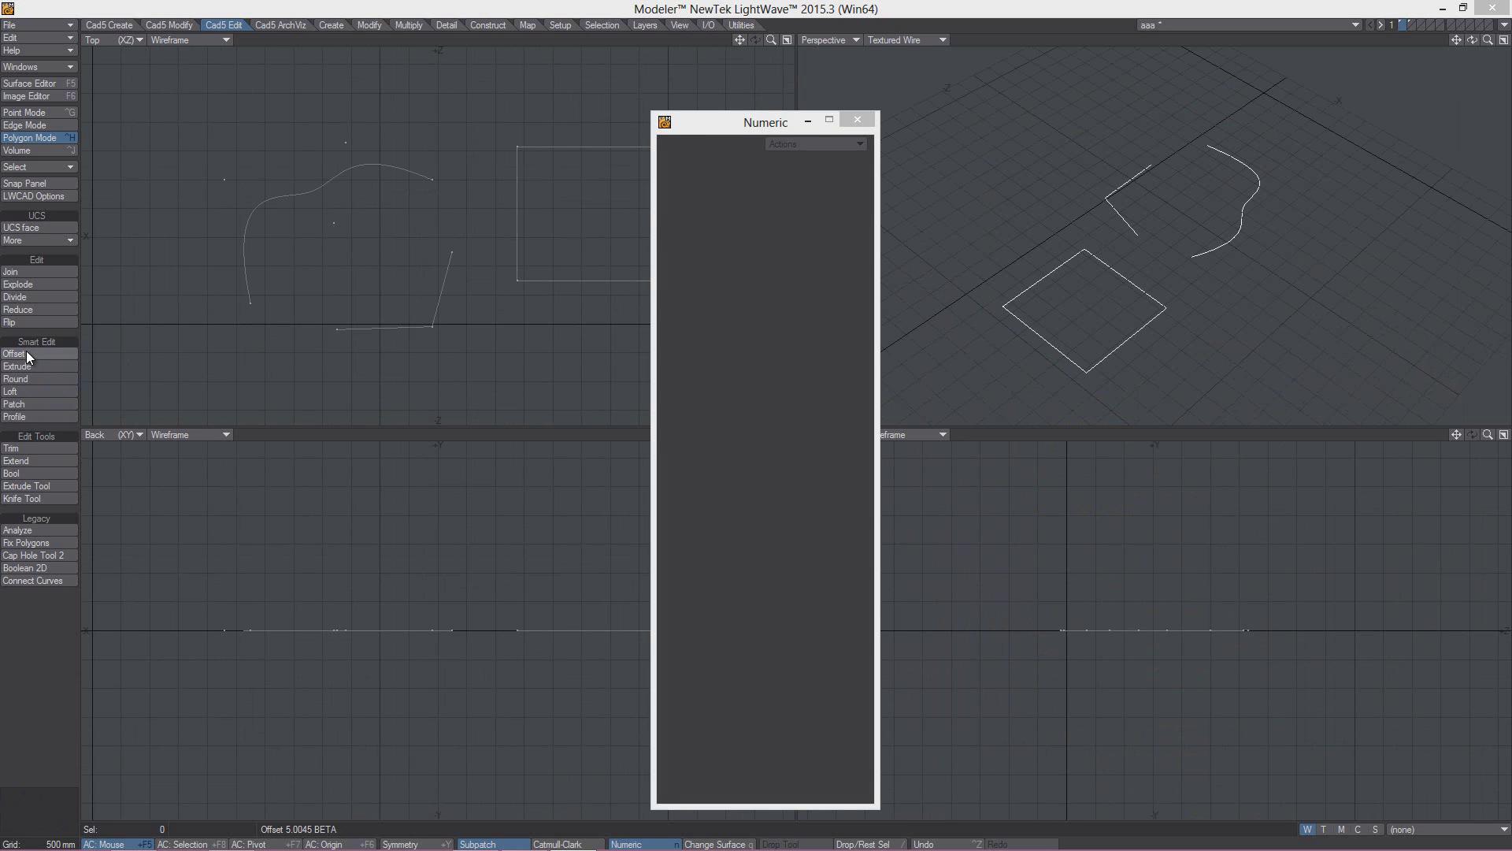
# - Set Offset to single mode and preview a -50 mm offset of the wavy curve
pyautogui.click(29, 353)
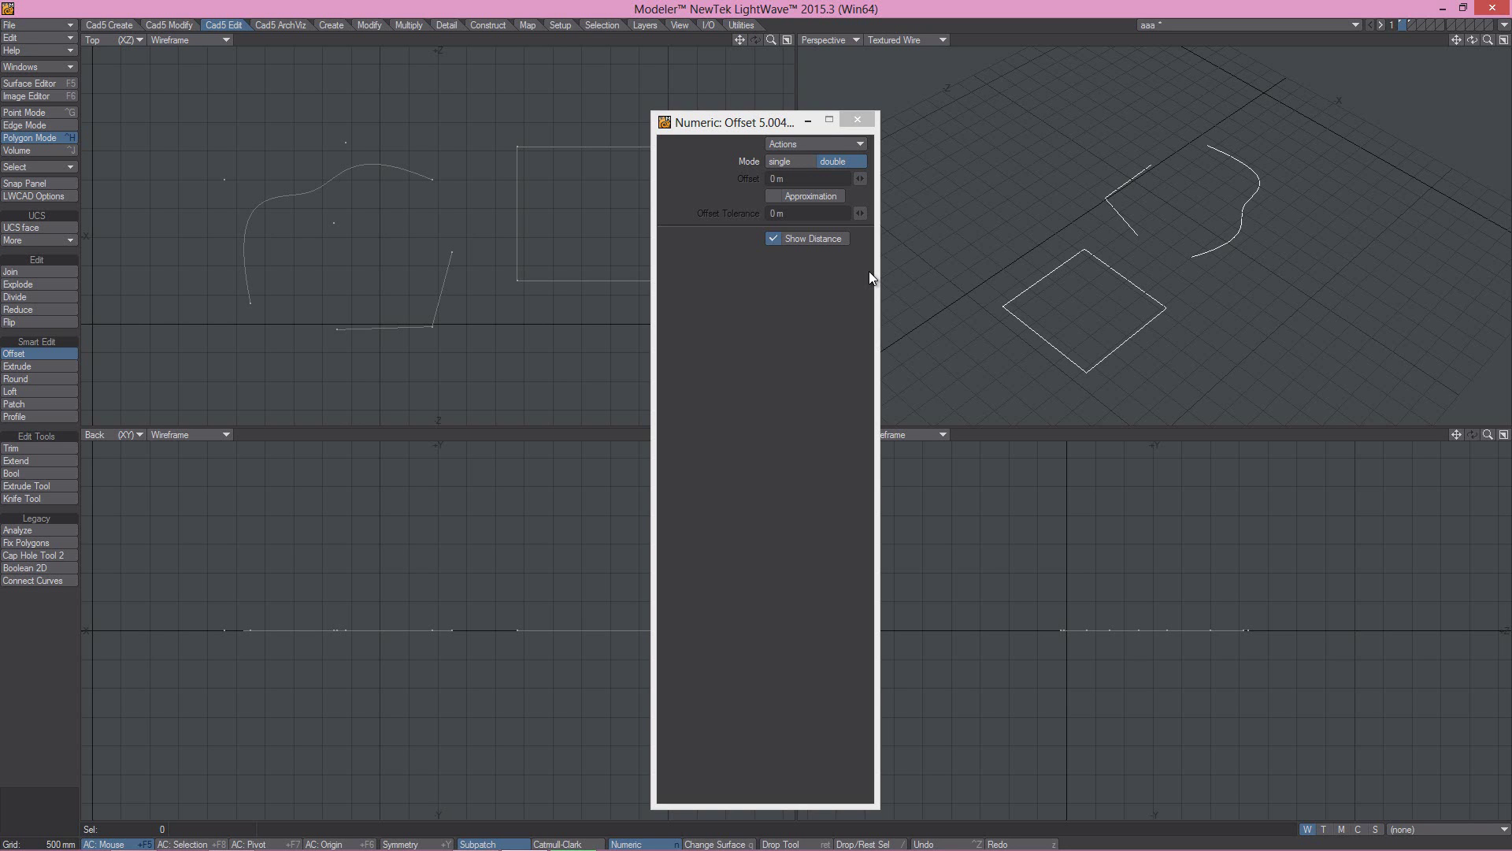
pyautogui.moveTo(742, 125); pyautogui.dragTo(775, 121)
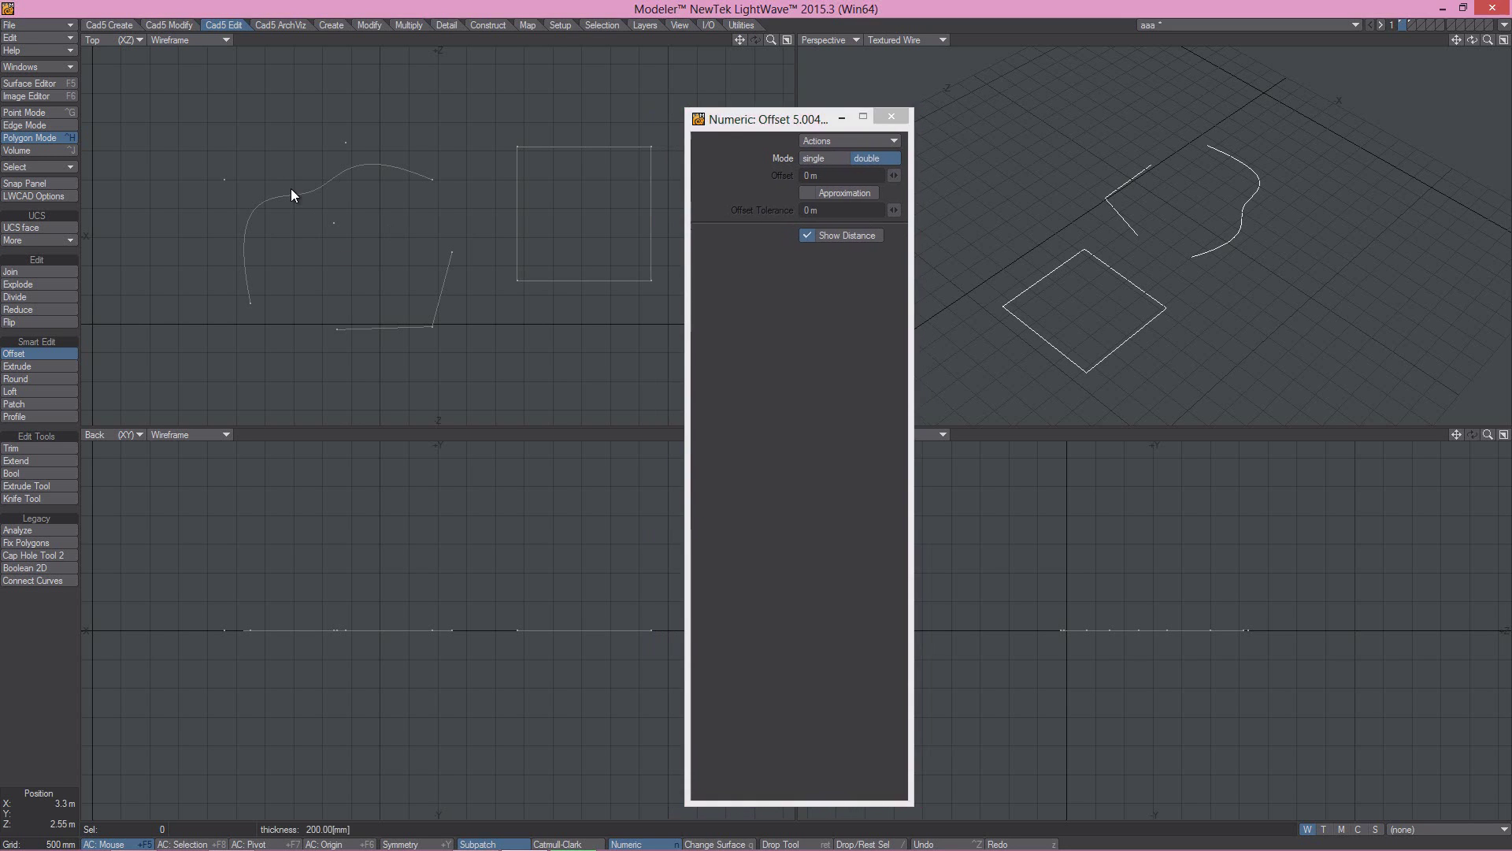
pyautogui.moveTo(290, 201); pyautogui.dragTo(299, 236)
pyautogui.click(829, 157)
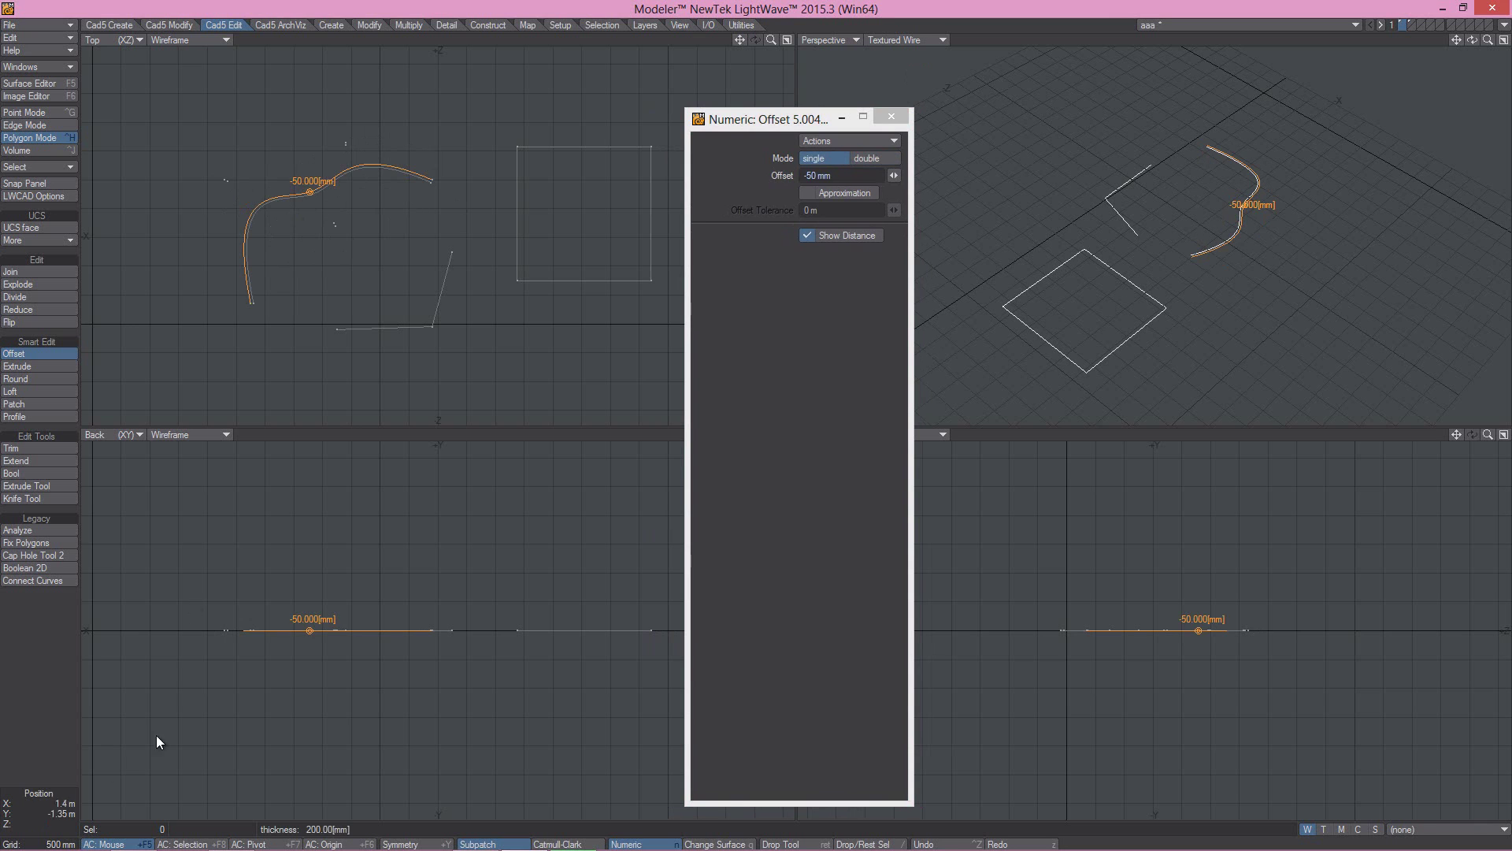
pyautogui.press('Return')
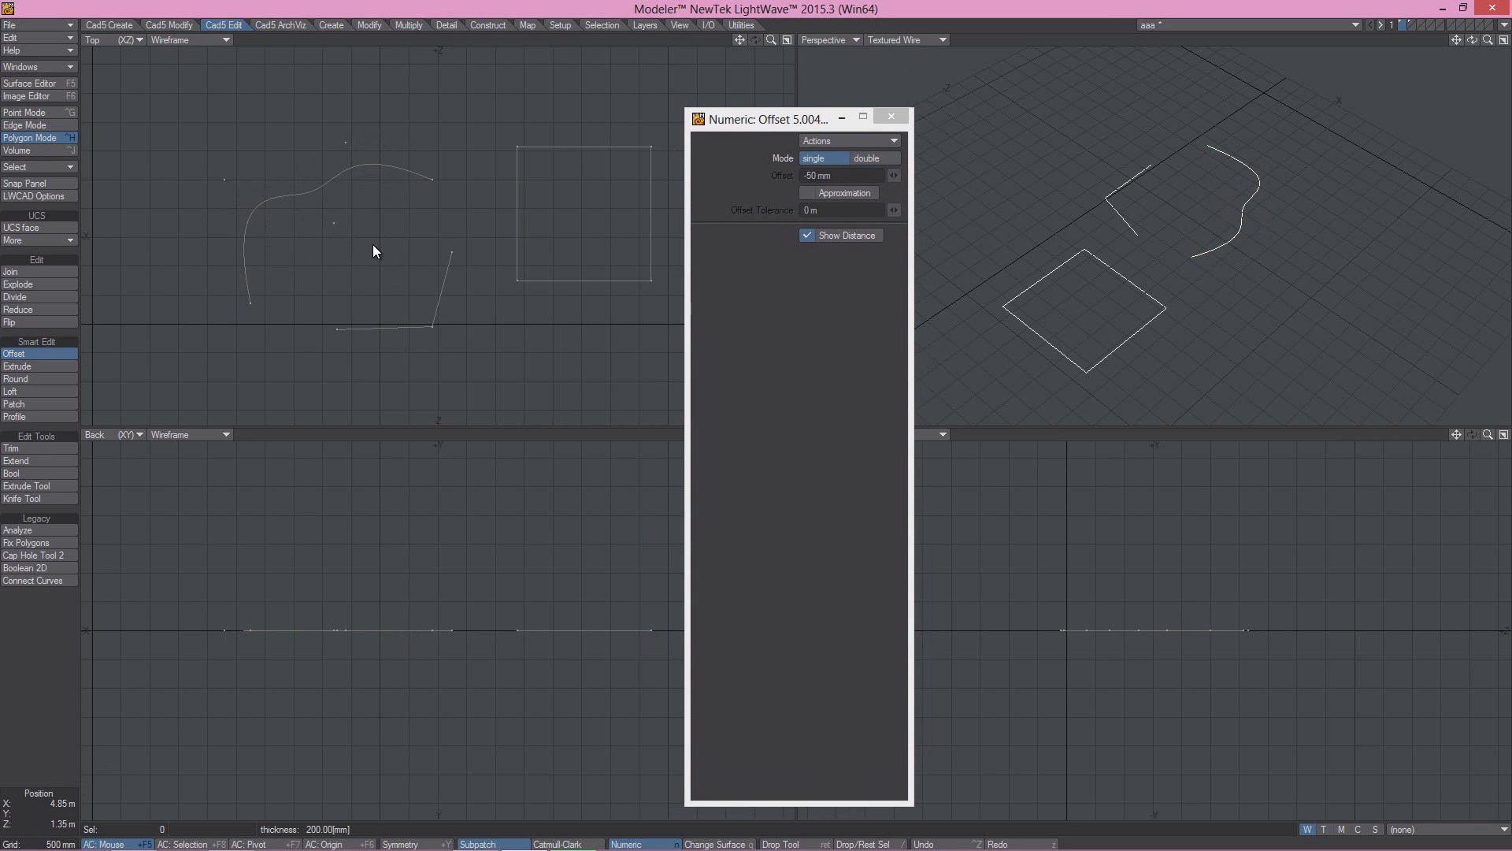
# - Try offsetting the wavy curve, the bent line and the square together by -200 mm
pyautogui.click(370, 230)
pyautogui.moveTo(380, 234); pyautogui.dragTo(366, 243)
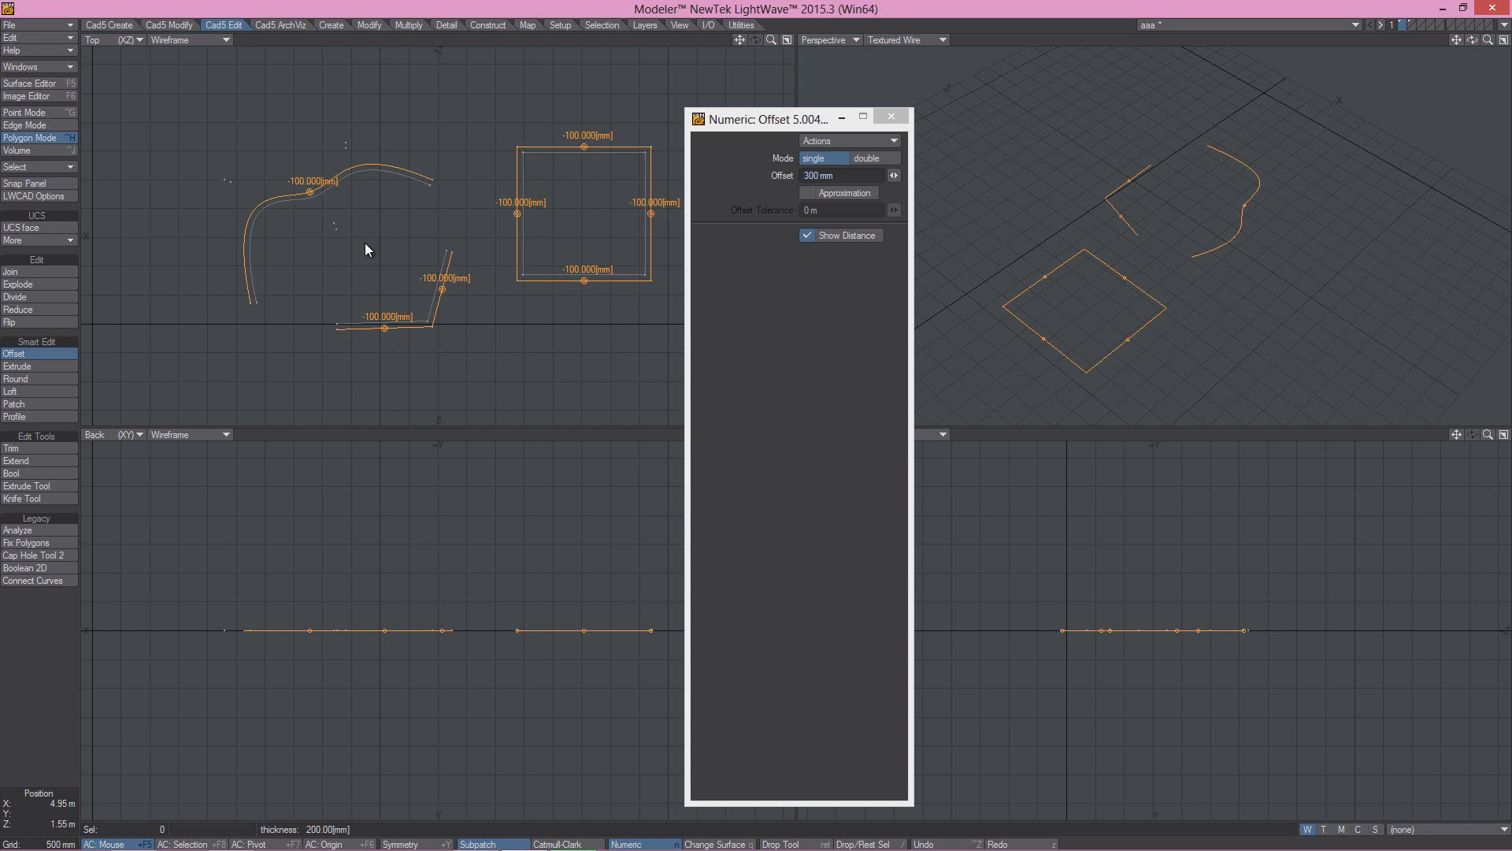
pyautogui.click(39, 778)
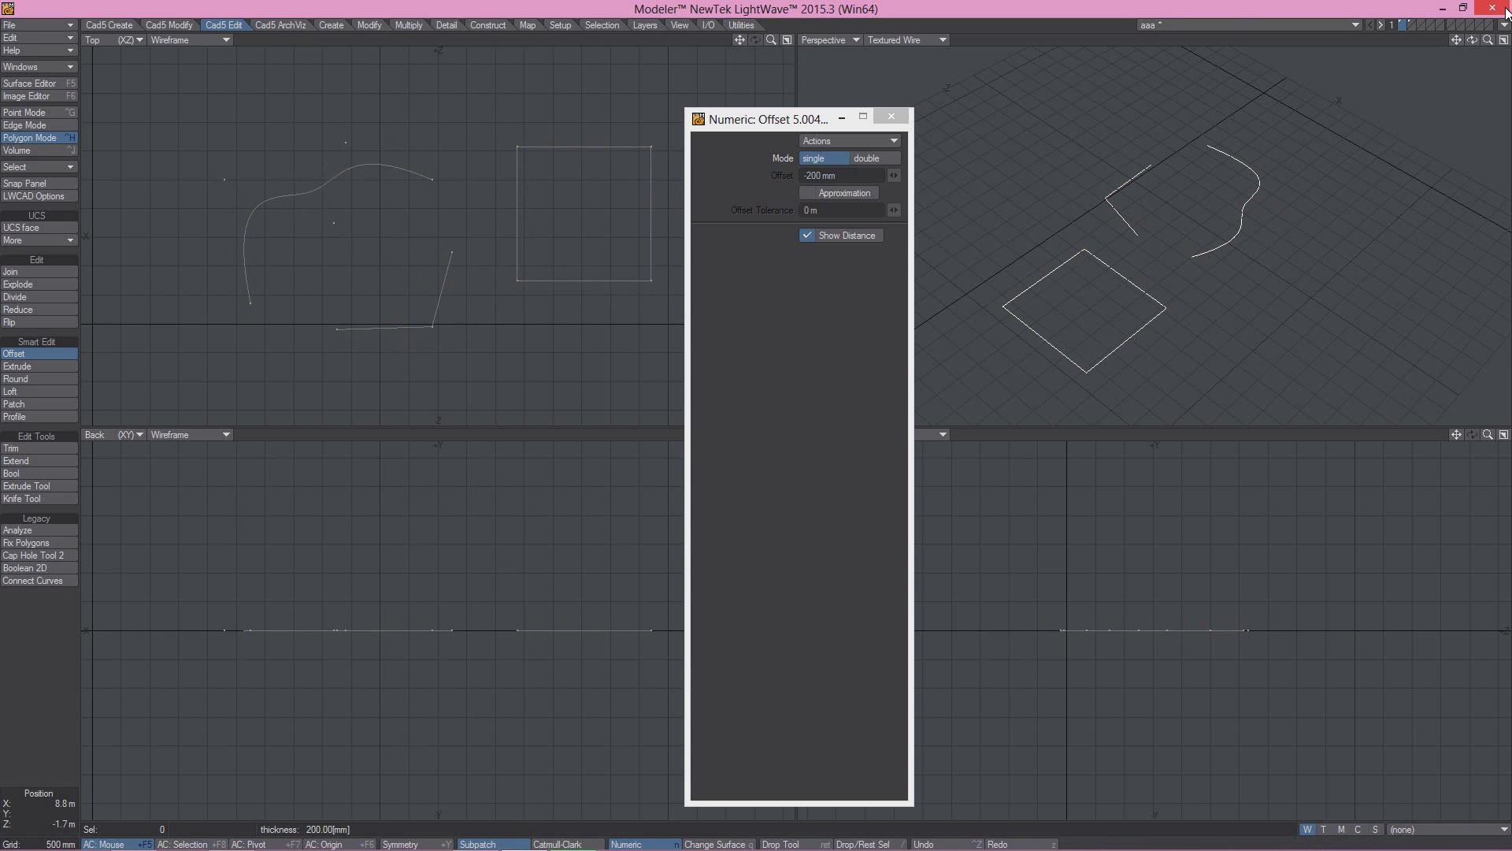
# - Switch to the rounded box's layer and offset the connected front edges of its top face inward
pyautogui.click(1410, 23)
pyautogui.press('a')
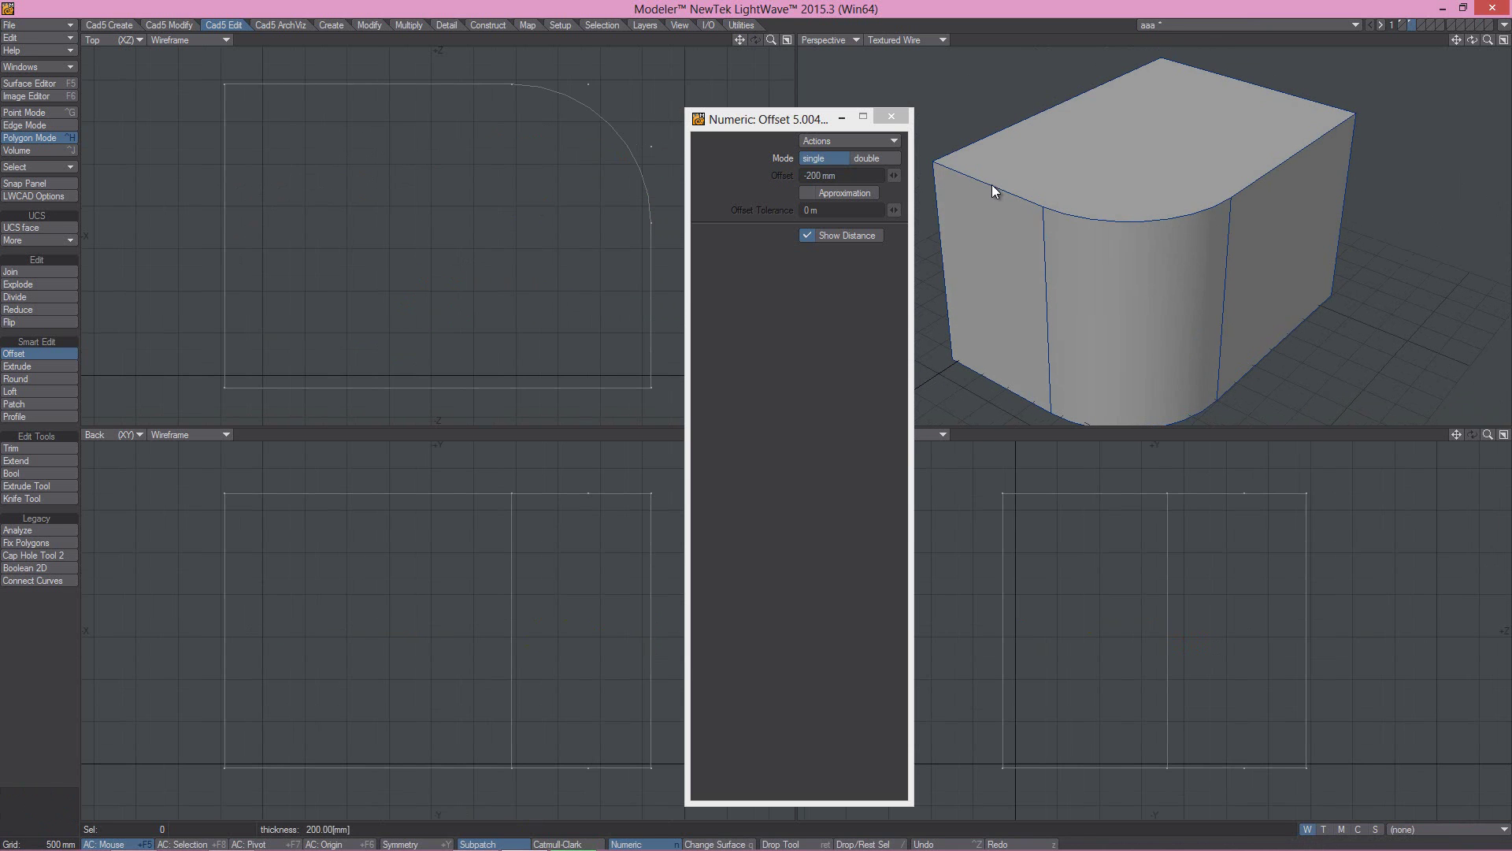
pyautogui.click(991, 186)
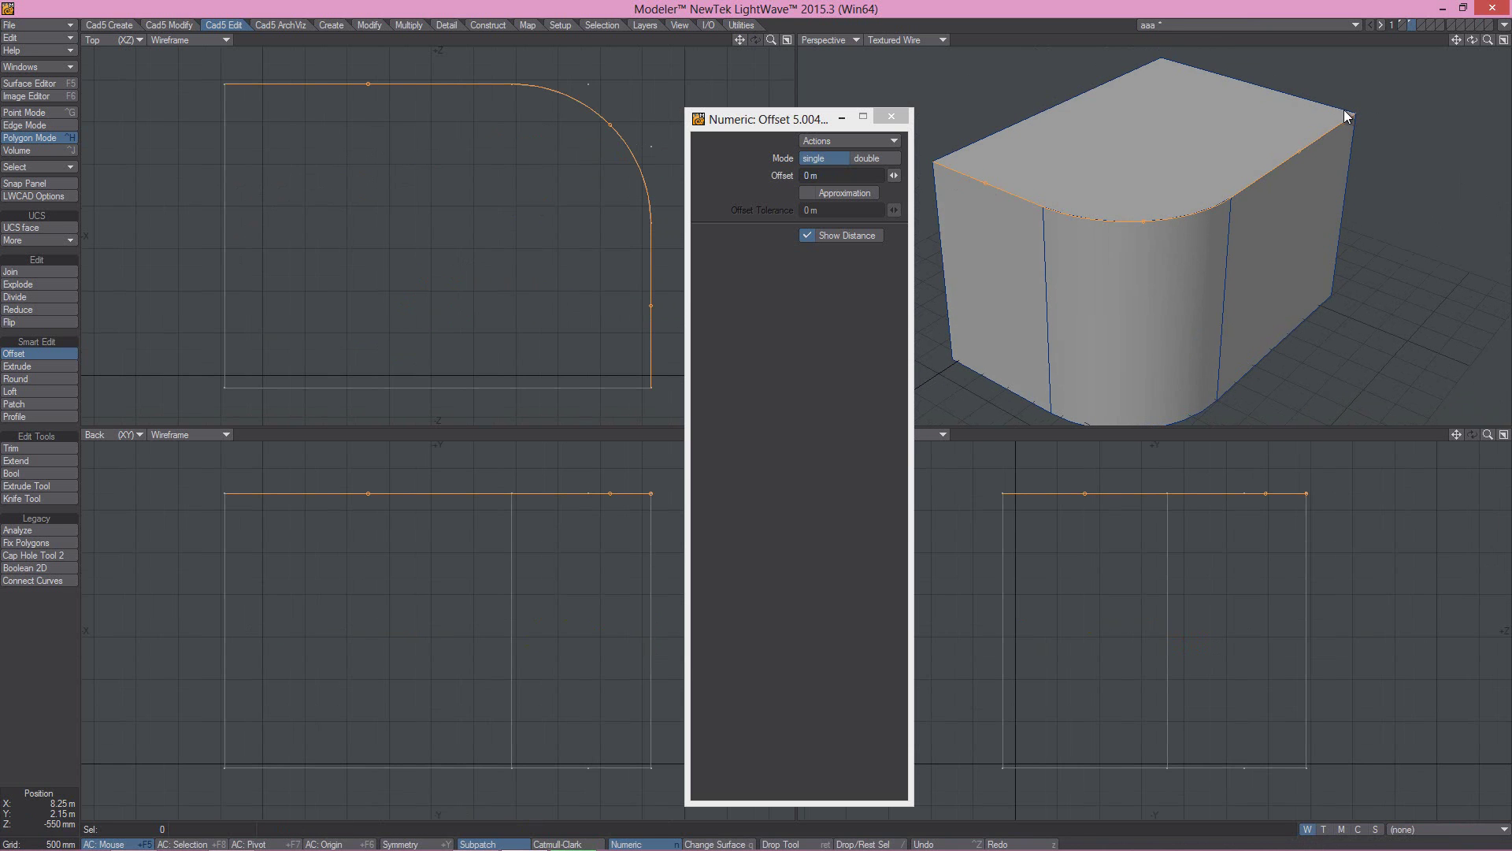
pyautogui.moveTo(1119, 162); pyautogui.dragTo(1028, 177)
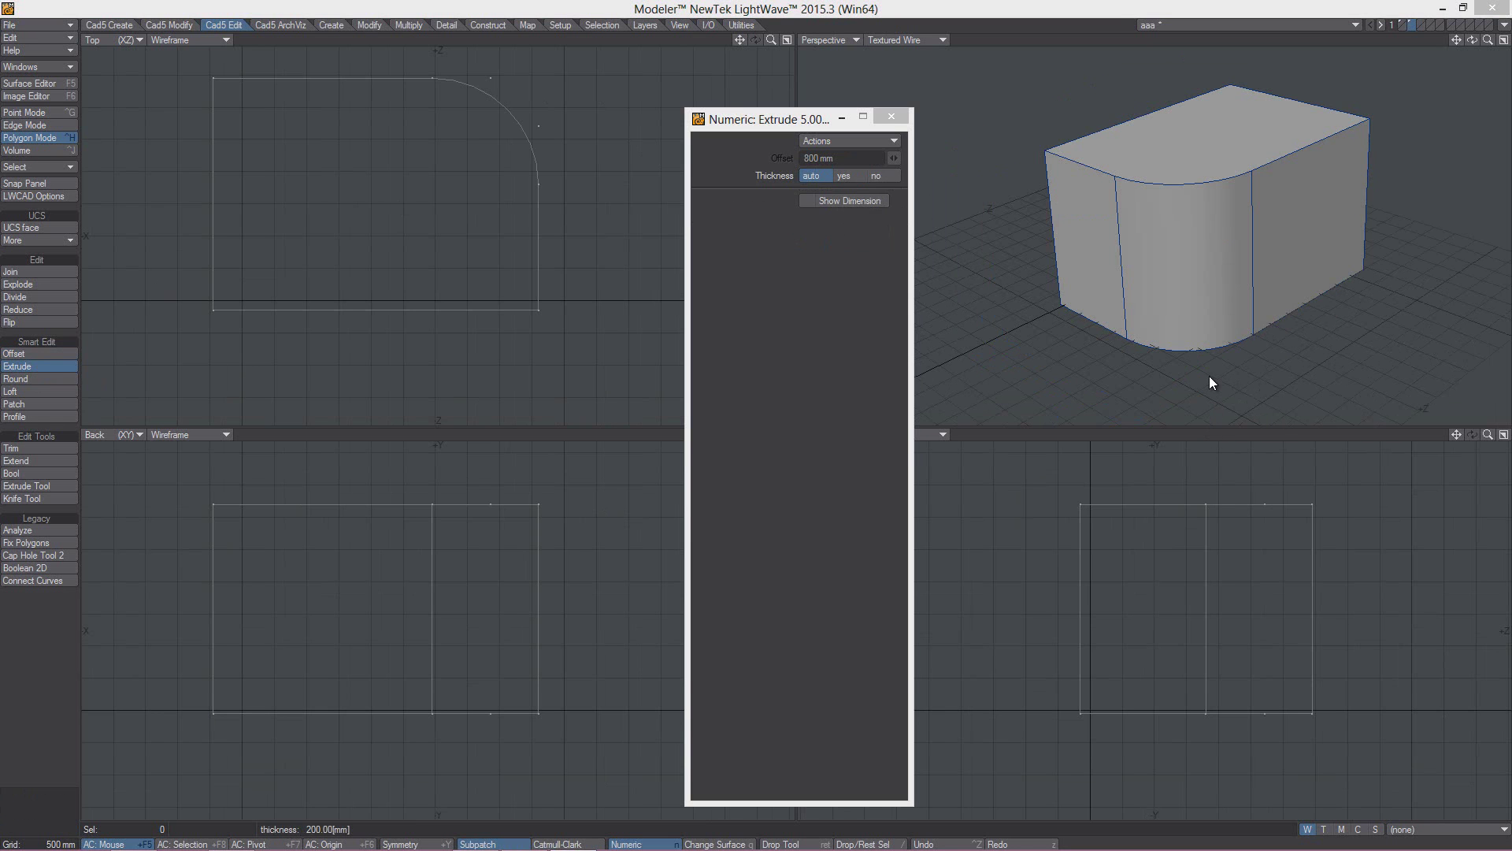
# - Extrude the box's curved corner and adjoining side surfaces outward, then select all surfaces and extrude them with auto thickness
pyautogui.moveTo(1188, 243)
pyautogui.mouseDown()
pyautogui.moveTo(1343, 245)
pyautogui.moveTo(1316, 219)
pyautogui.moveTo(1429, 320)
pyautogui.mouseUp()
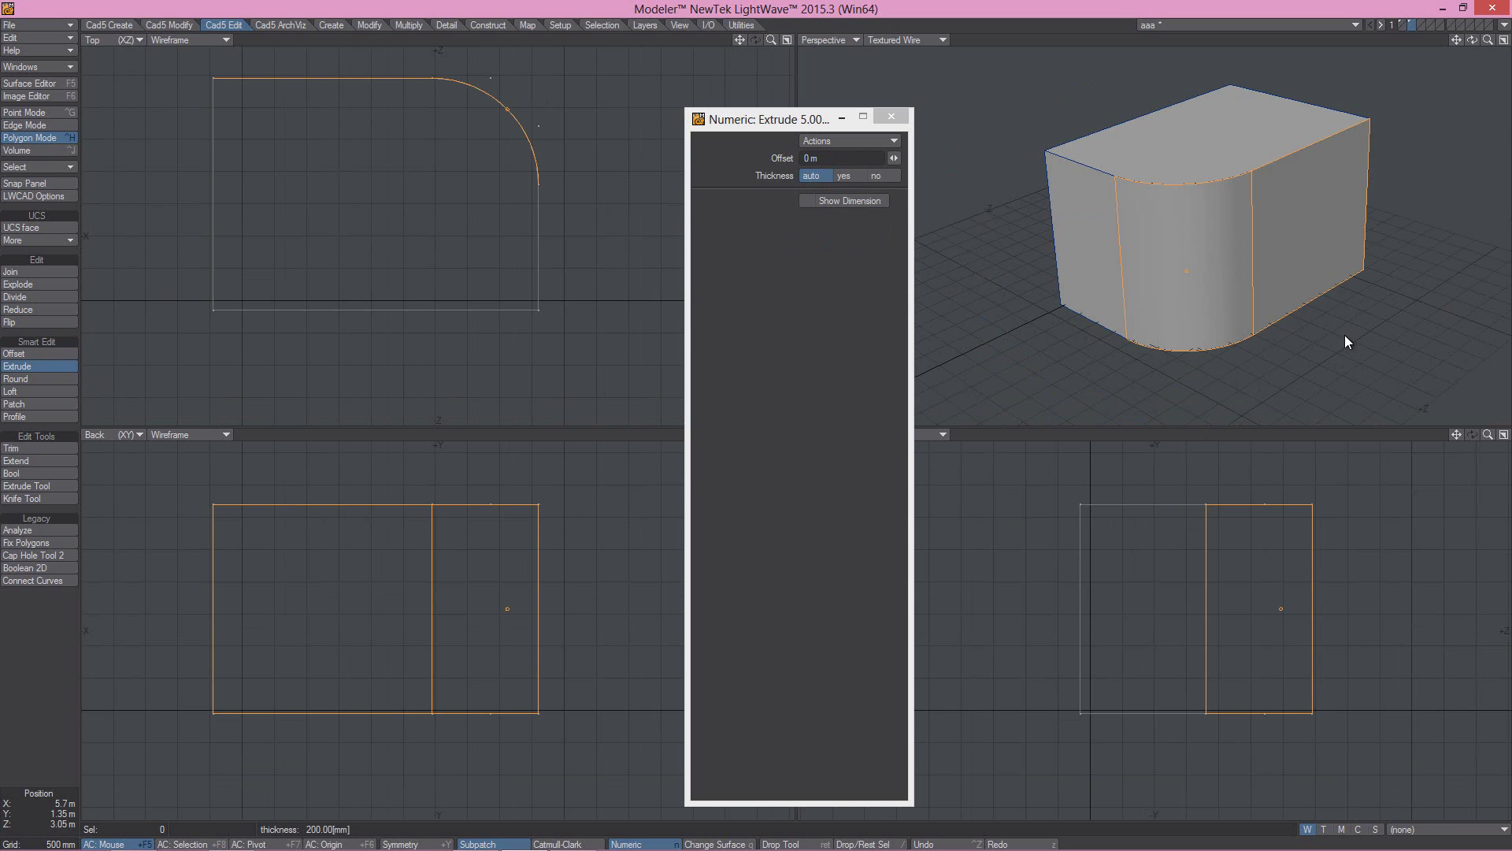
pyautogui.moveTo(1310, 334); pyautogui.dragTo(1376, 360)
pyautogui.press('/')
pyautogui.click(1387, 377)
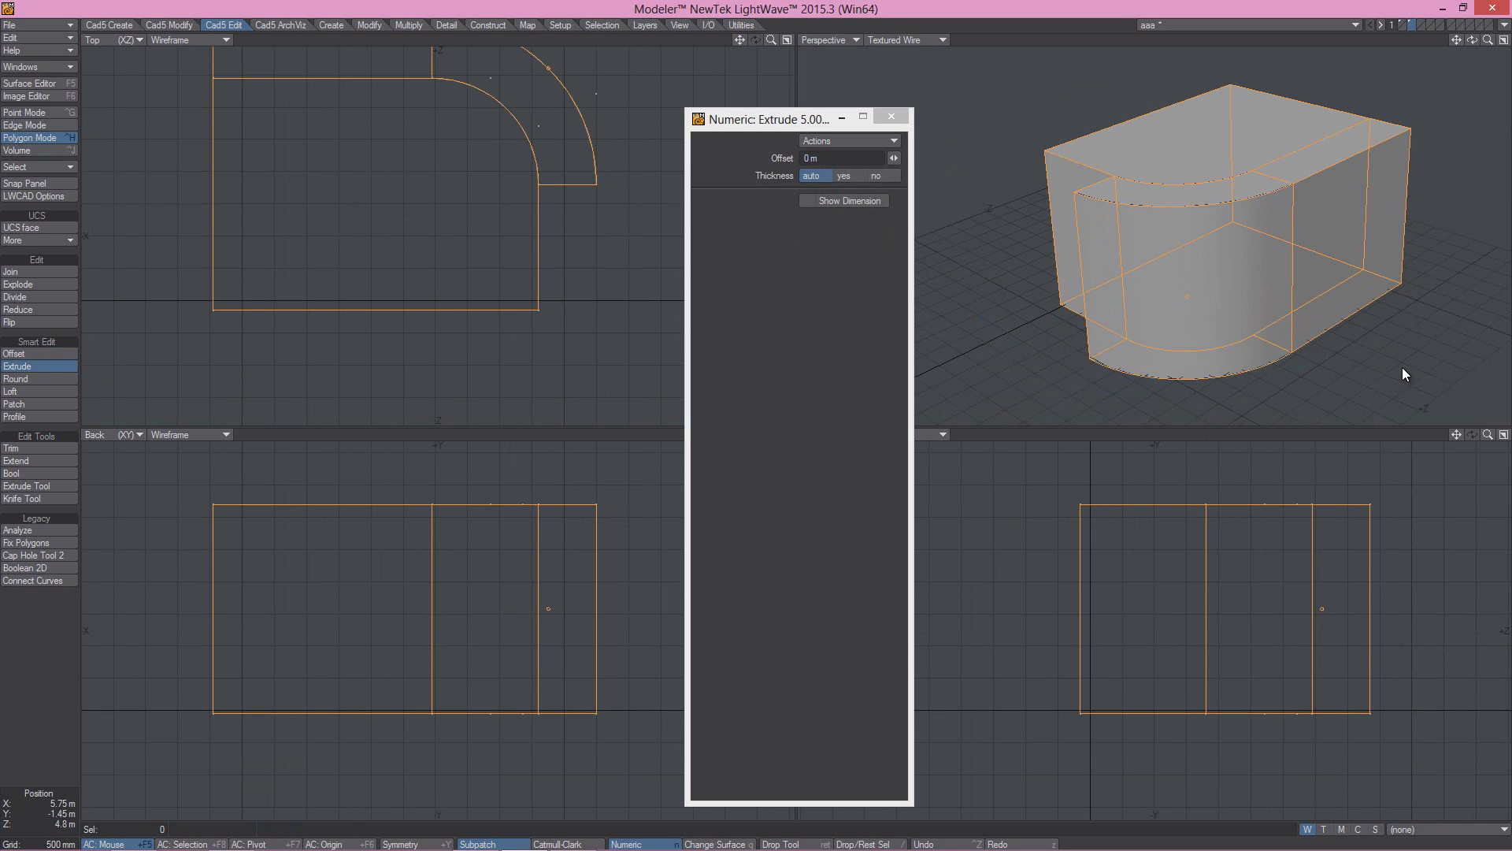
pyautogui.moveTo(1375, 365); pyautogui.dragTo(1207, 328)
pyautogui.press('space')
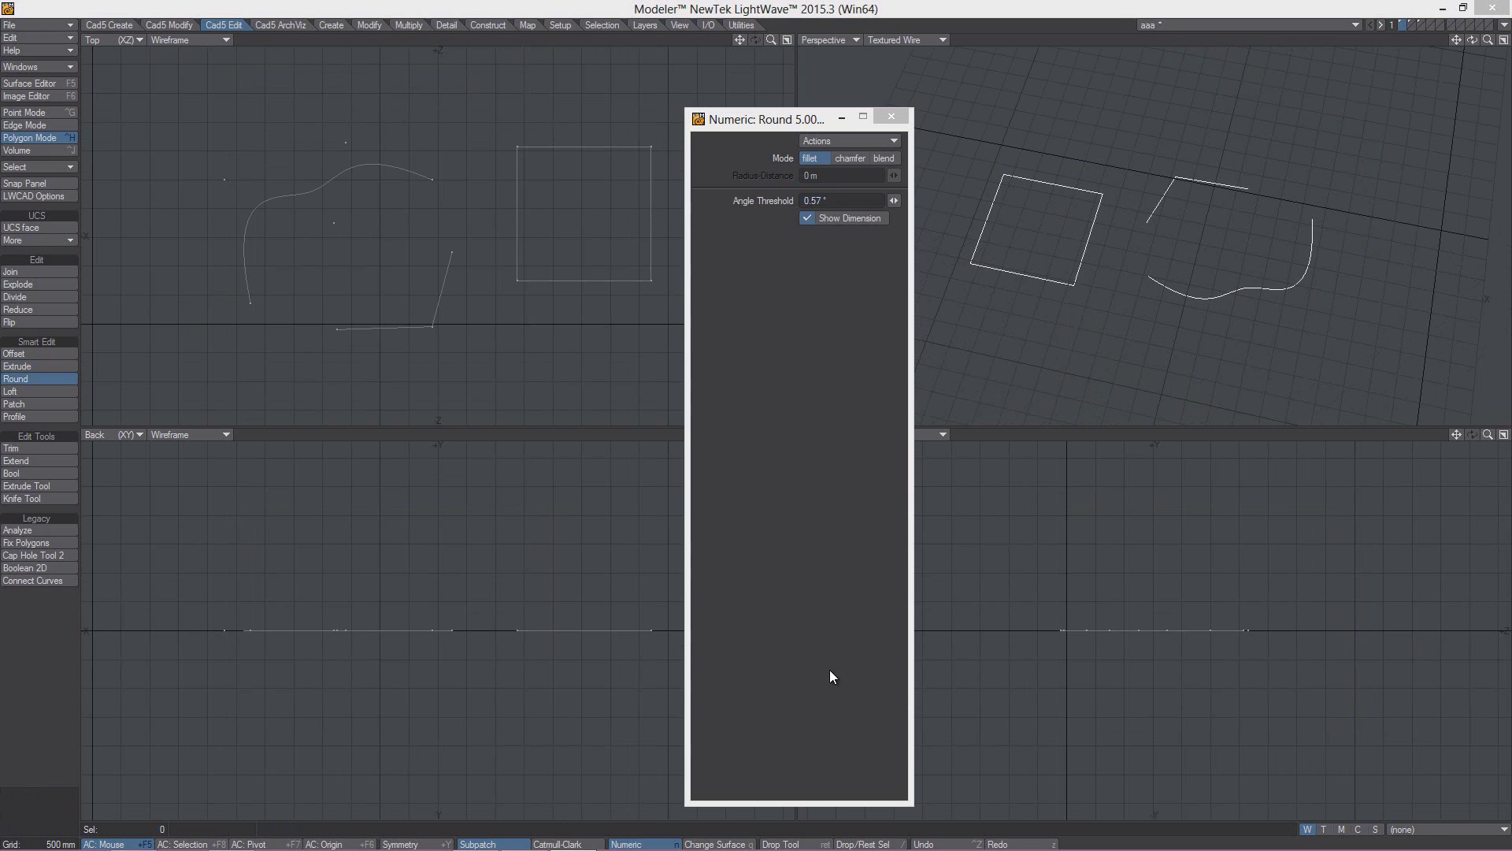
# - Try a Round blend between the bent line's lower segment and the wavy curve's open end, adjusting both blend handles
pyautogui.click(26, 380)
pyautogui.scroll(2, 151, 277)
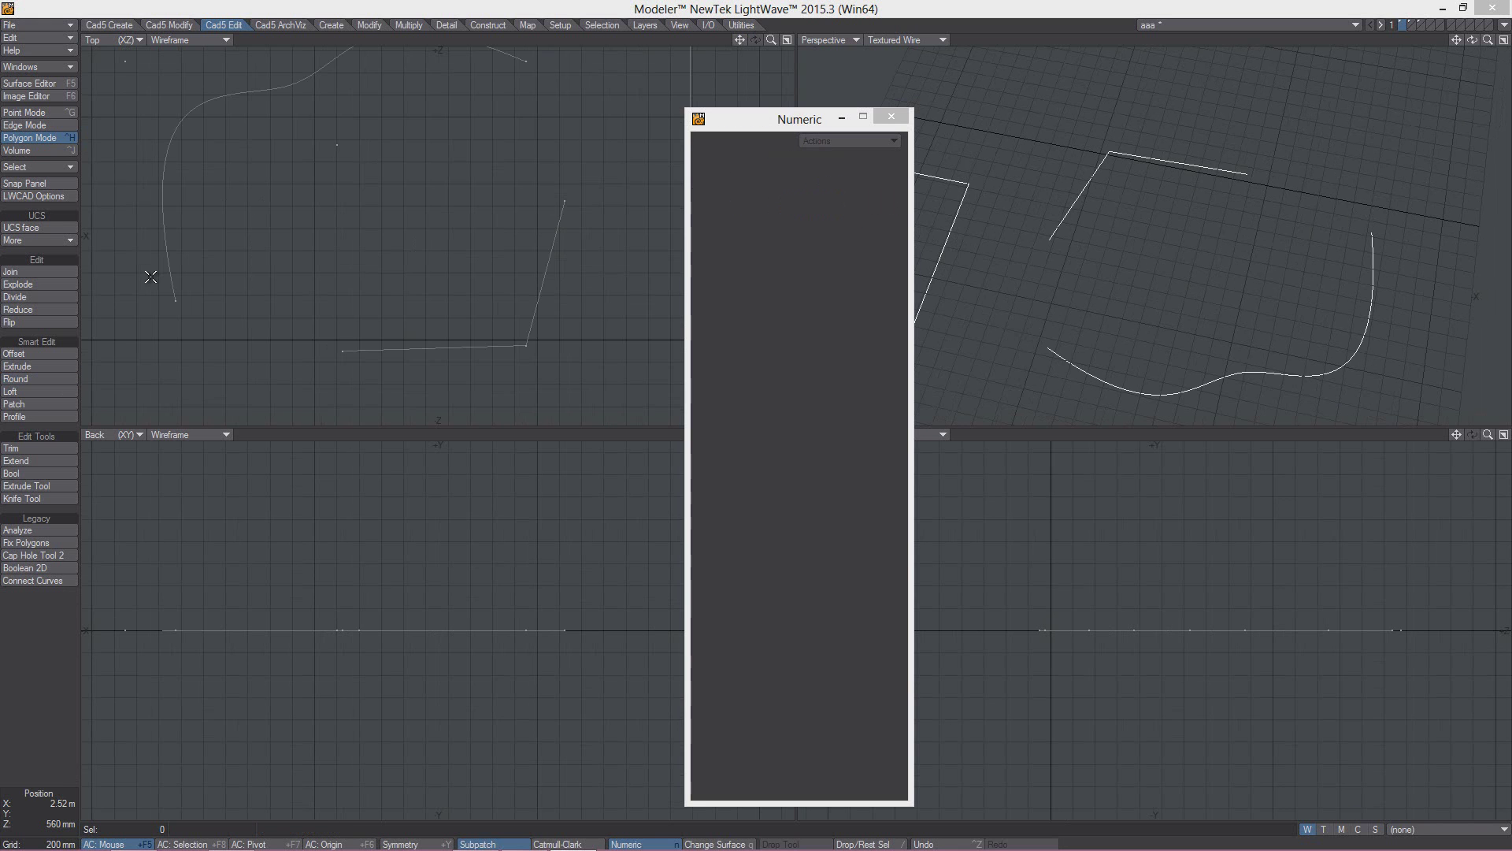
pyautogui.click(17, 380)
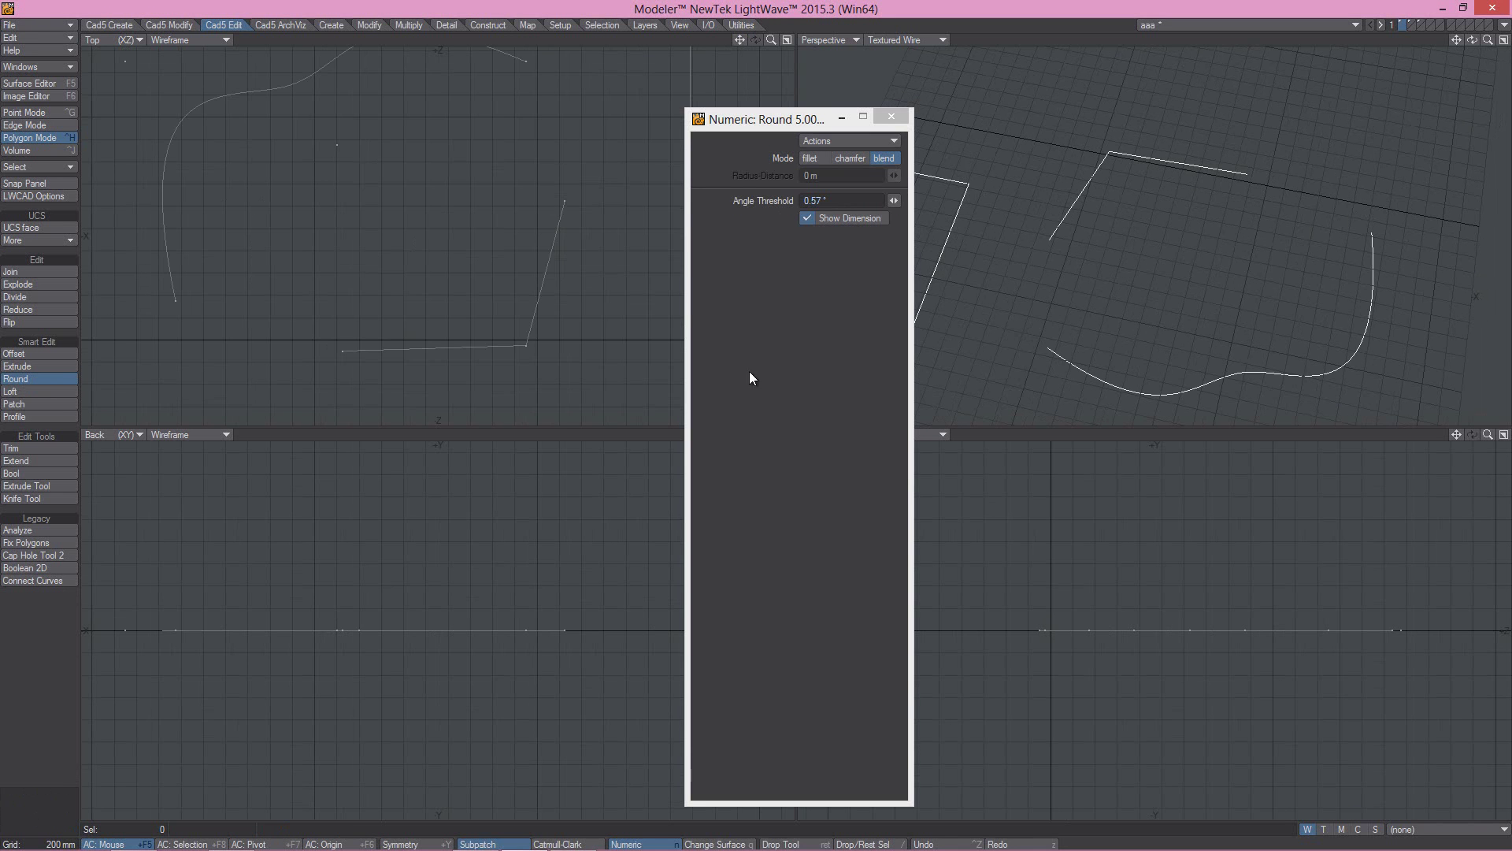
pyautogui.click(348, 352)
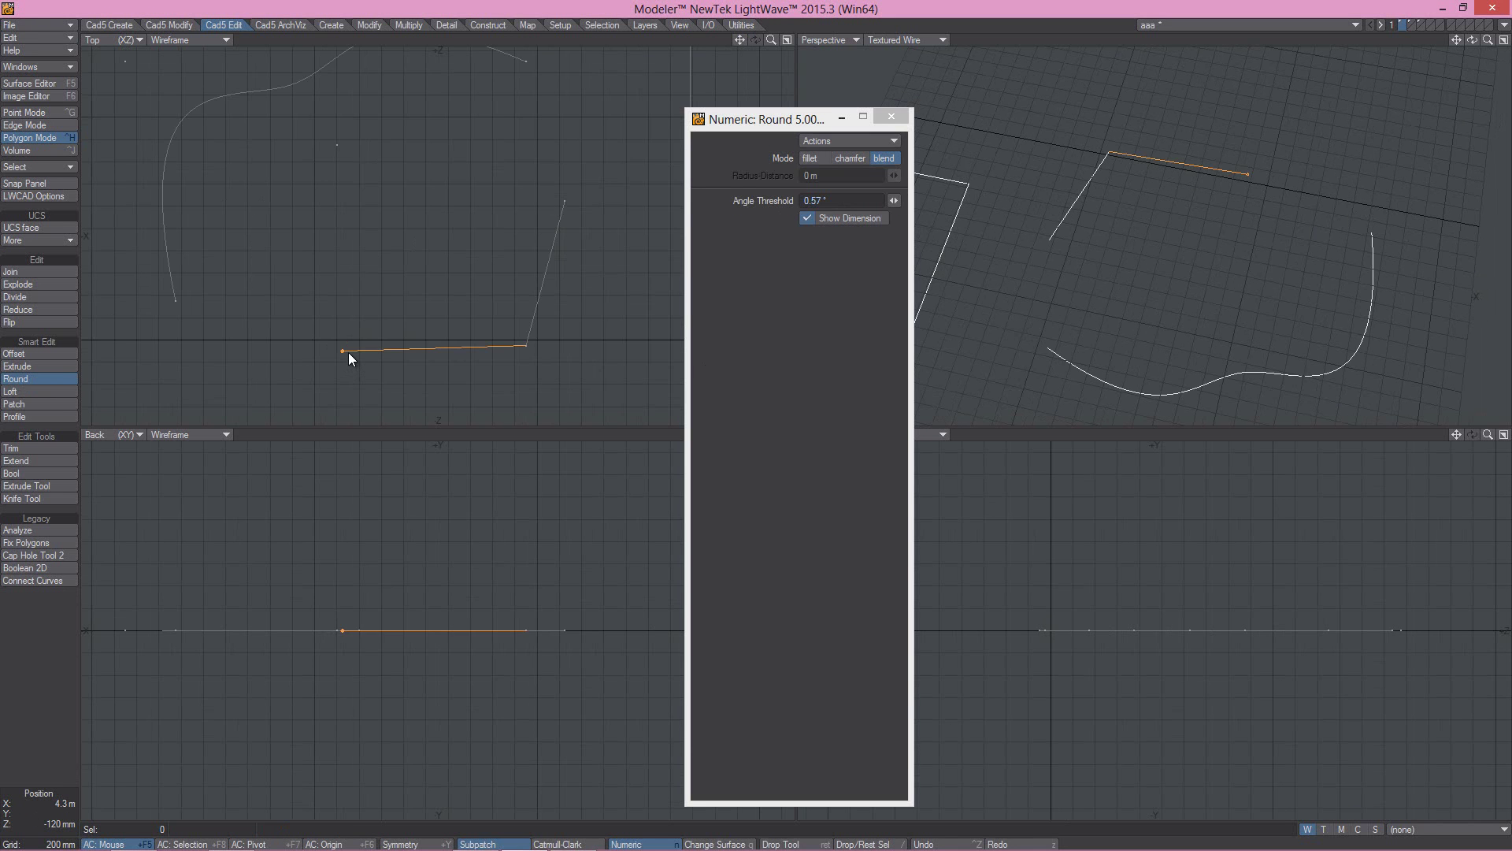
pyautogui.click(172, 285)
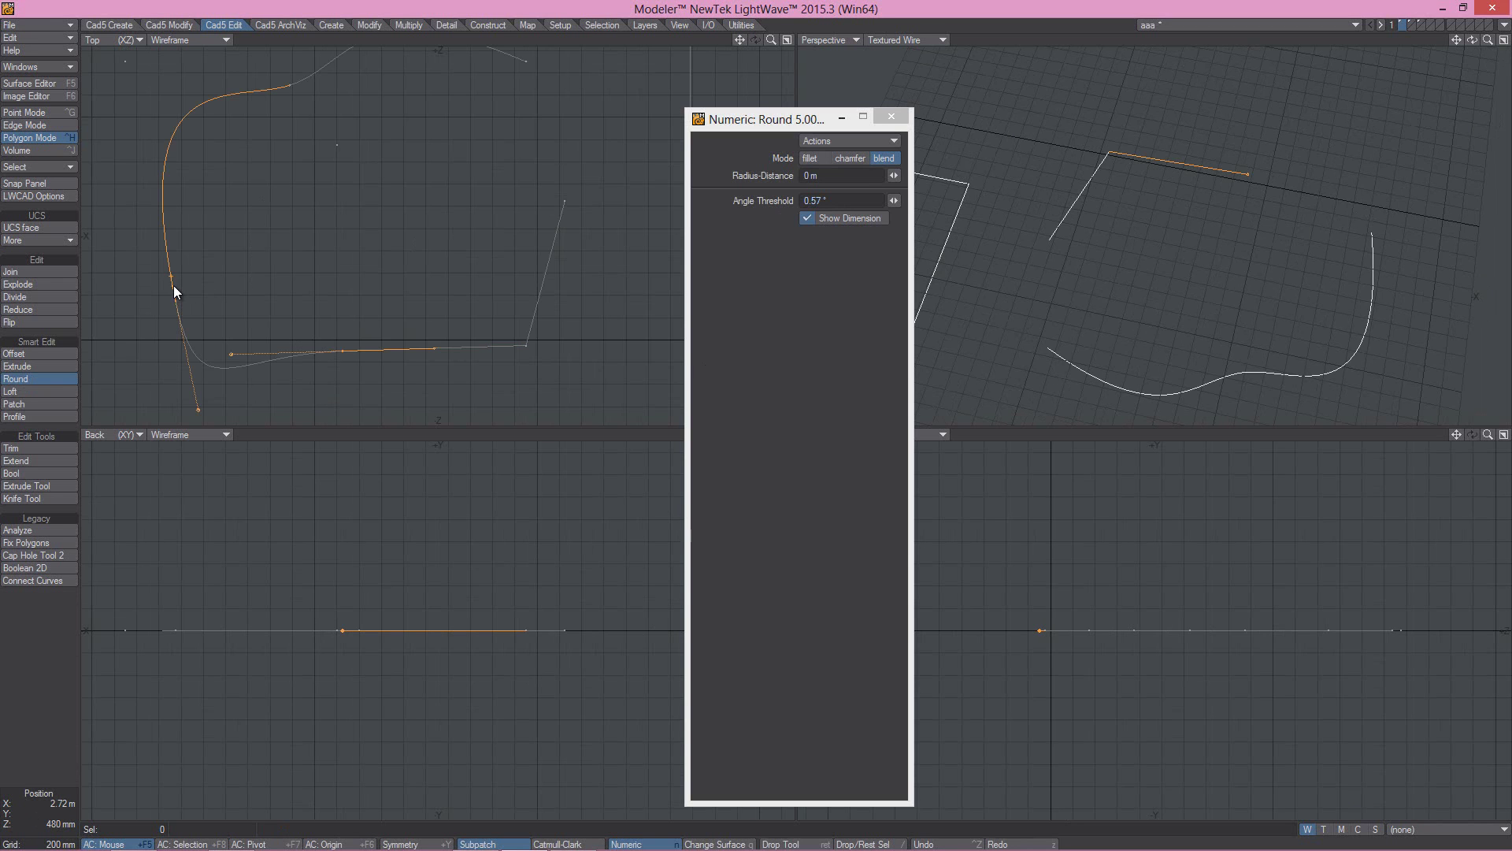
pyautogui.click(297, 359)
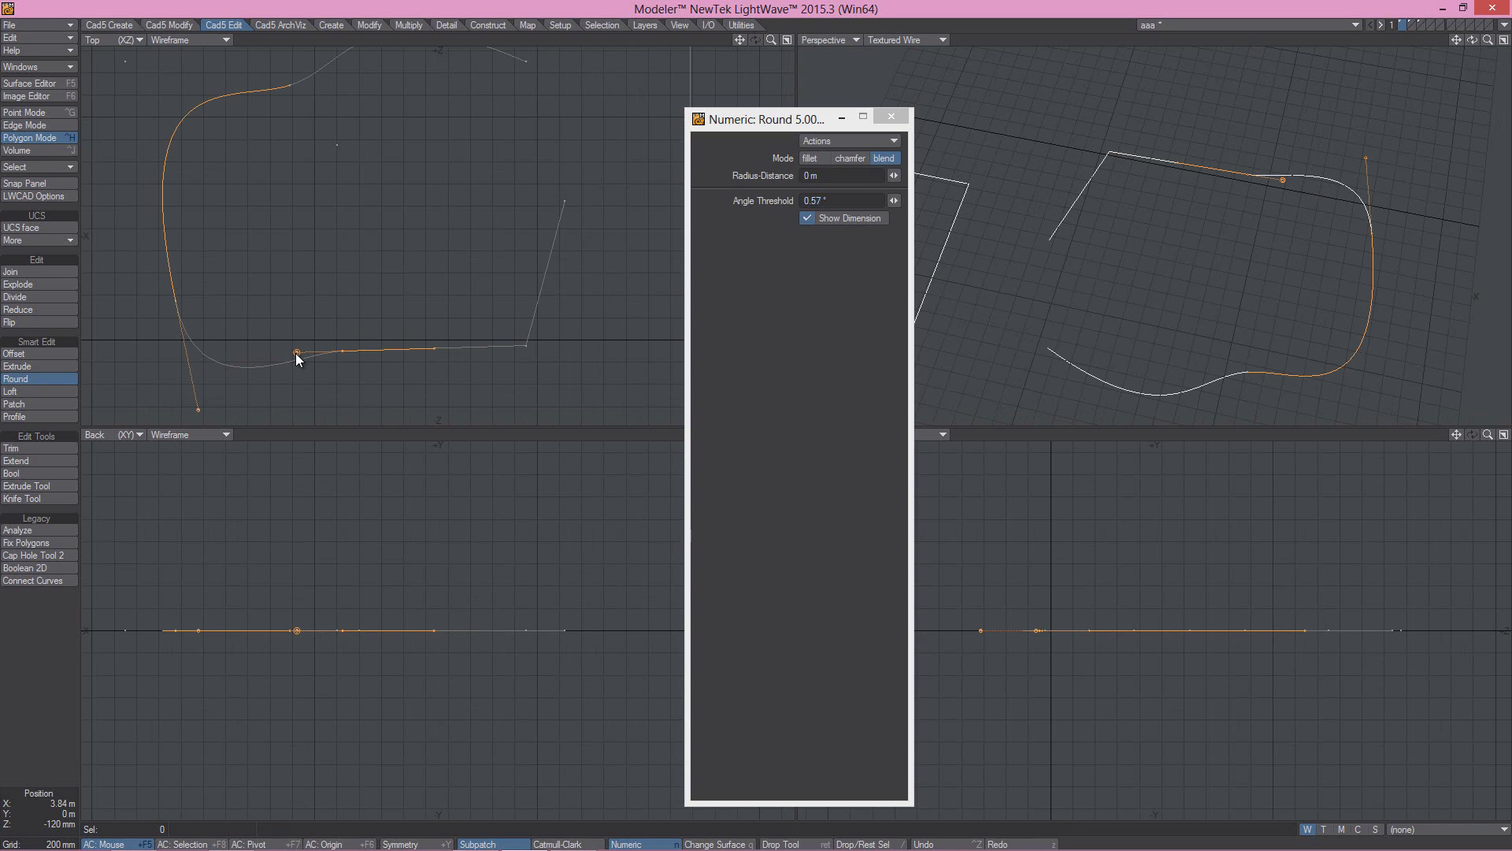
pyautogui.moveTo(198, 402); pyautogui.dragTo(186, 353)
# - Try a fillet and a chamfer of 520 mm instead of the blend between the line segment and the wavy curve
pyautogui.click(812, 162)
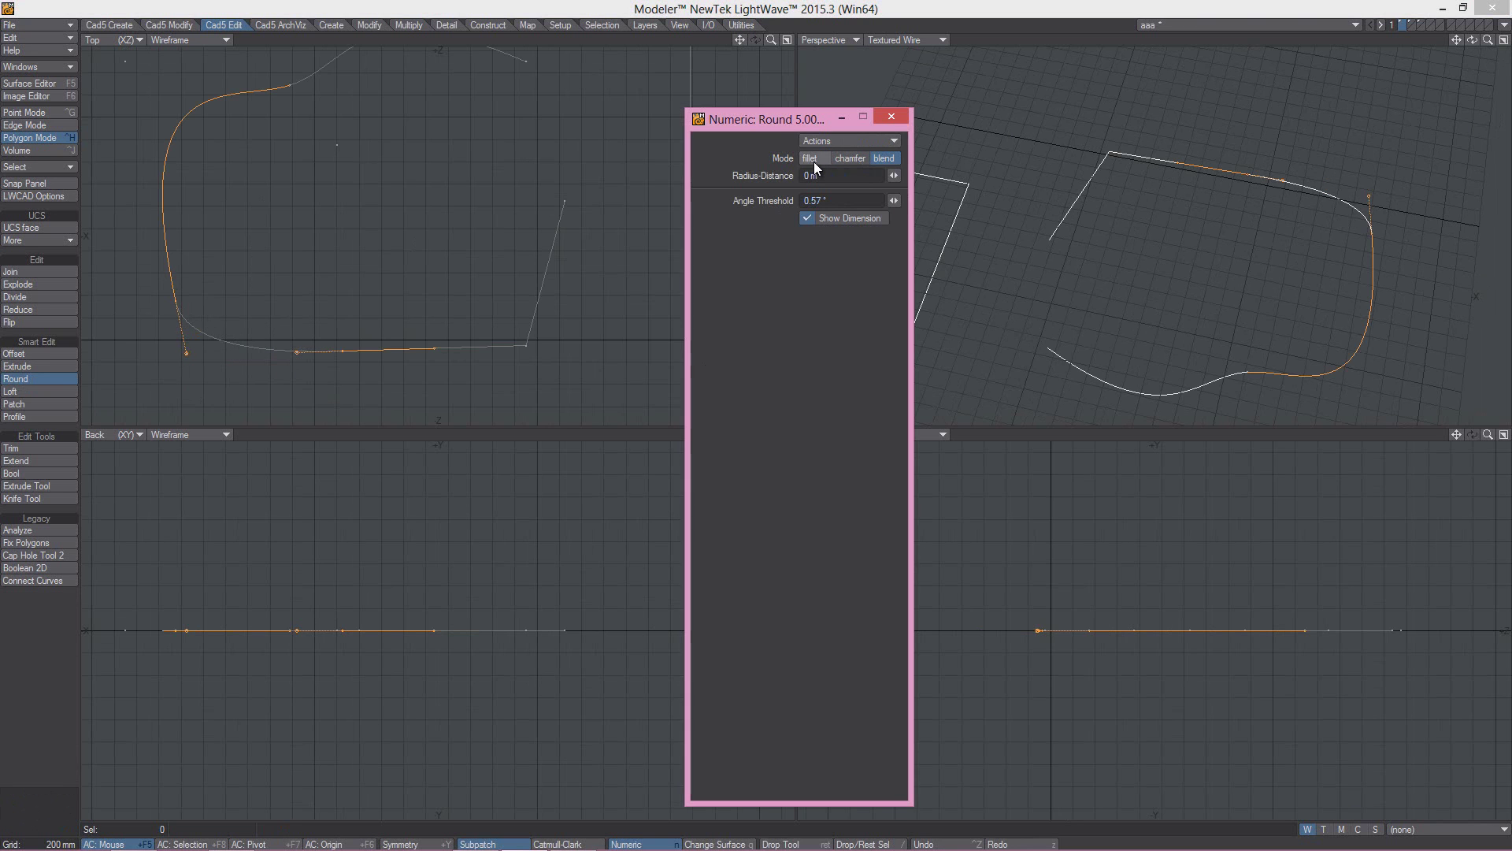
pyautogui.click(288, 305)
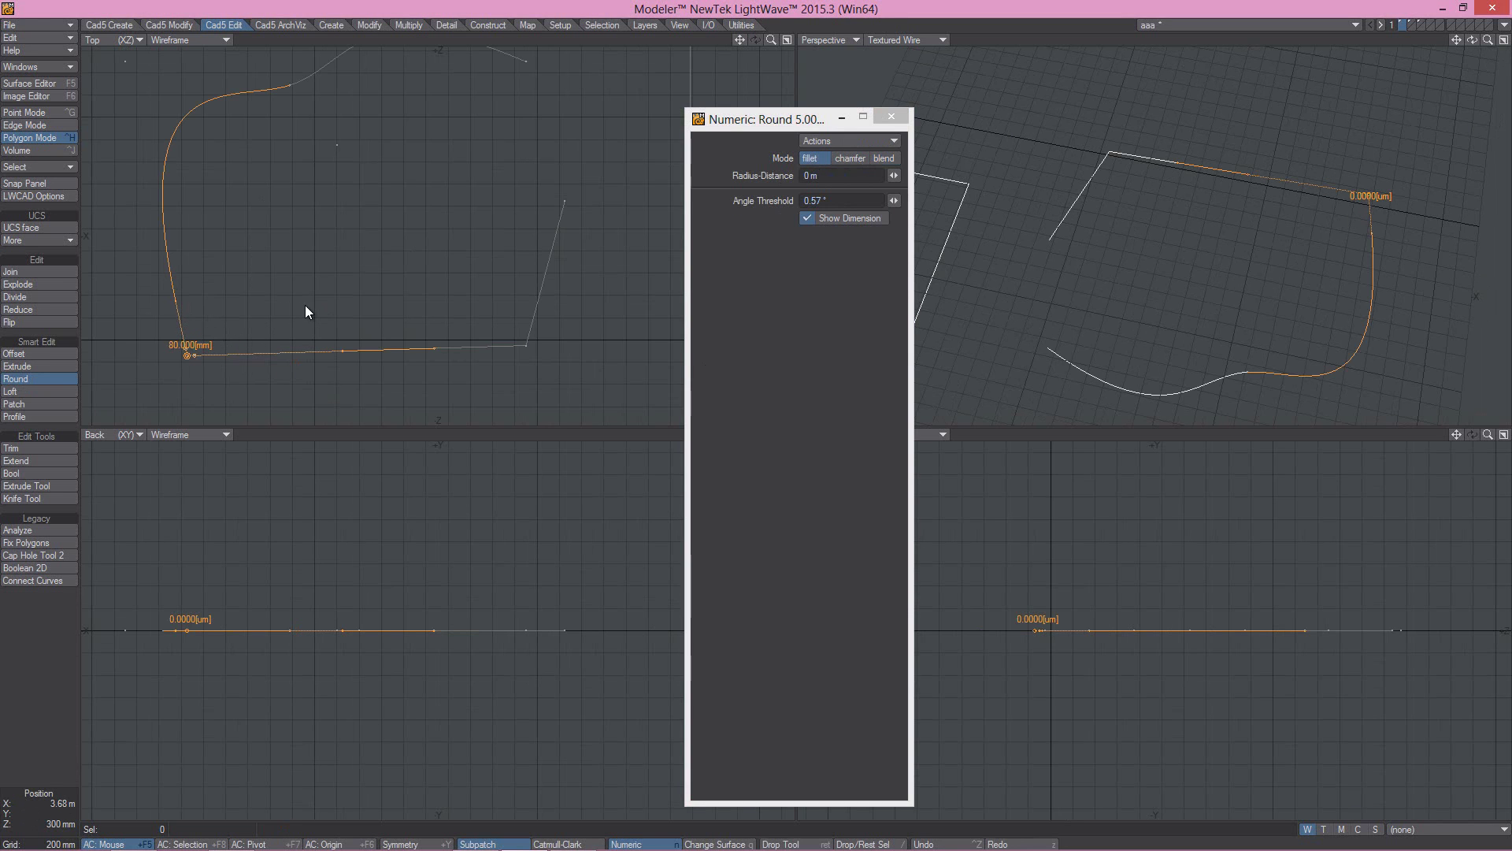
pyautogui.moveTo(341, 301); pyautogui.dragTo(265, 283)
pyautogui.click(857, 157)
pyautogui.click(44, 808)
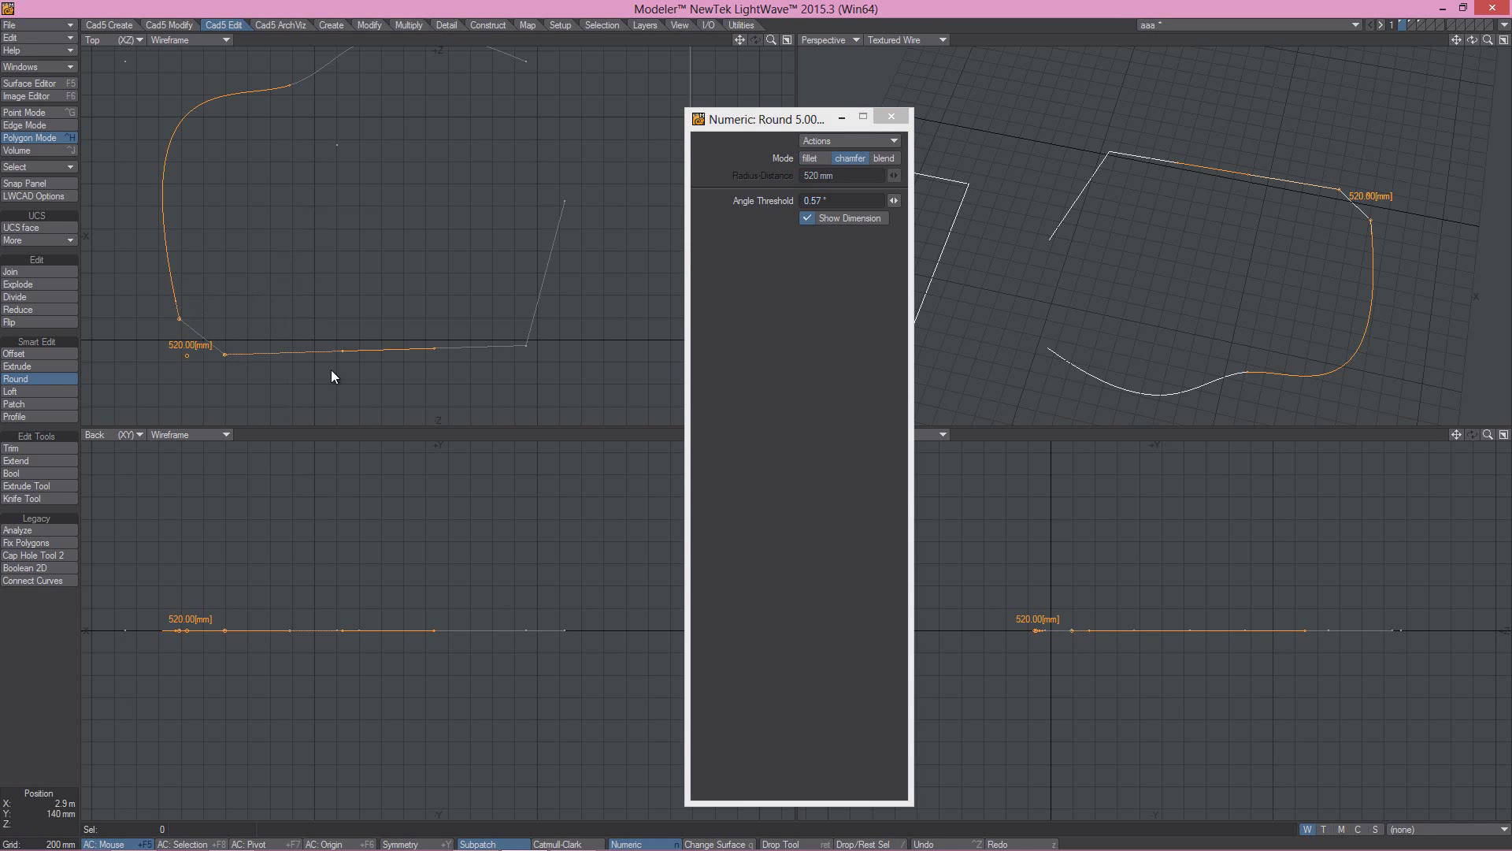
# - Try a 450 mm chamfer on all corners of the square and the bent line together
pyautogui.scroll(-3, 351, 319)
pyautogui.press('g')
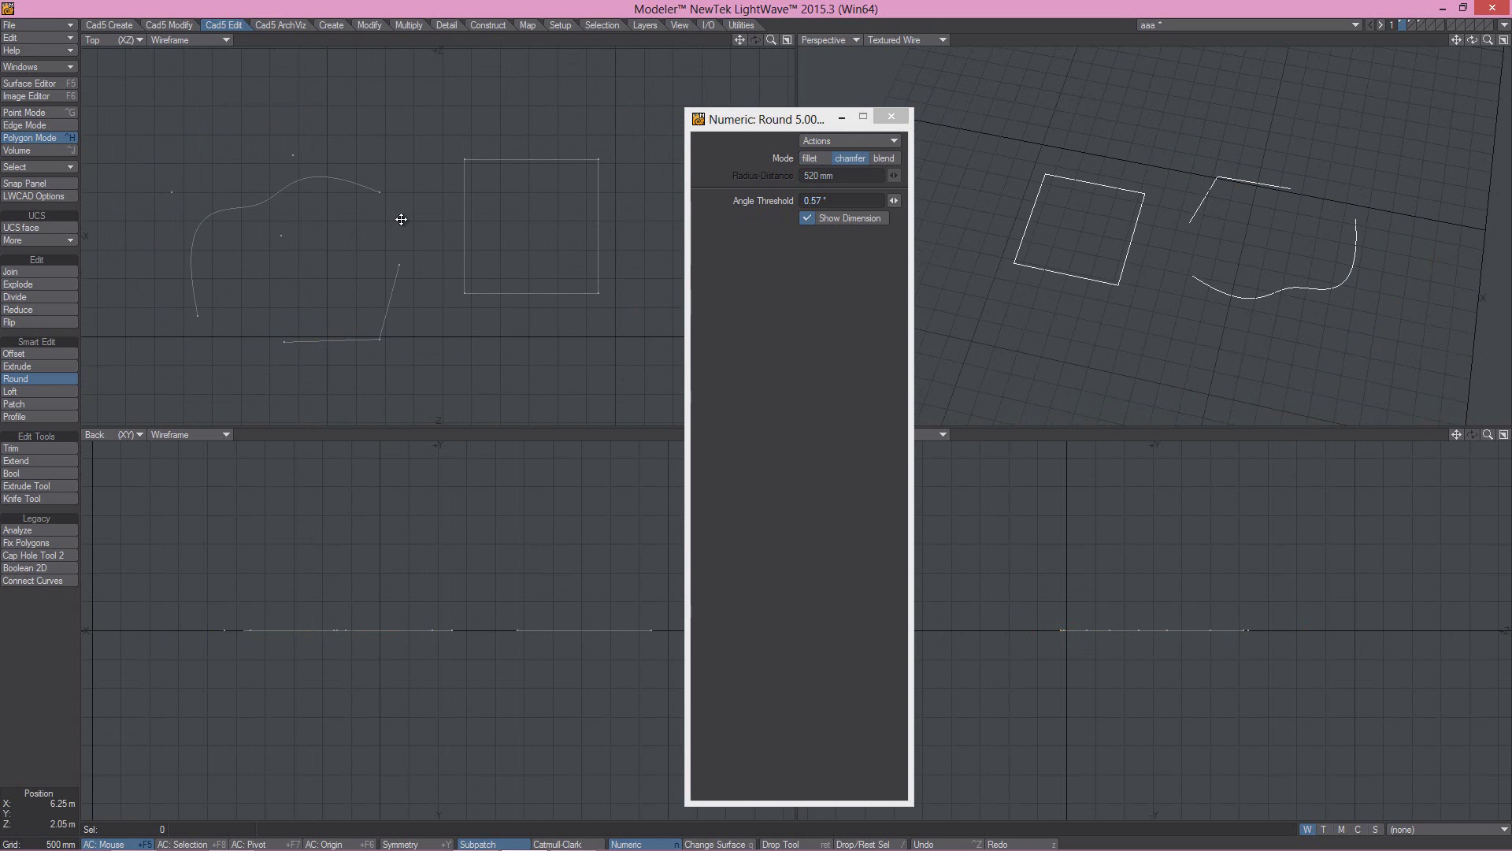
pyautogui.click(401, 150)
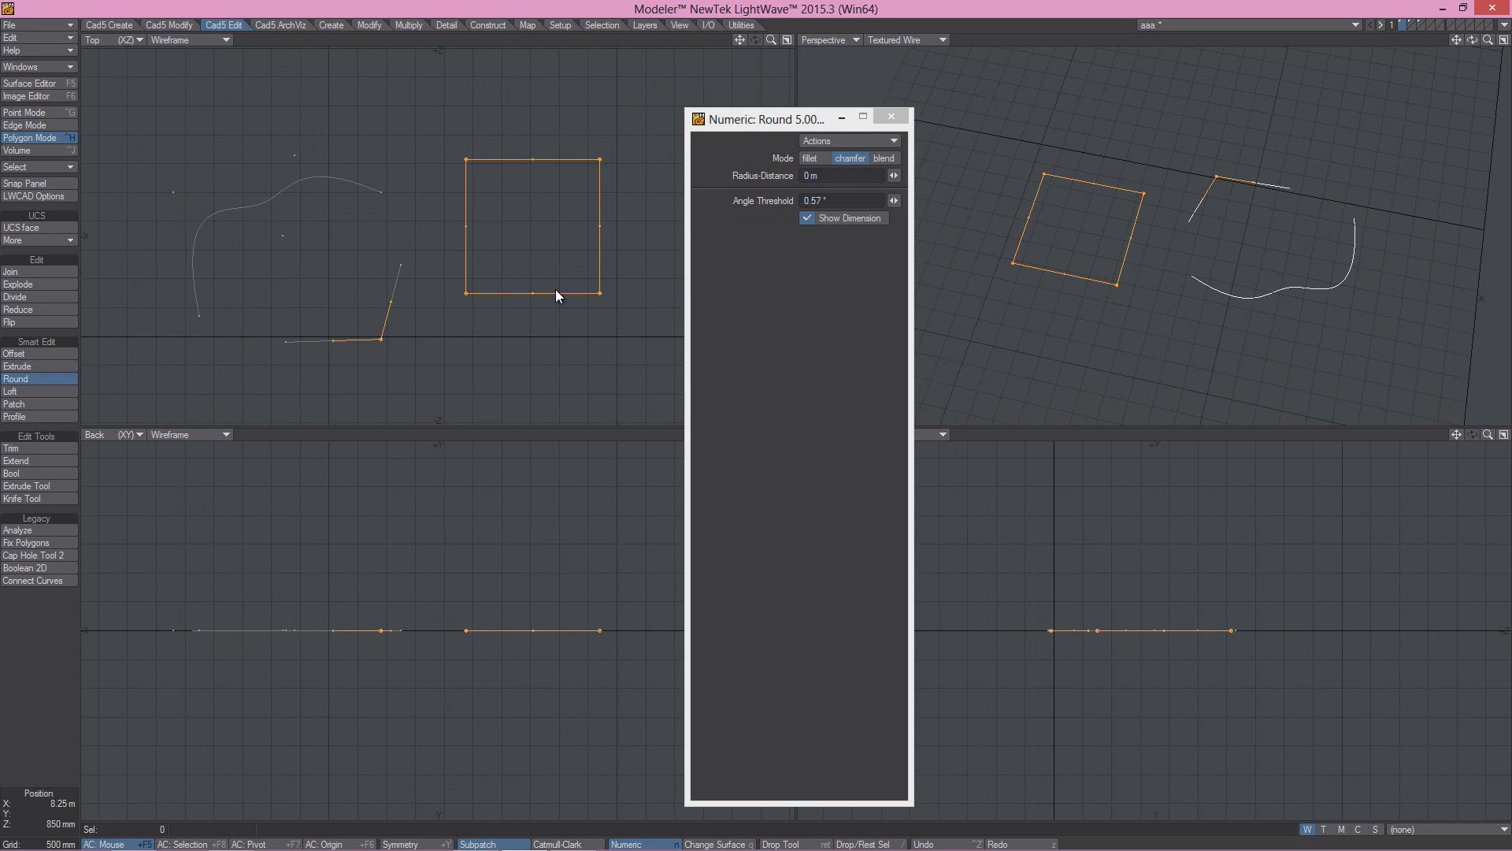
pyautogui.moveTo(342, 115); pyautogui.dragTo(369, 121)
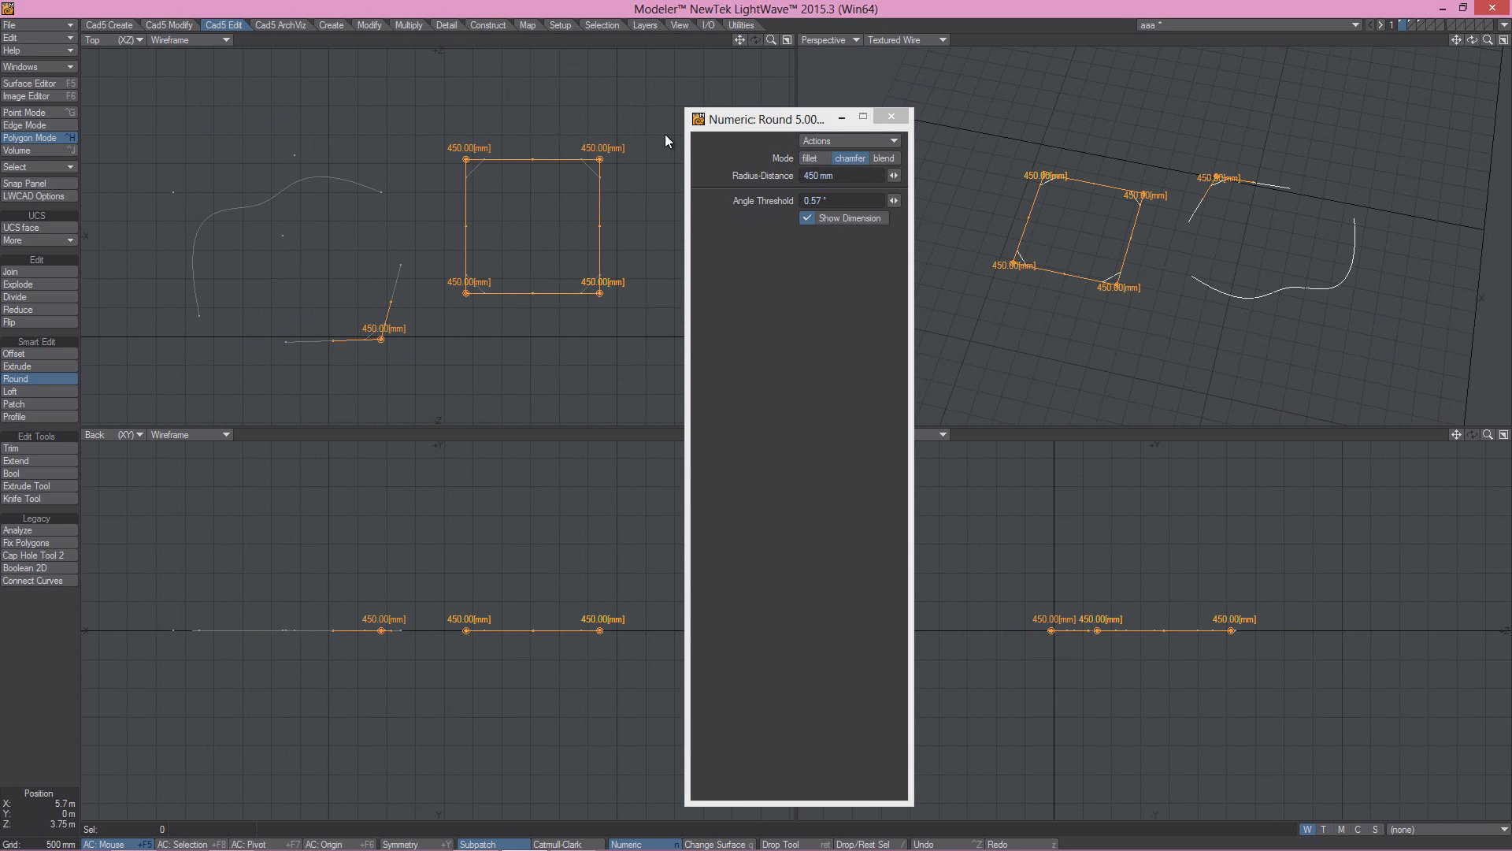
# - Try 700 mm rounding on the square's and bent line's corners in fillet, blend and chamfer modes
pyautogui.click(817, 157)
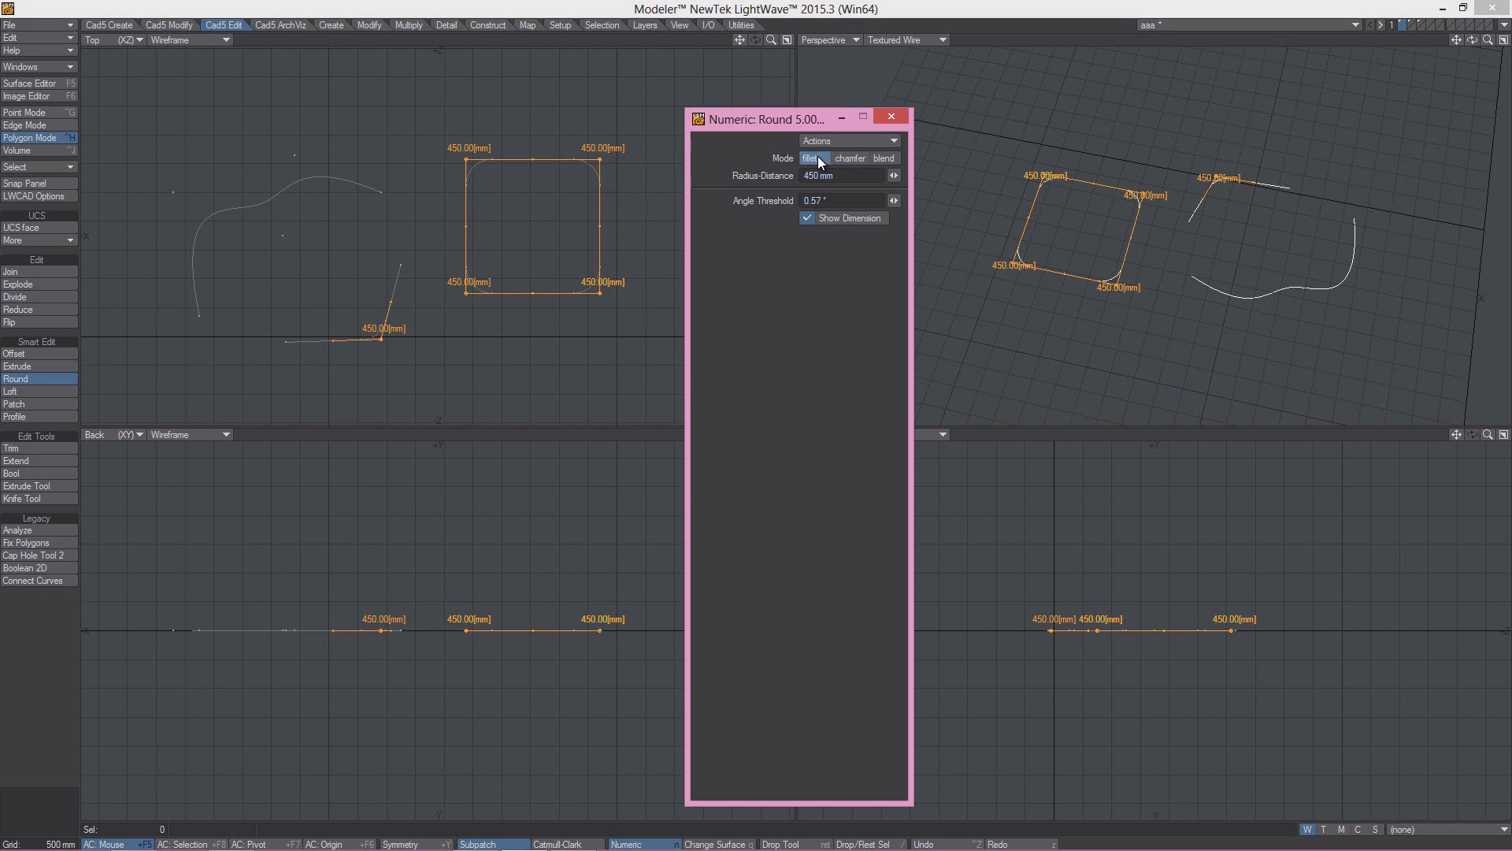
pyautogui.moveTo(334, 132); pyautogui.dragTo(361, 130)
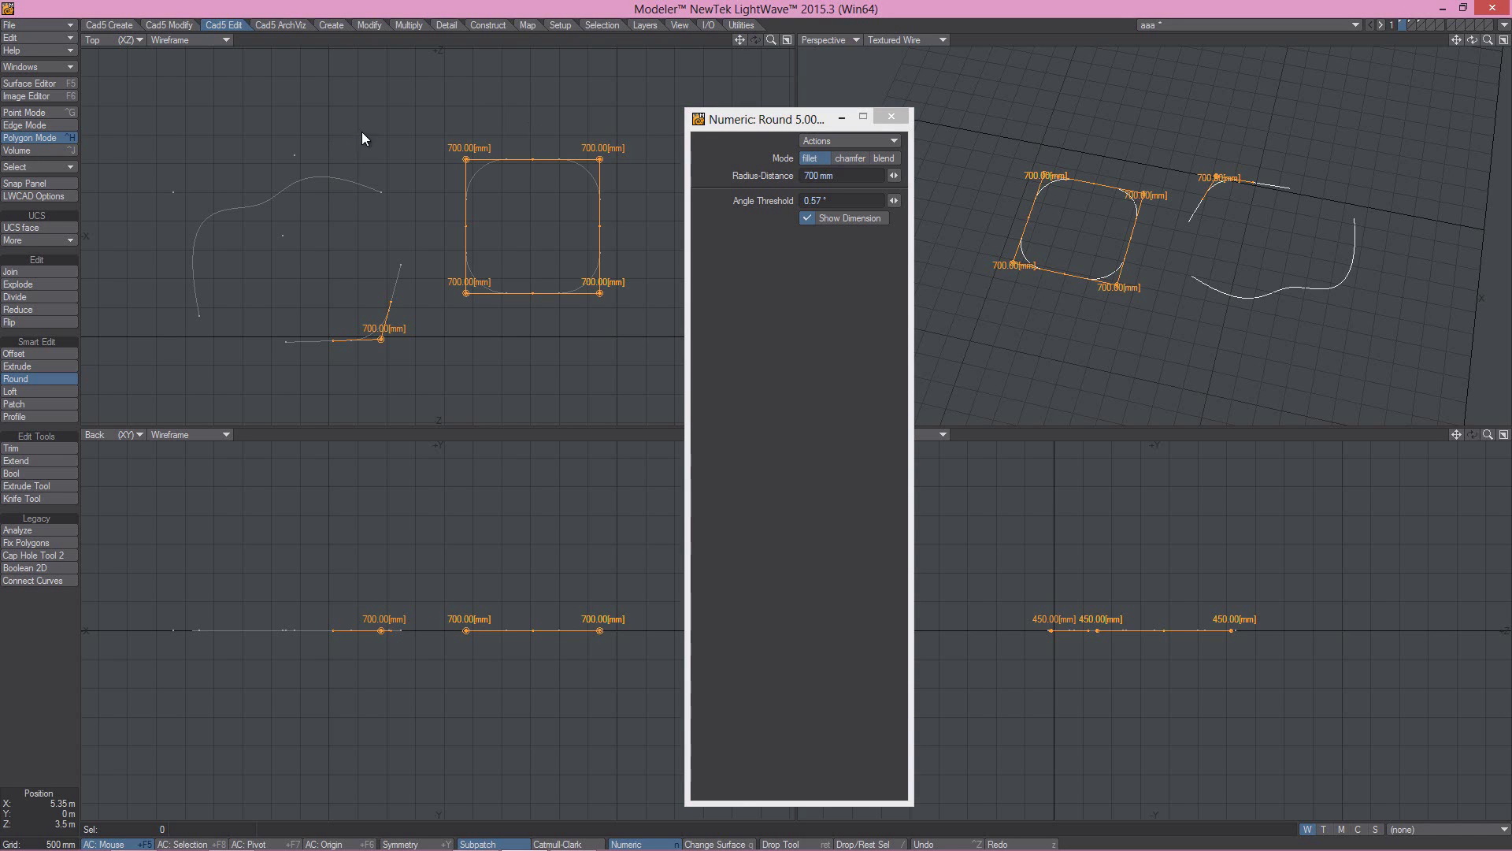
pyautogui.click(883, 158)
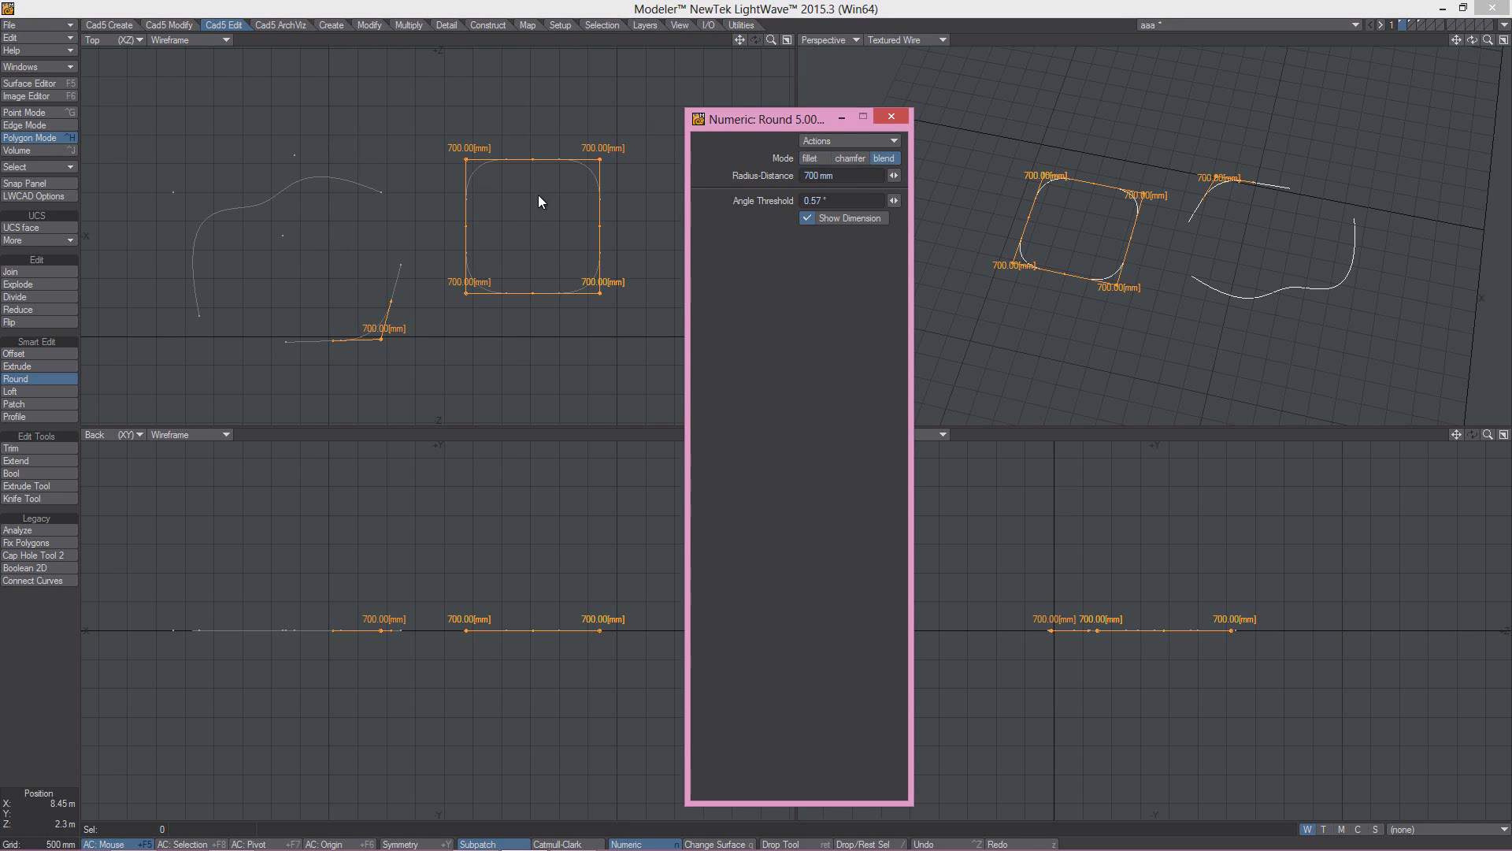
pyautogui.click(848, 157)
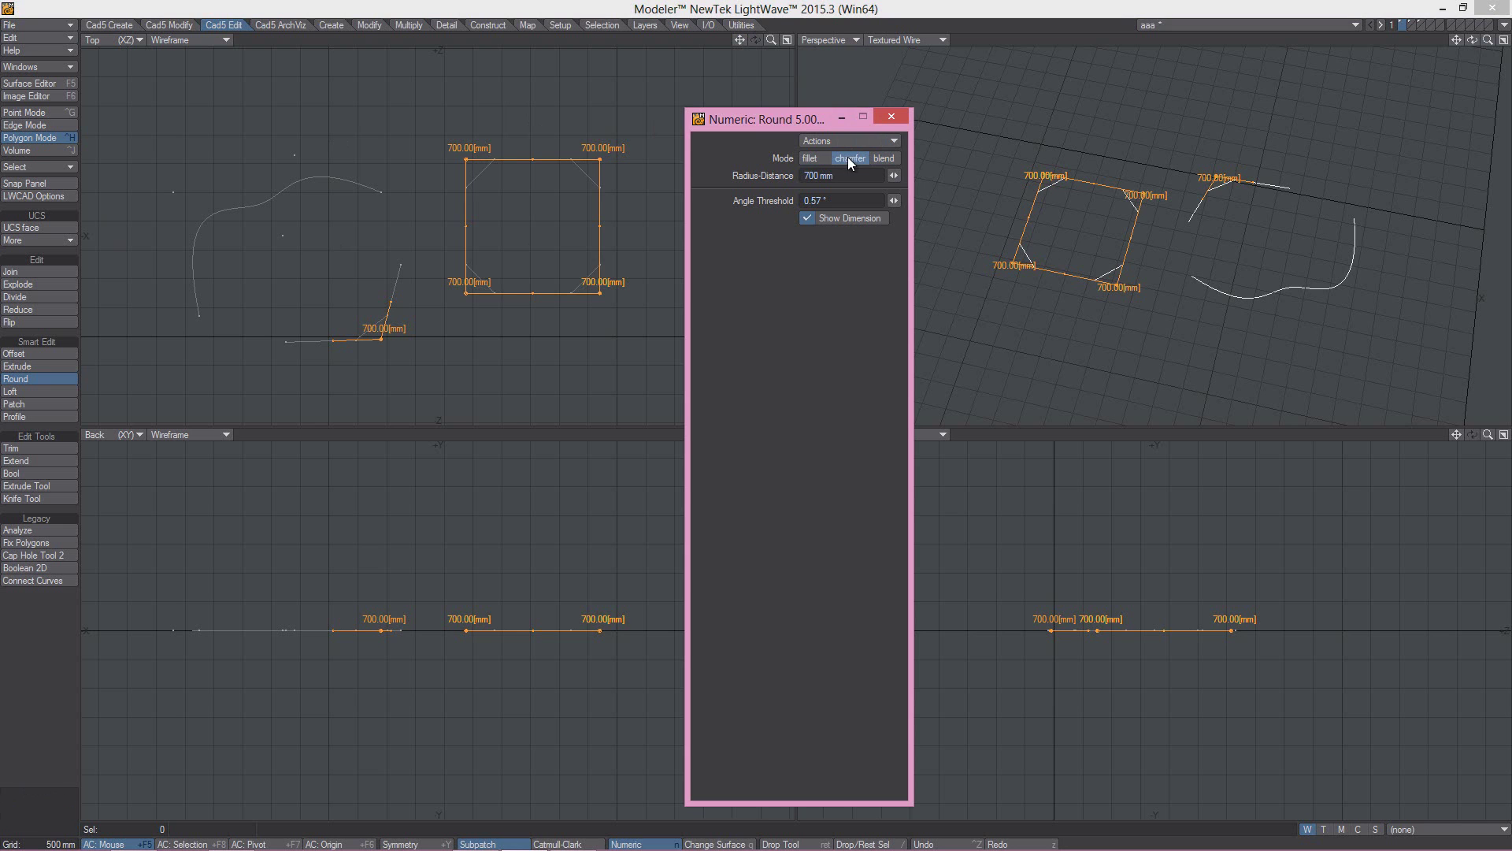
pyautogui.click(46, 817)
# - Switch to the rounded box's layer and try a 400 mm fillet on its connected front top edges, then a fillet on all its sharp edges
pyautogui.press('2')
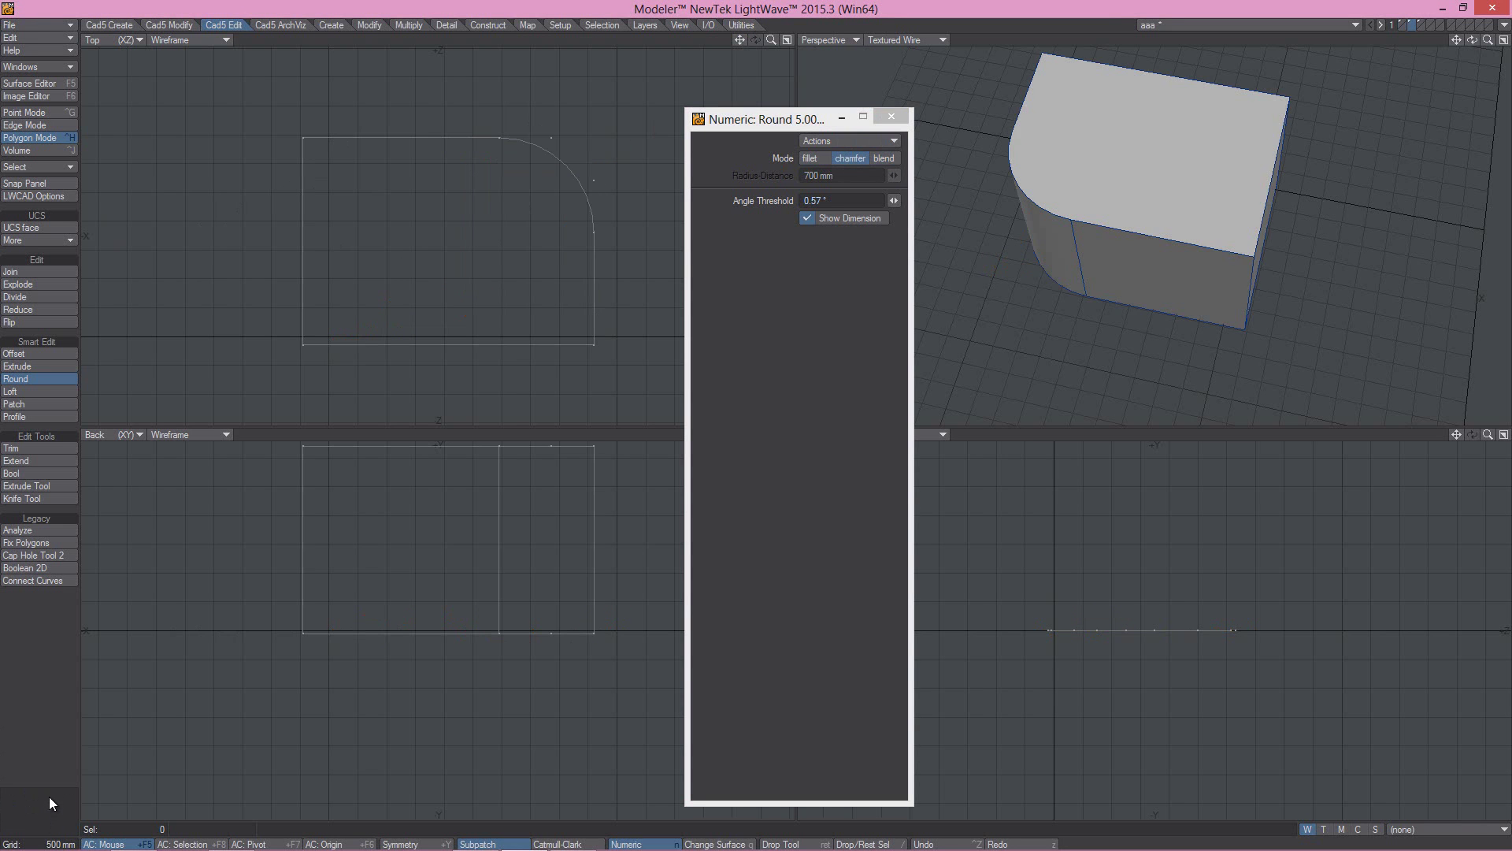
pyautogui.press('a')
pyautogui.keyDown('alt'); pyautogui.moveTo(1040, 312); pyautogui.dragTo(1108, 255); pyautogui.keyUp('alt')
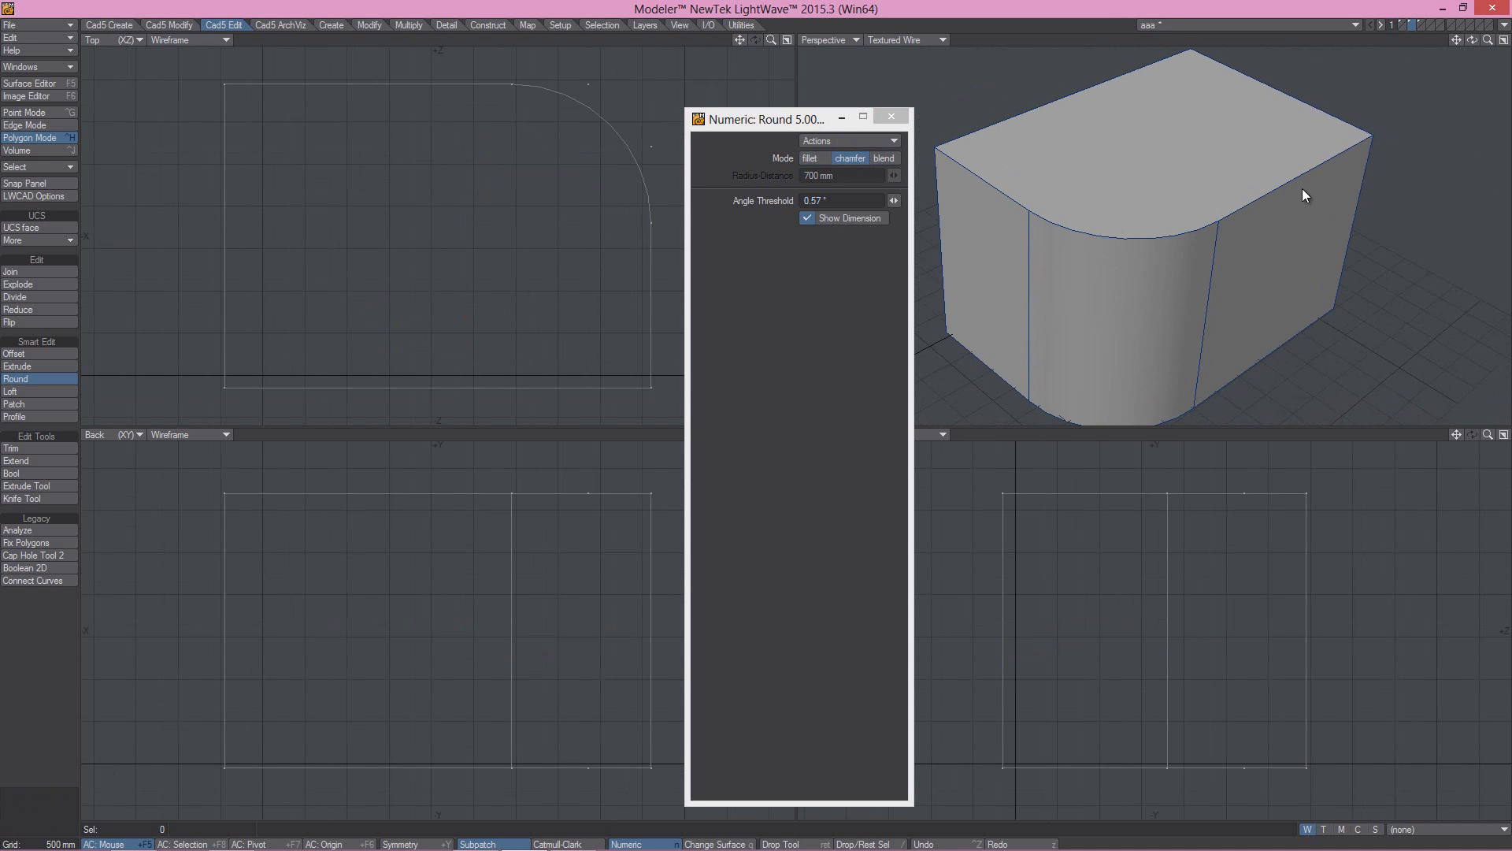
pyautogui.click(1098, 236)
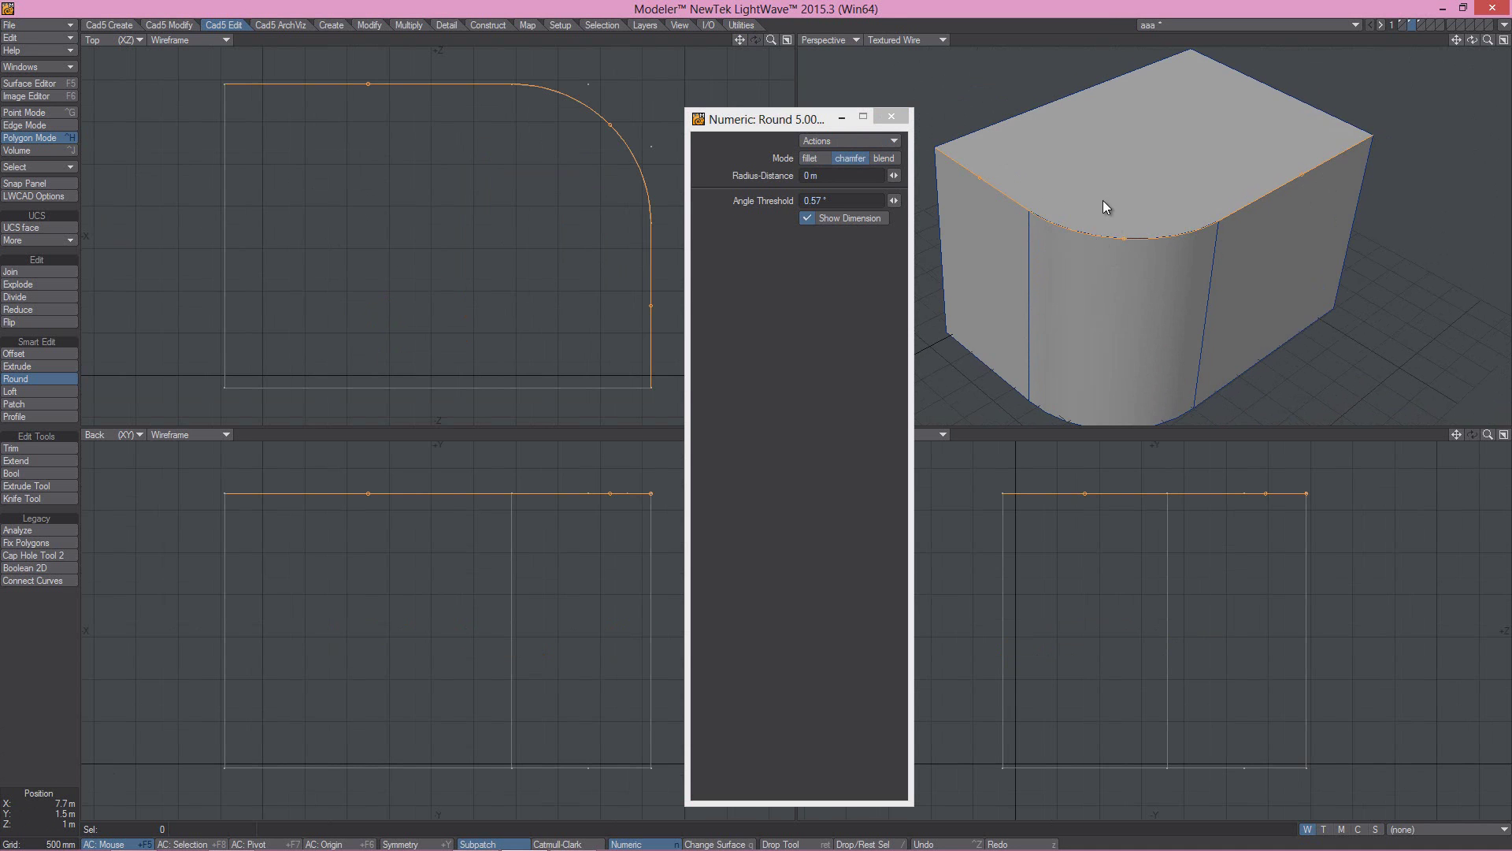
pyautogui.moveTo(1105, 164); pyautogui.dragTo(1120, 160)
pyautogui.click(812, 158)
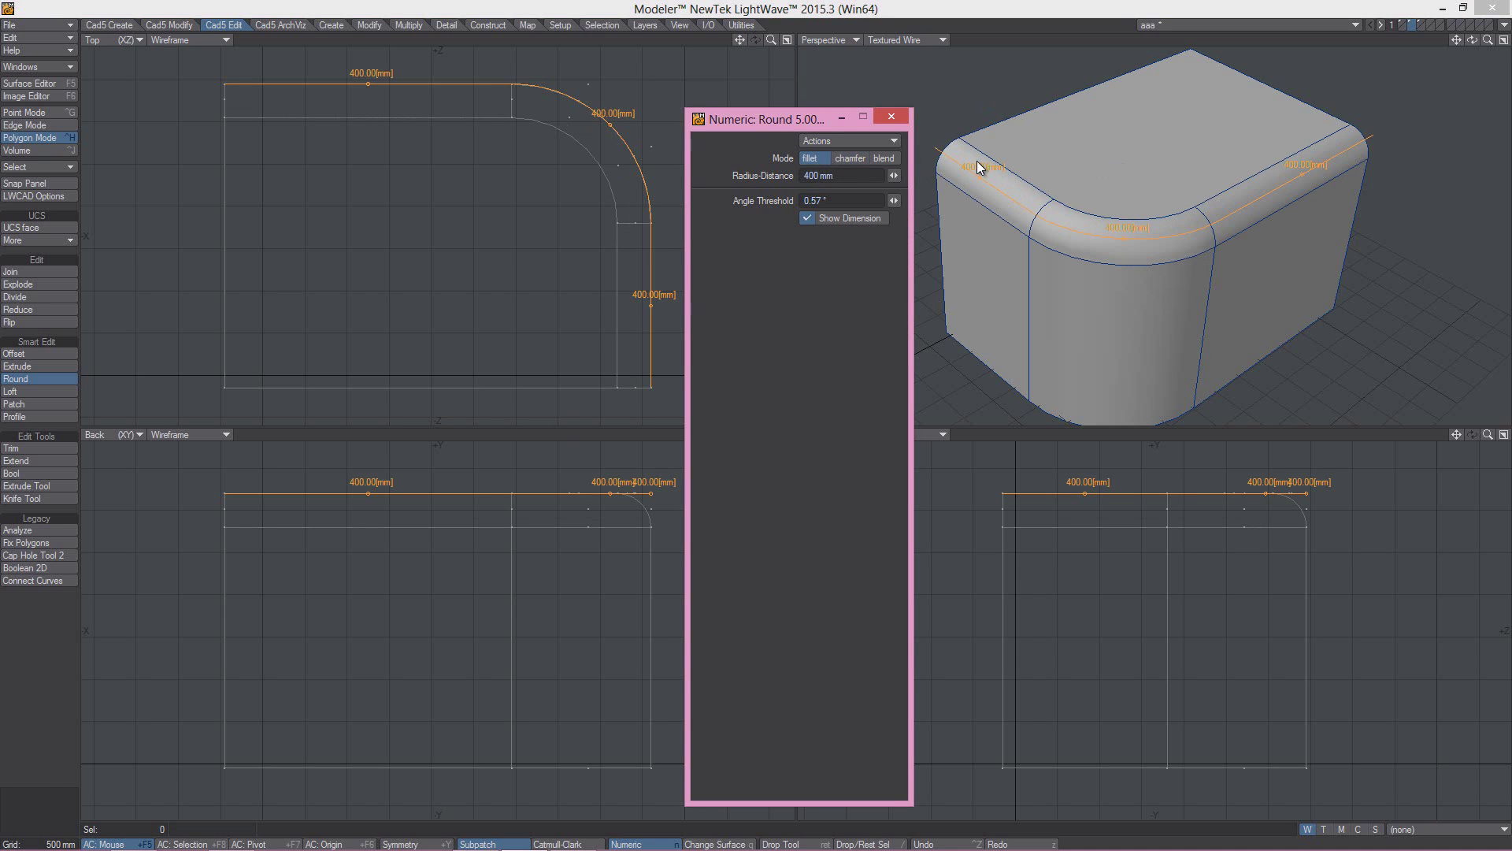
pyautogui.click(35, 805)
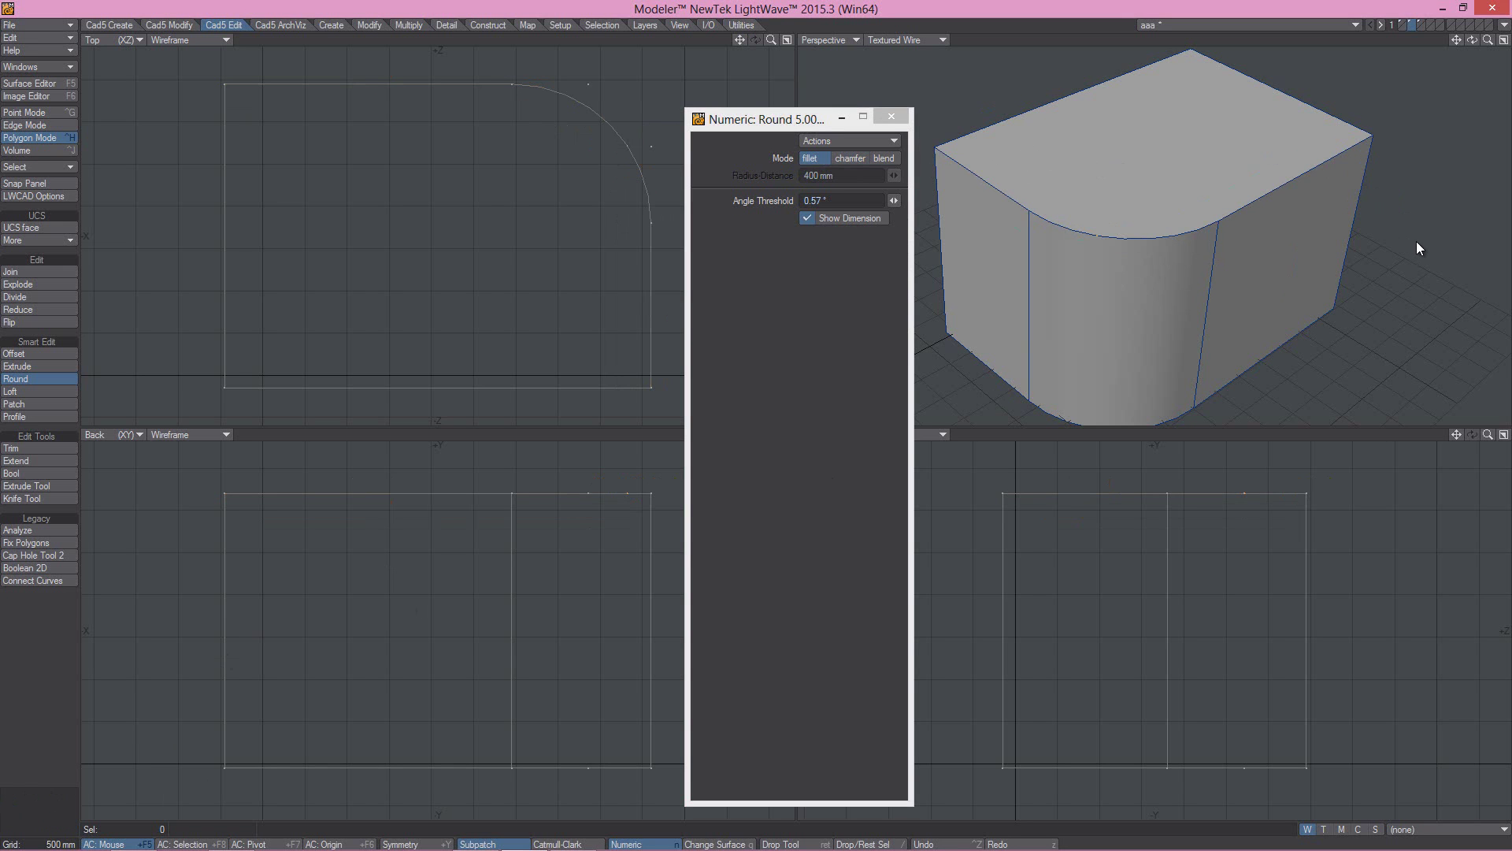
pyautogui.click(1438, 254)
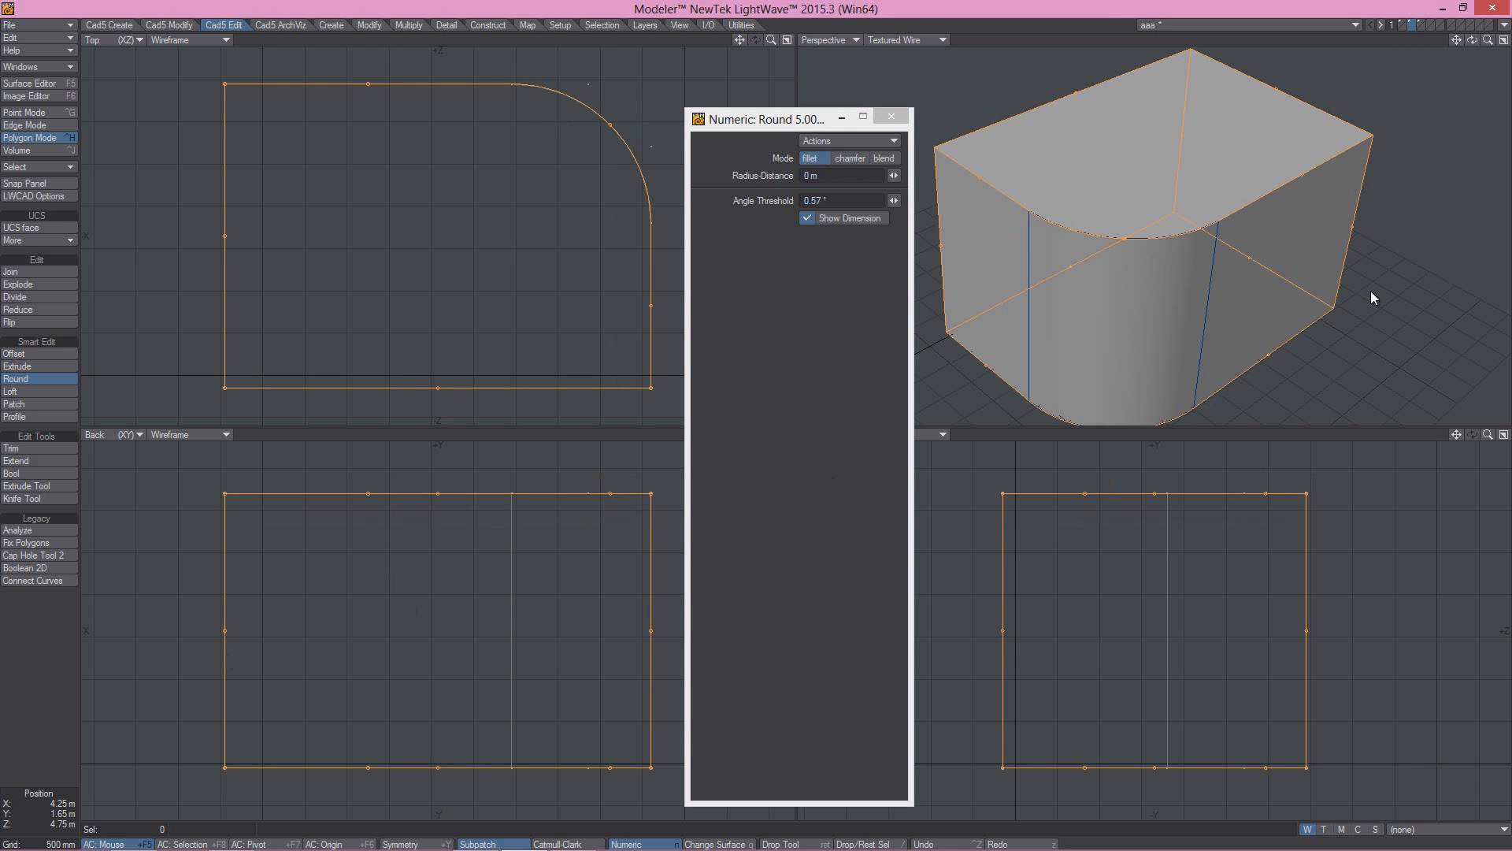
pyautogui.moveTo(1402, 328); pyautogui.dragTo(1411, 330)
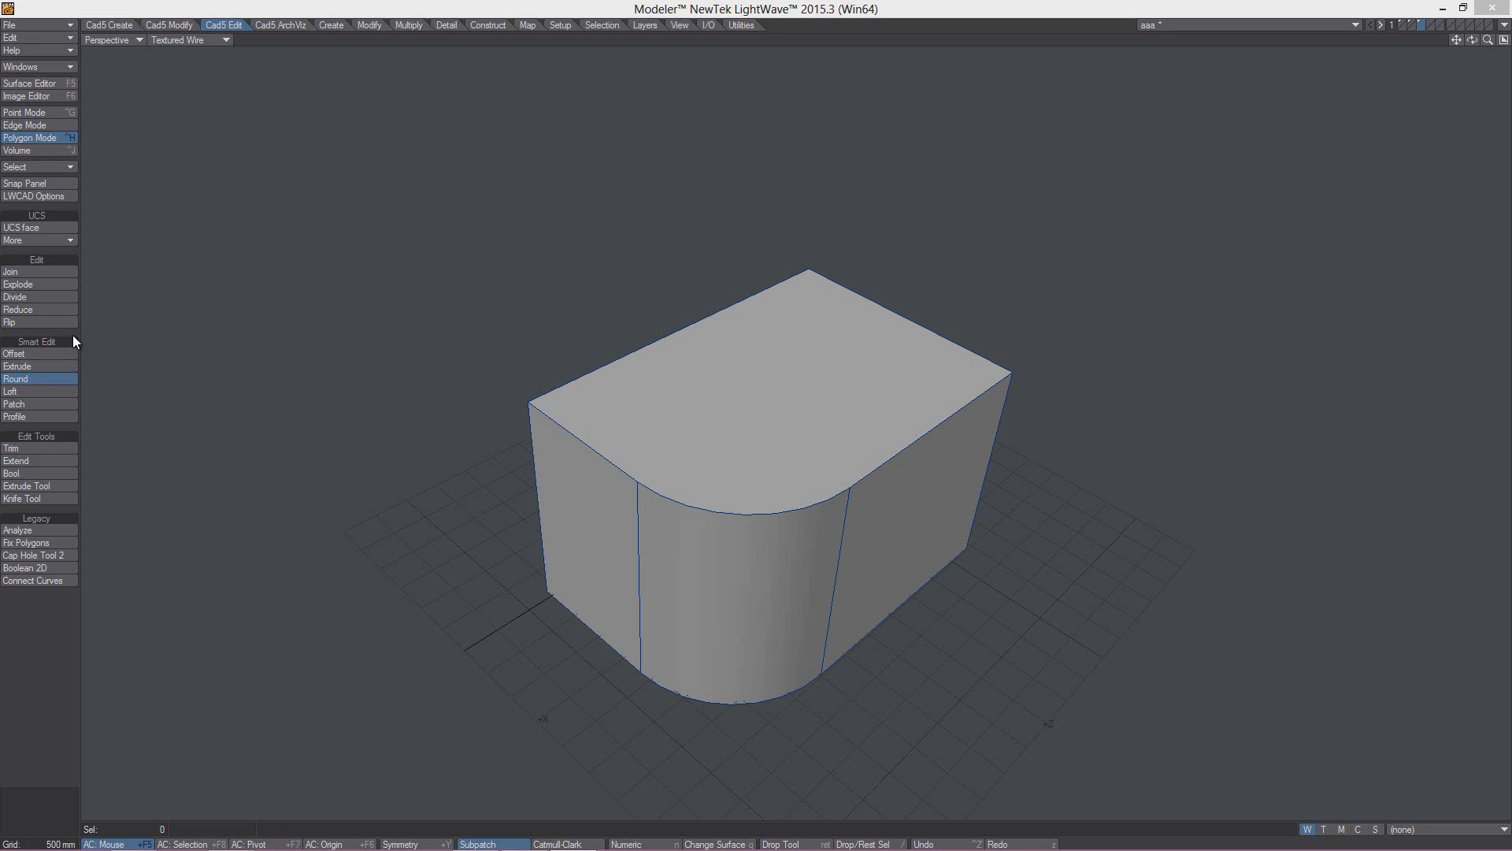
# - Extrude the box's curved corner surface outward into a protruding block
pyautogui.click(25, 366)
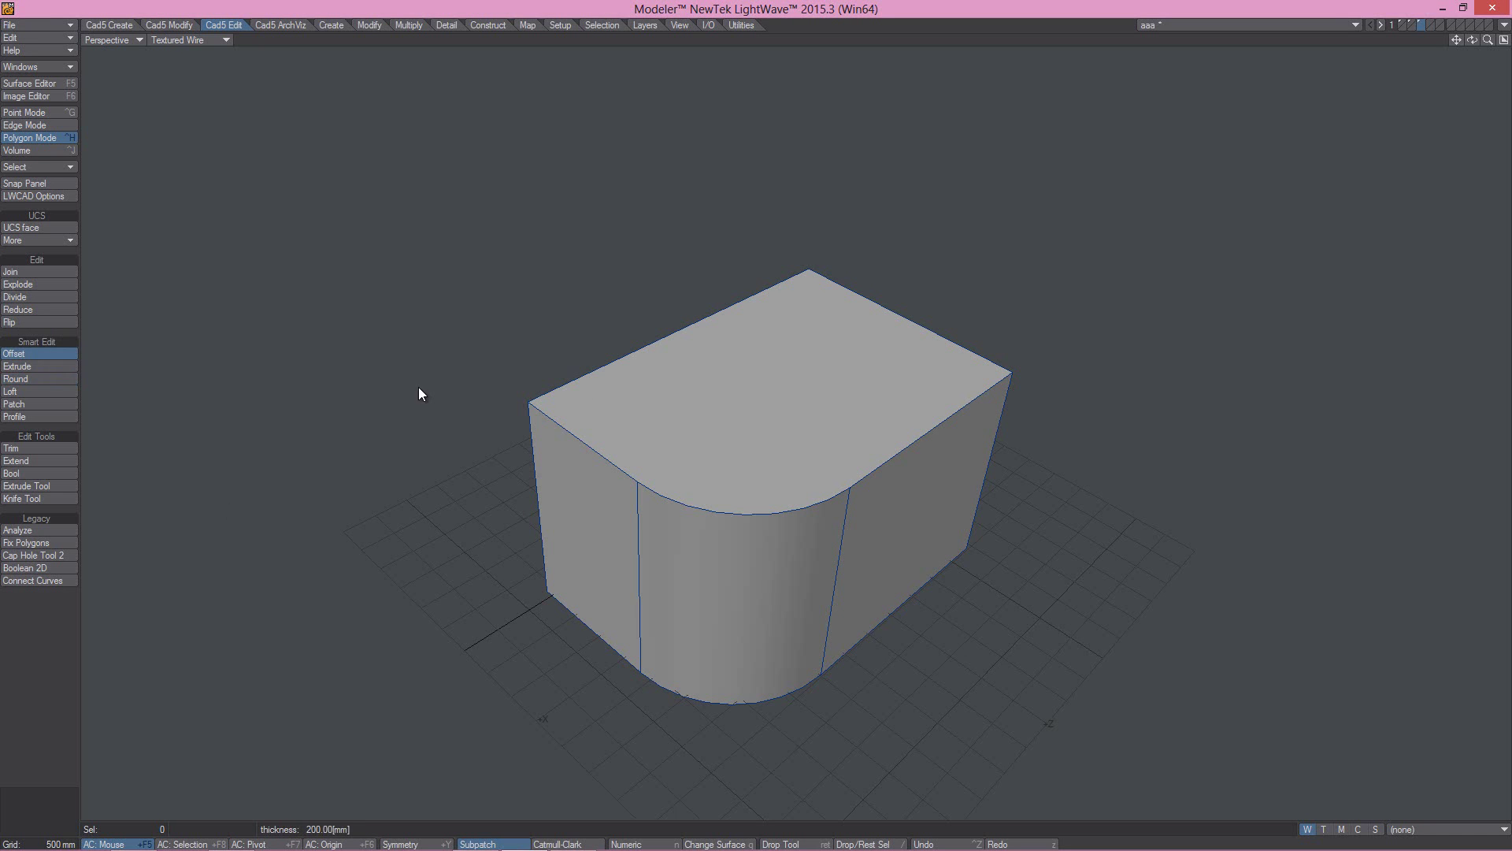
pyautogui.moveTo(775, 545); pyautogui.dragTo(982, 562)
# - Offset the outline of the box's top face inward and extrude the inner face down into a pocket
pyautogui.click(15, 354)
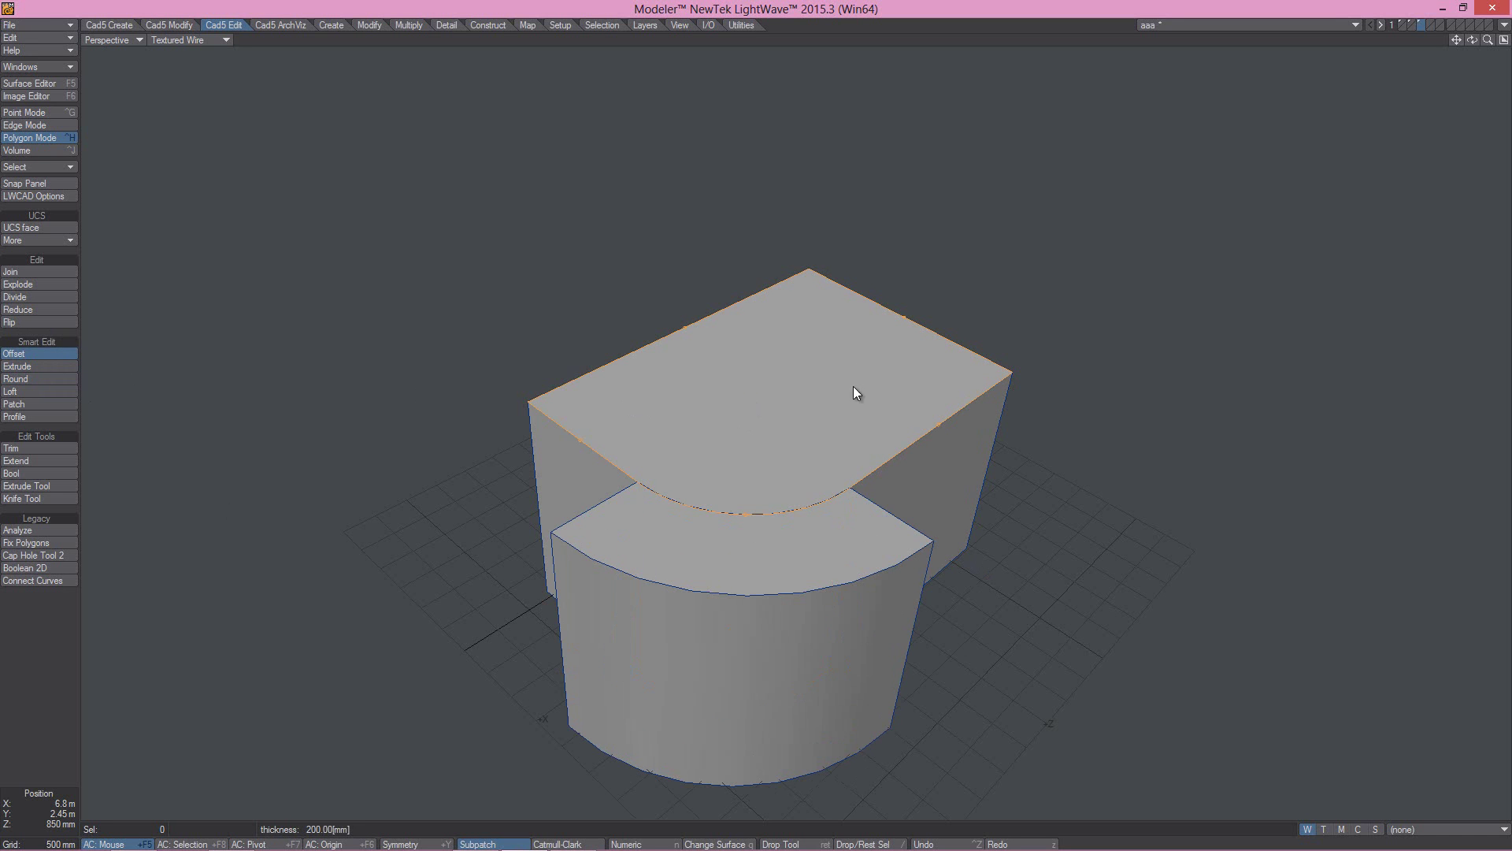
pyautogui.click(867, 369)
pyautogui.click(27, 367)
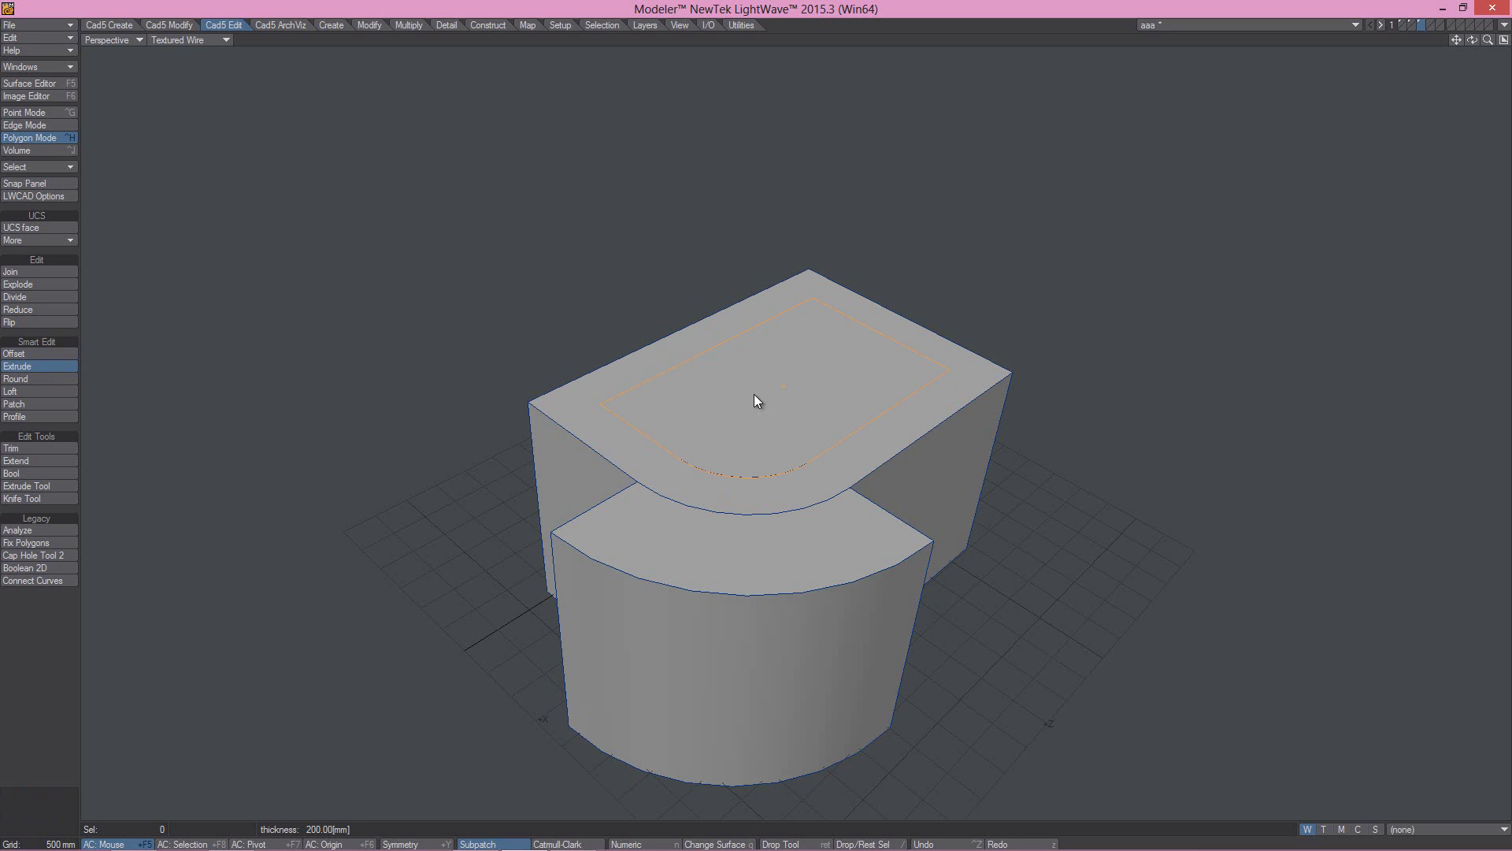
pyautogui.moveTo(830, 363); pyautogui.dragTo(635, 421)
# - Round the edges around the pocket's floor with a fillet
pyautogui.click(27, 379)
pyautogui.keyDown('alt'); pyautogui.moveTo(768, 425); pyautogui.dragTo(885, 410); pyautogui.keyUp('alt')
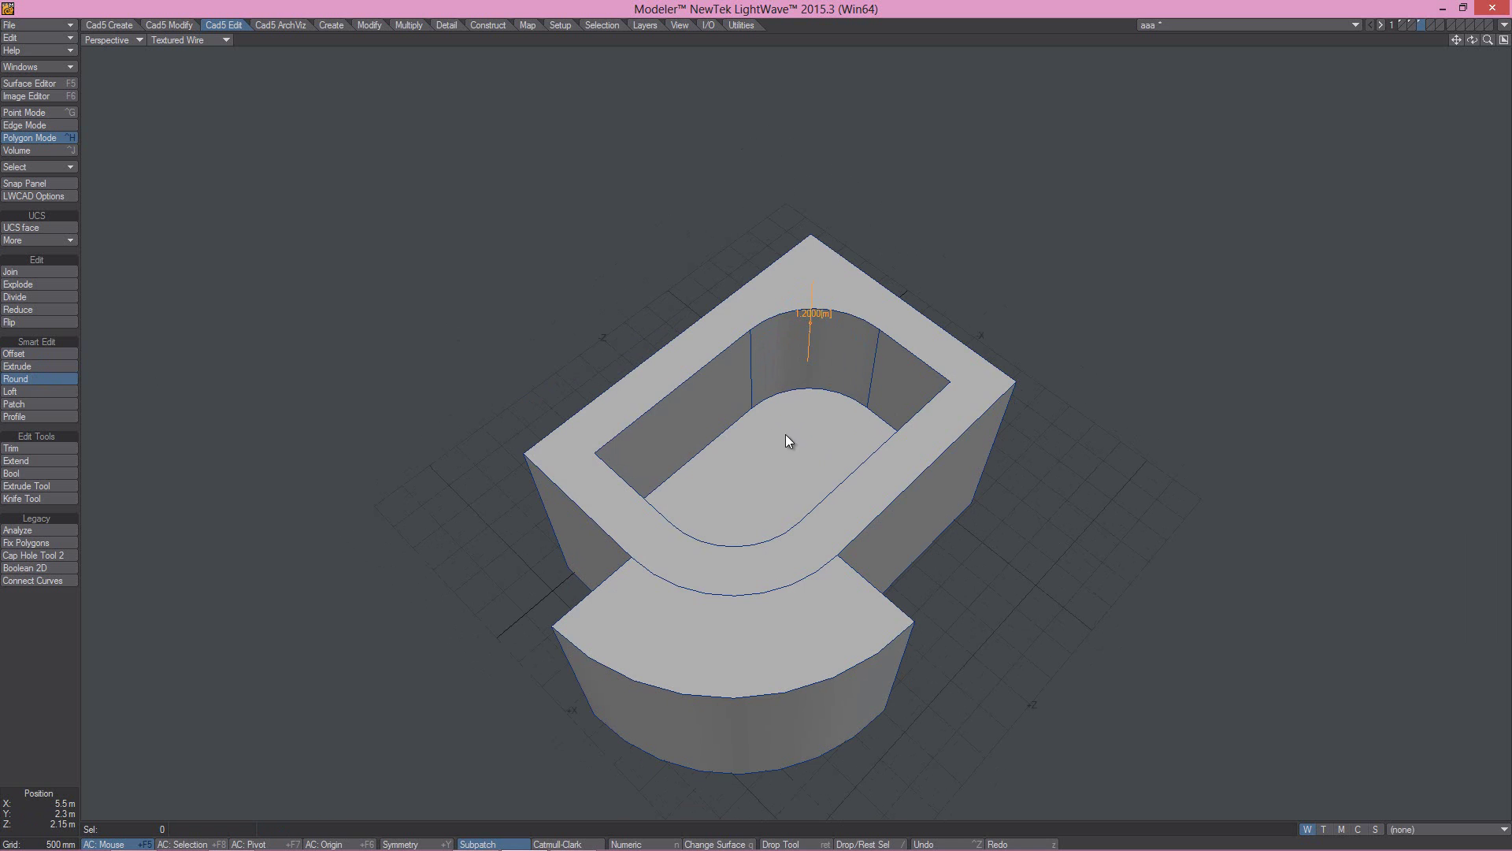
pyautogui.press('space')
pyautogui.keyDown('alt'); pyautogui.moveTo(773, 429); pyautogui.dragTo(760, 610); pyautogui.keyUp('alt')
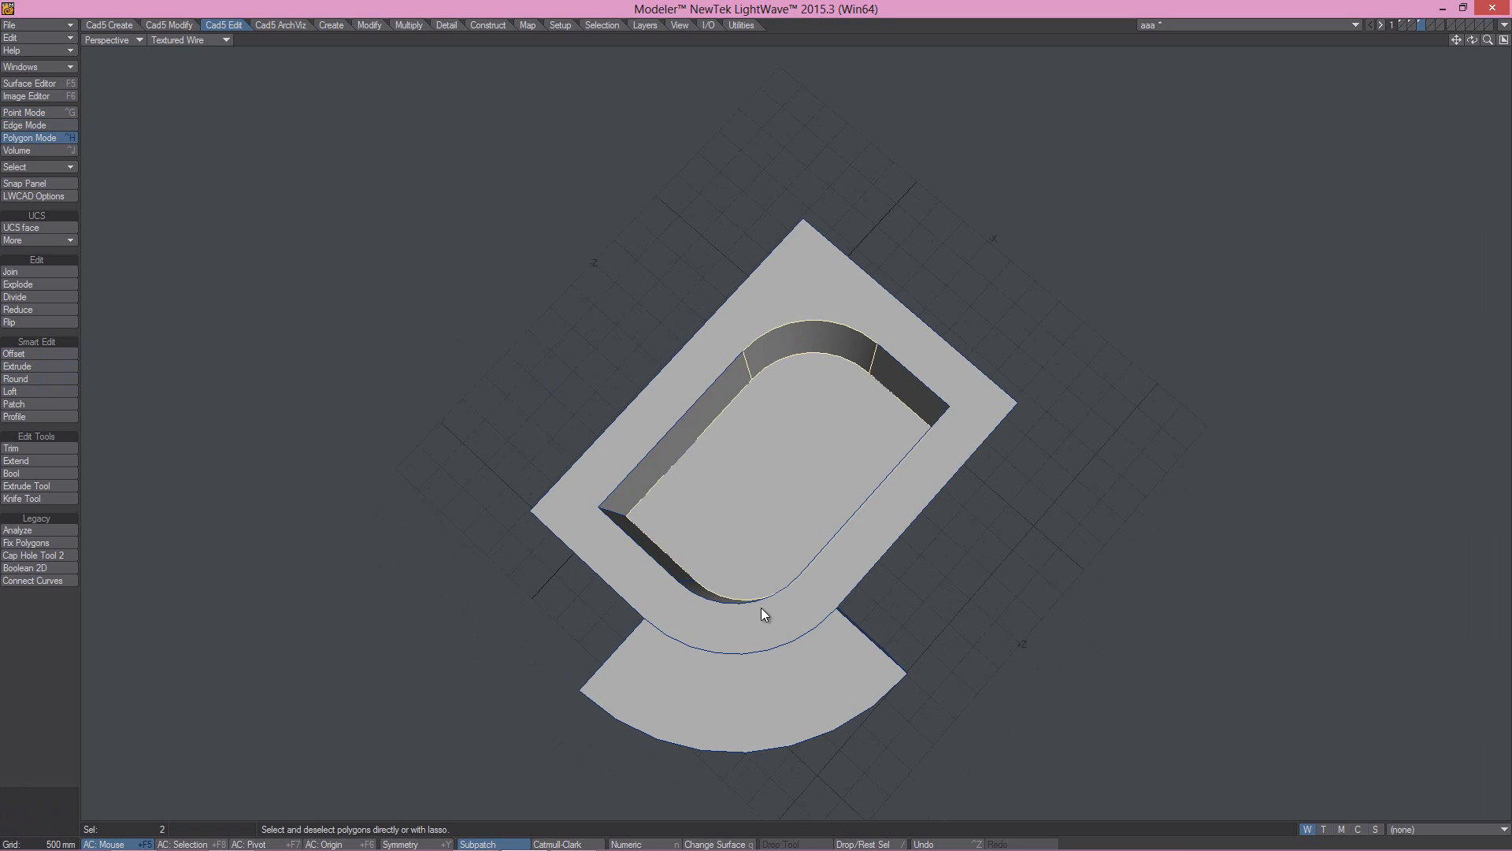
pyautogui.press('/')
pyautogui.click(18, 378)
pyautogui.moveTo(793, 432)
pyautogui.keyDown('alt'); pyautogui.mouseDown()
pyautogui.moveTo(814, 450)
pyautogui.moveTo(775, 454)
pyautogui.mouseUp(); pyautogui.keyUp('alt')
pyautogui.click(768, 454)
# - Extrude the pocket's floor face up into a tall column and offset the column's top outline down its sides
pyautogui.click(32, 365)
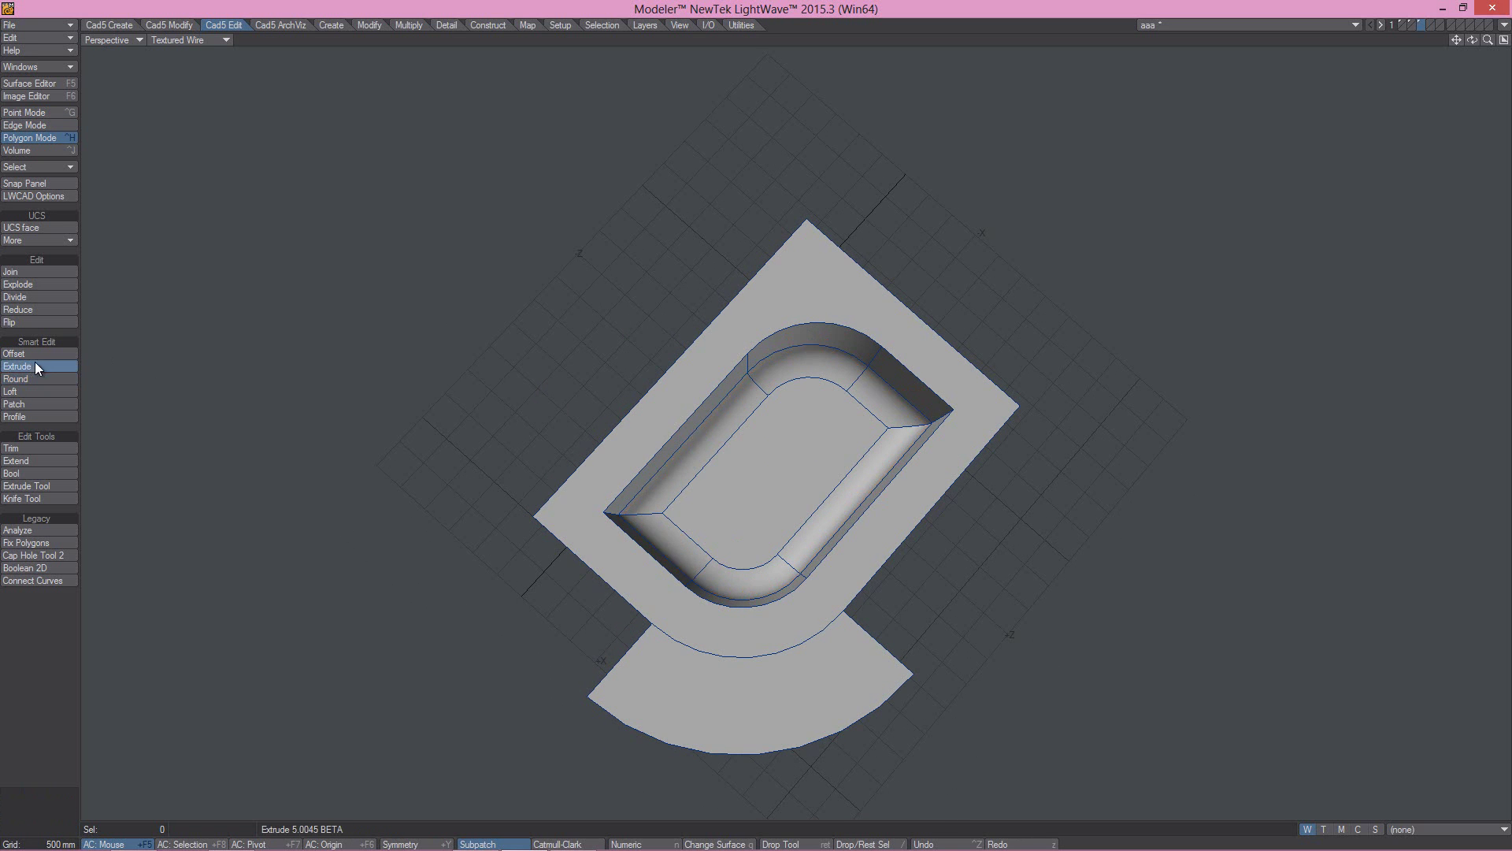
pyautogui.keyDown('alt'); pyautogui.moveTo(782, 479); pyautogui.dragTo(1360, 292); pyautogui.keyUp('alt')
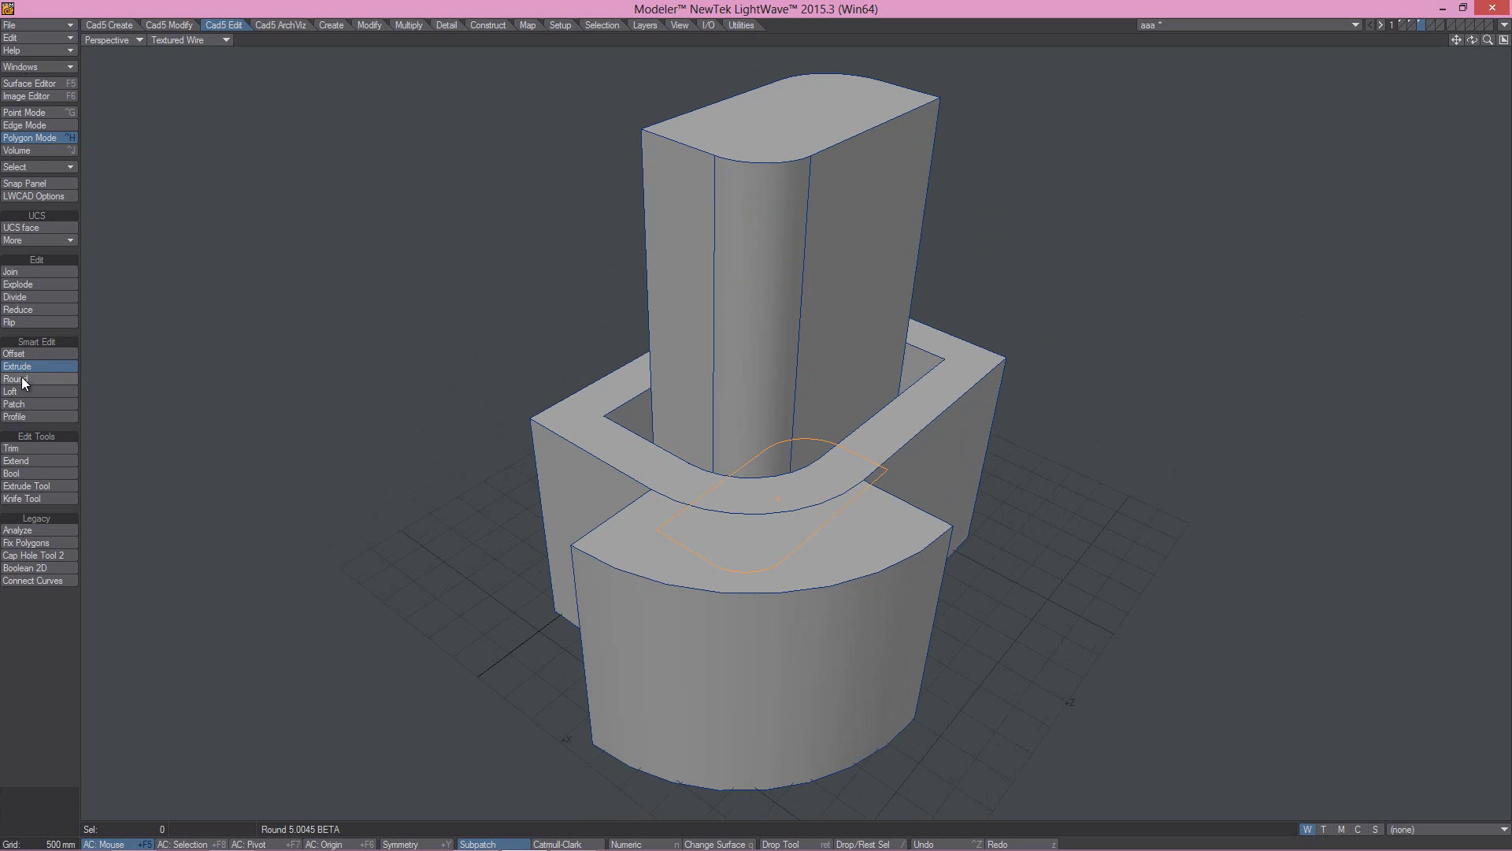
pyautogui.click(30, 356)
pyautogui.moveTo(780, 102); pyautogui.dragTo(161, 319)
# - Extrude the band around the column's upper end outward into an overhanging cap and merge the coplanar faces with Reduce
pyautogui.click(41, 365)
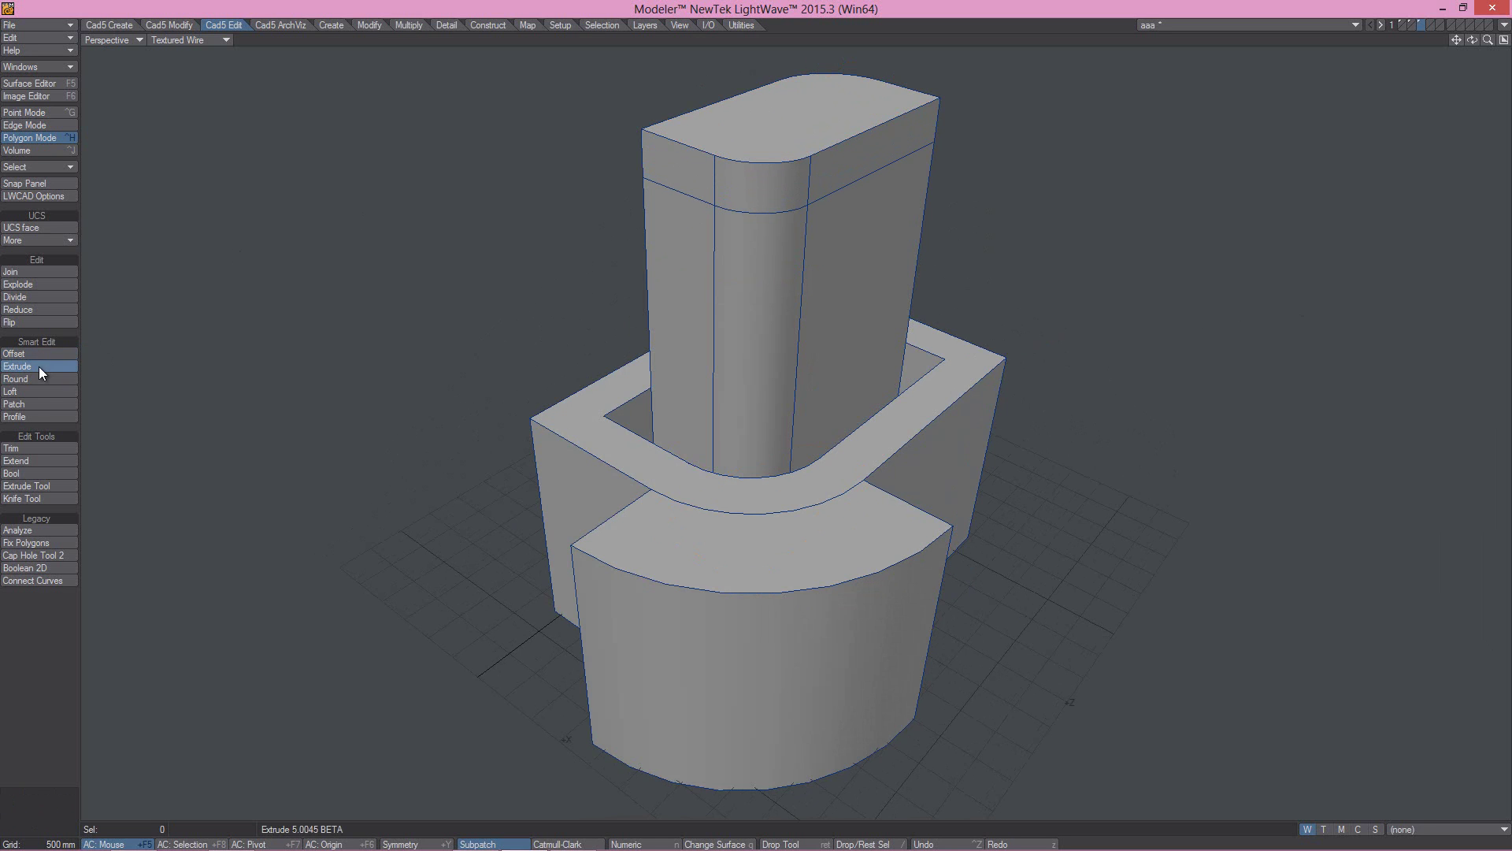
pyautogui.click(809, 179)
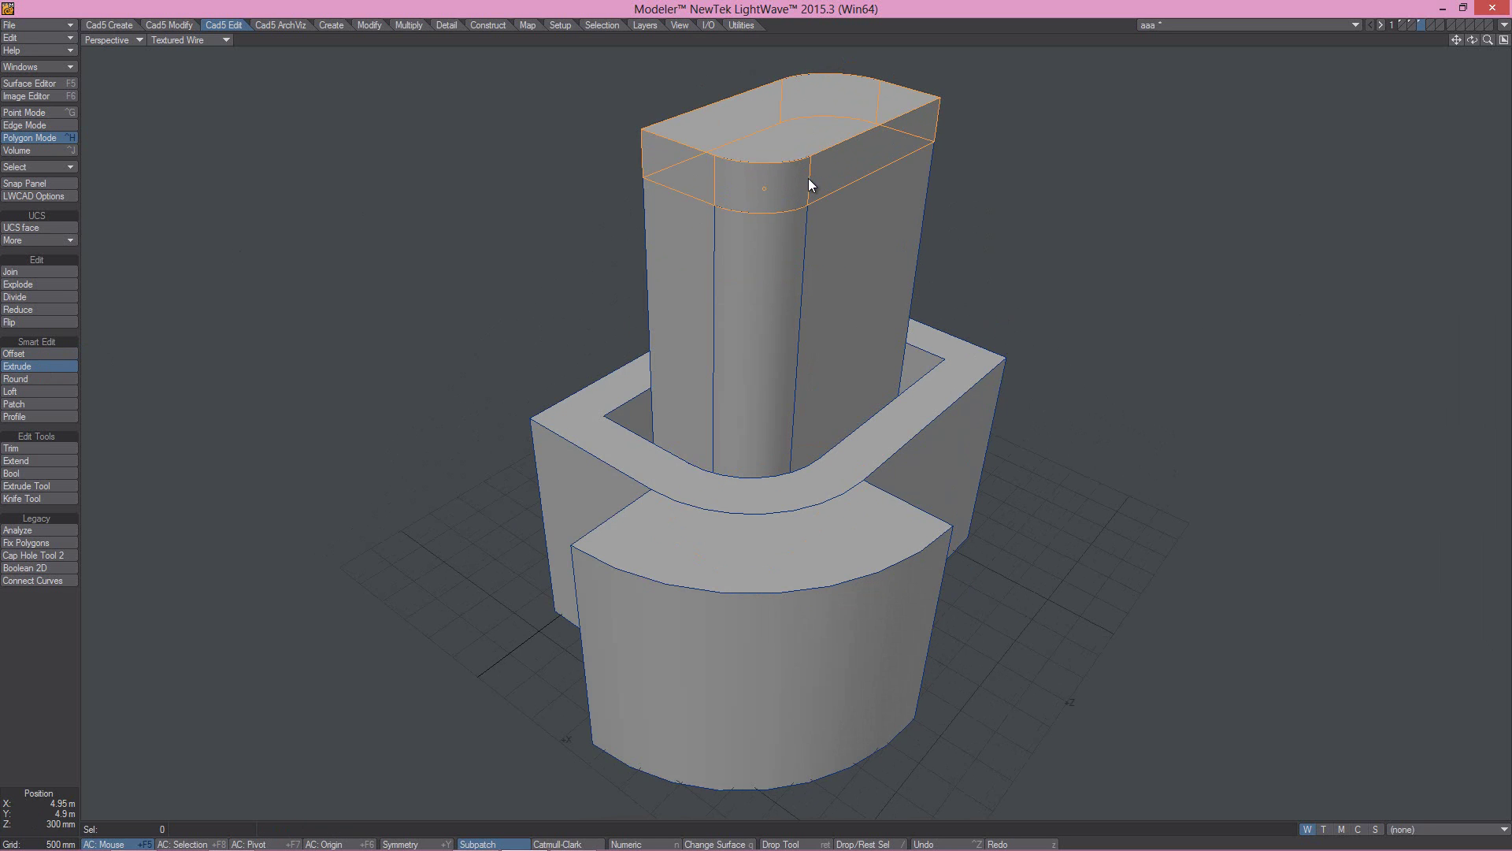
pyautogui.moveTo(964, 291); pyautogui.dragTo(1030, 275)
pyautogui.press('Return')
pyautogui.click(27, 307)
pyautogui.keyDown('alt'); pyautogui.moveTo(642, 378); pyautogui.dragTo(796, 300); pyautogui.keyUp('alt')
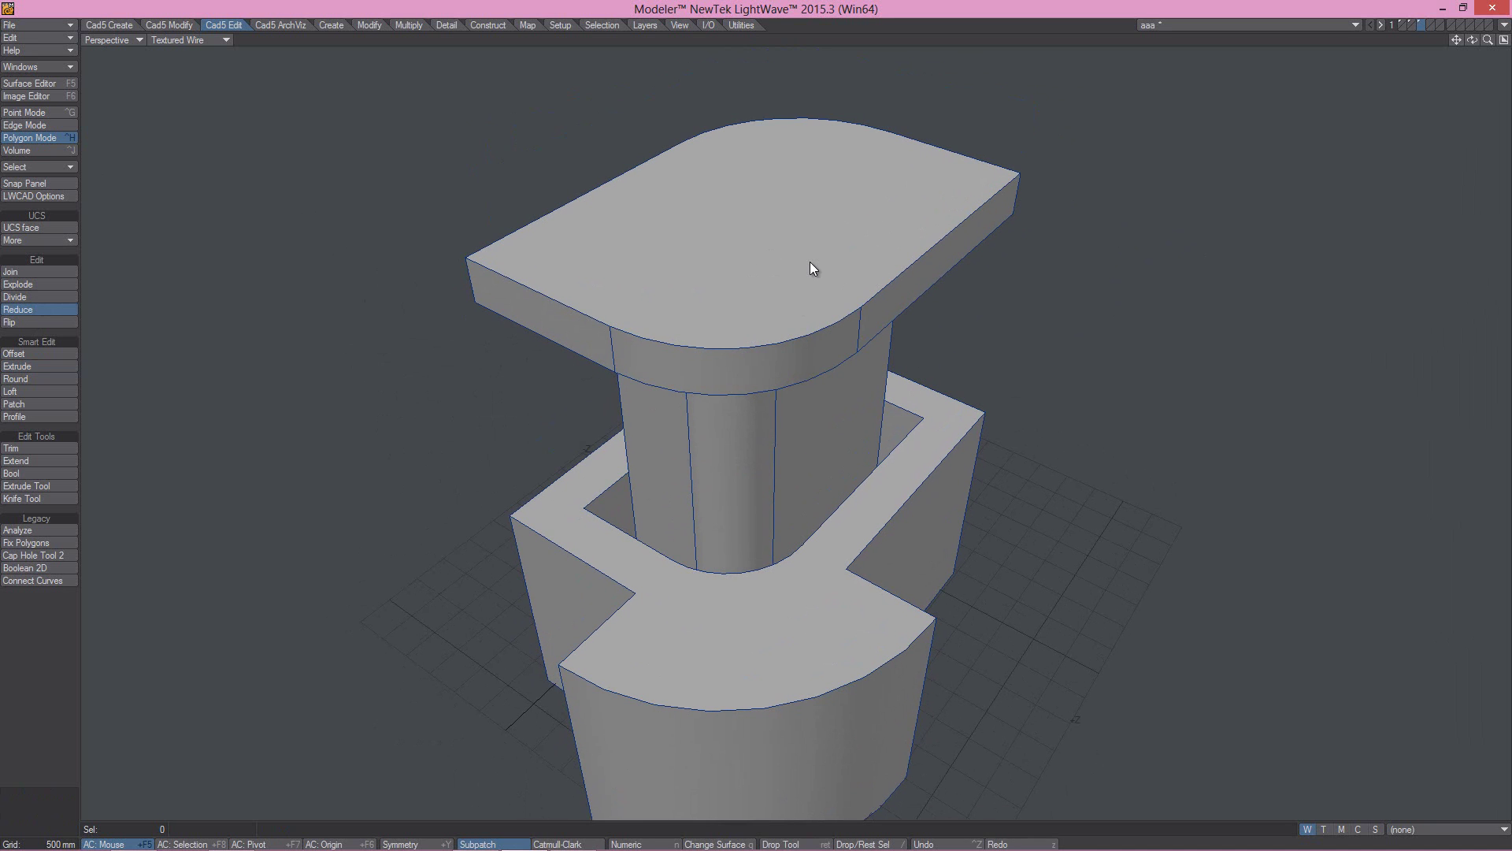
# - Round the edges of the cap's top face and the base's top face with a 100 mm fillet
pyautogui.keyDown('alt'); pyautogui.moveTo(742, 400); pyautogui.dragTo(665, 379); pyautogui.keyUp('alt')
pyautogui.click(29, 379)
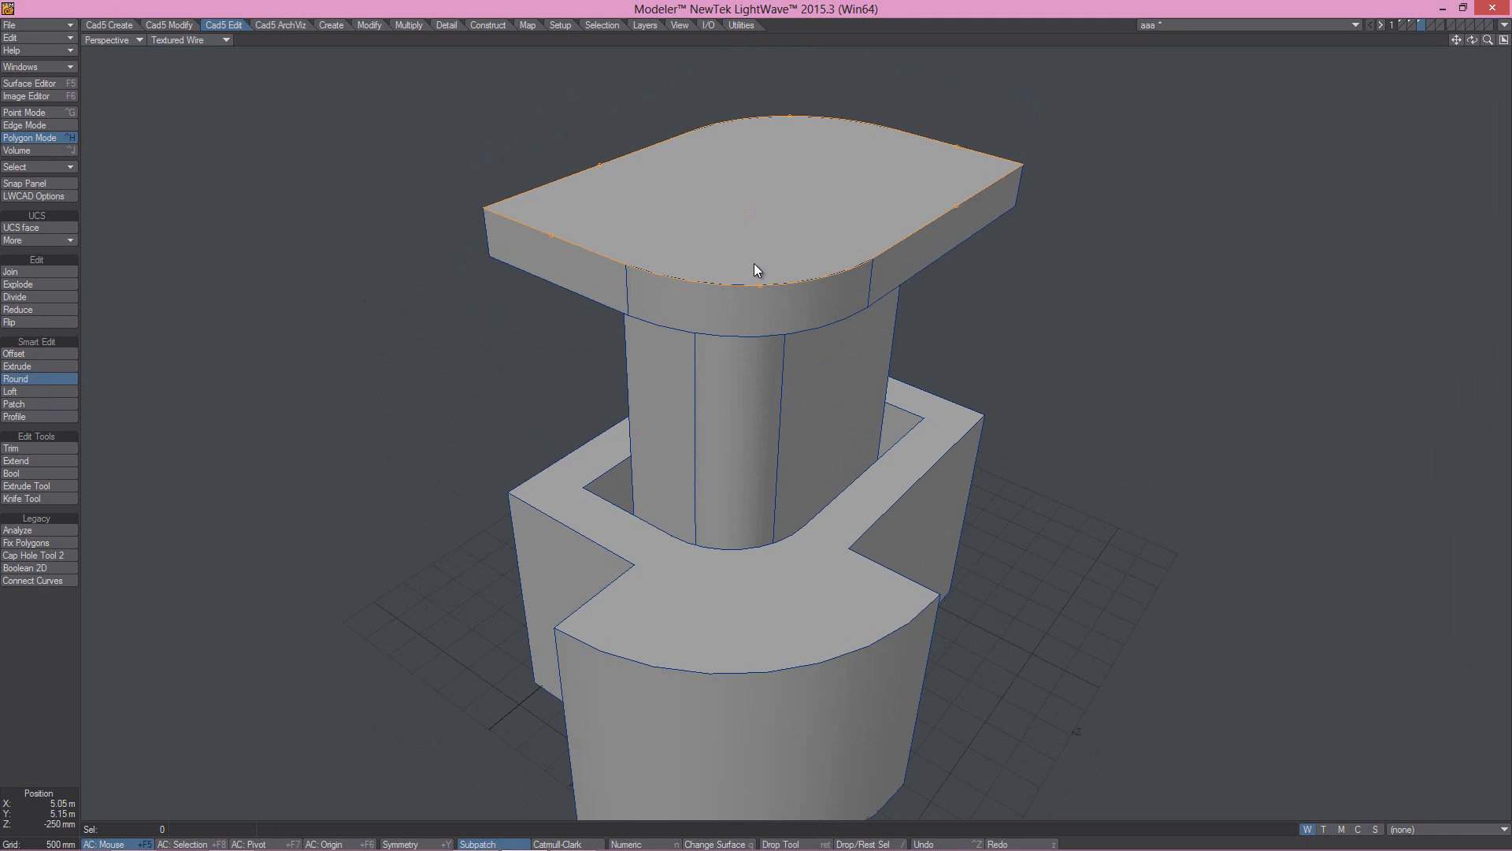
pyautogui.click(764, 601)
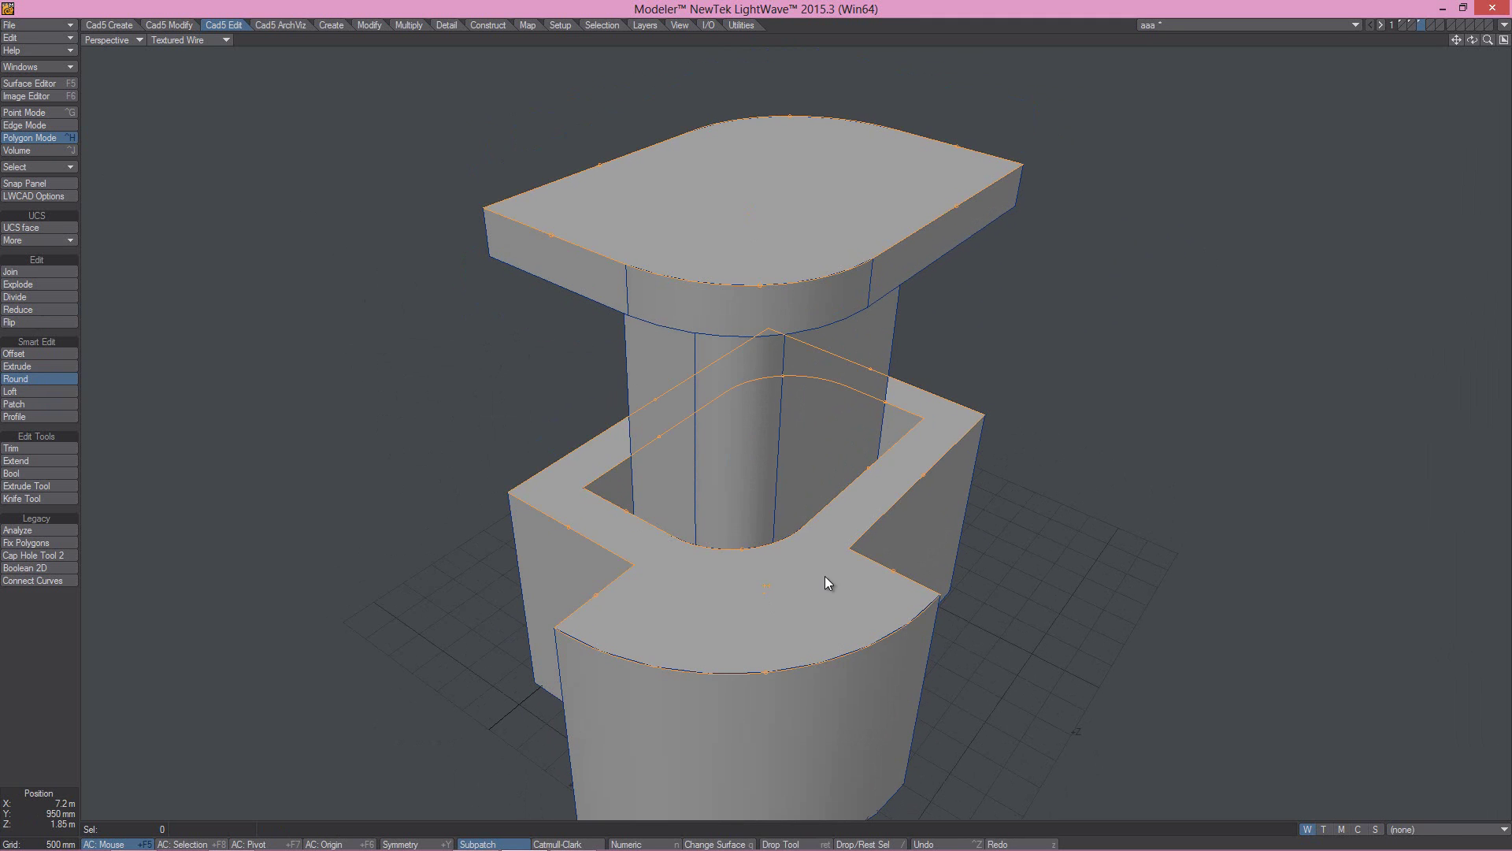
pyautogui.click(1056, 503)
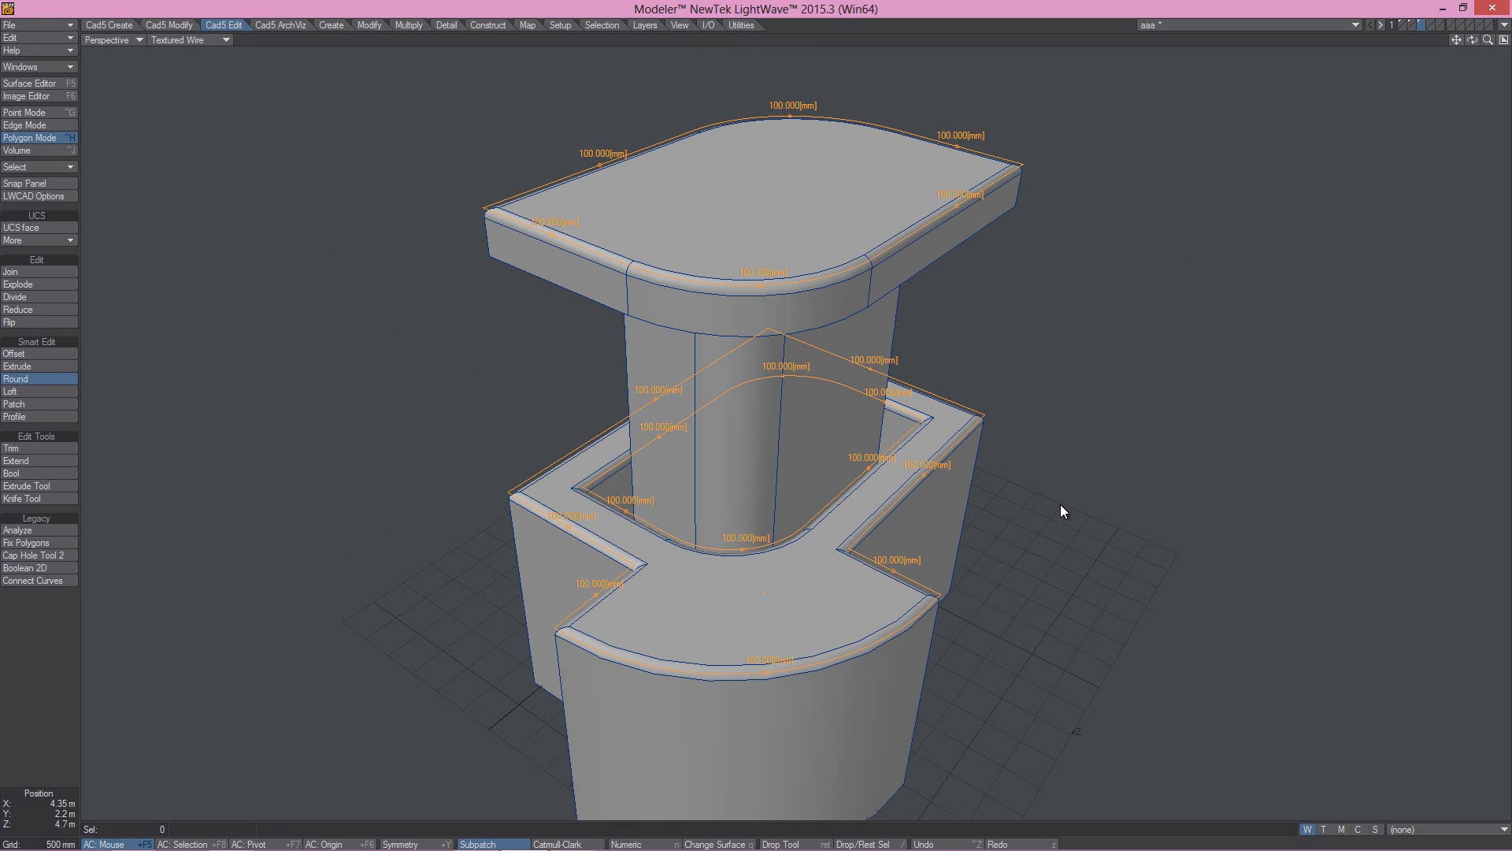
# - Apply the 100 mm rounding to the top edges of the cap and the base
pyautogui.press('Return')
pyautogui.keyDown('alt'); pyautogui.moveTo(1047, 519); pyautogui.dragTo(1243, 361); pyautogui.keyUp('alt')
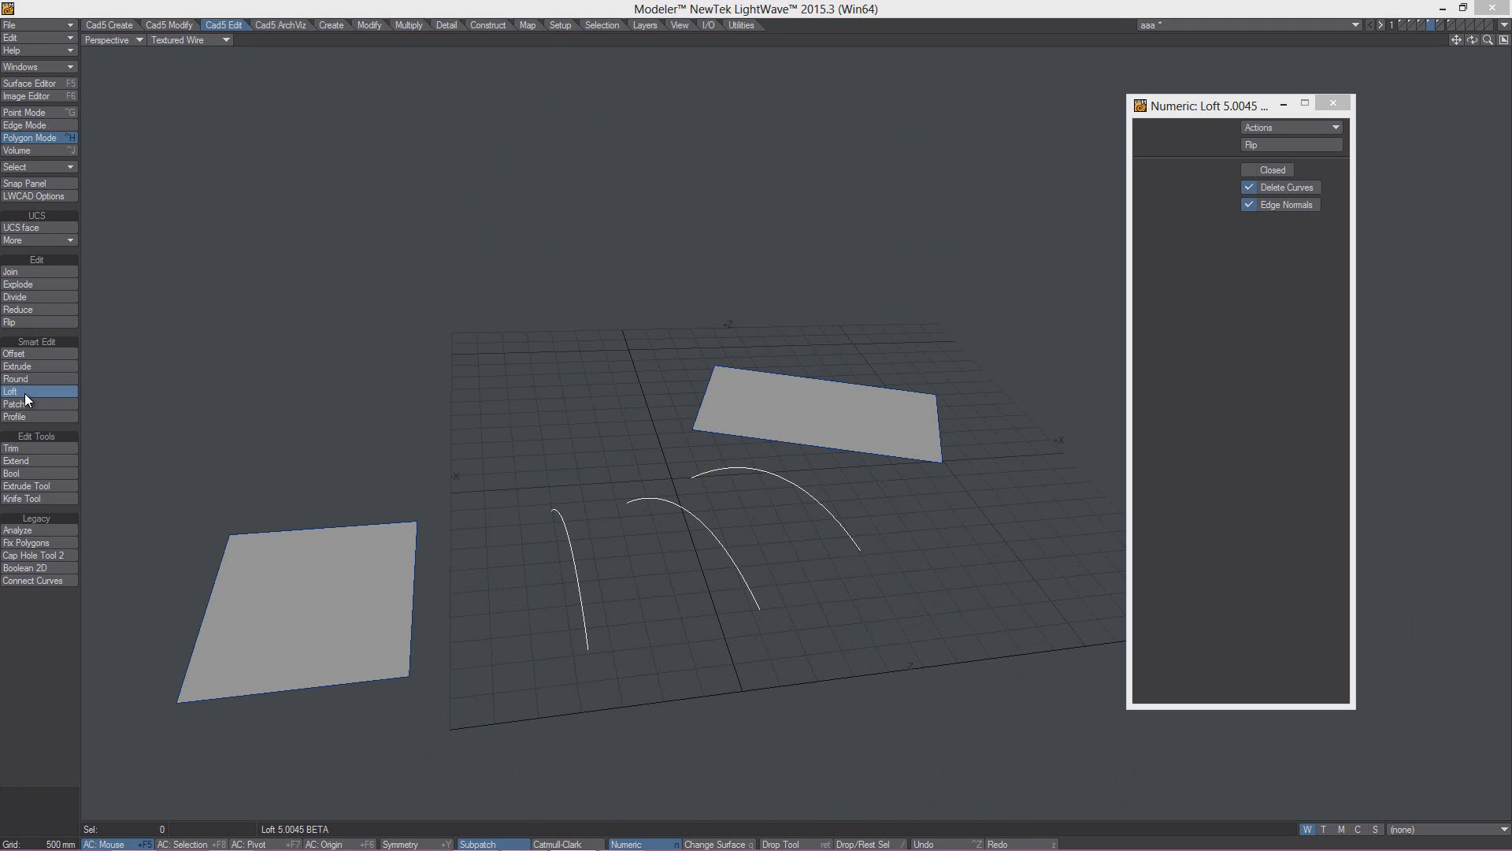
# - Loft a surface across the three open arcs between the two flat panels and undo it
pyautogui.keyDown('alt'); pyautogui.moveTo(556, 641); pyautogui.dragTo(708, 649); pyautogui.keyUp('alt')
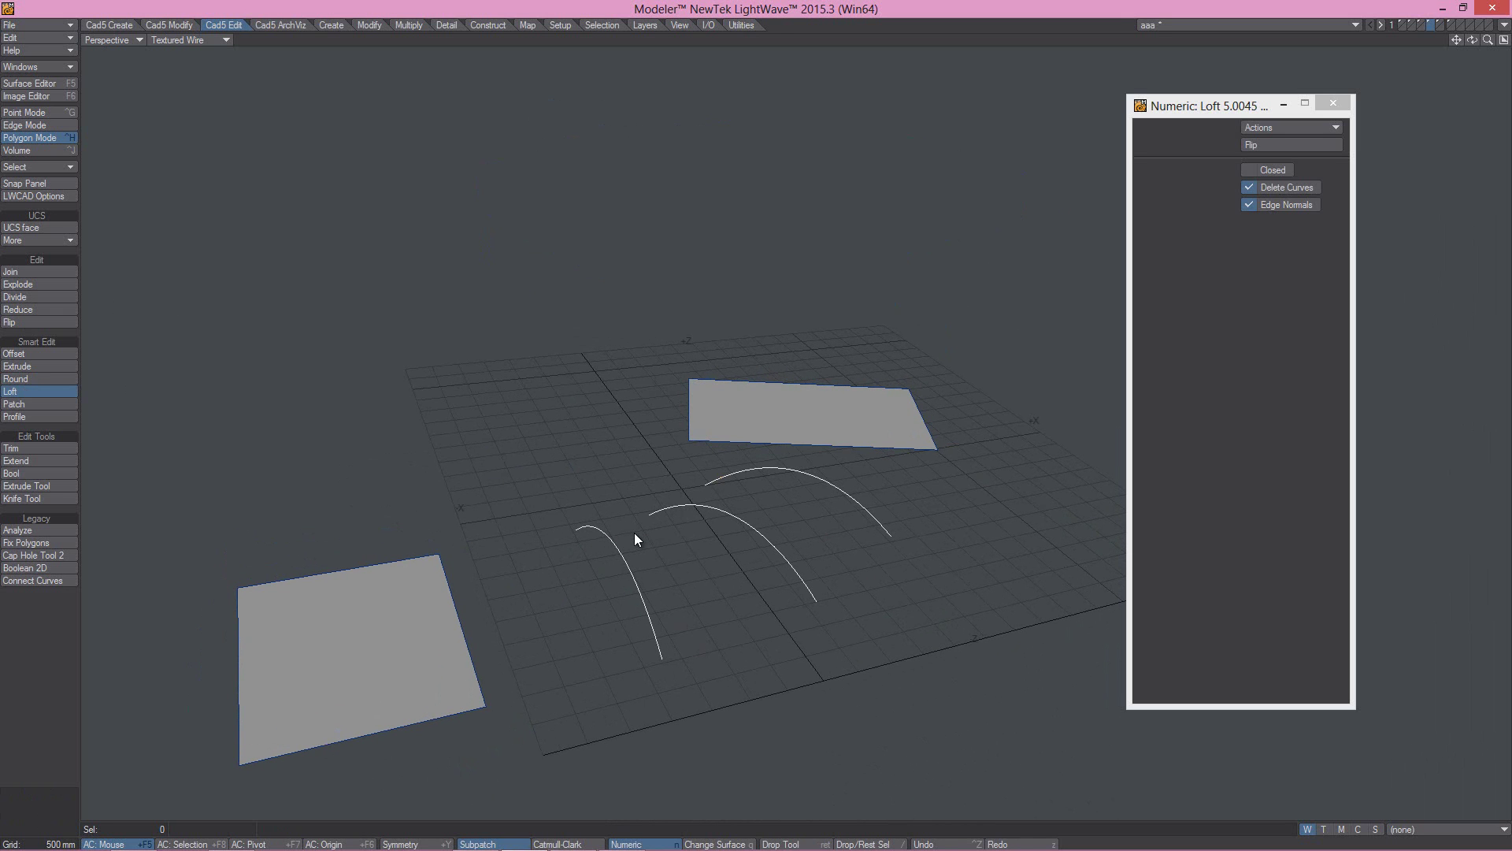
pyautogui.click(585, 523)
pyautogui.click(669, 506)
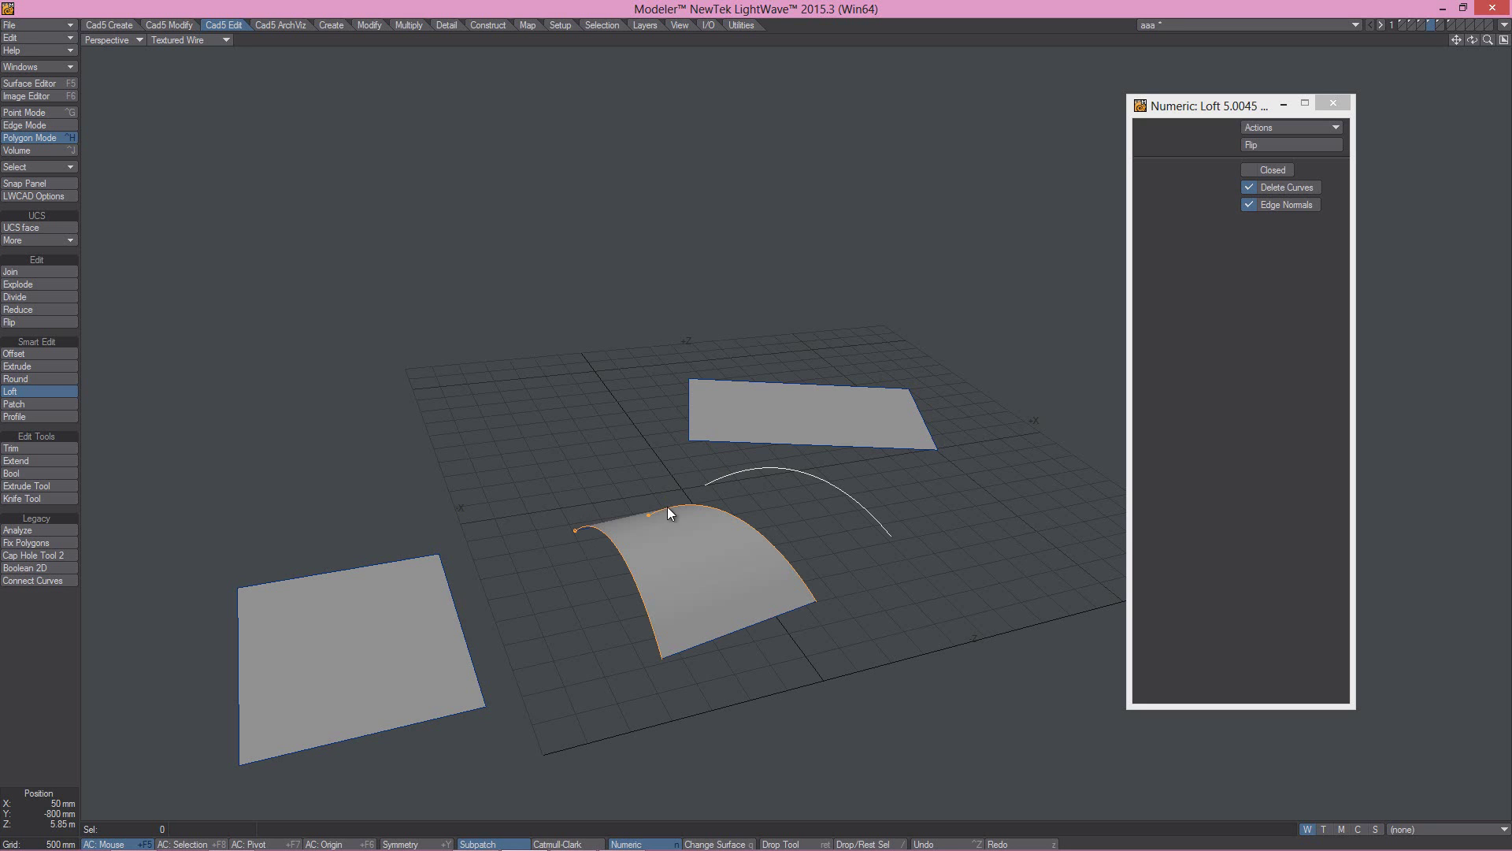
pyautogui.click(726, 481)
pyautogui.keyDown('alt'); pyautogui.moveTo(763, 610); pyautogui.dragTo(801, 577); pyautogui.keyUp('alt')
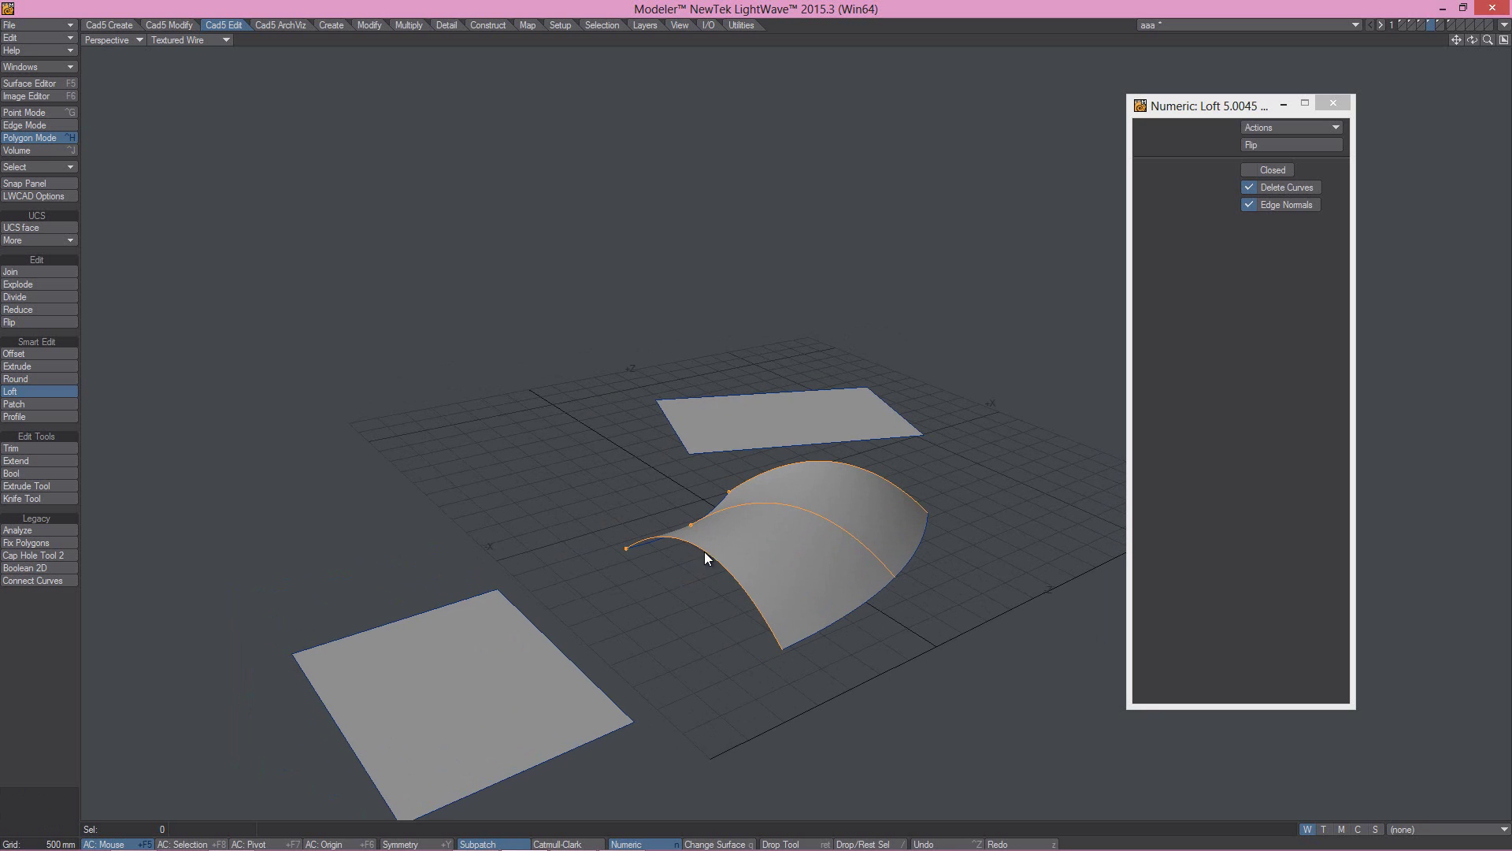
pyautogui.keyDown('alt'); pyautogui.moveTo(913, 500); pyautogui.dragTo(783, 466); pyautogui.keyUp('alt')
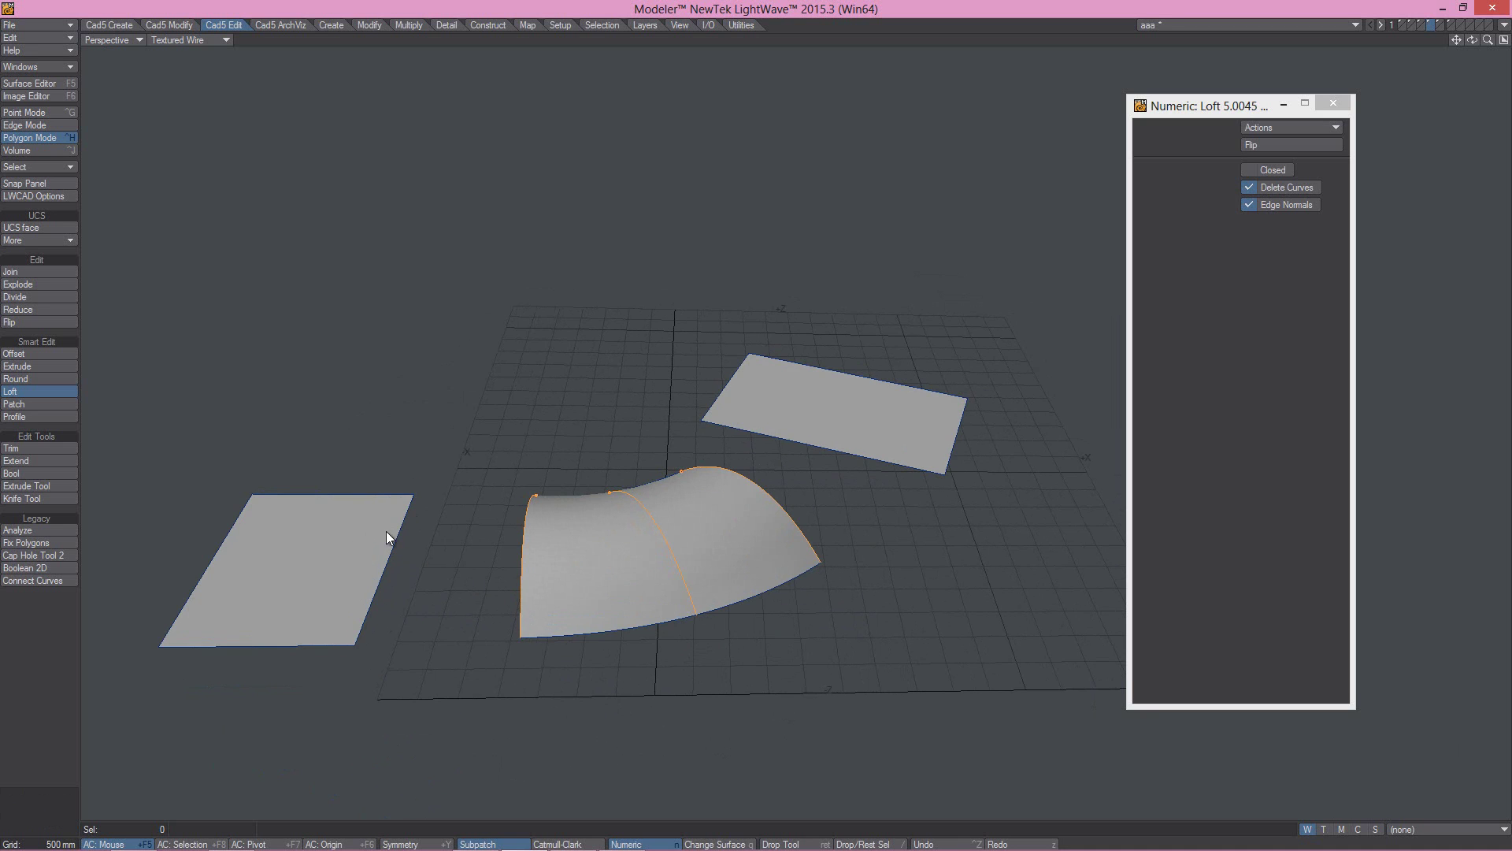
pyautogui.hotkey('ctrl', 'z')
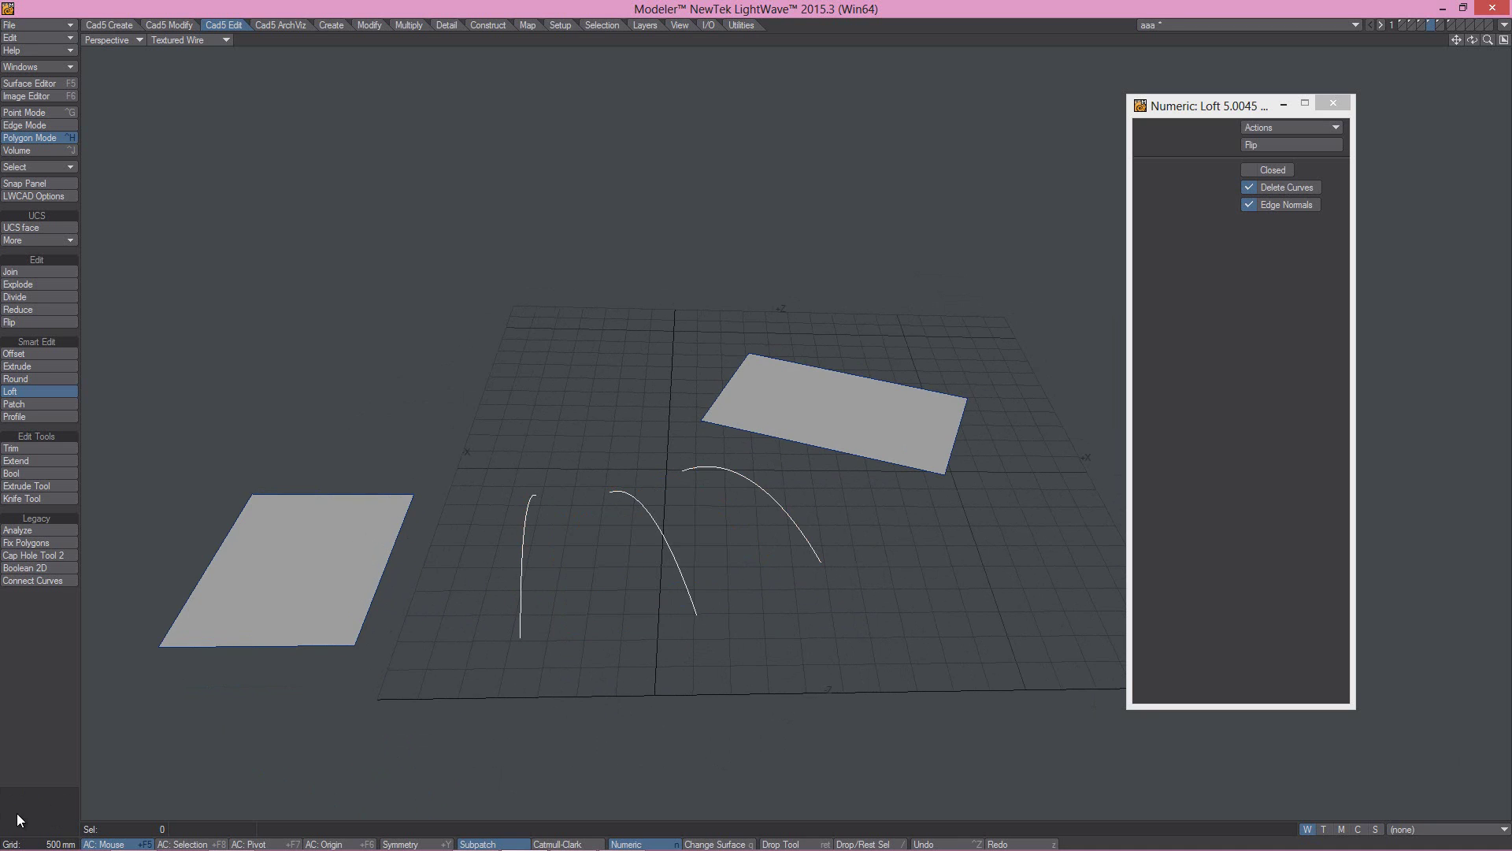
# - Loft from one panel's edge through the three arcs to the other panel's edge, adjust the first panel's tangent handle, and discard the loft
pyautogui.click(405, 507)
pyautogui.click(527, 507)
pyautogui.click(619, 491)
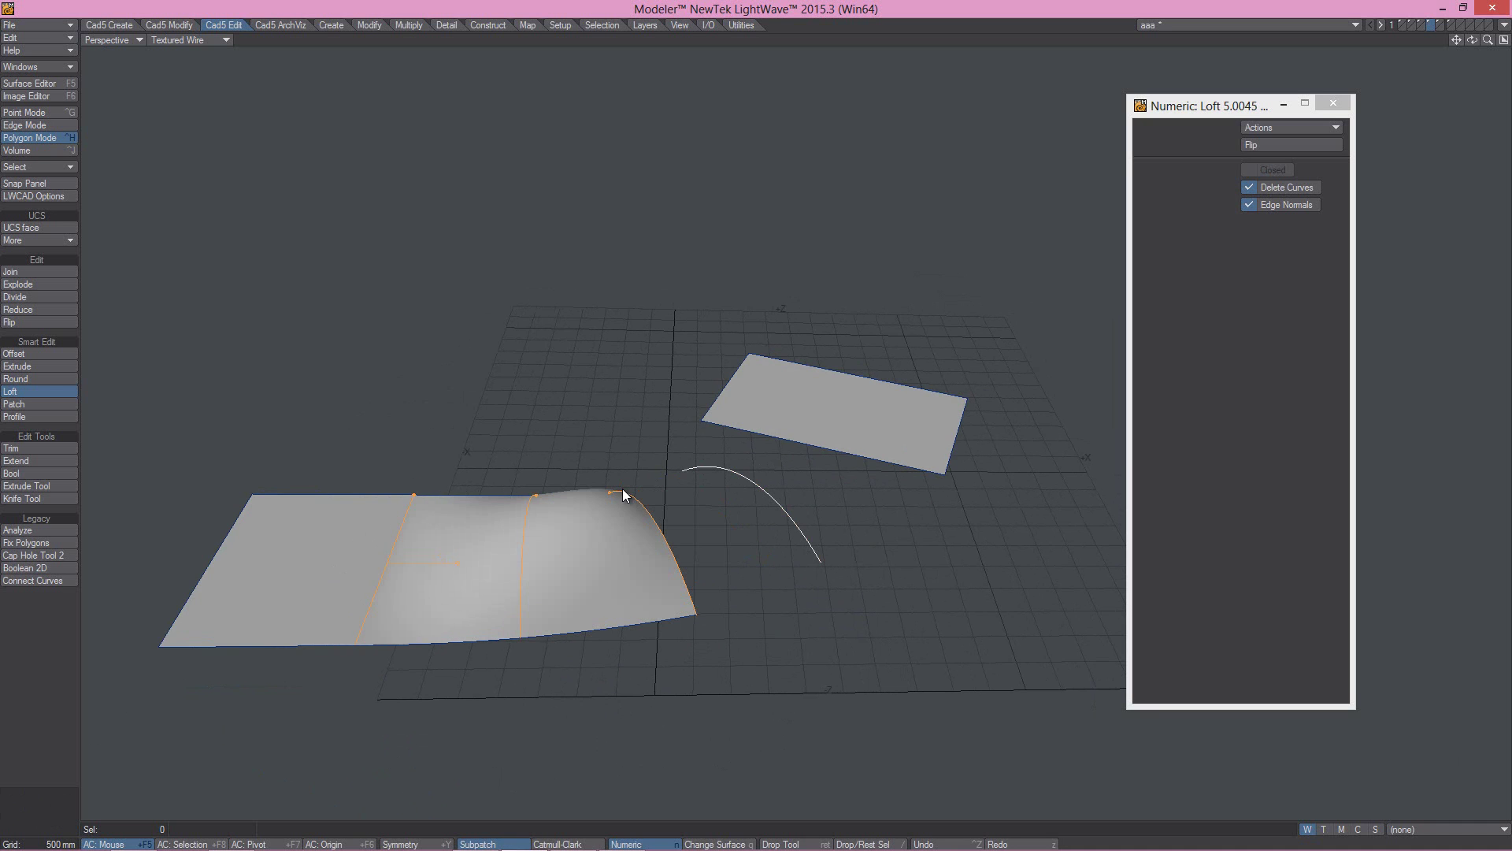
pyautogui.click(692, 467)
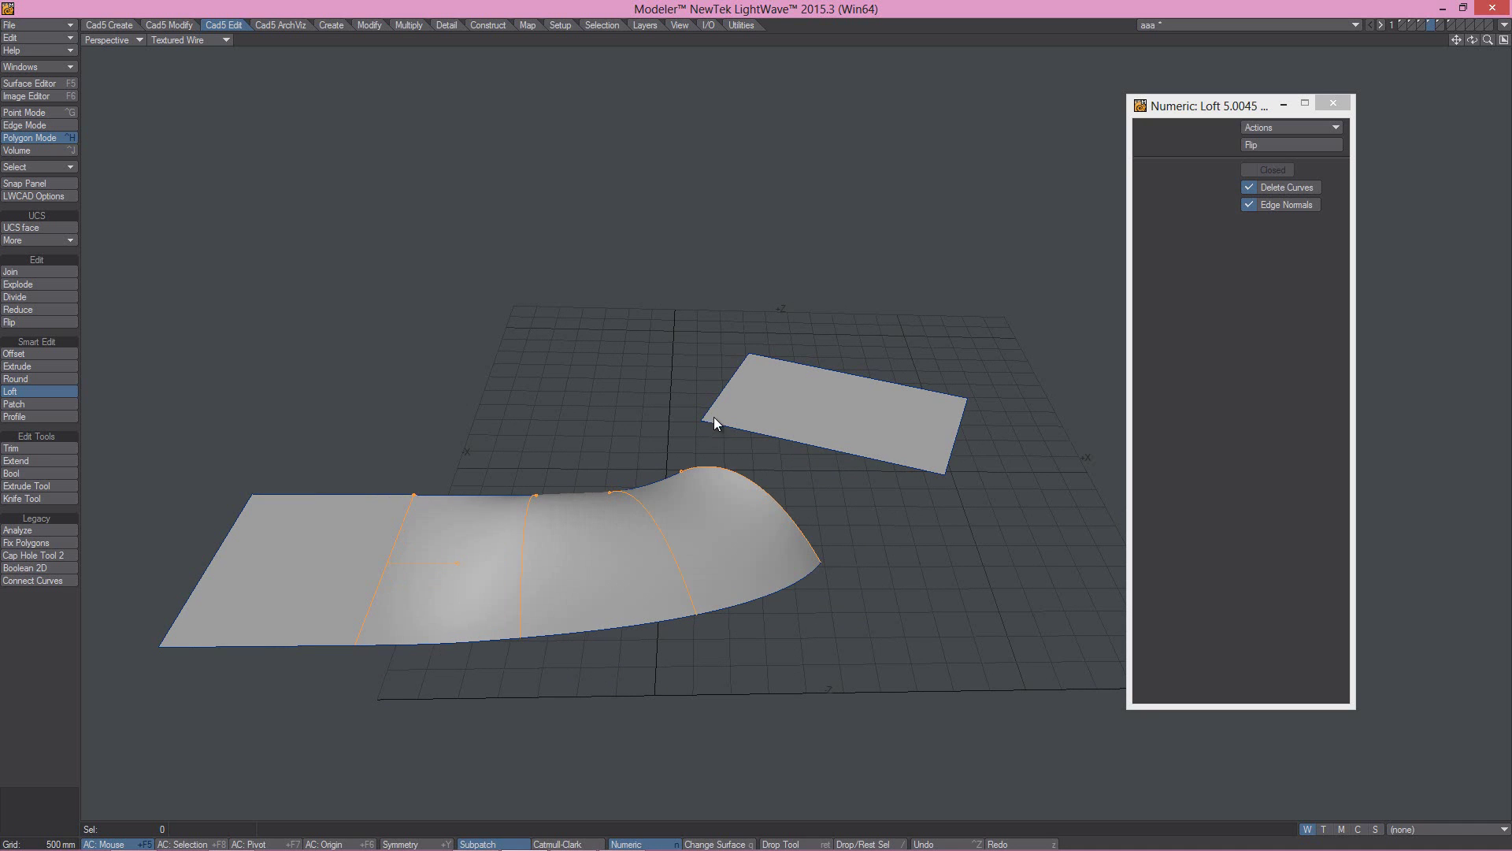
pyautogui.click(714, 423)
pyautogui.keyDown('alt'); pyautogui.moveTo(708, 437); pyautogui.dragTo(683, 436); pyautogui.keyUp('alt')
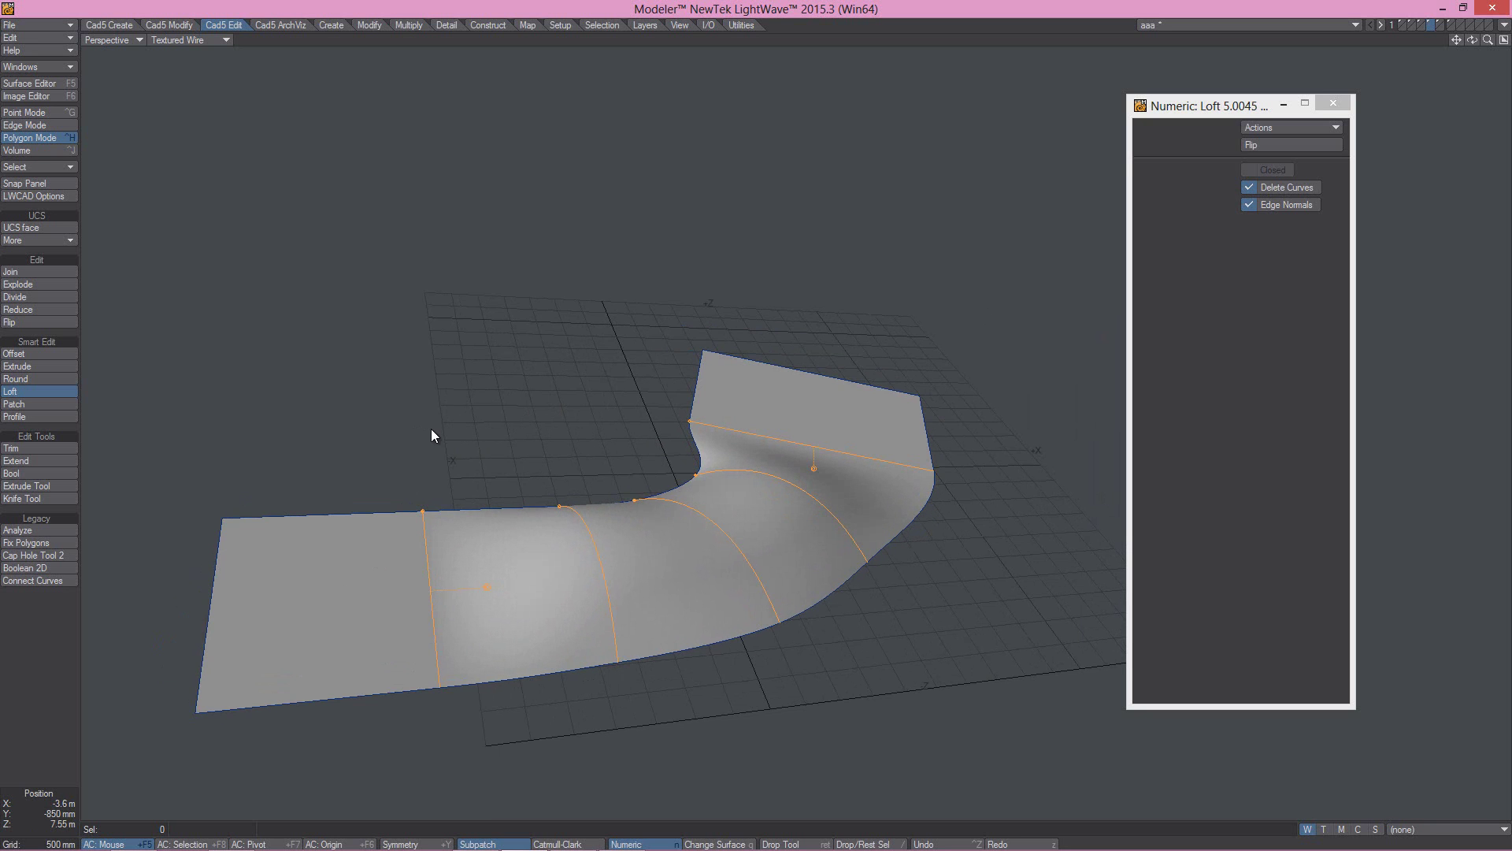
pyautogui.moveTo(488, 588)
pyautogui.mouseDown()
pyautogui.moveTo(541, 578)
pyautogui.moveTo(480, 581)
pyautogui.mouseUp()
pyautogui.click(368, 562)
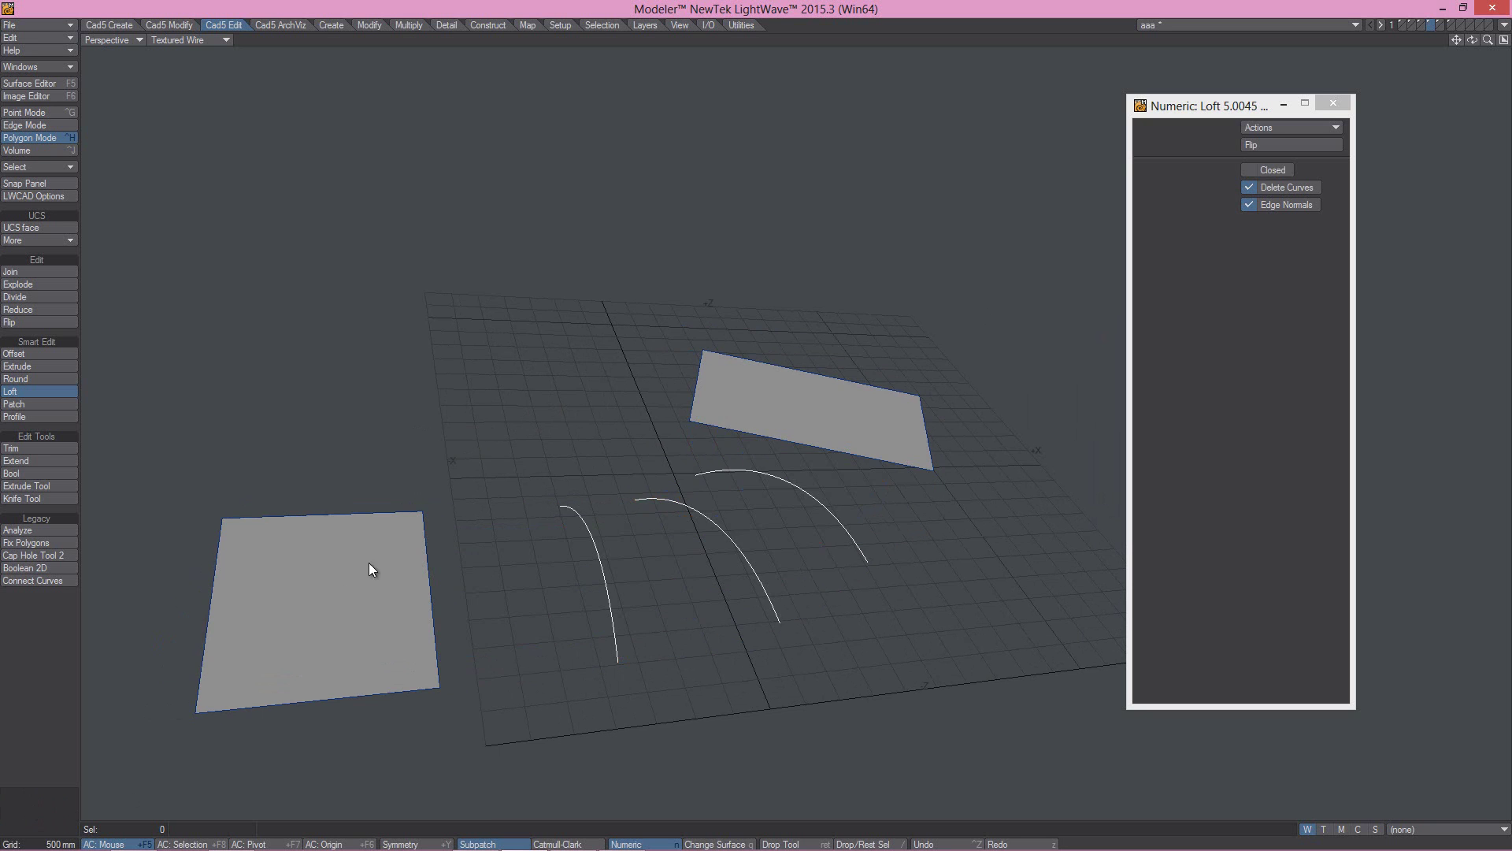
# - Switch to the layer with the ring of arcs and loft a surface through five neighbouring arcs
pyautogui.click(1439, 23)
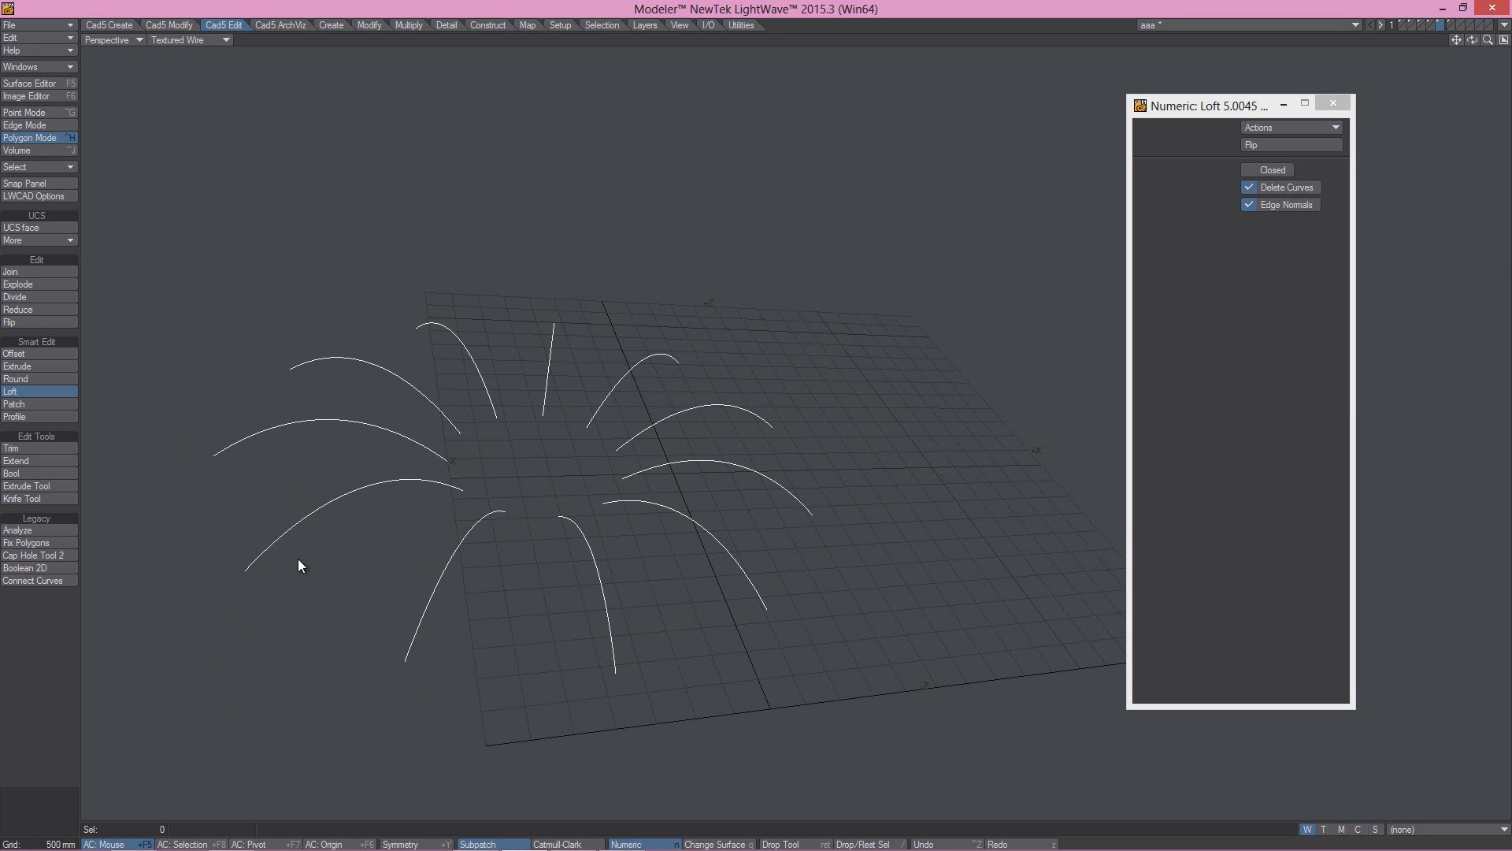
pyautogui.click(568, 519)
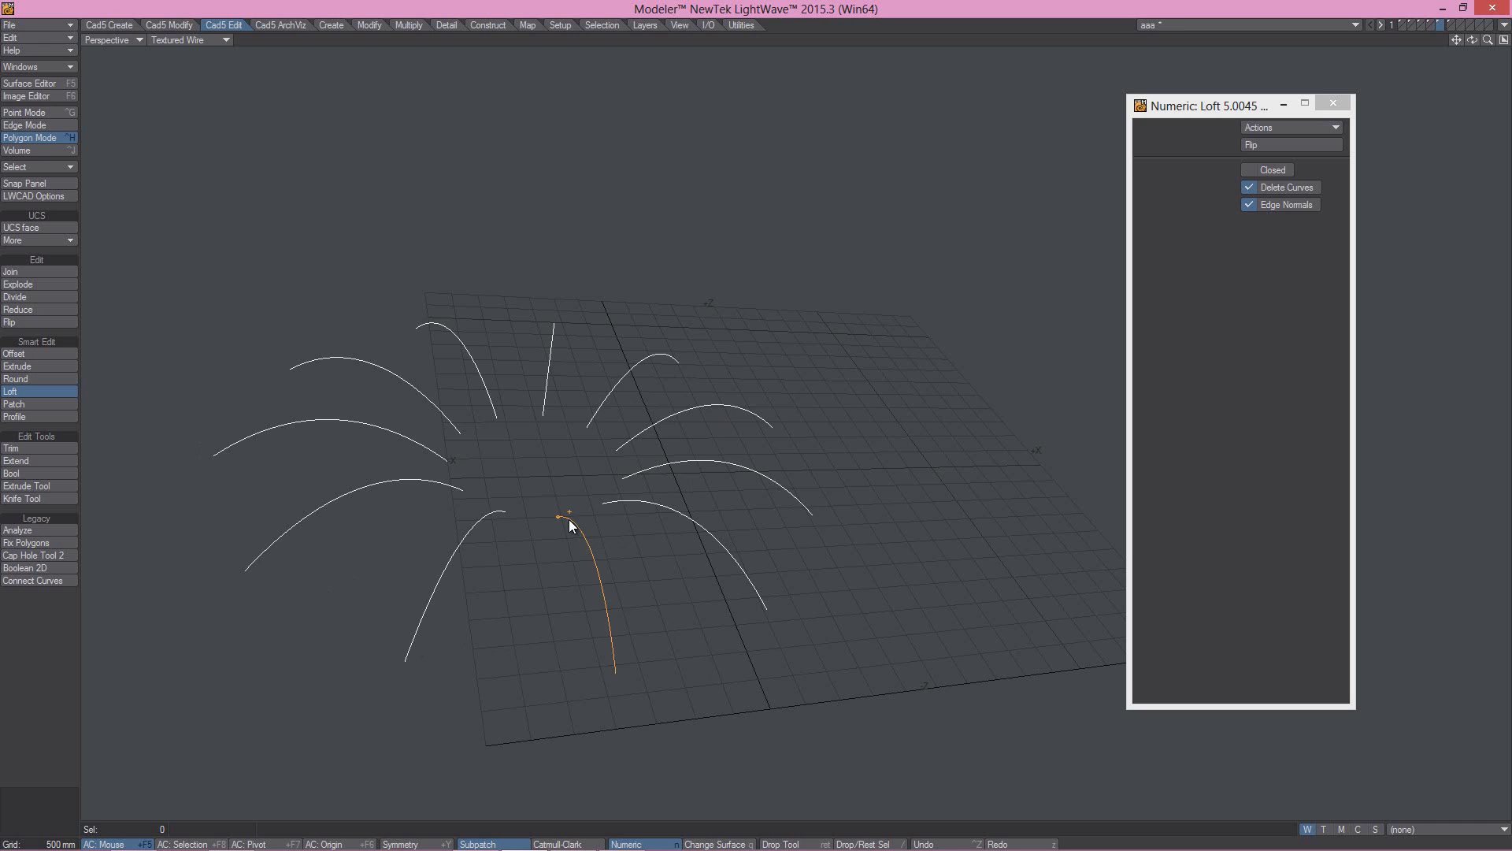
pyautogui.click(611, 499)
pyautogui.click(641, 471)
pyautogui.click(633, 440)
pyautogui.click(598, 414)
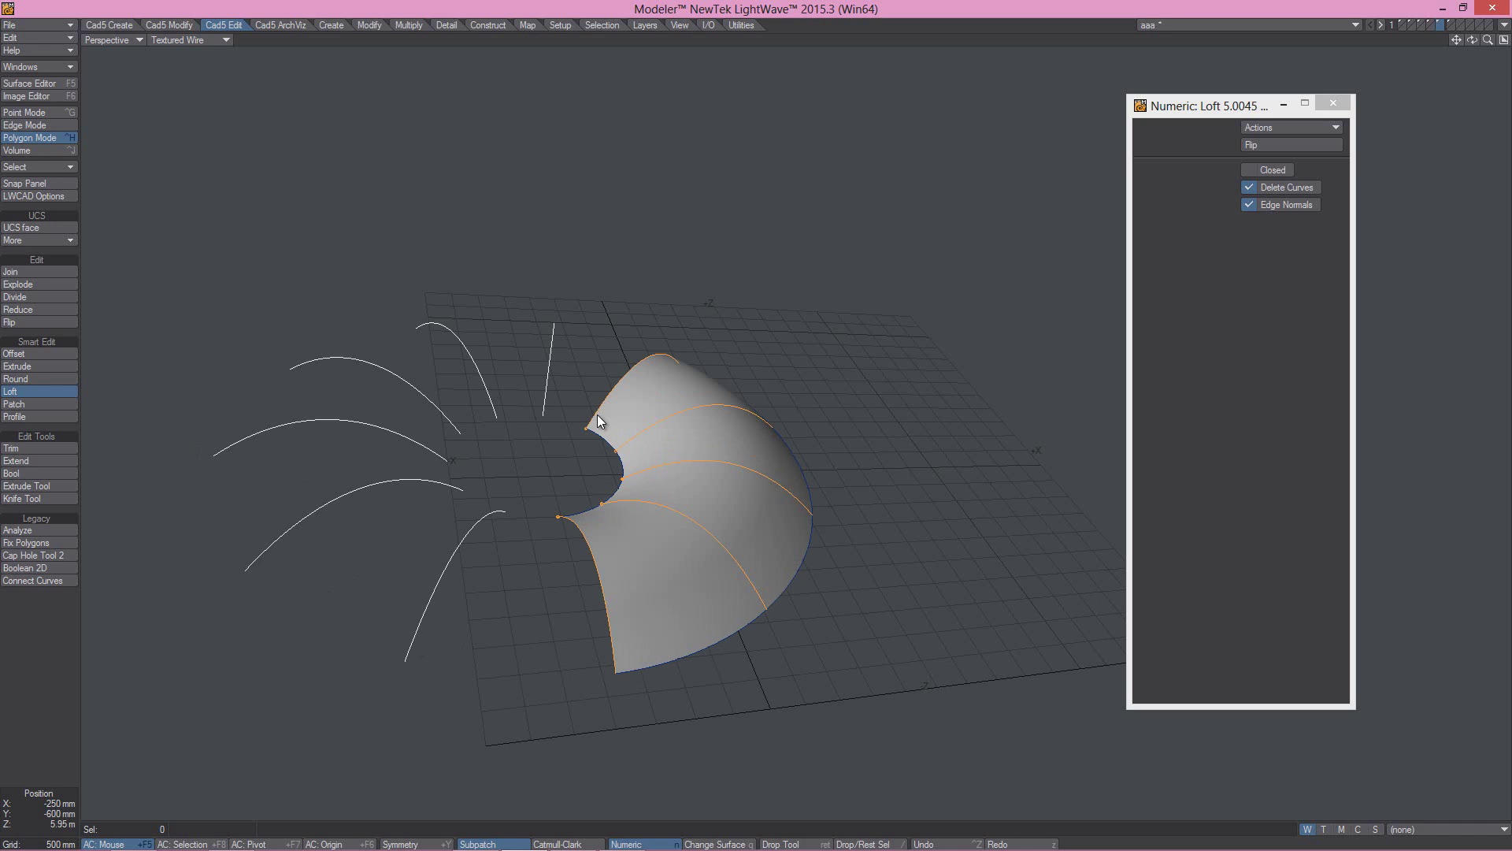
# - Extend the loft through the remaining six arcs and close it into a full ring with the Closed option
pyautogui.click(545, 401)
pyautogui.click(488, 404)
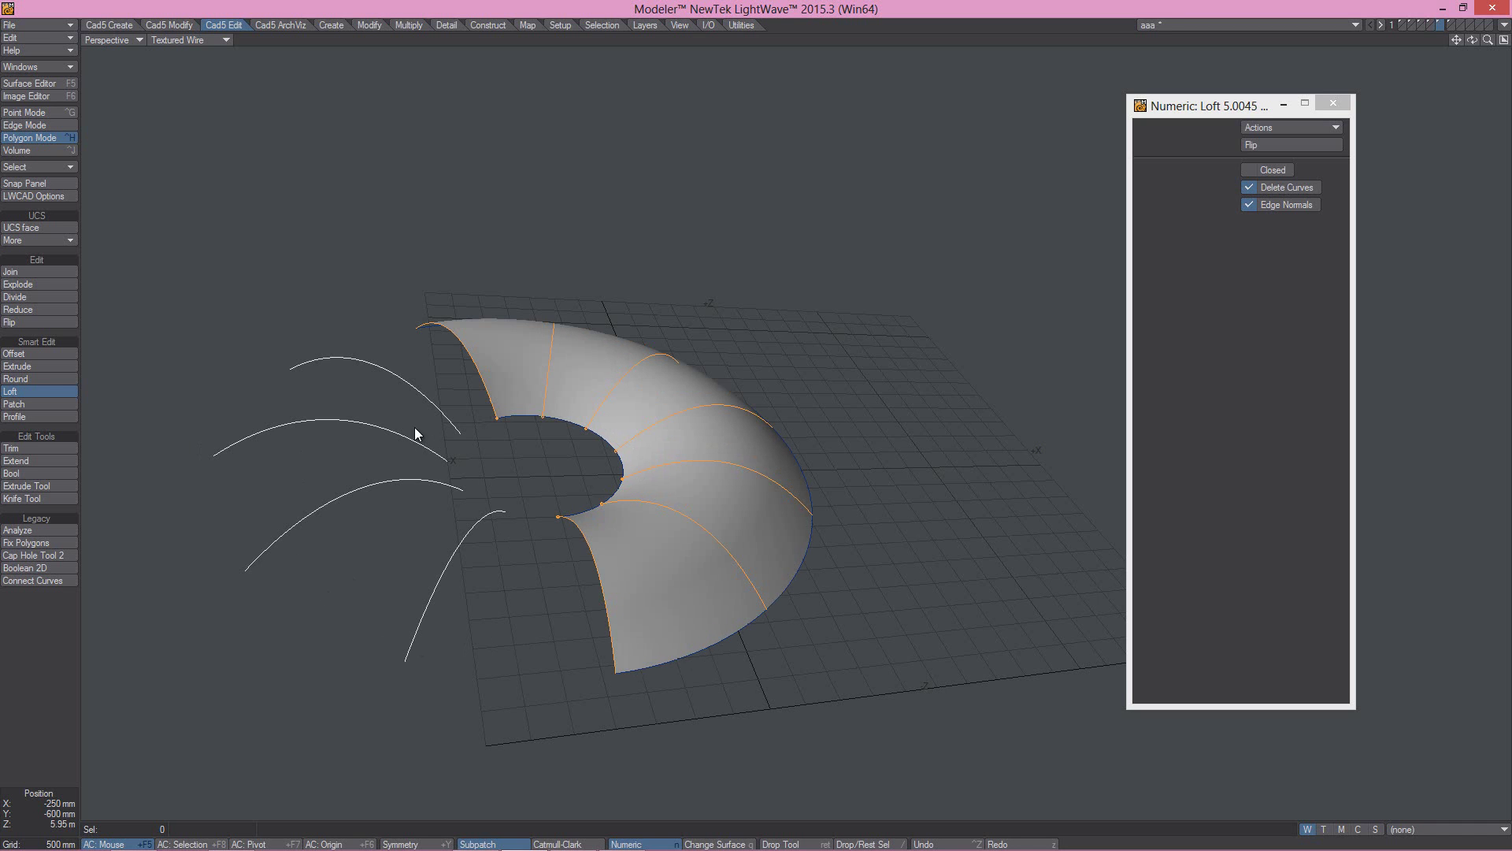
pyautogui.click(446, 418)
pyautogui.click(425, 448)
pyautogui.click(453, 489)
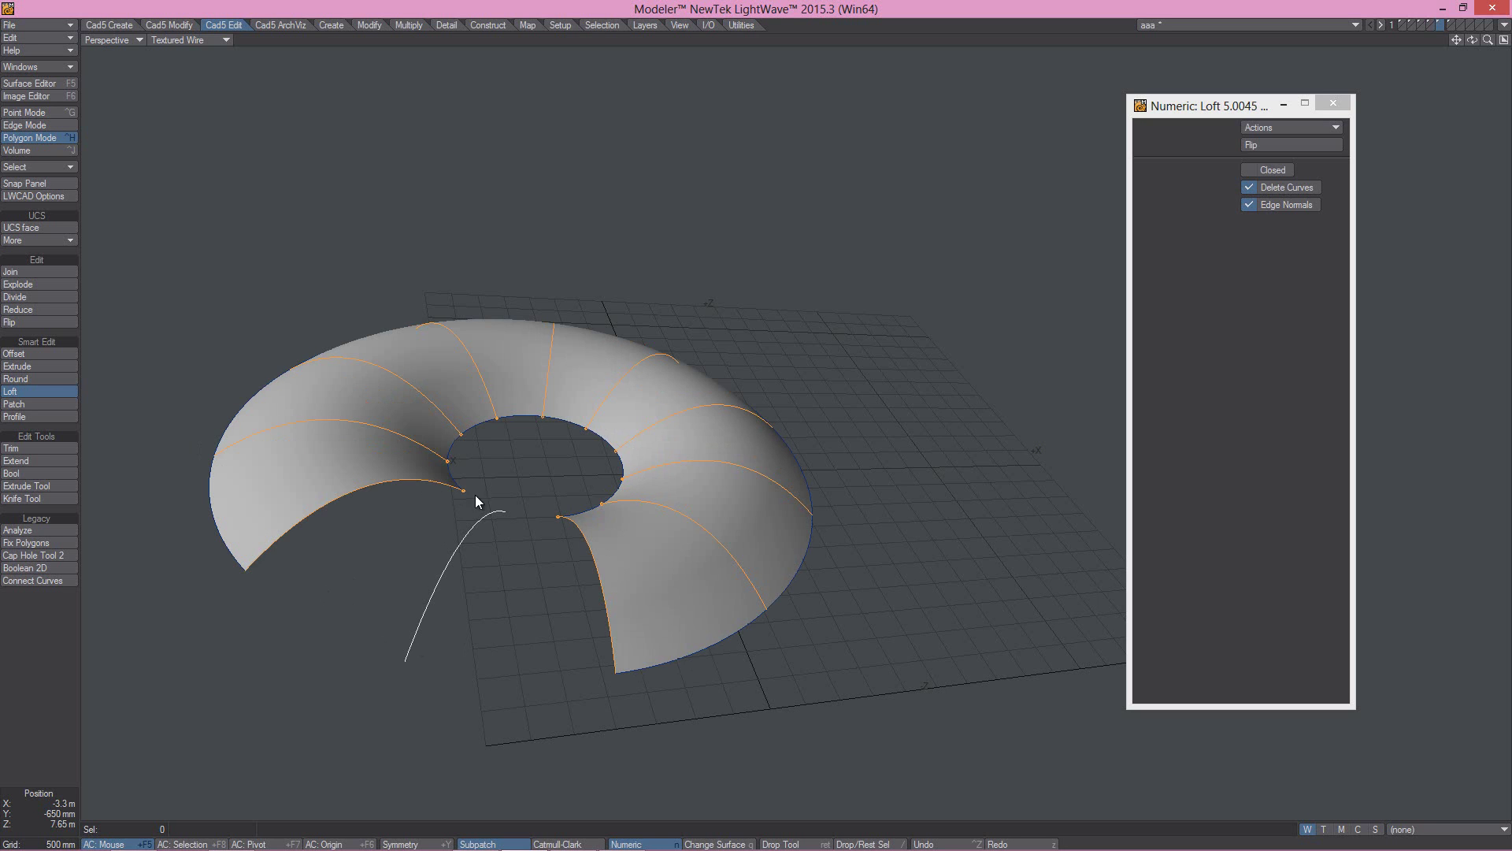
pyautogui.click(488, 517)
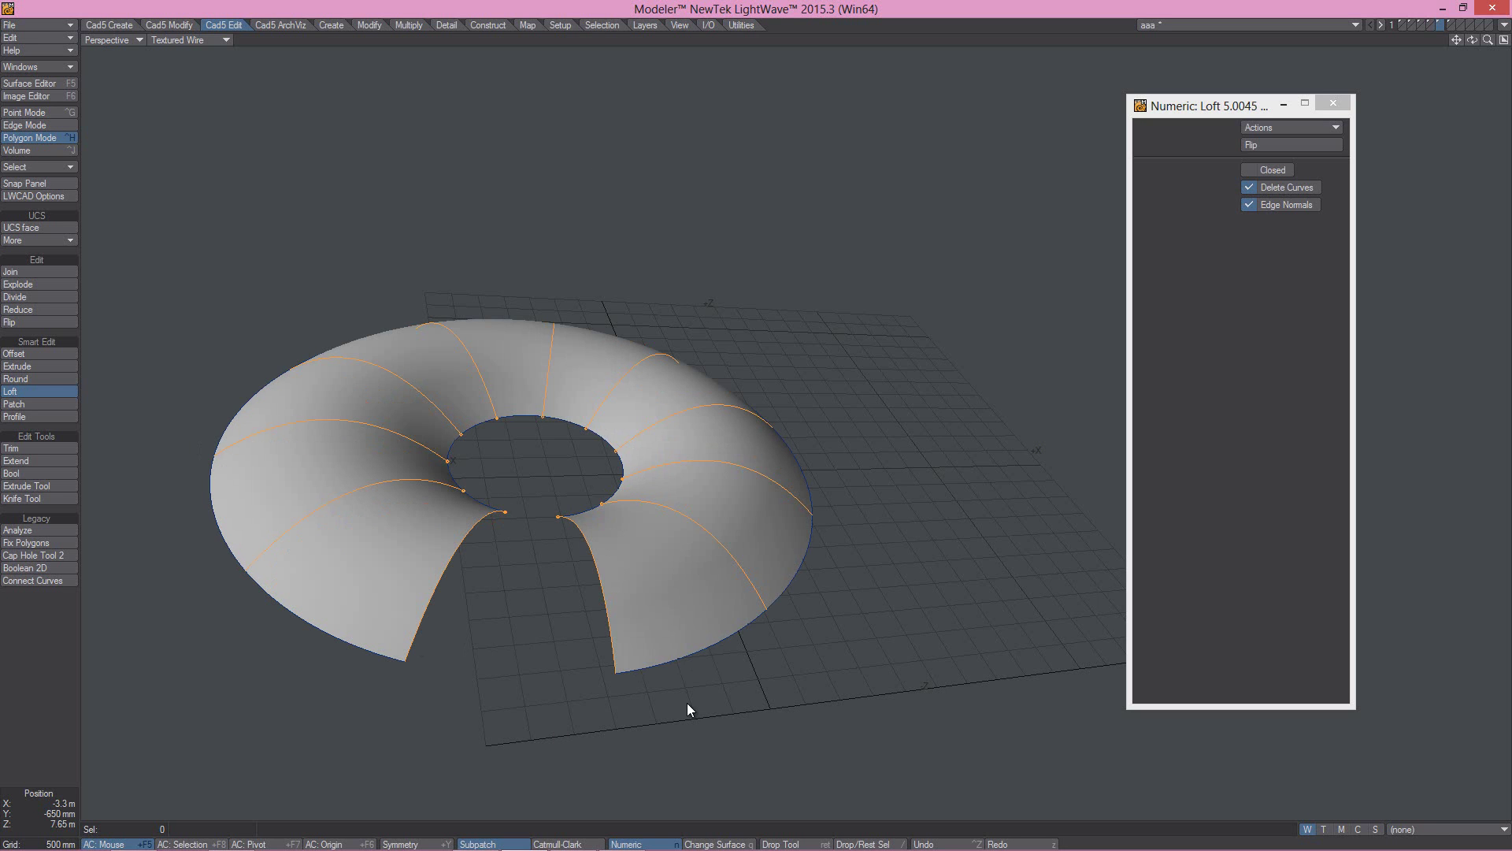
pyautogui.click(1250, 170)
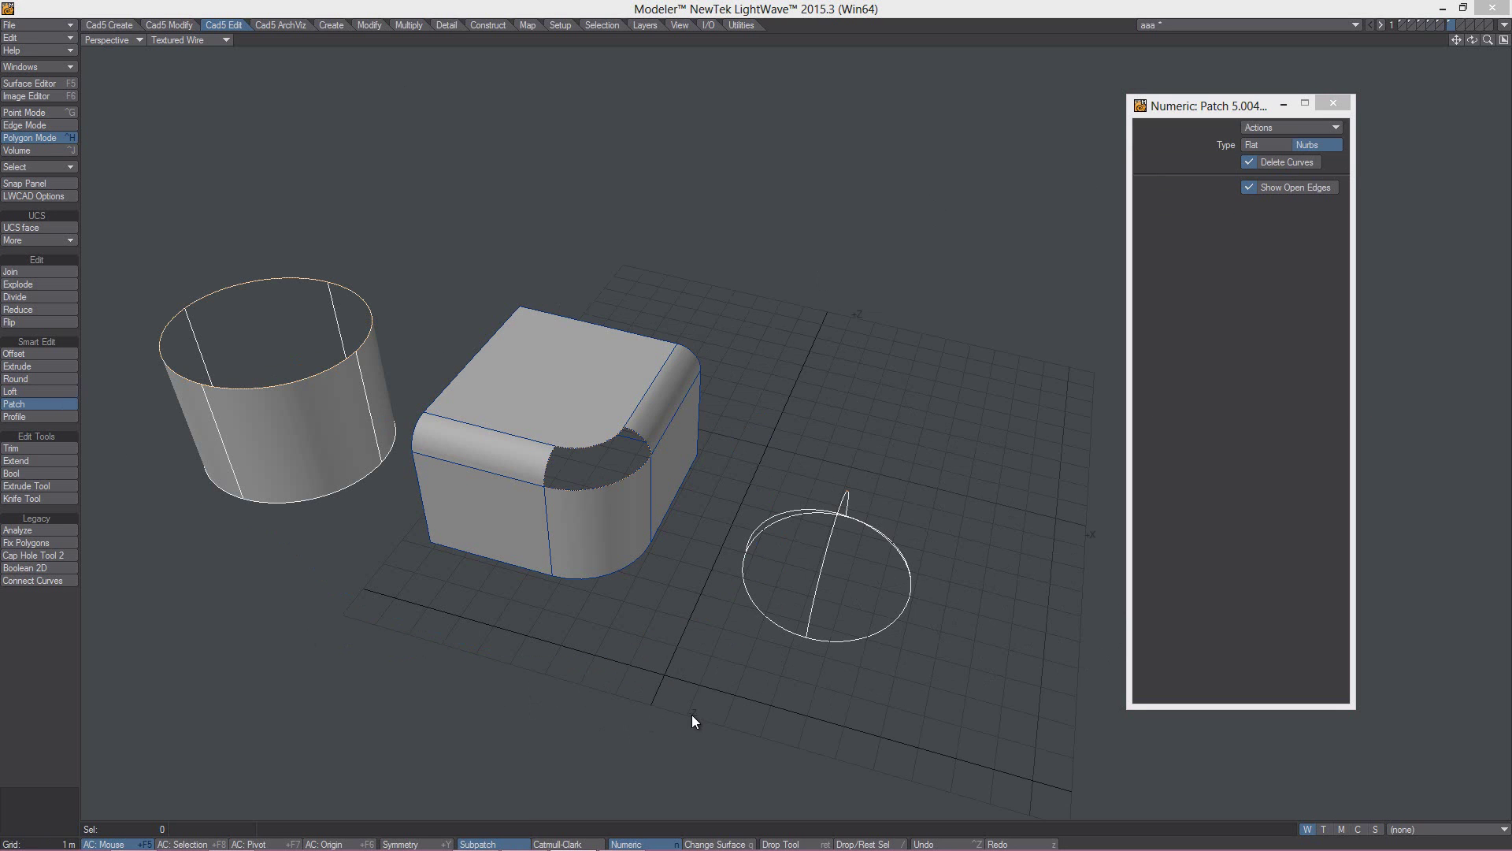
# - Try the Patch type as Flat and Nurbs, and toggle Show Open Edges off and on
pyautogui.click(1255, 145)
pyautogui.click(1325, 148)
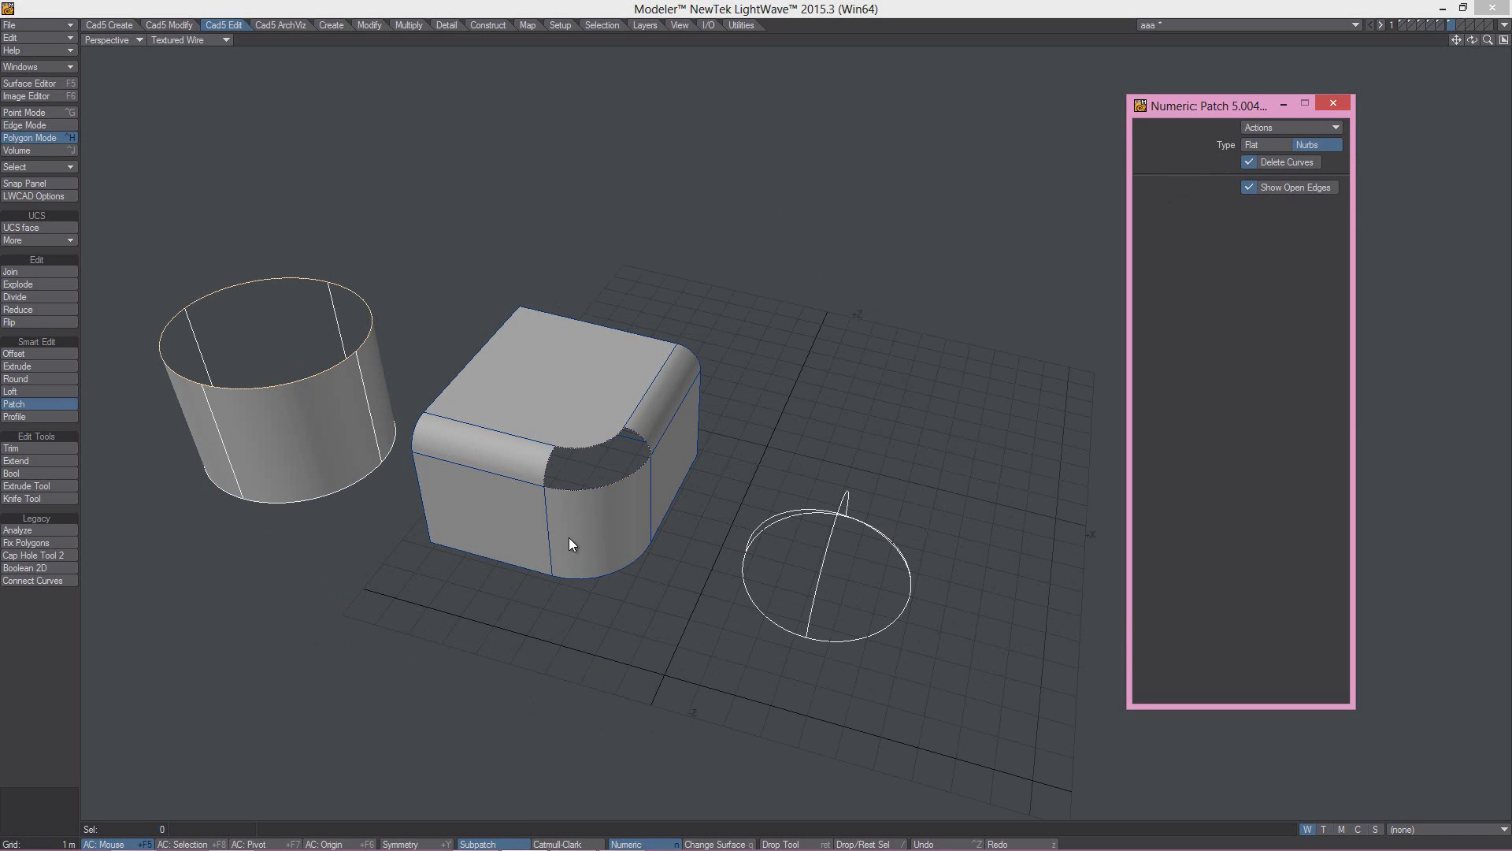
pyautogui.keyDown('alt'); pyautogui.keyDown('shift'); pyautogui.moveTo(541, 373); pyautogui.dragTo(607, 361); pyautogui.keyUp('shift'); pyautogui.keyUp('alt')
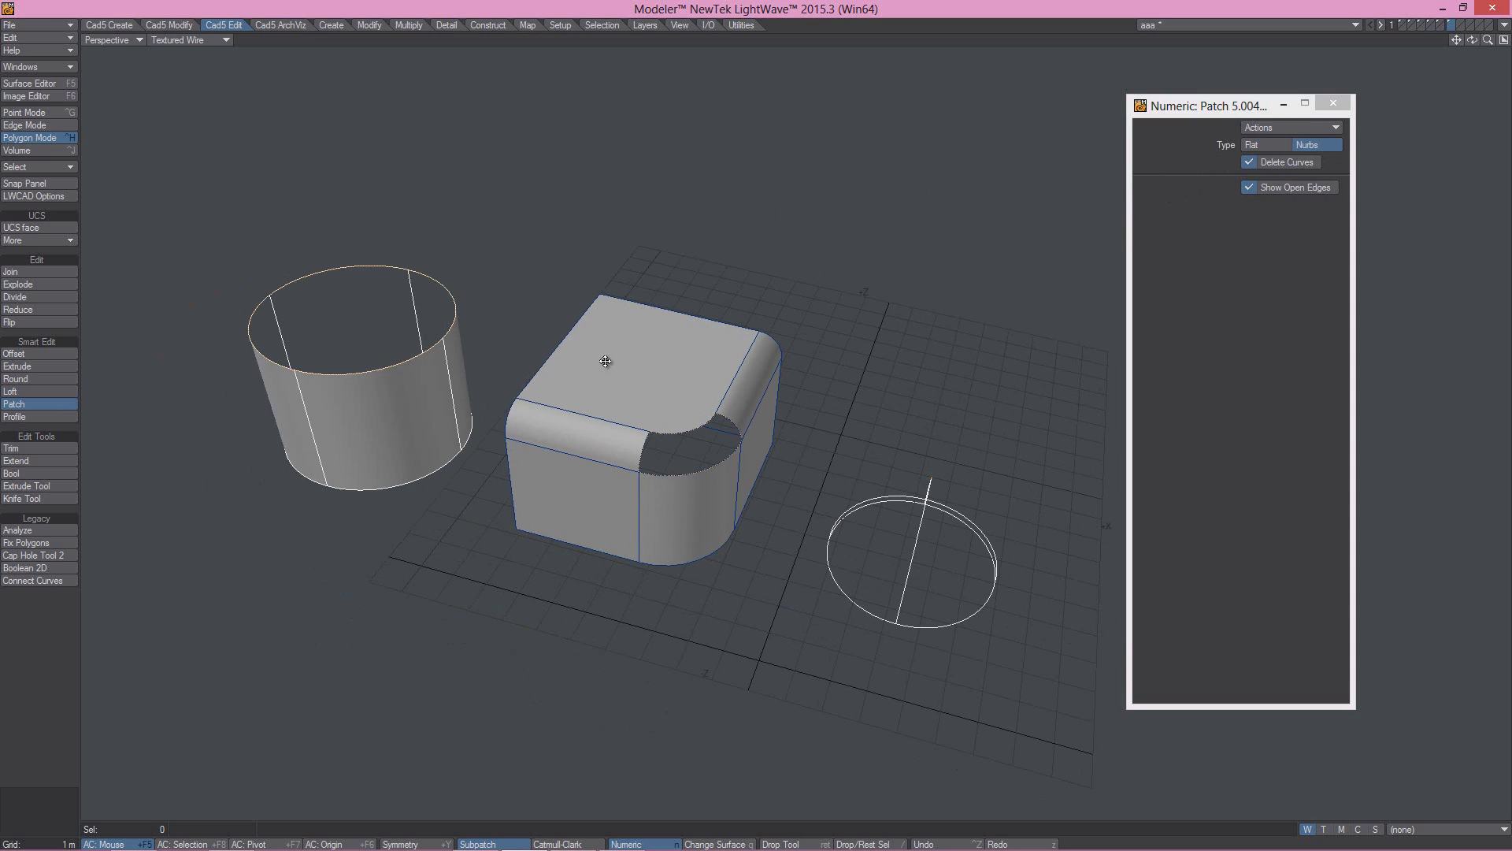
pyautogui.click(1250, 186)
pyautogui.click(1251, 186)
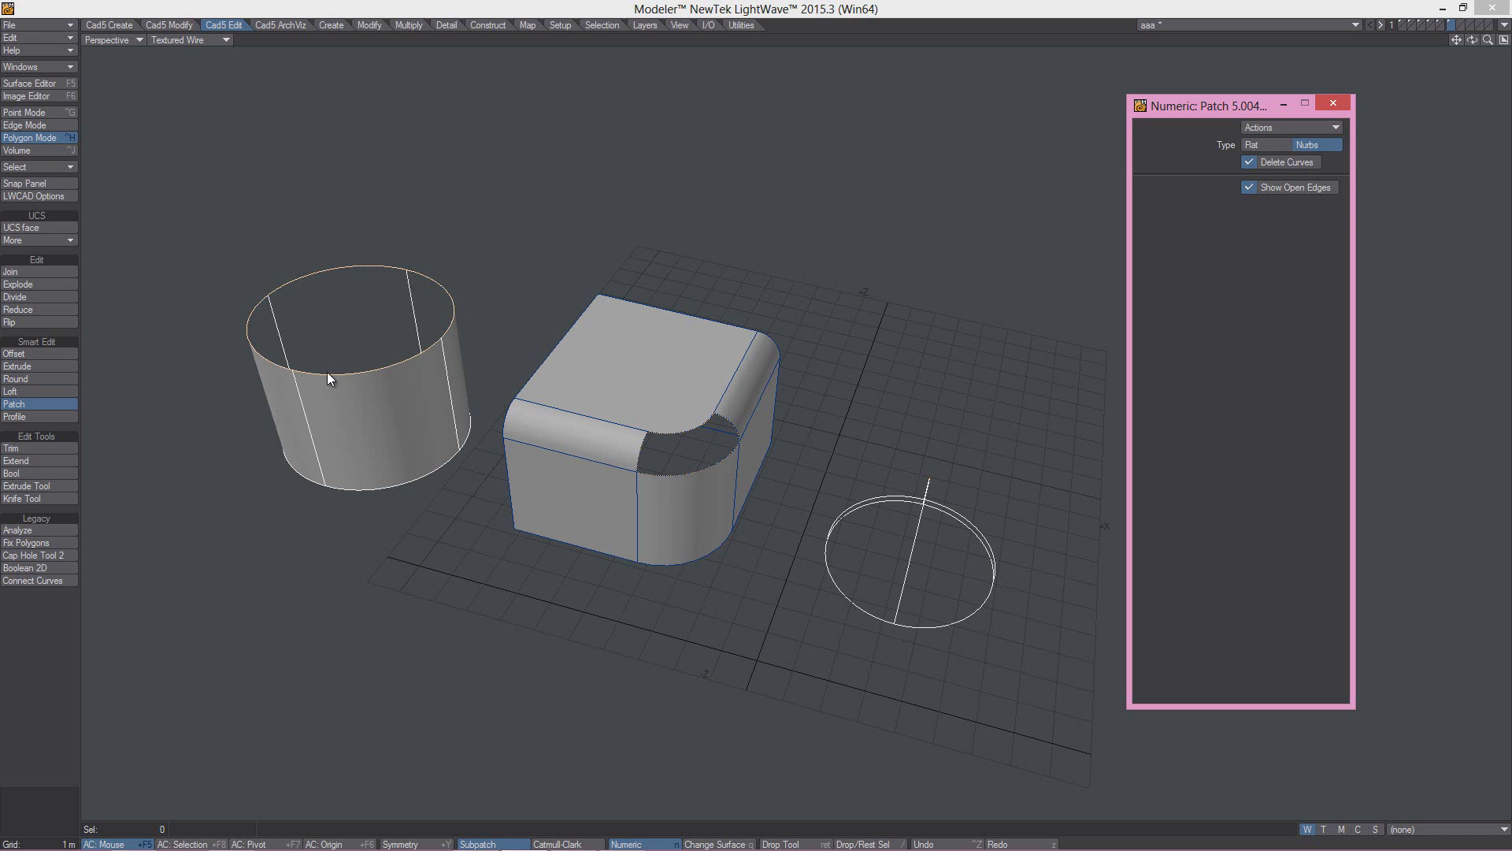
pyautogui.click(1255, 191)
pyautogui.click(1255, 191)
# - Set the Patch type to Flat and cap the cylinder's open upper rim
pyautogui.keyDown('alt'); pyautogui.moveTo(622, 630); pyautogui.dragTo(787, 473); pyautogui.keyUp('alt')
pyautogui.click(1260, 144)
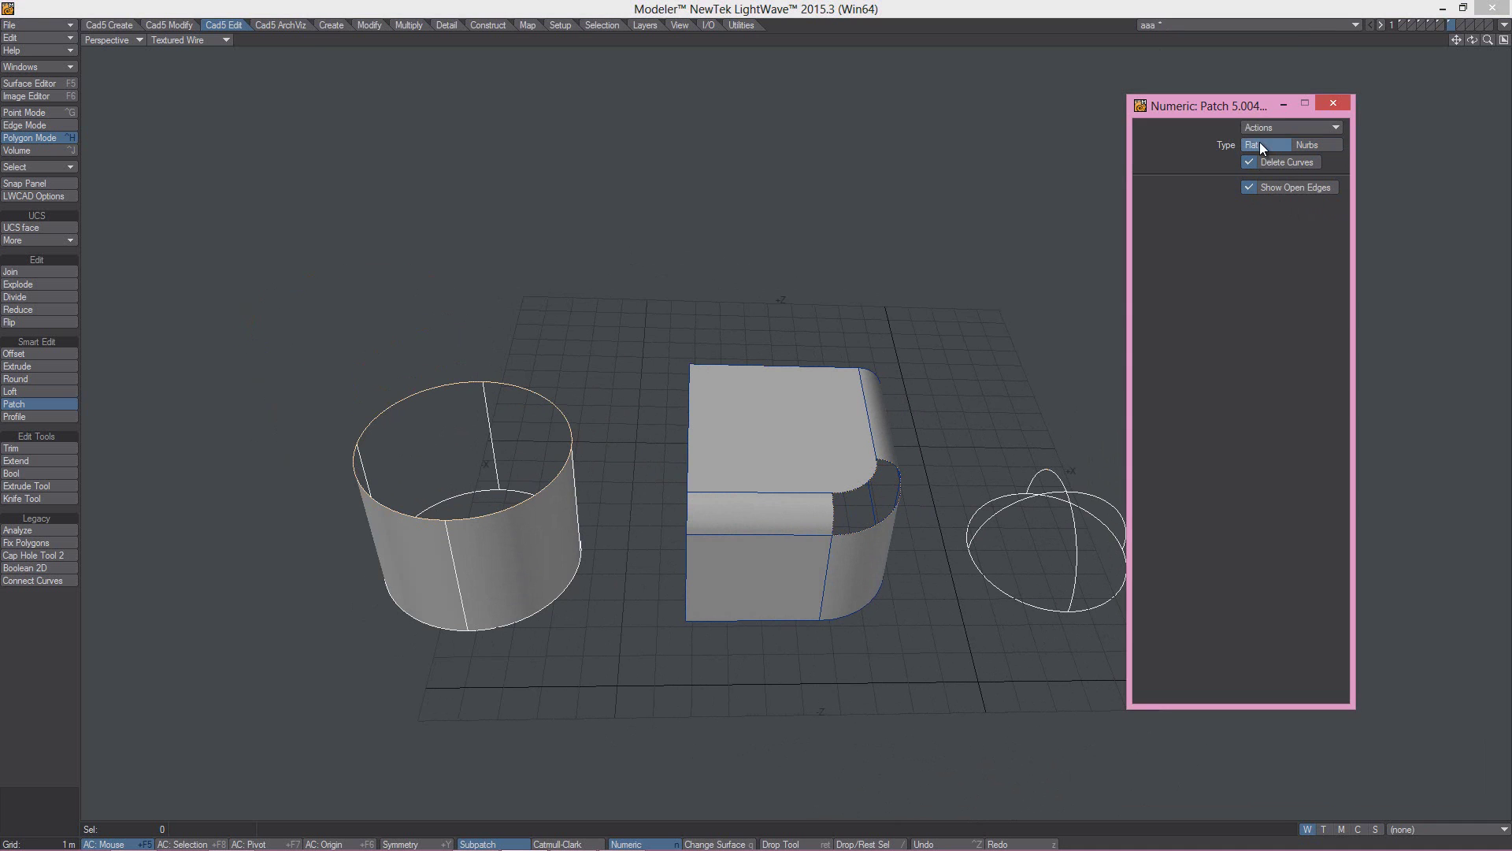
pyautogui.click(400, 509)
pyautogui.click(503, 508)
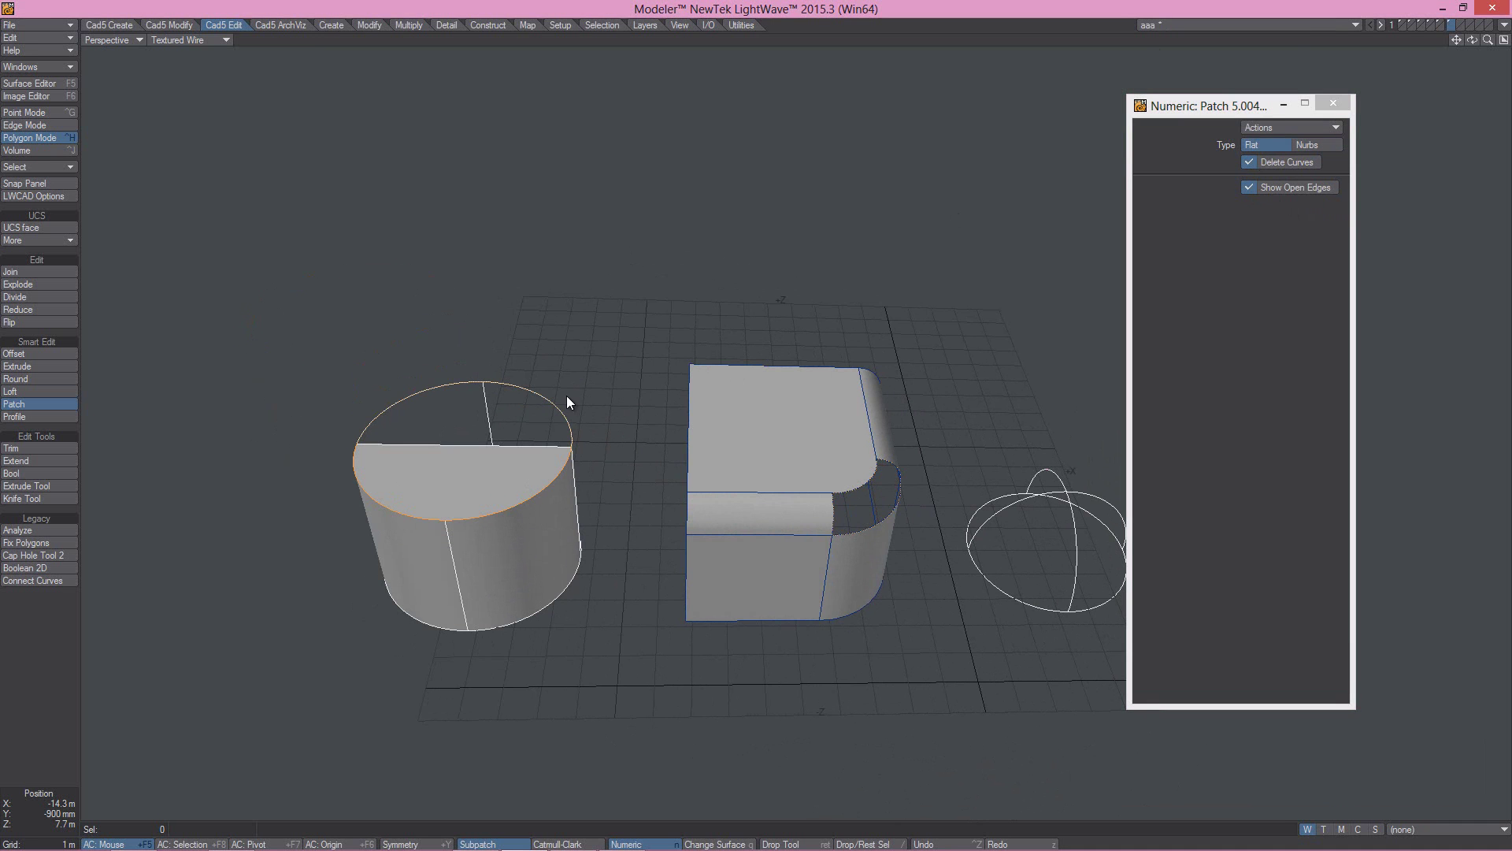
pyautogui.click(550, 400)
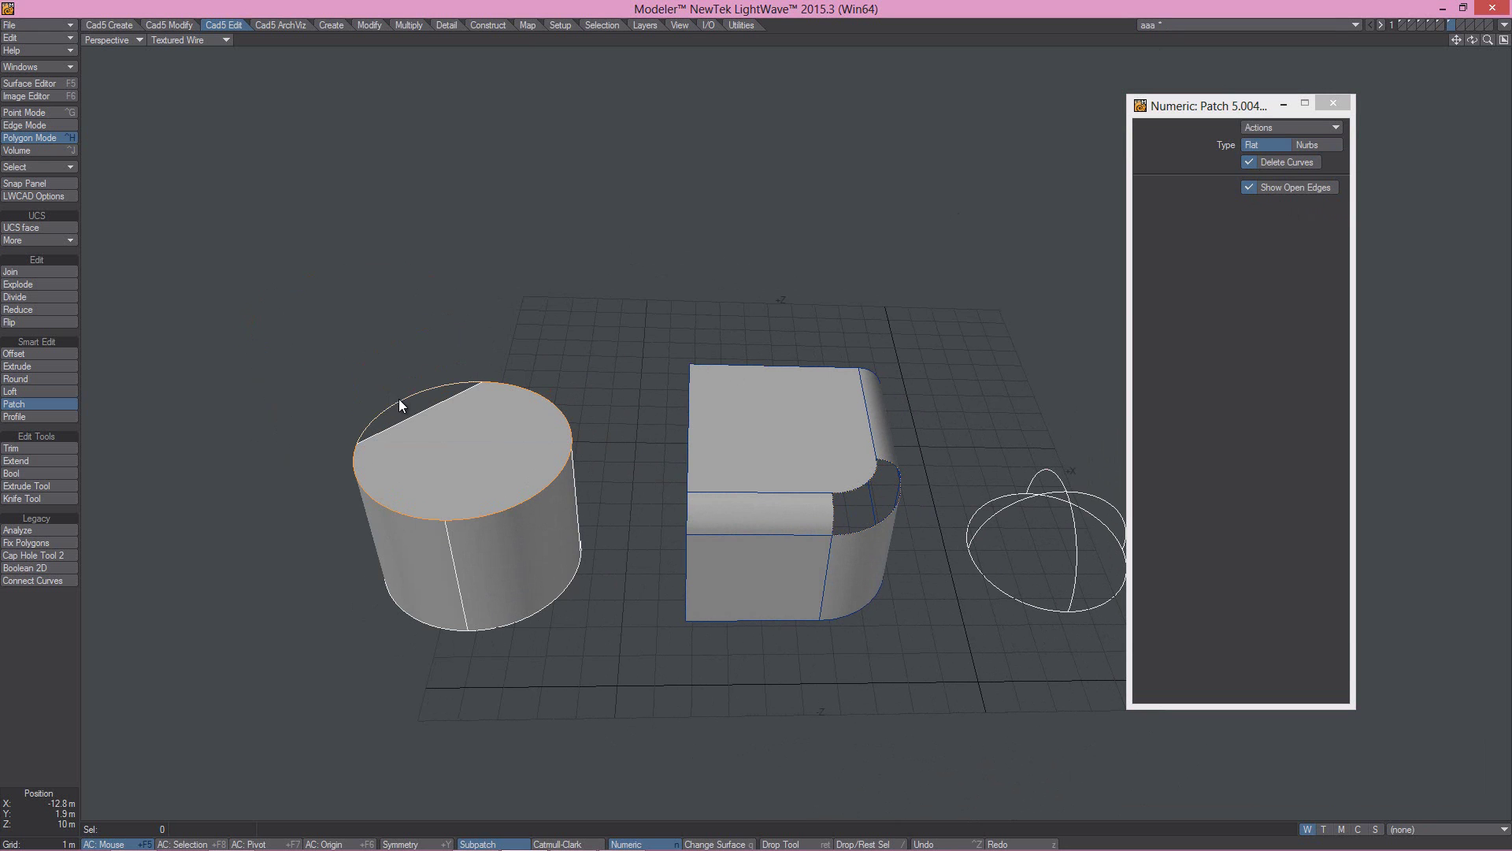
pyautogui.click(474, 397)
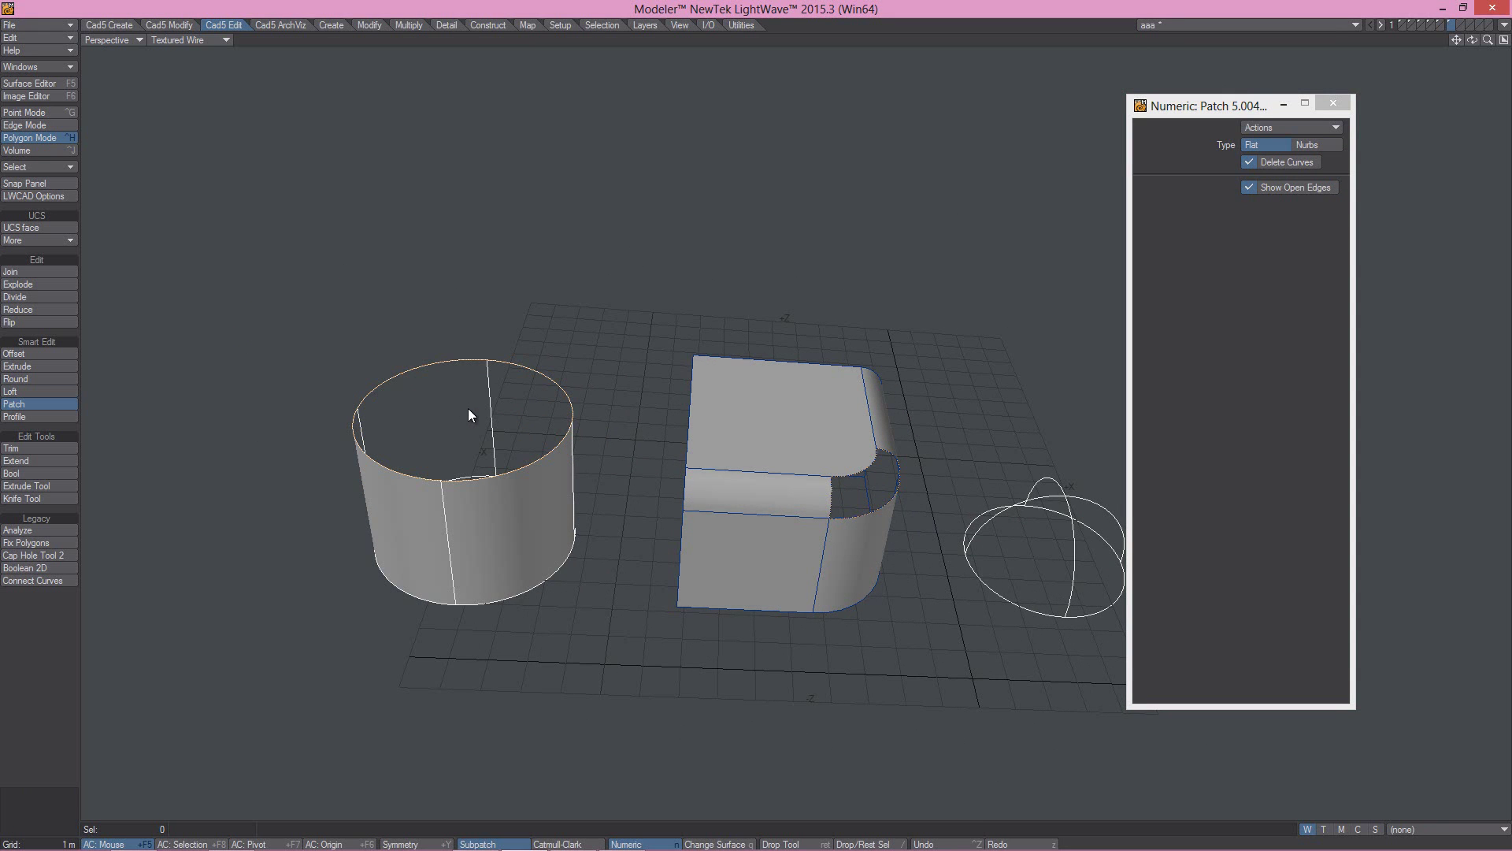
pyautogui.click(408, 370)
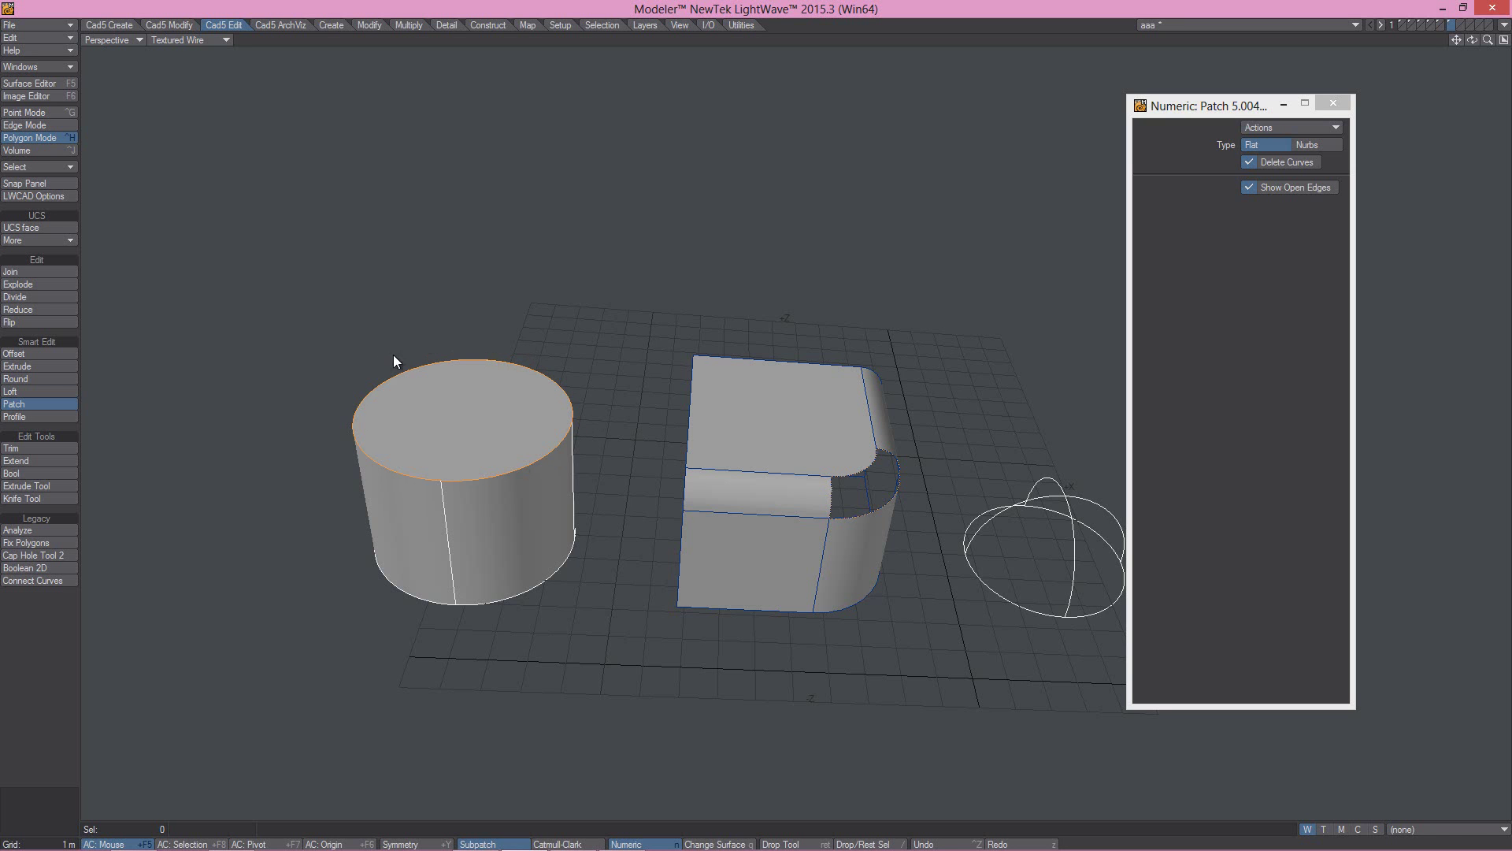
# - Set the Patch type to Nurbs and fill the open rounded corner of the box
pyautogui.keyDown('alt'); pyautogui.moveTo(963, 489); pyautogui.dragTo(580, 365); pyautogui.keyUp('alt')
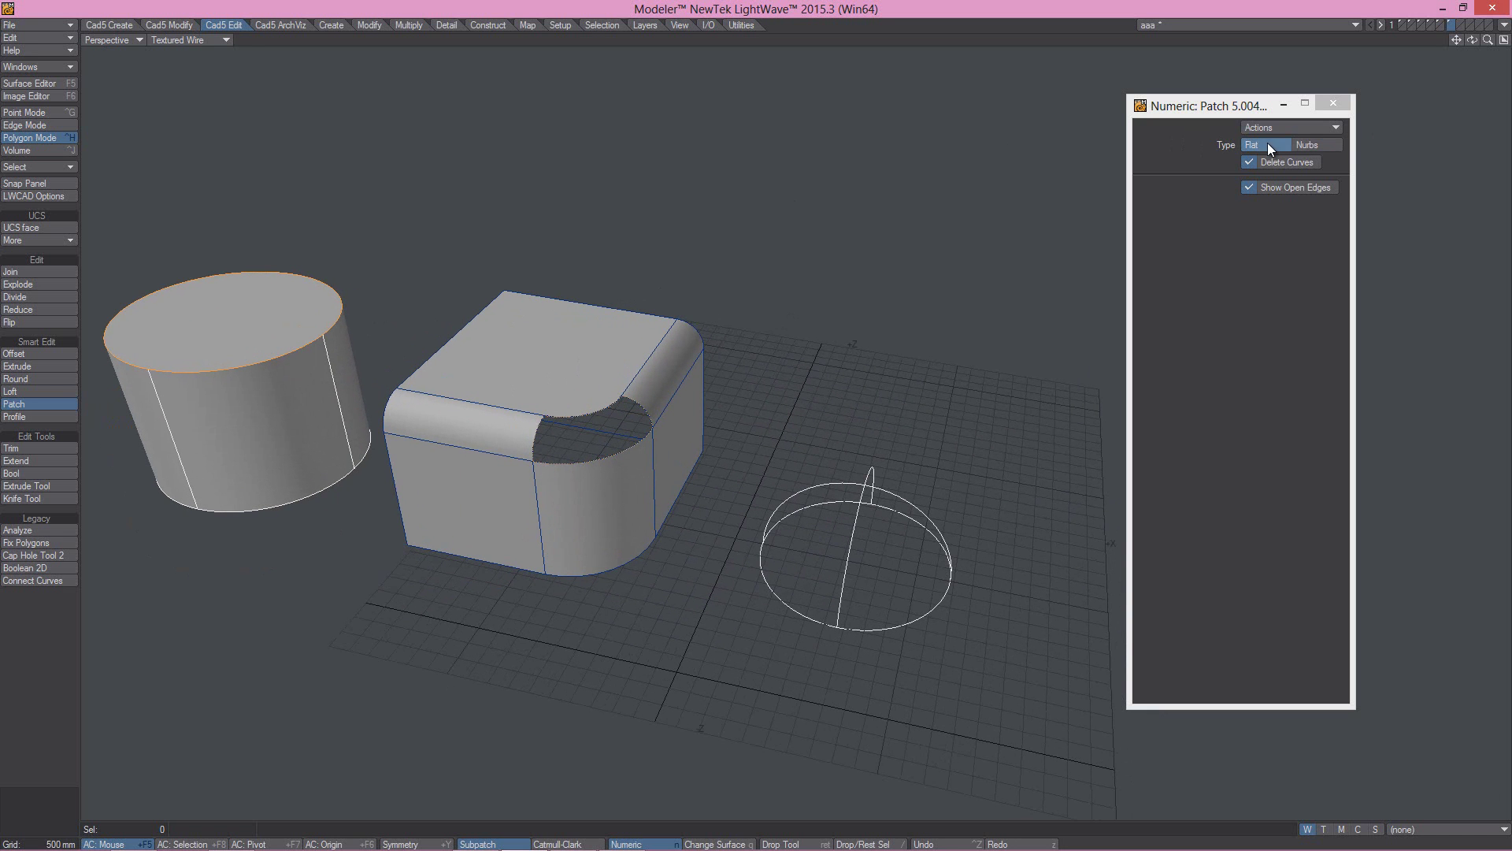
pyautogui.click(1315, 145)
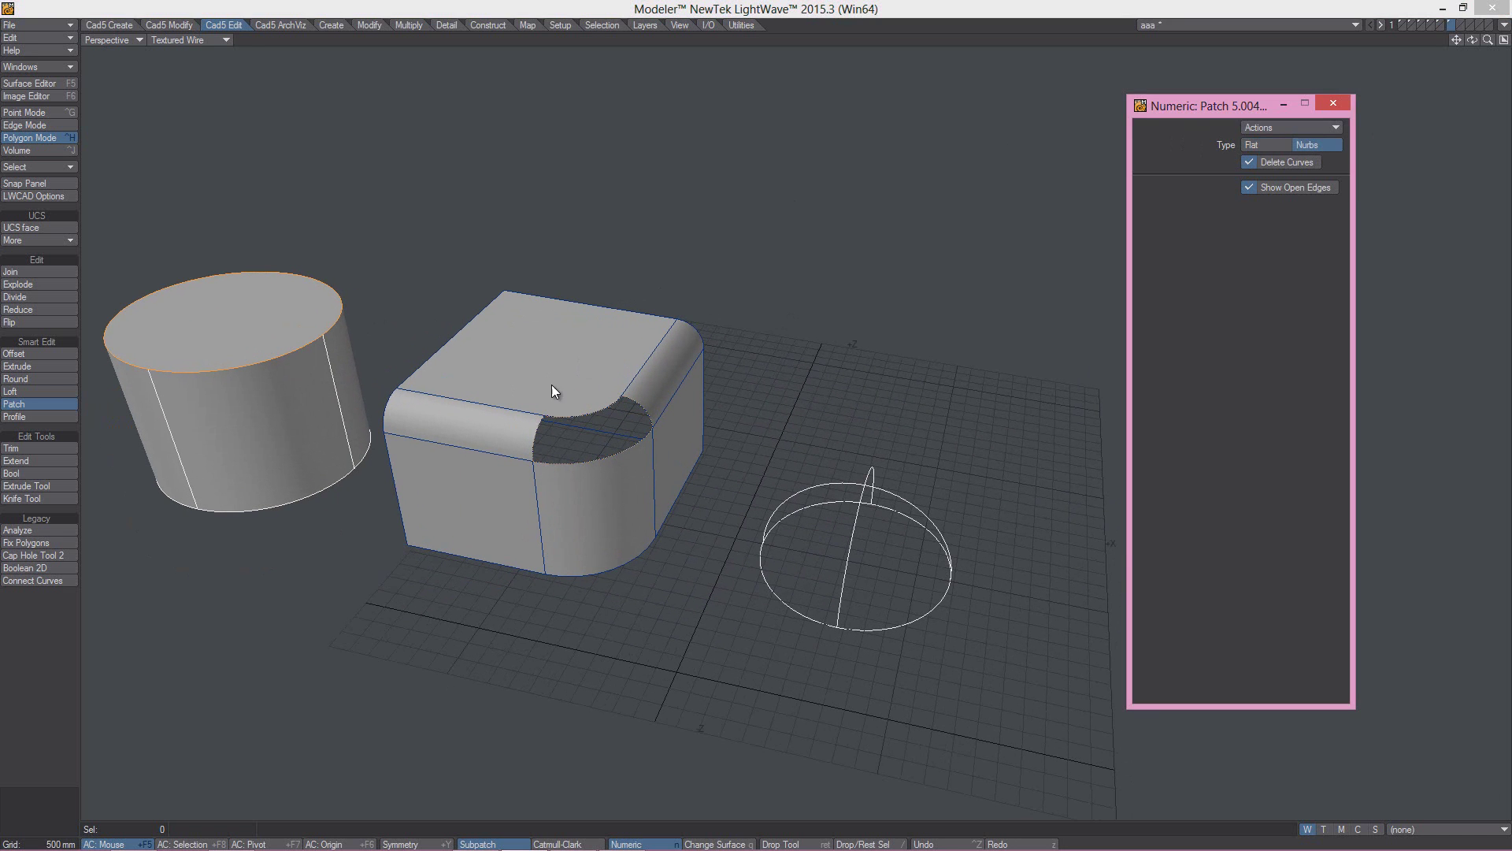
pyautogui.click(534, 437)
pyautogui.keyDown('alt'); pyautogui.moveTo(665, 395); pyautogui.dragTo(787, 519); pyautogui.keyUp('alt')
pyautogui.keyDown('alt'); pyautogui.moveTo(665, 420); pyautogui.dragTo(606, 429); pyautogui.keyUp('alt')
# - Fill two adjacent quarters of the wireframe dome with Nurbs patches between its base circle and crossing arcs
pyautogui.keyDown('alt'); pyautogui.keyDown('shift'); pyautogui.moveTo(954, 553); pyautogui.dragTo(693, 495); pyautogui.keyUp('shift'); pyautogui.keyUp('alt')
pyautogui.keyDown('alt'); pyautogui.moveTo(714, 362); pyautogui.dragTo(715, 358); pyautogui.keyUp('alt')
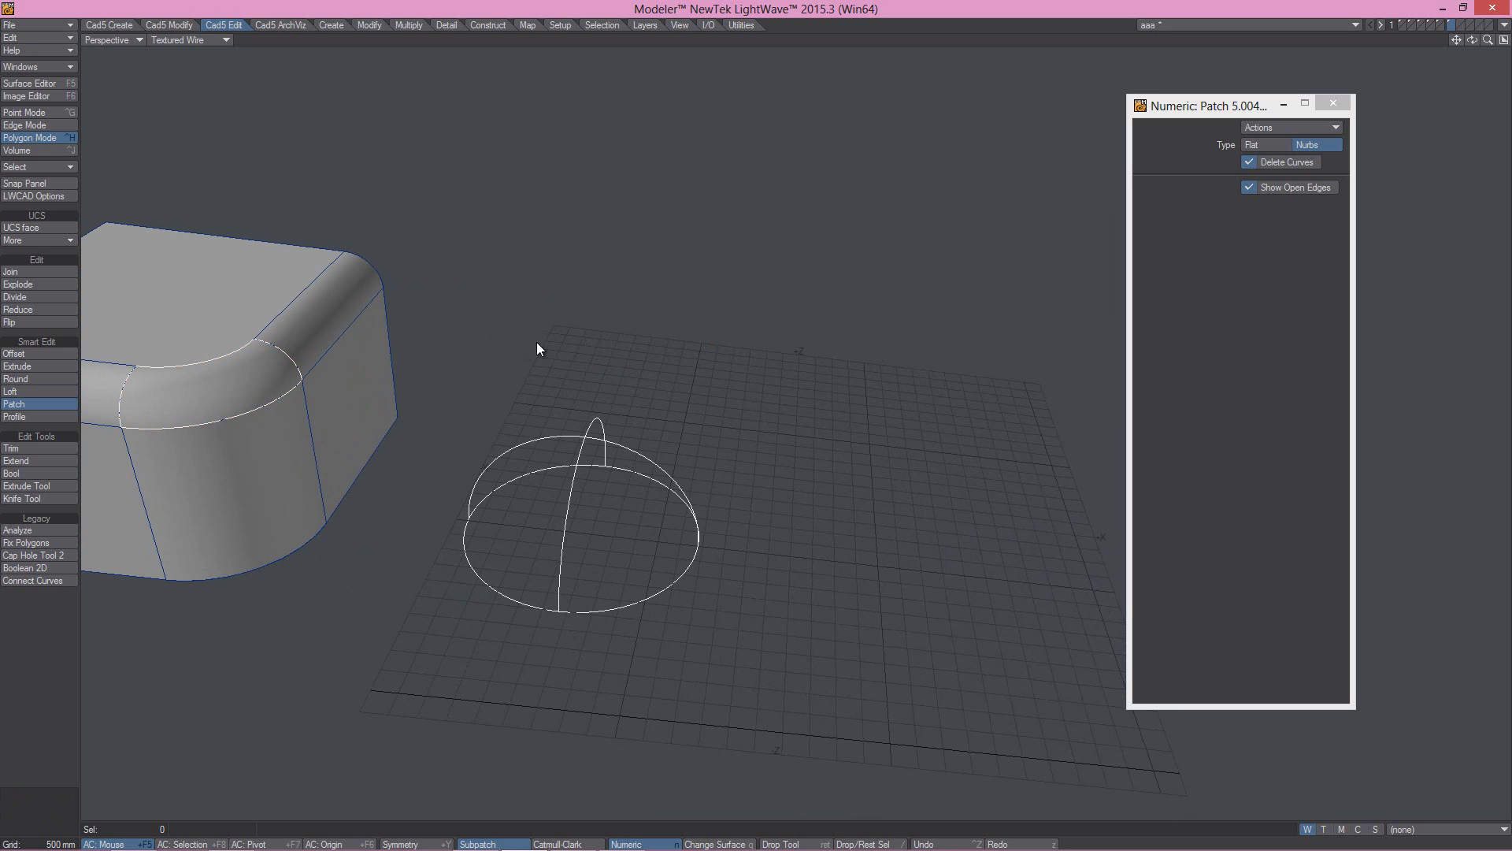
pyautogui.click(646, 600)
pyautogui.keyDown('alt'); pyautogui.moveTo(646, 599); pyautogui.dragTo(640, 433); pyautogui.keyUp('alt')
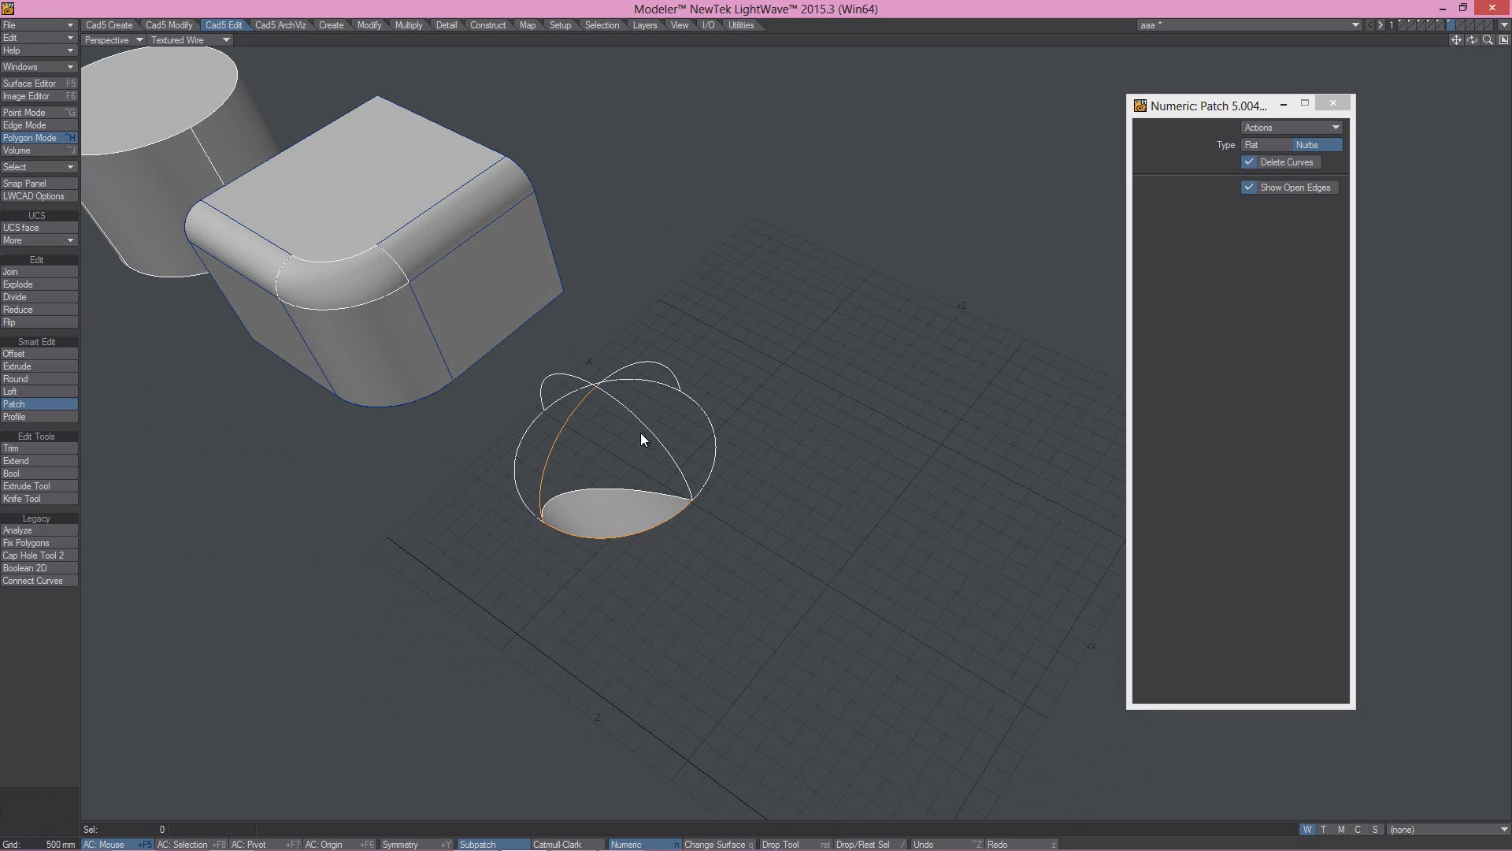
pyautogui.click(650, 432)
pyautogui.keyDown('alt'); pyautogui.moveTo(820, 433); pyautogui.dragTo(712, 489); pyautogui.keyUp('alt')
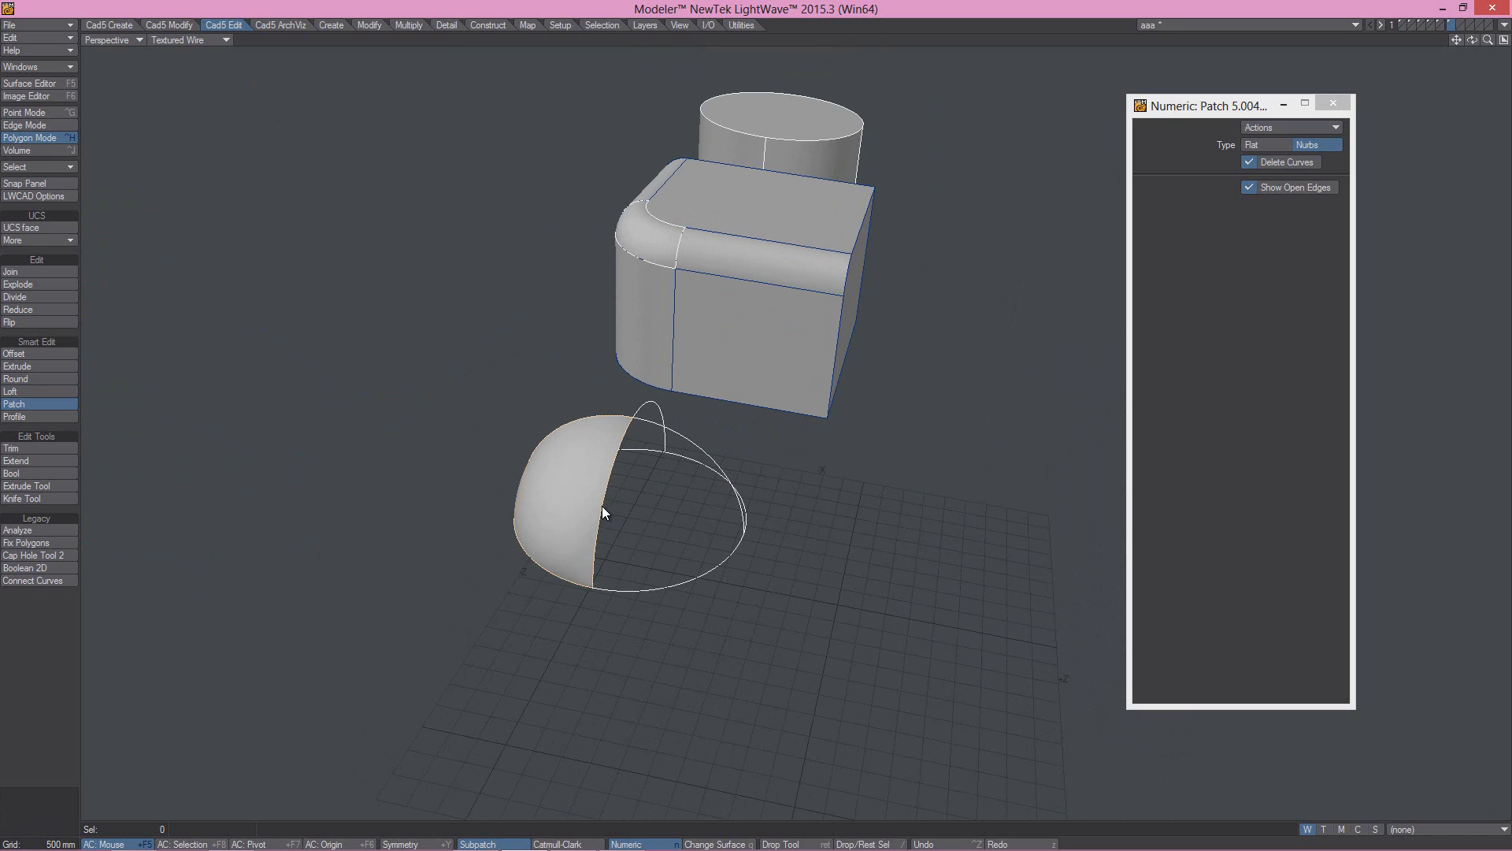
pyautogui.click(661, 588)
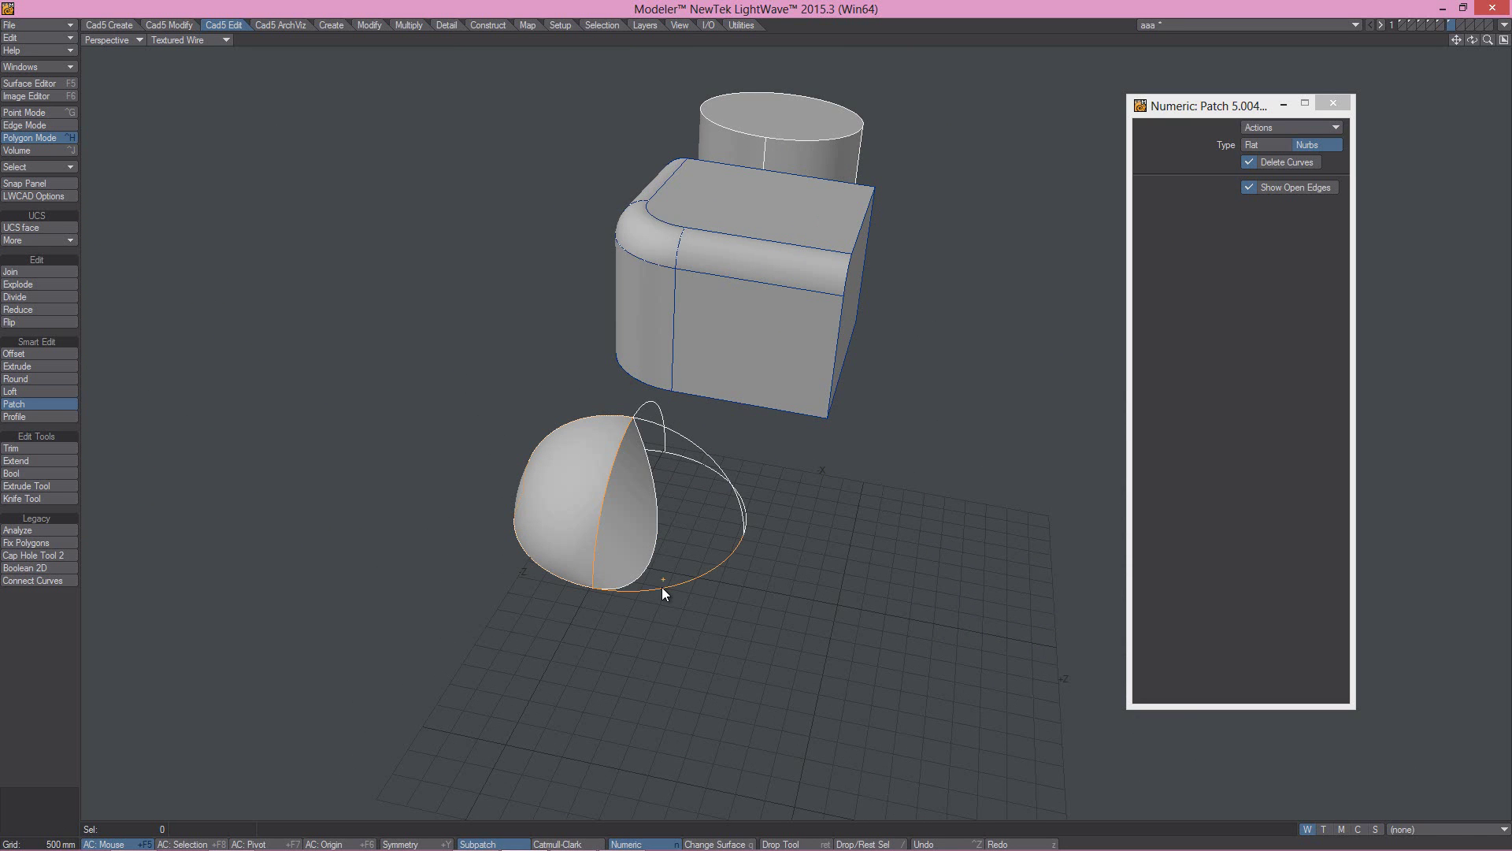
pyautogui.click(692, 442)
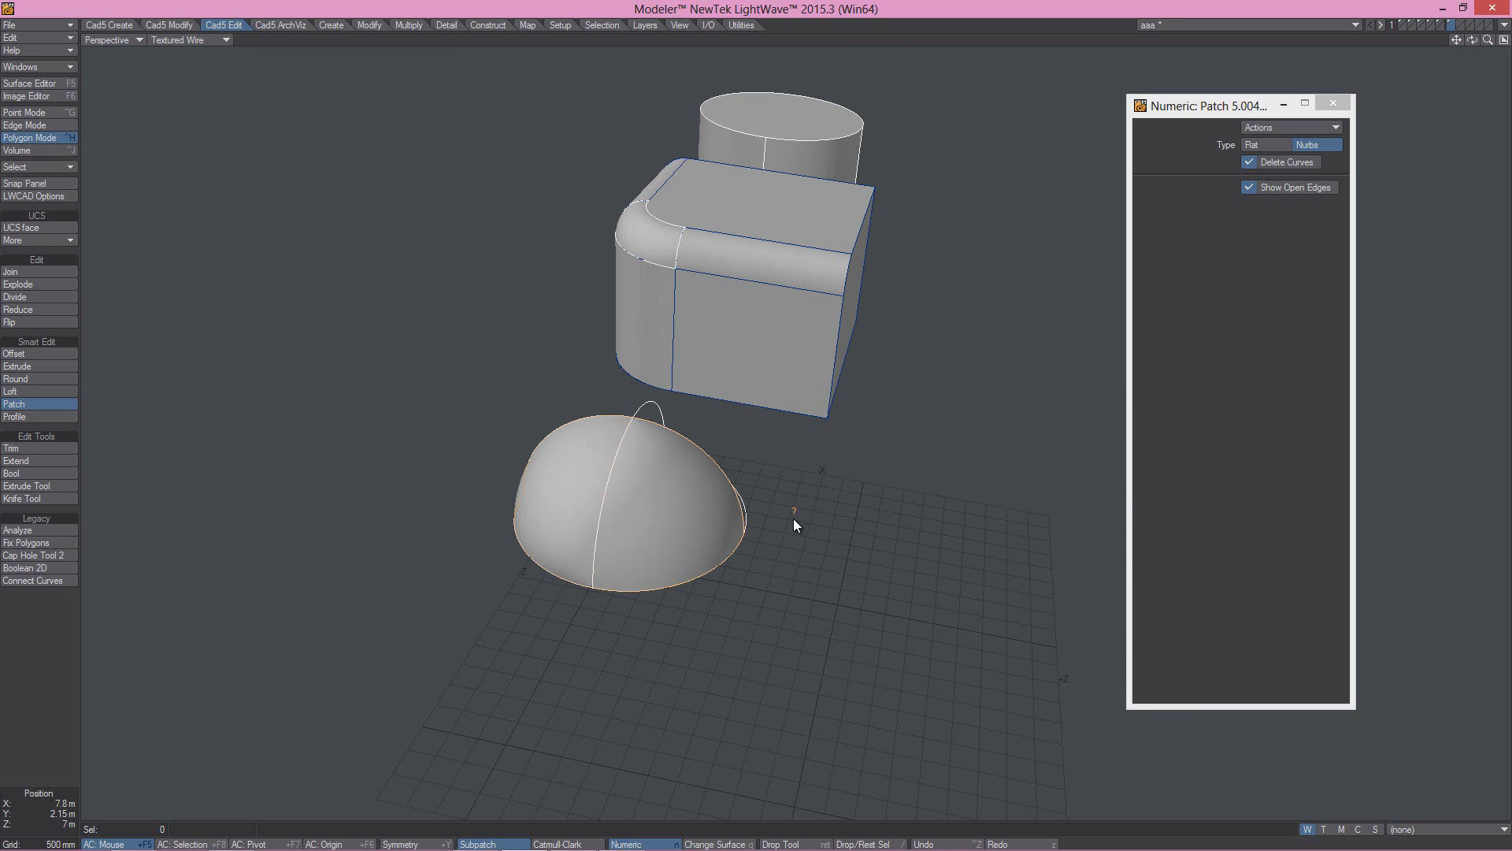
# - Patch another quarter on the open side of the dome from its base curve and arcs
pyautogui.keyDown('alt'); pyautogui.moveTo(793, 523); pyautogui.dragTo(563, 696); pyautogui.keyUp('alt')
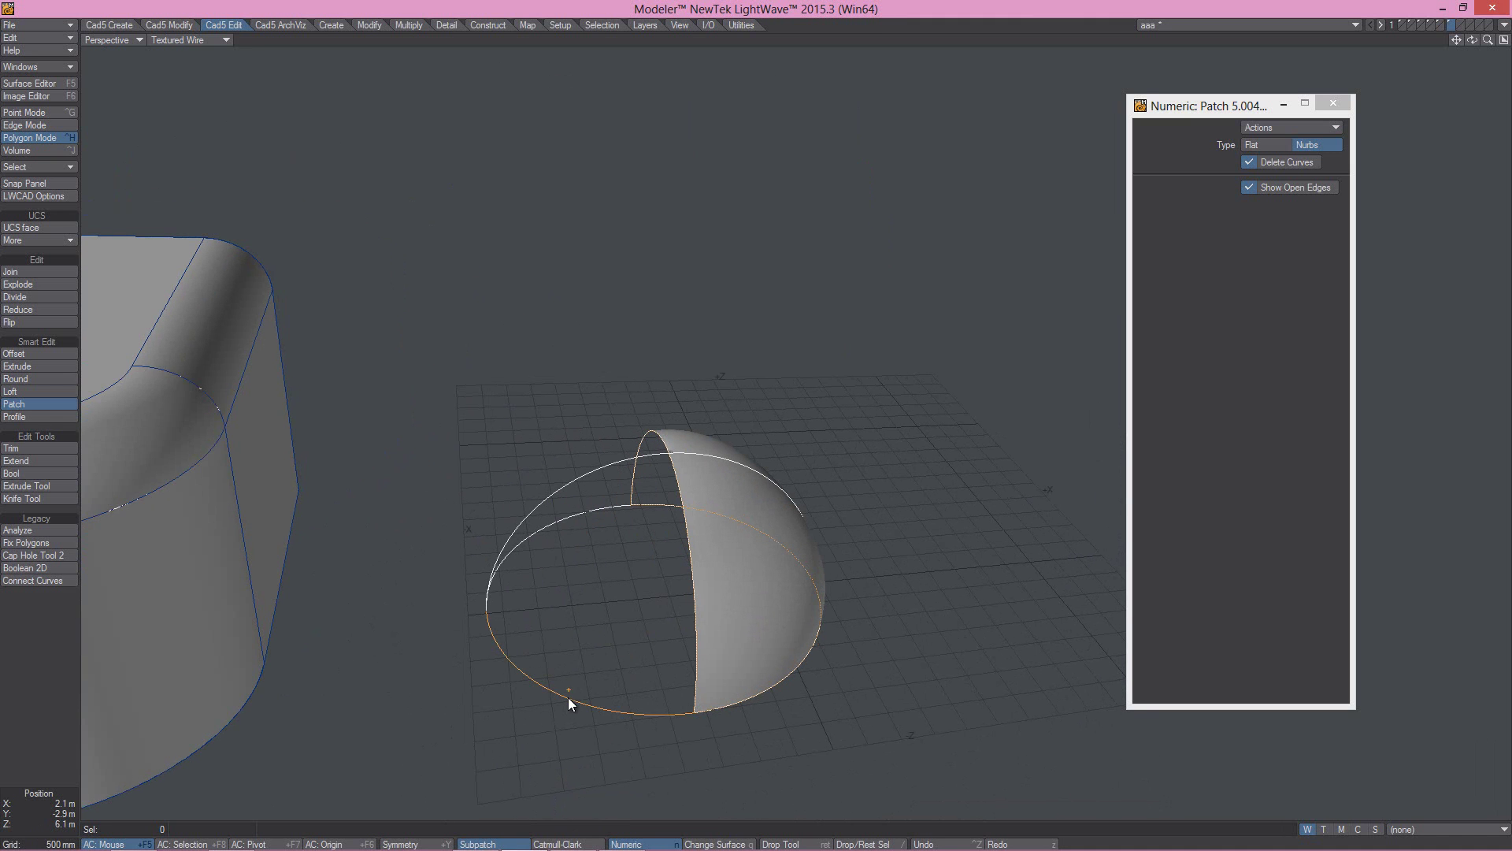
pyautogui.click(691, 589)
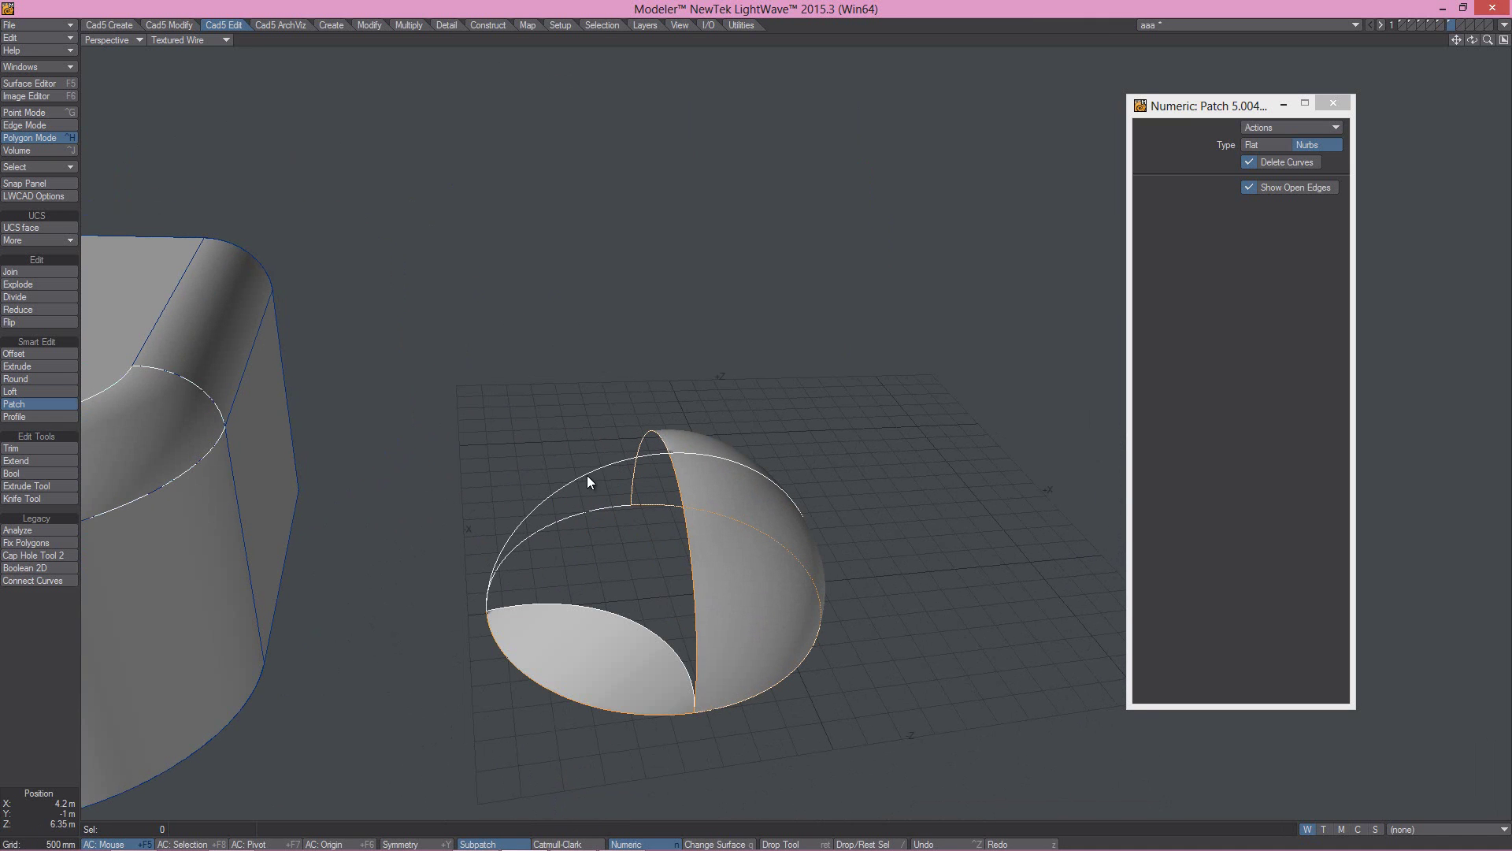
pyautogui.click(585, 471)
pyautogui.keyDown('alt'); pyautogui.moveTo(855, 351); pyautogui.dragTo(822, 499); pyautogui.keyUp('alt')
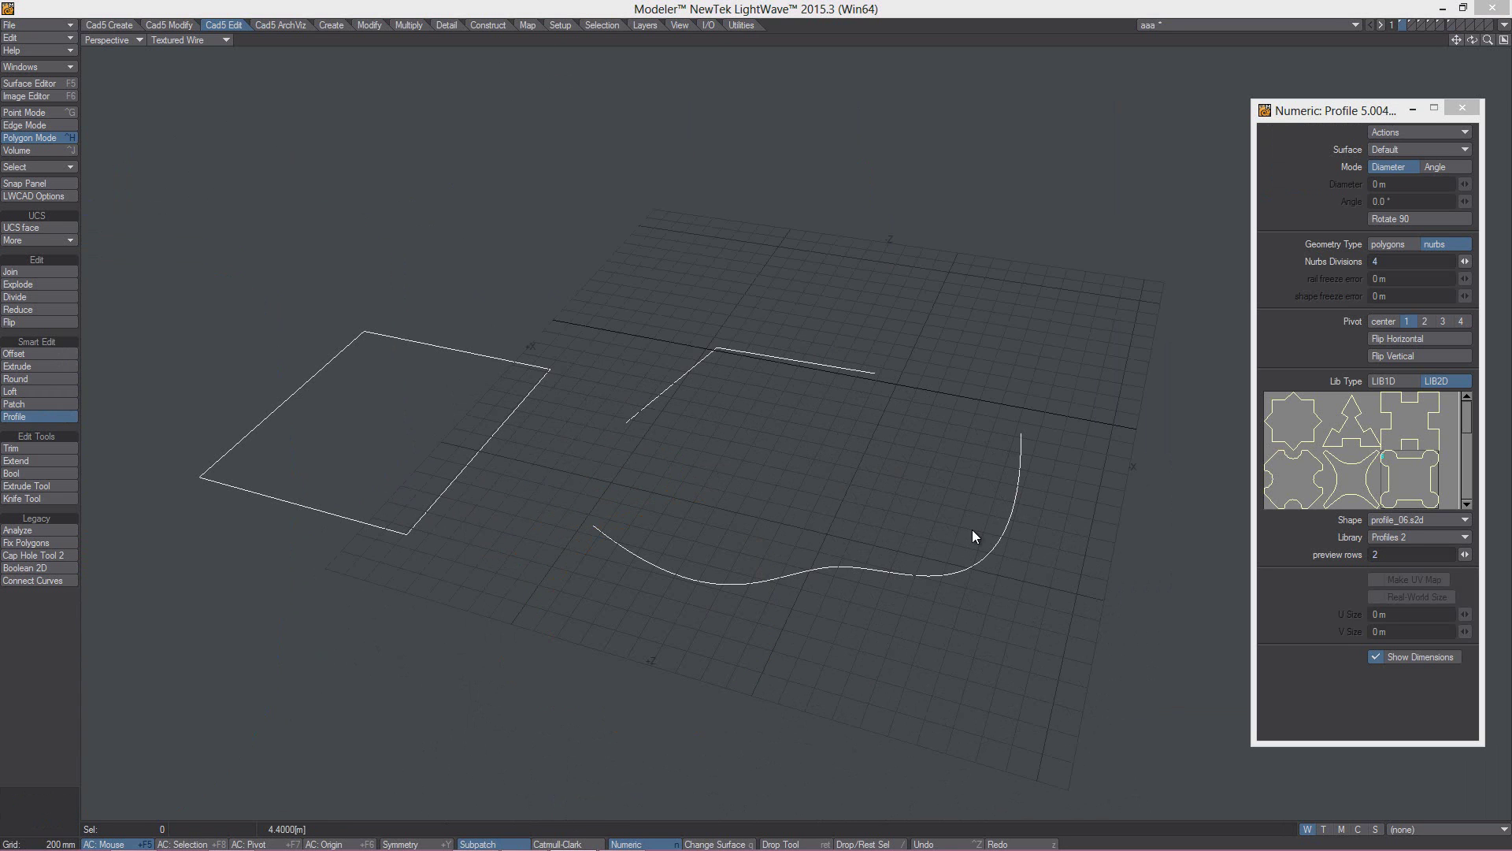
# - Preview the profile_06 shape as a nurbs Profile along the wavy curve with a 380 mm diameter
pyautogui.click(820, 566)
pyautogui.moveTo(796, 511); pyautogui.dragTo(912, 550)
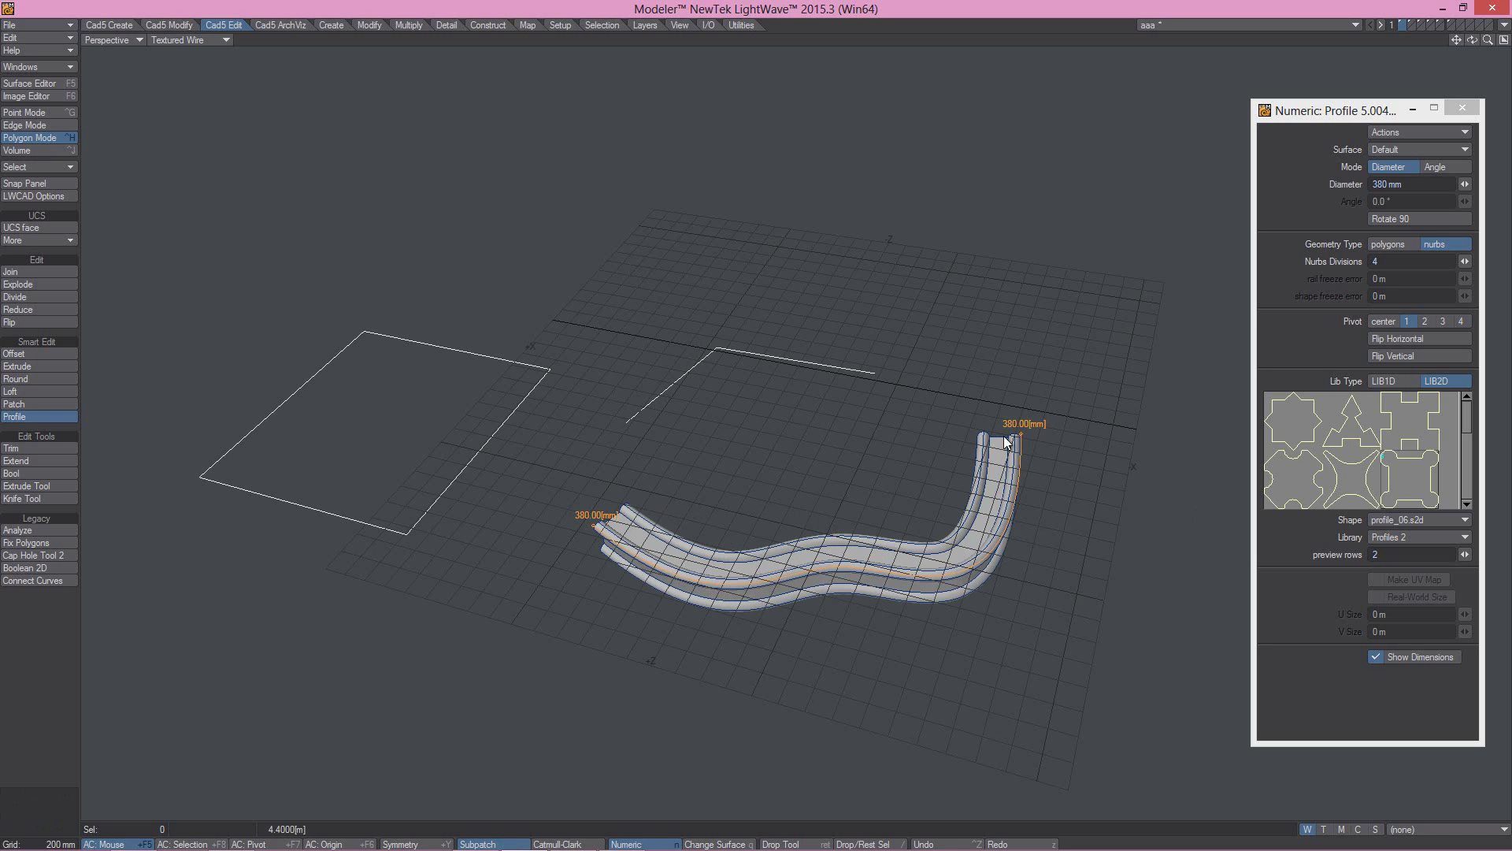
pyautogui.click(47, 796)
# - Apply the profile_06 shape to the square, the angled polyline and the wavy curve together with a 260 mm diameter
pyautogui.click(603, 327)
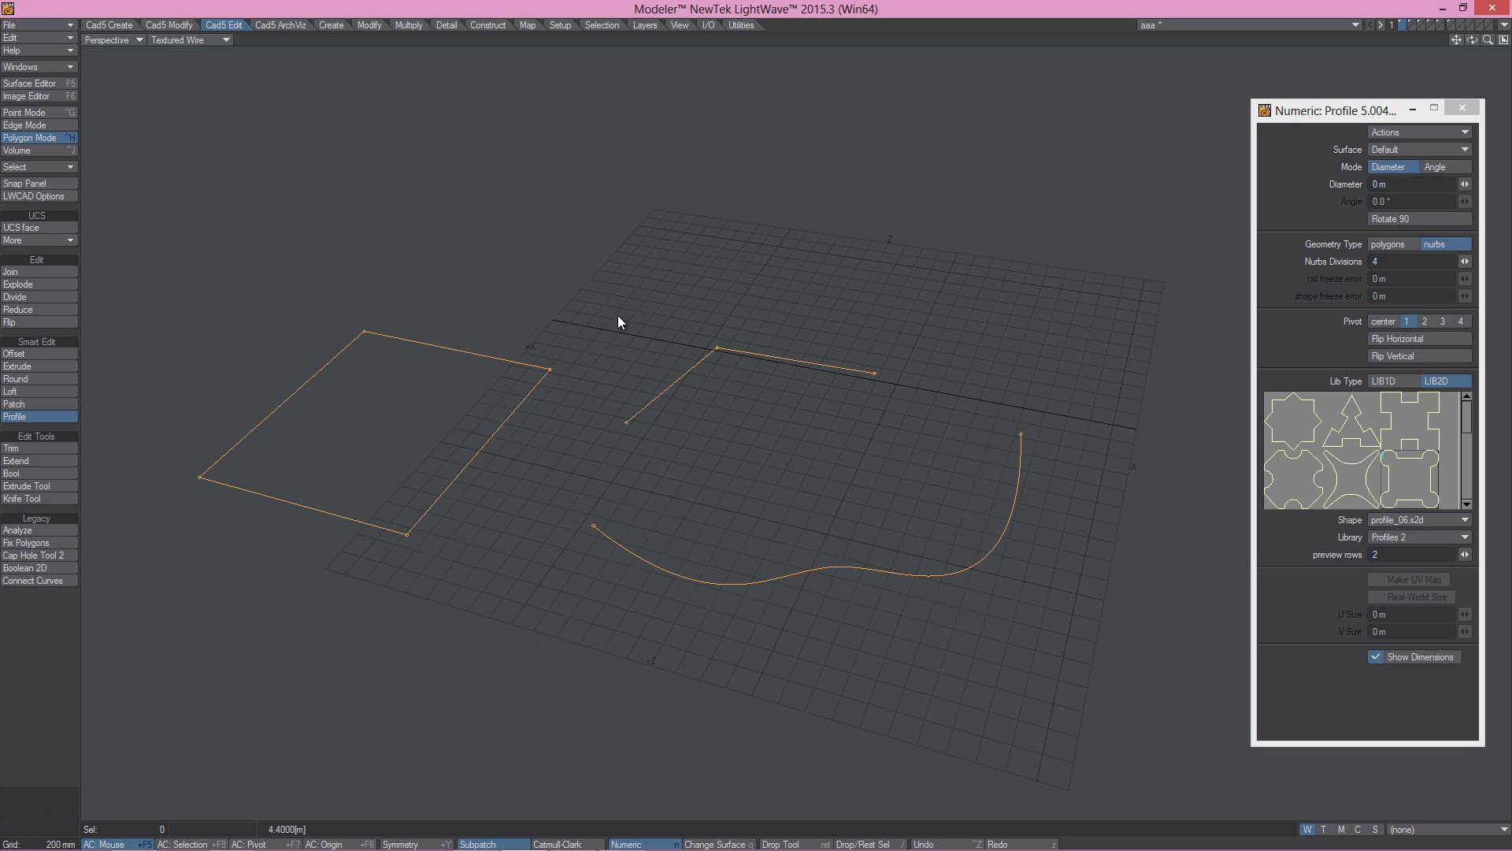
pyautogui.moveTo(608, 301); pyautogui.dragTo(639, 292)
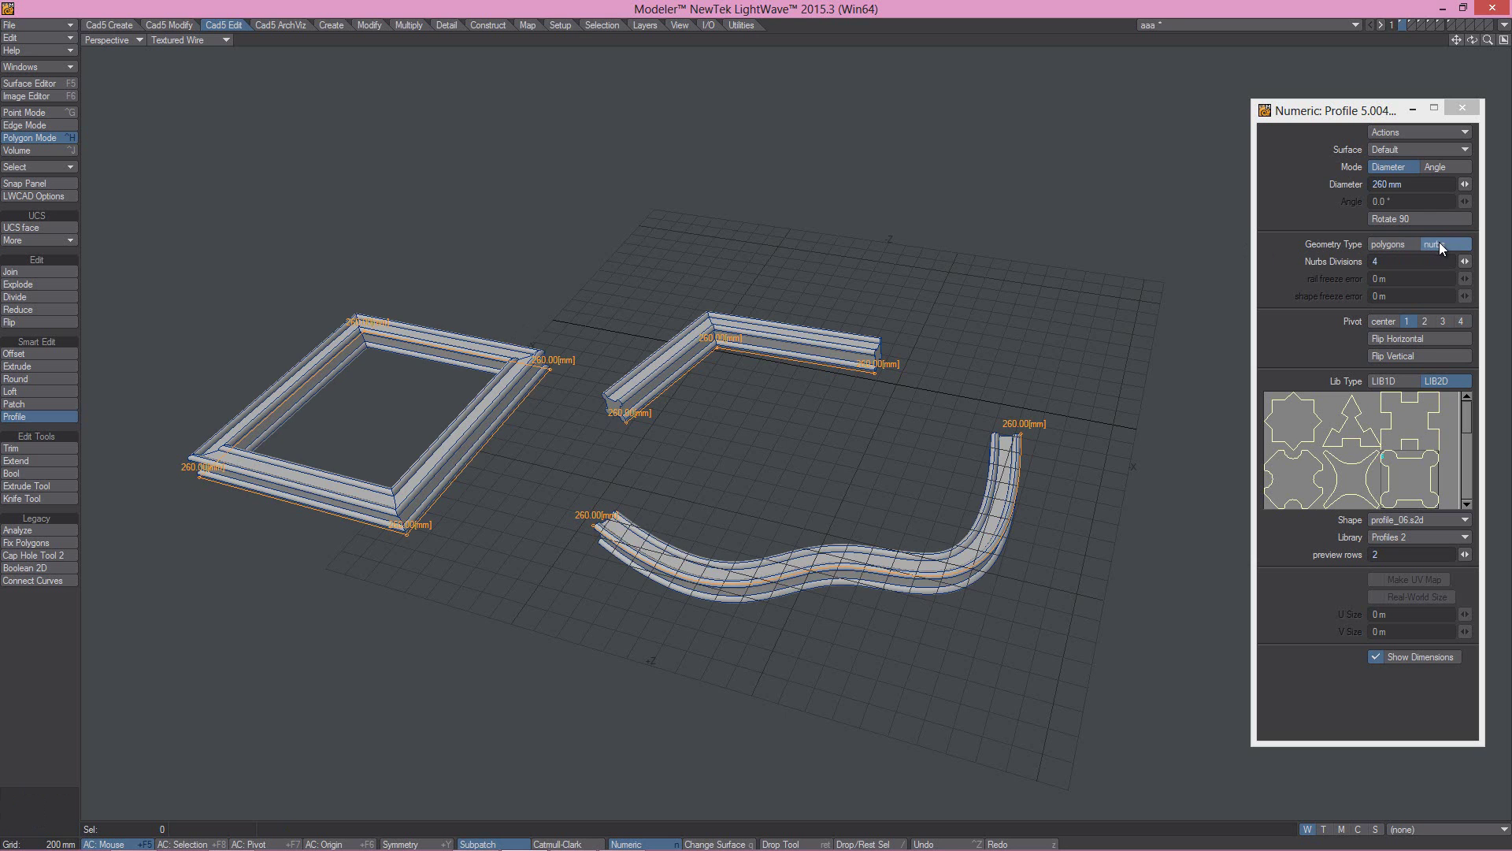
pyautogui.moveTo(449, 468); pyautogui.dragTo(939, 761)
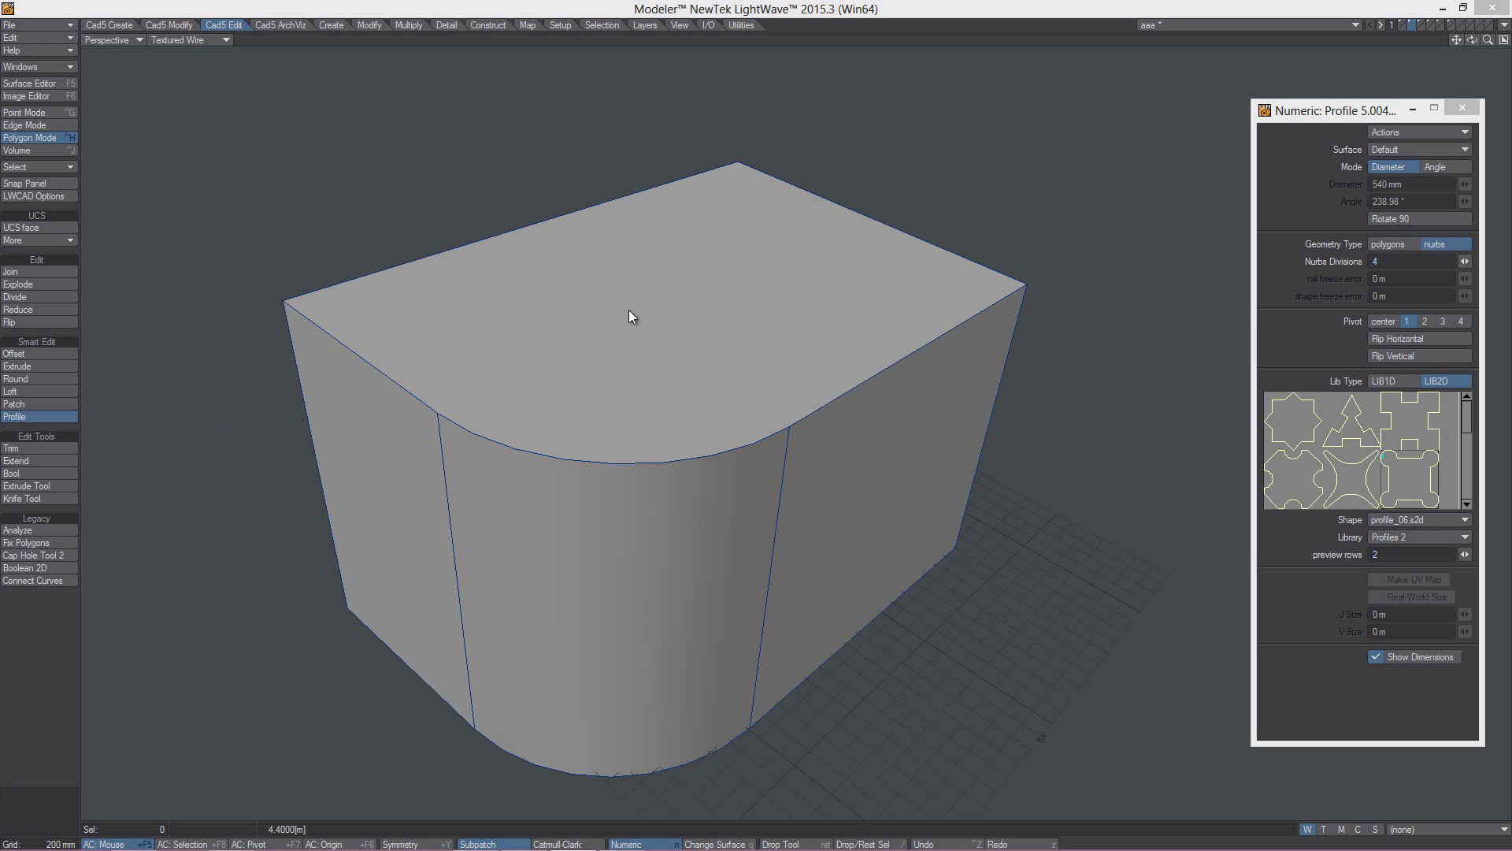
# - Sweep the profile around the rounded box's top face outline with a 320 mm diameter and adjust its rotation in Angle mode
pyautogui.click(611, 324)
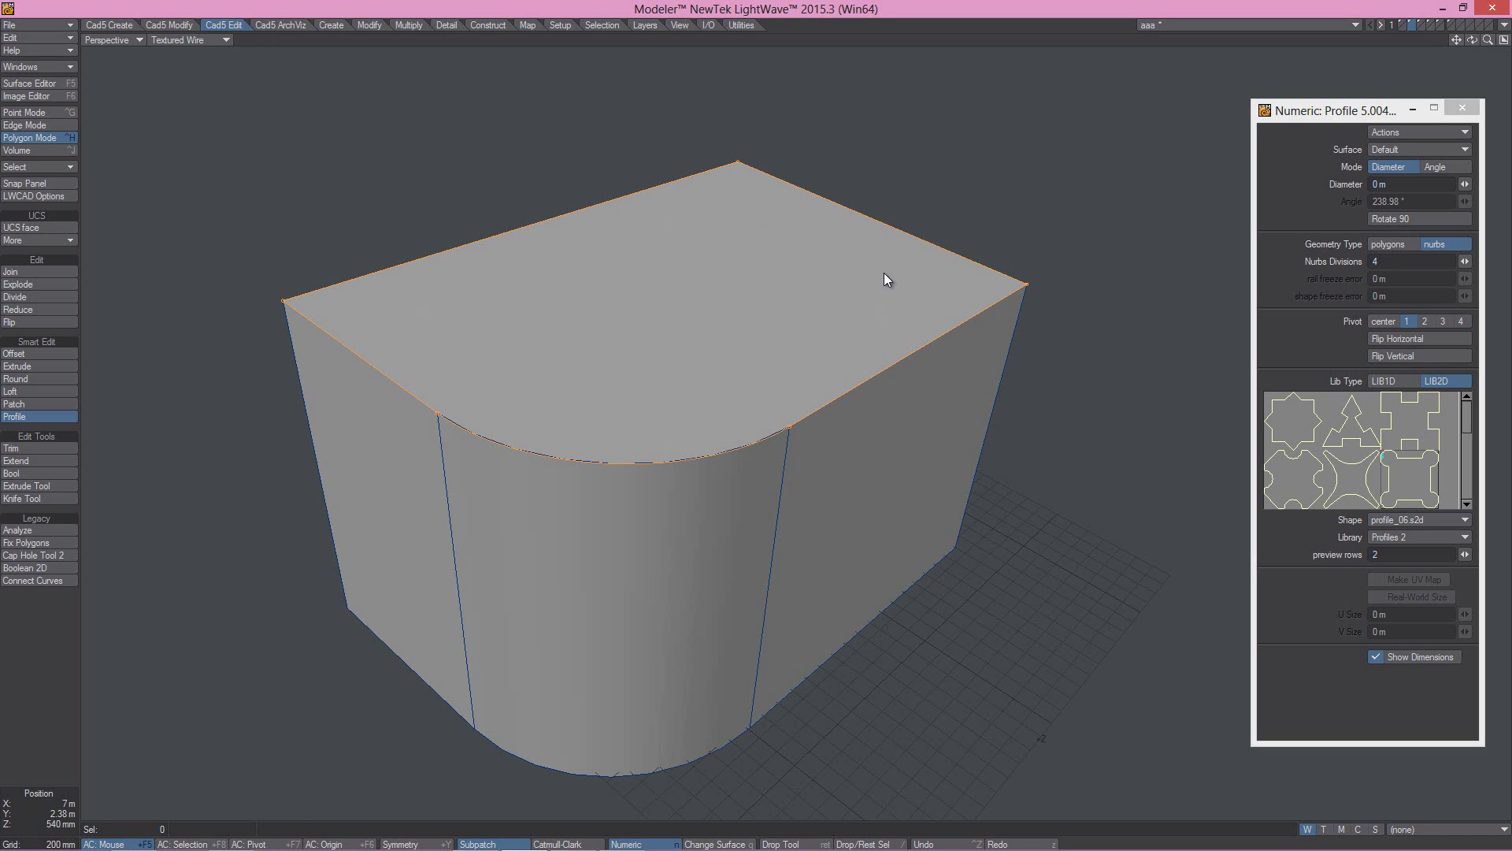
pyautogui.moveTo(614, 313); pyautogui.dragTo(584, 378)
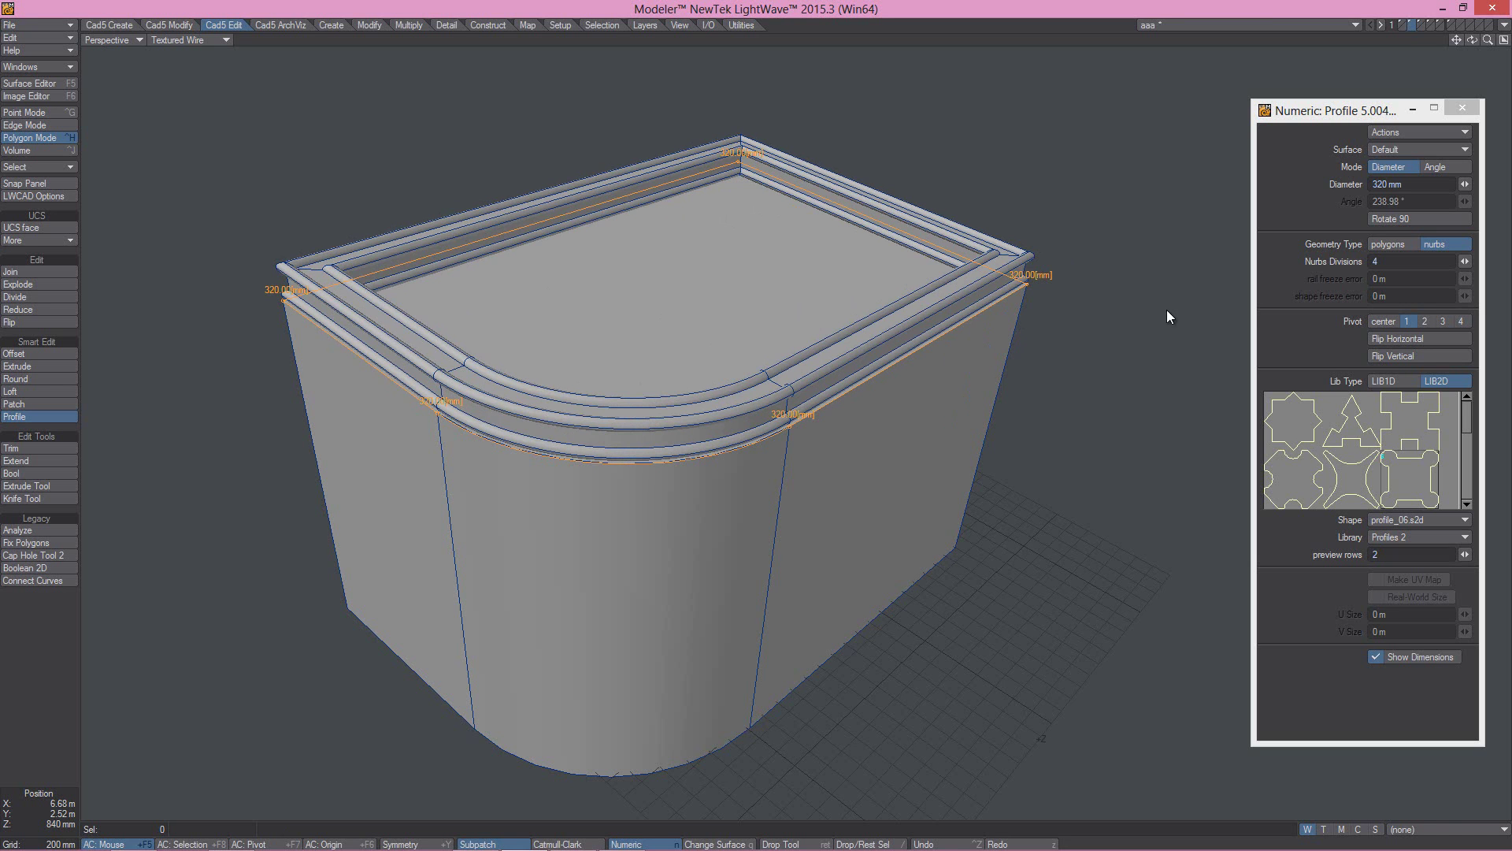
pyautogui.click(1436, 168)
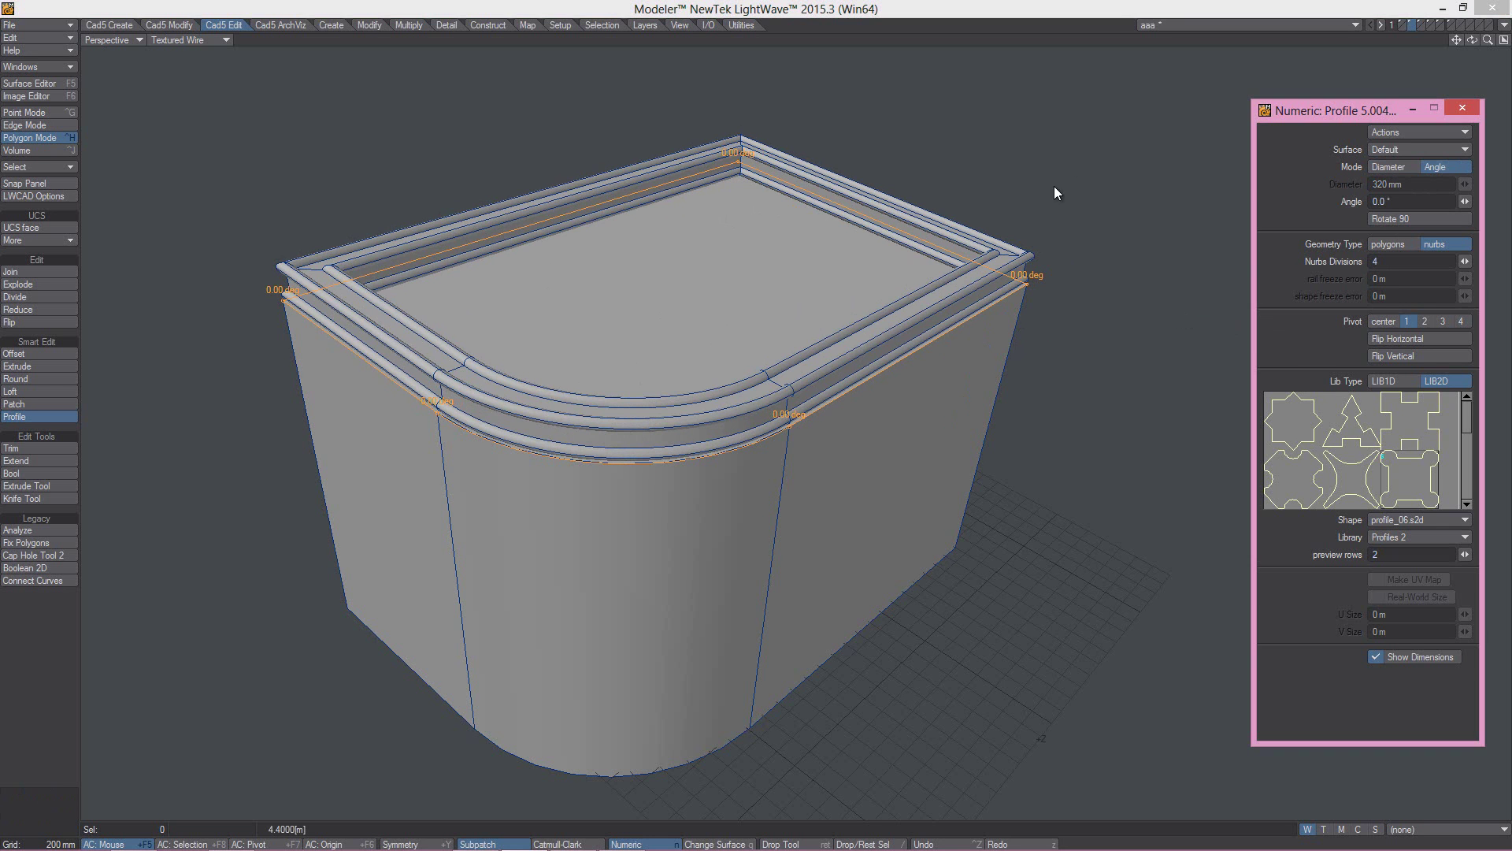
pyautogui.moveTo(1098, 250); pyautogui.dragTo(1225, 245)
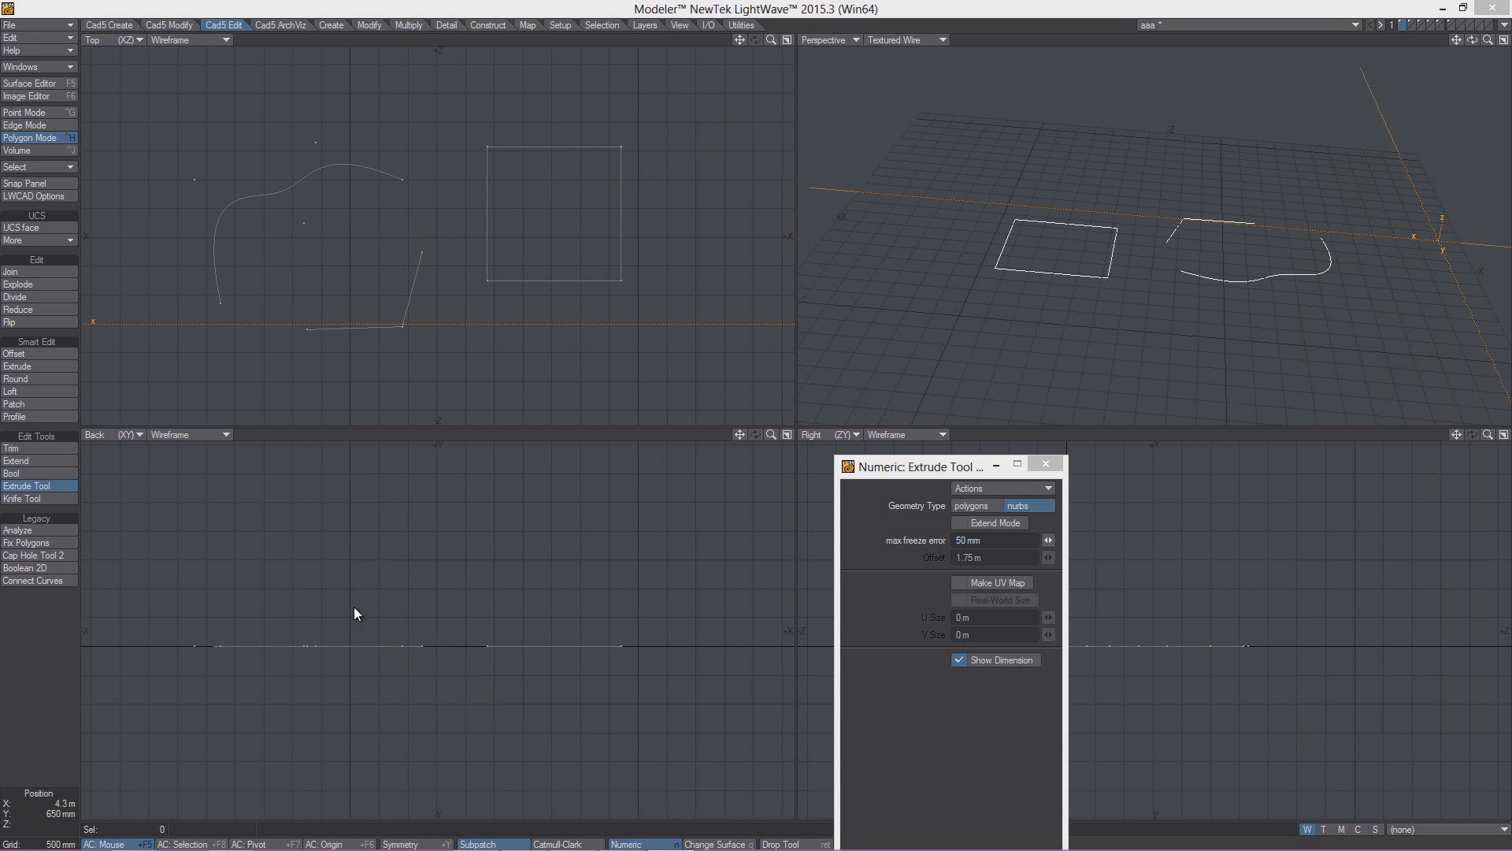
# - Extrude the square and the open curves 1.95 m upward in the Back view with the Extrude Tool, as nurbs geometry
pyautogui.click(382, 622)
pyautogui.click(389, 644)
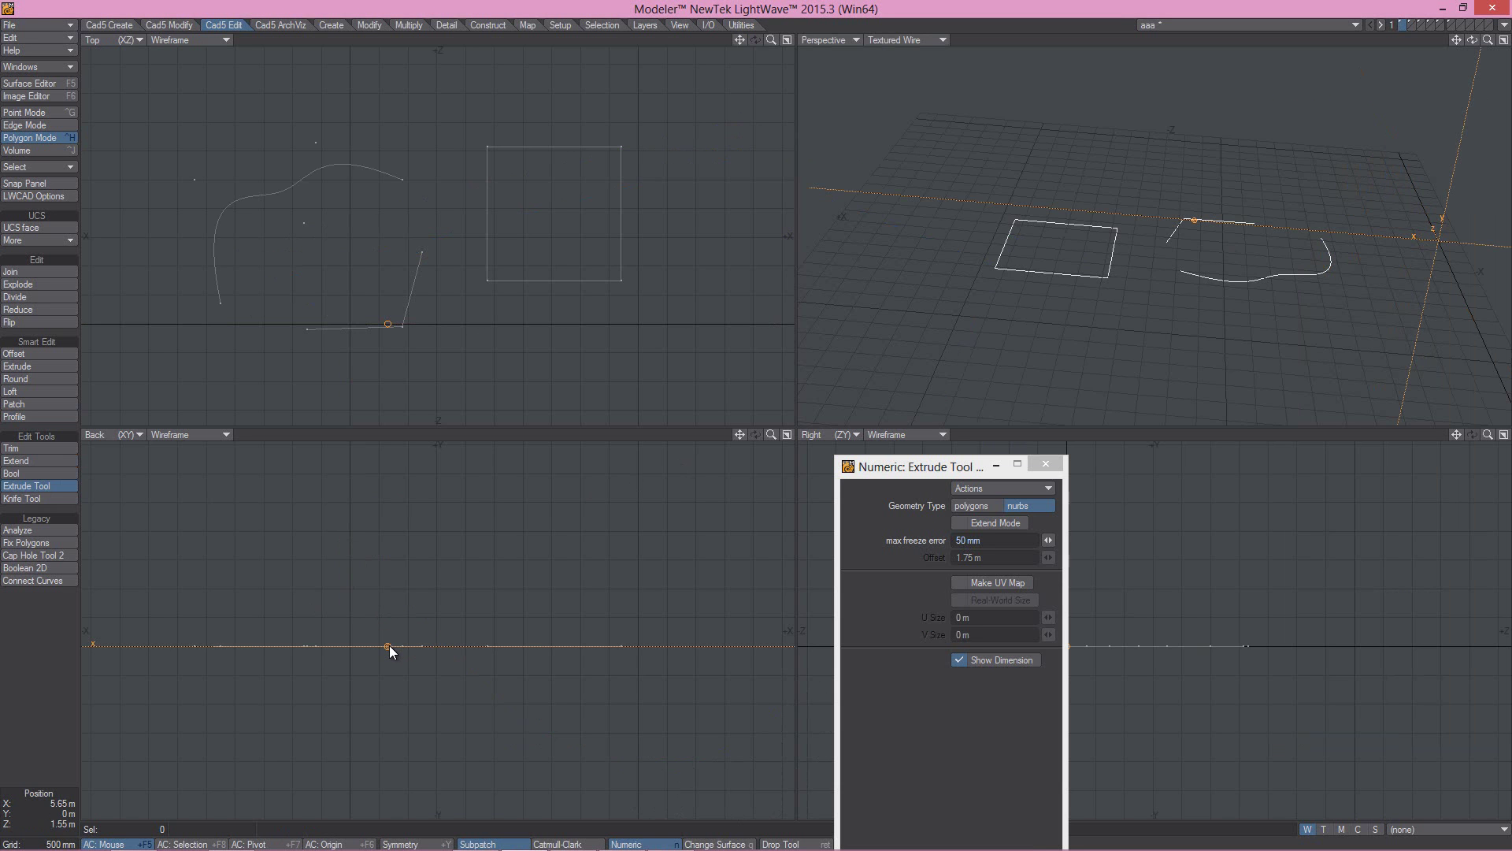
pyautogui.click(385, 536)
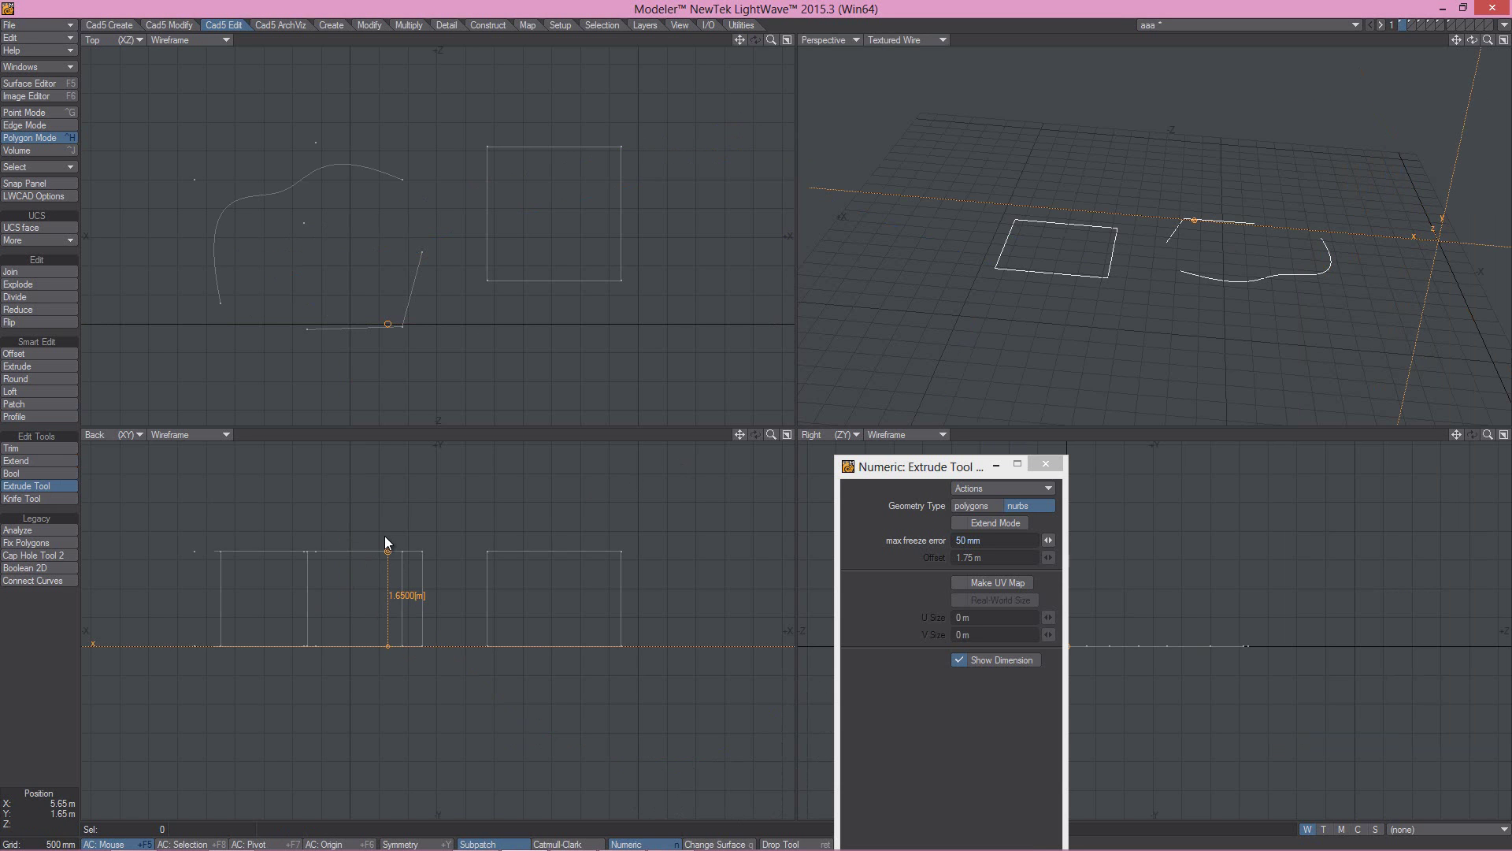
pyautogui.moveTo(384, 536); pyautogui.dragTo(384, 531)
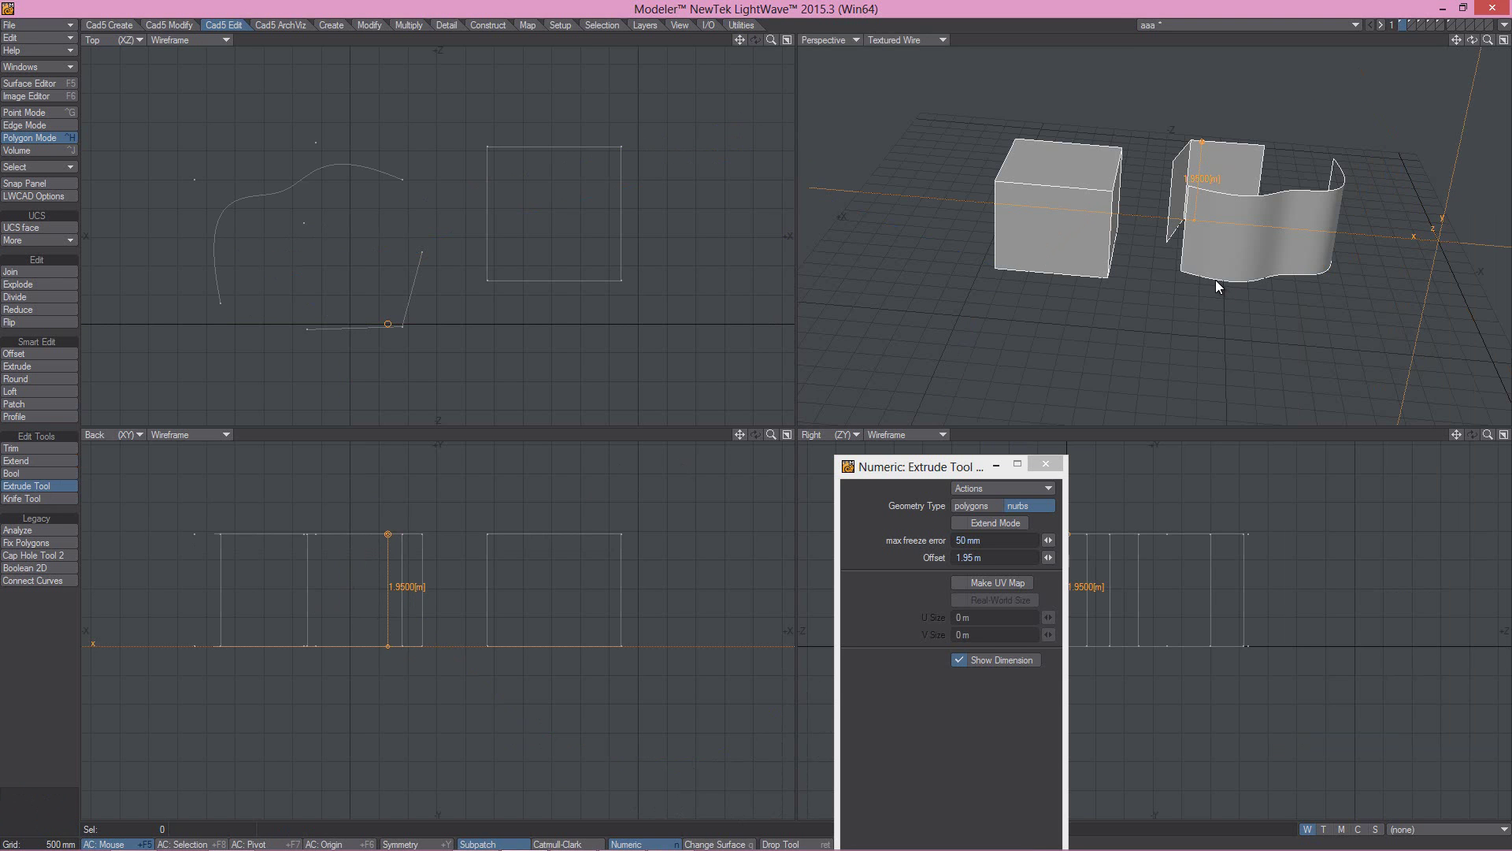
pyautogui.click(973, 506)
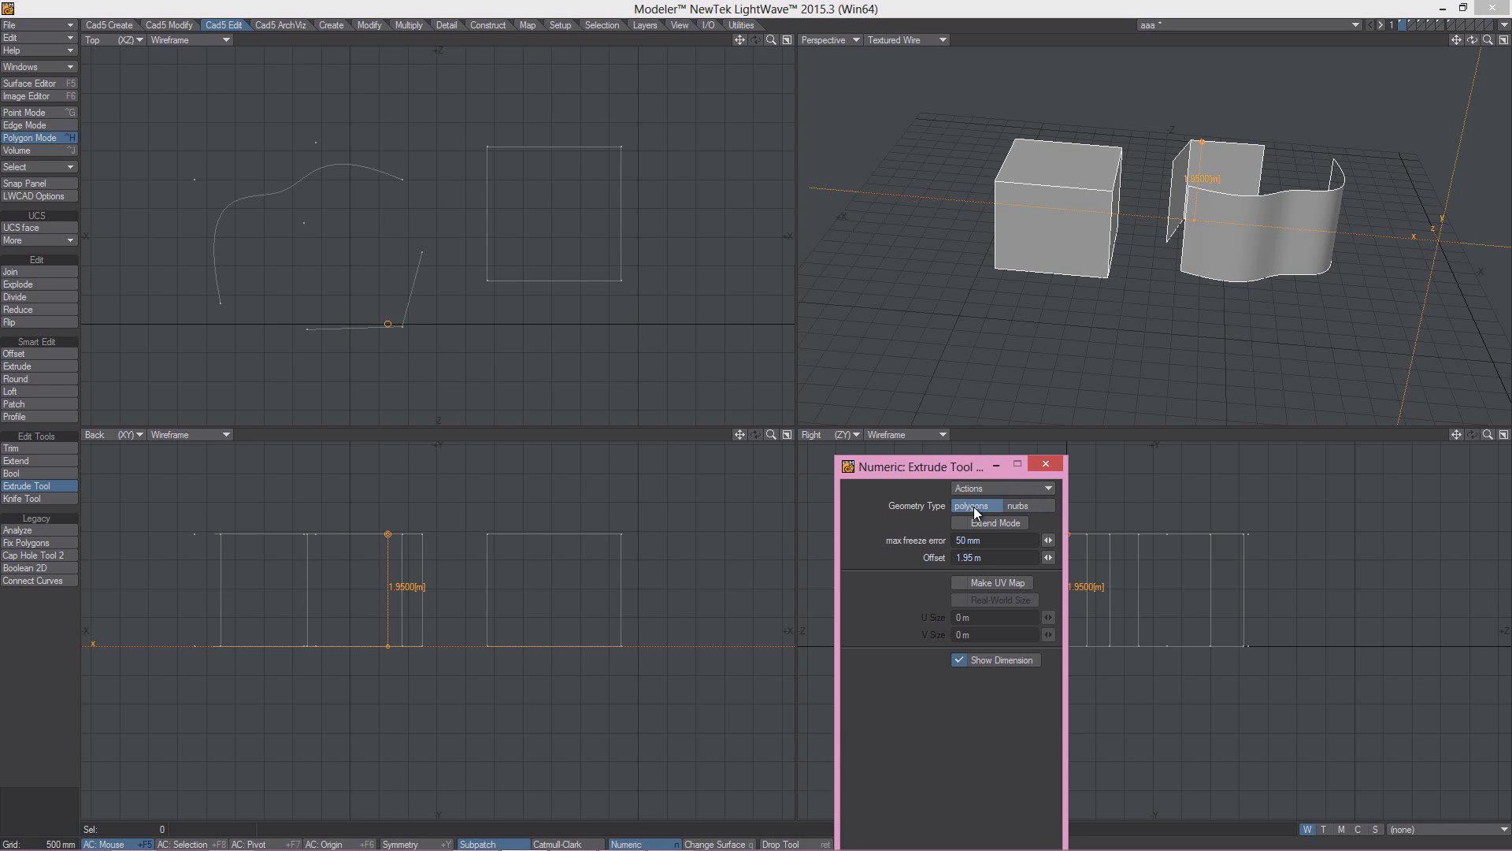
pyautogui.click(1021, 505)
pyautogui.press('space')
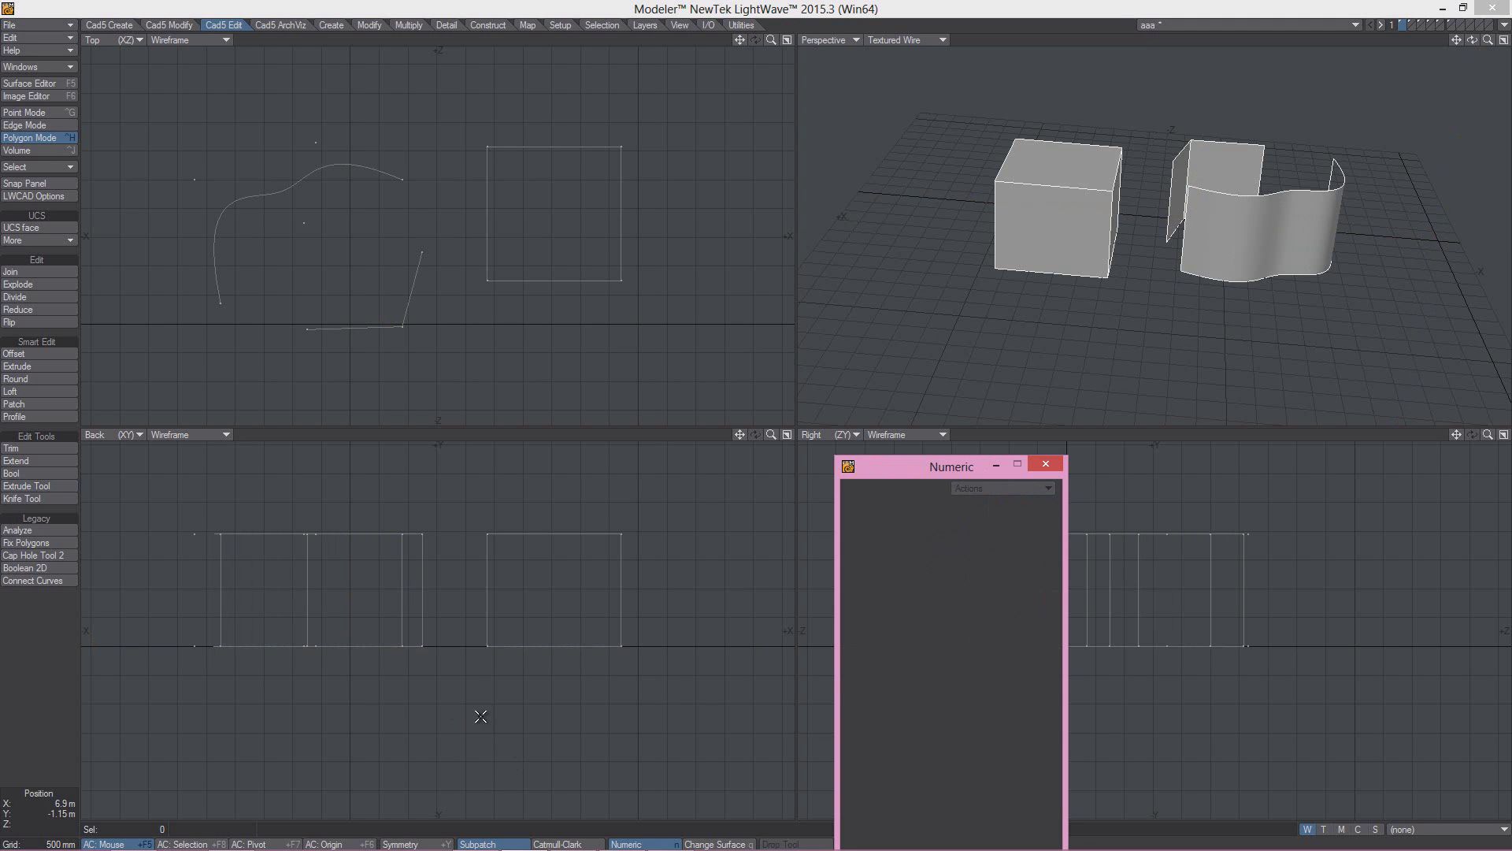
# - Draw a box-type Arc Stair in angle mode in the Top view, with a radius of about 751 mm
pyautogui.press('Delete')
pyautogui.click(278, 25)
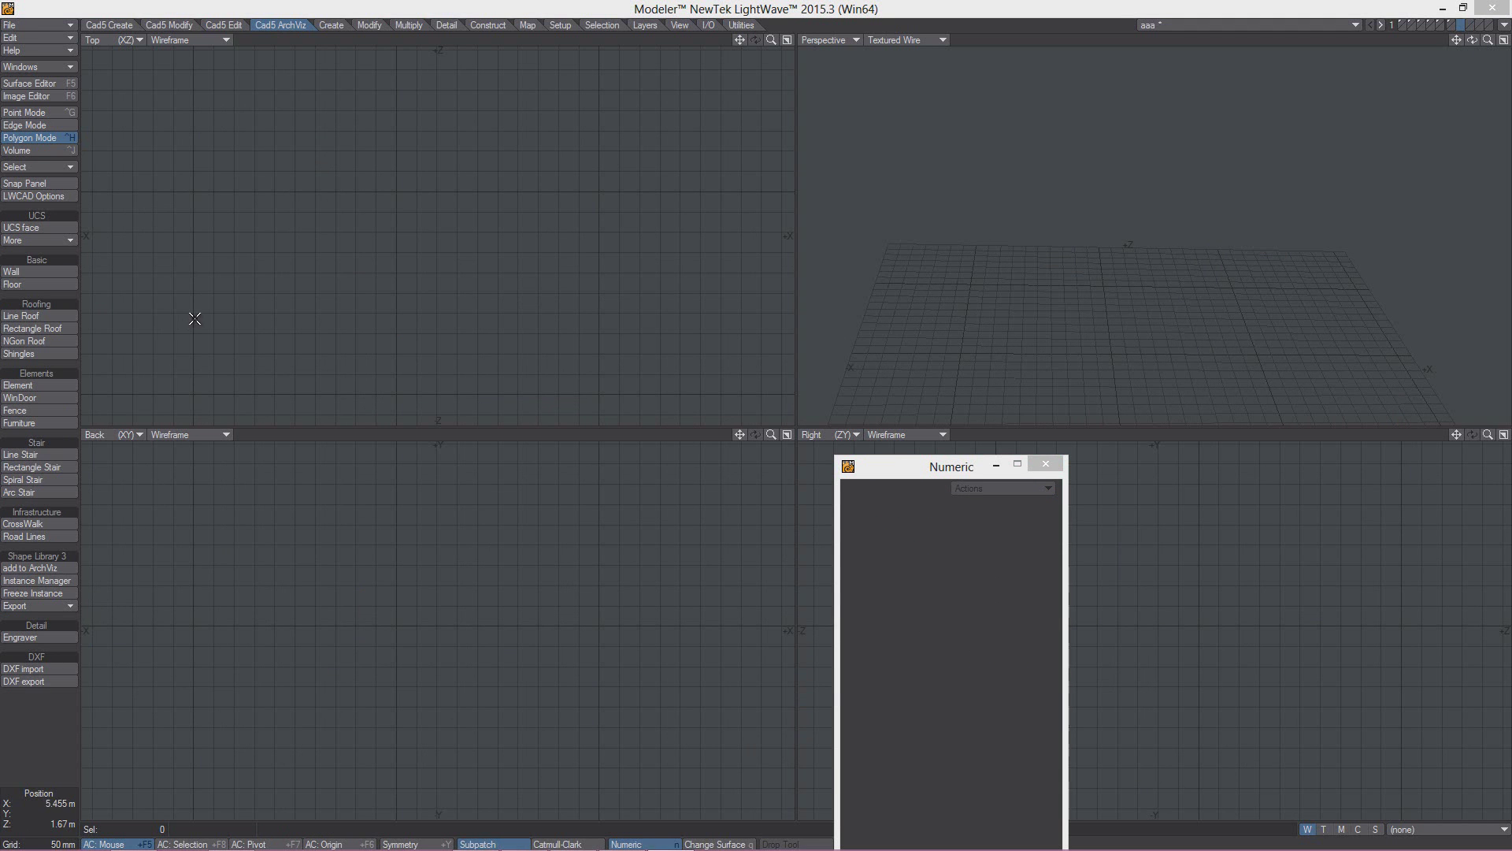
pyautogui.click(29, 492)
pyautogui.moveTo(363, 67); pyautogui.dragTo(314, 368)
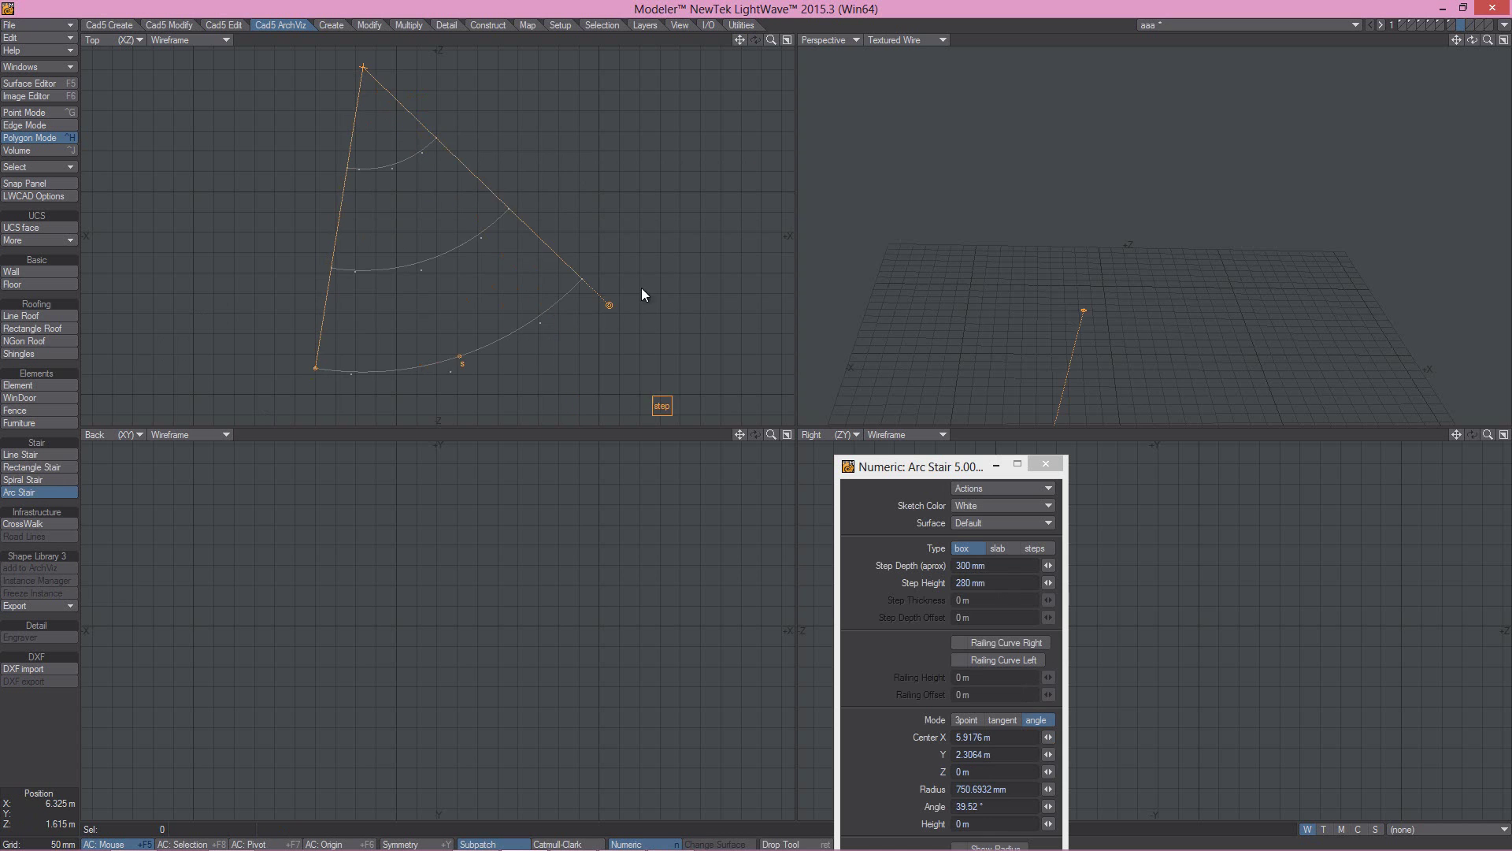
pyautogui.click(659, 276)
pyautogui.keyDown('alt'); pyautogui.moveTo(1180, 270); pyautogui.dragTo(1139, 238); pyautogui.keyUp('alt')
pyautogui.press('space')
pyautogui.click(1138, 272)
pyautogui.click(1142, 252)
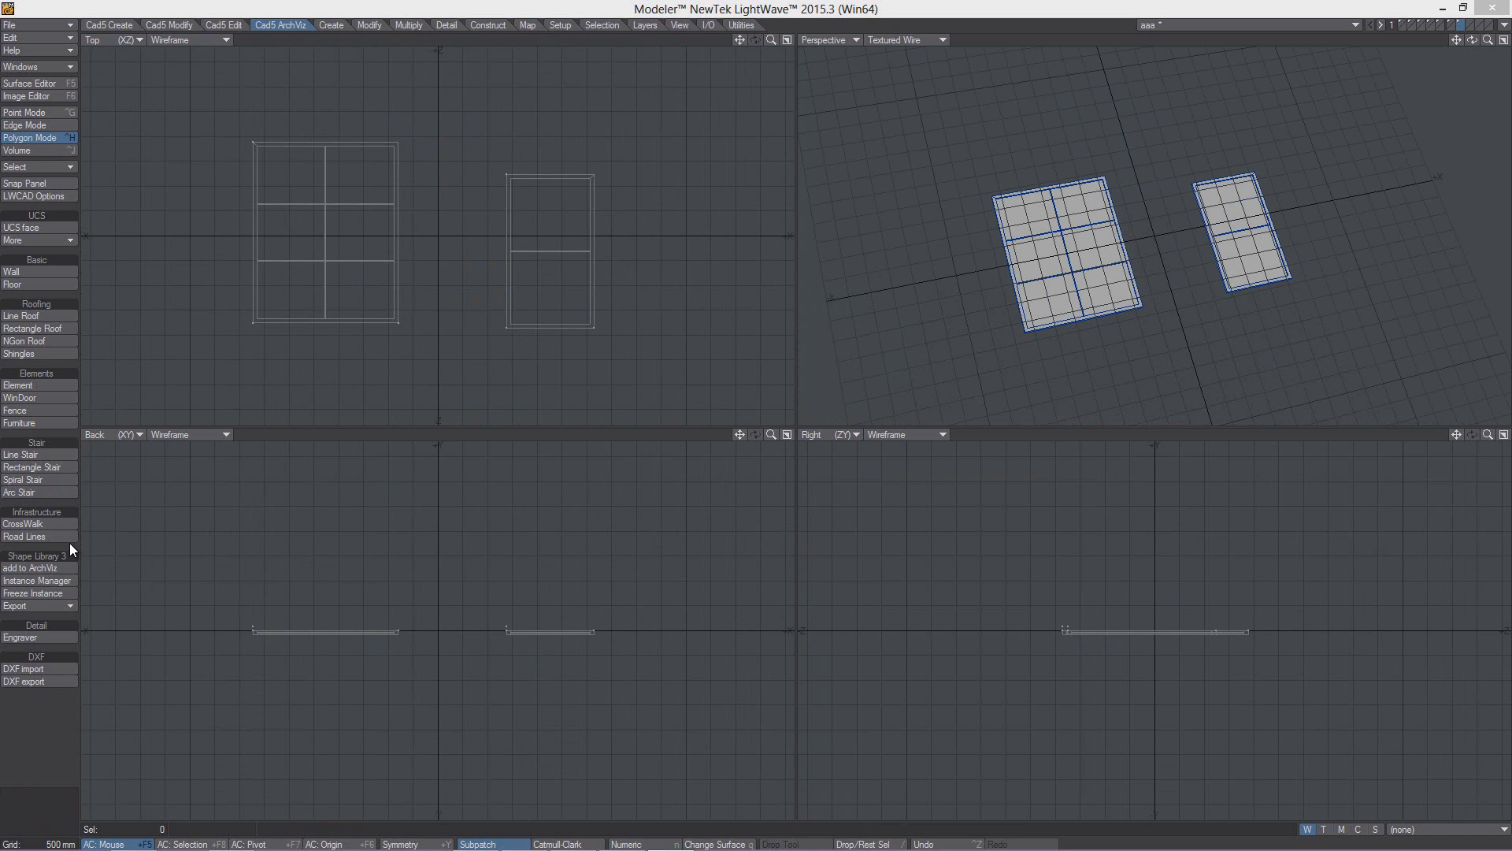
# - Switch to Firefox and show the LWCAD 5.0 documentation page on Shape Library 3
pyautogui.click(35, 606)
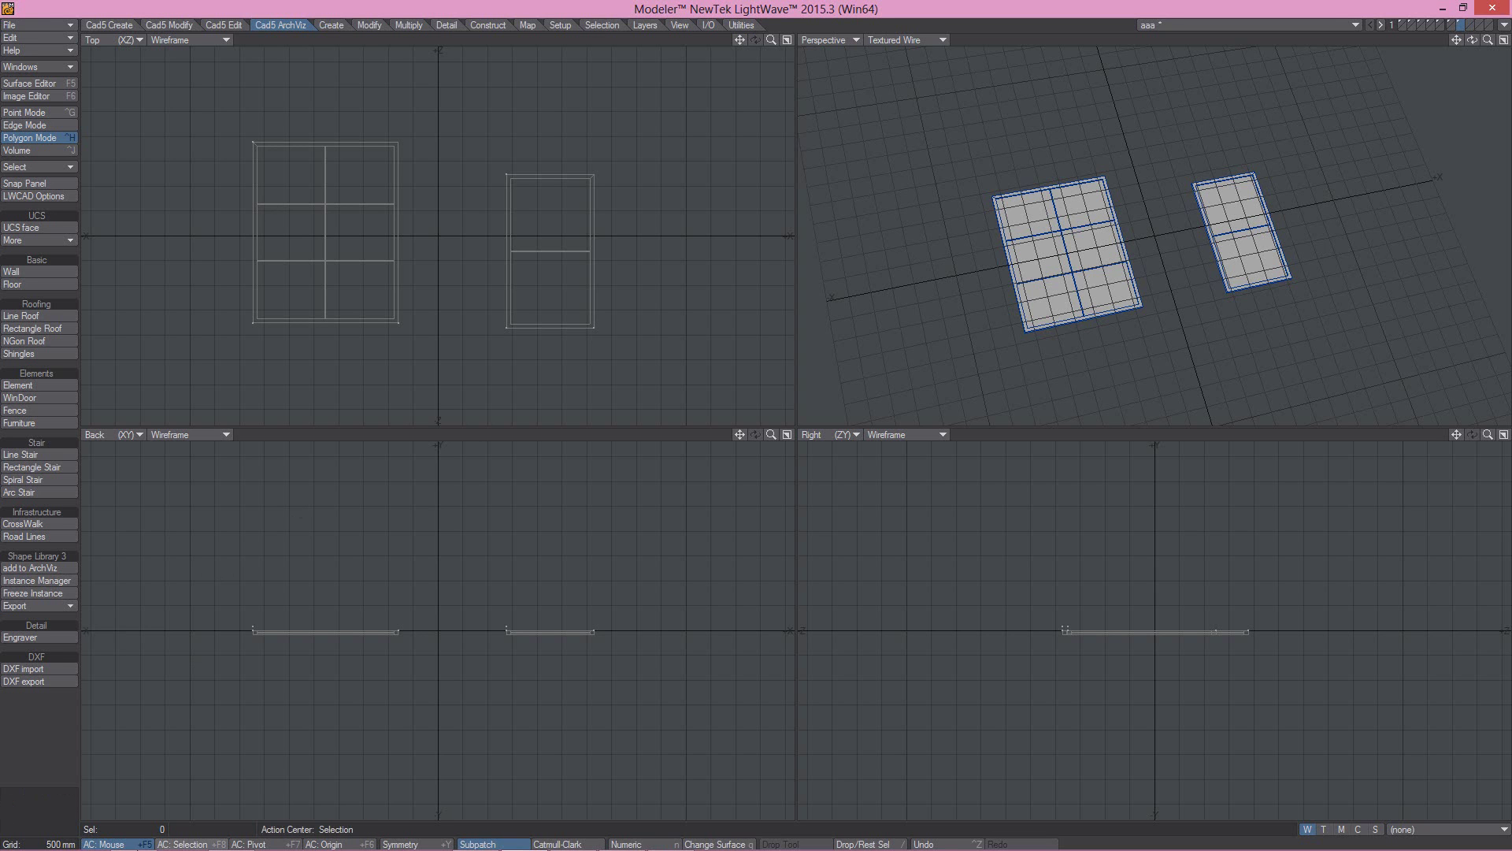
pyautogui.click(135, 841)
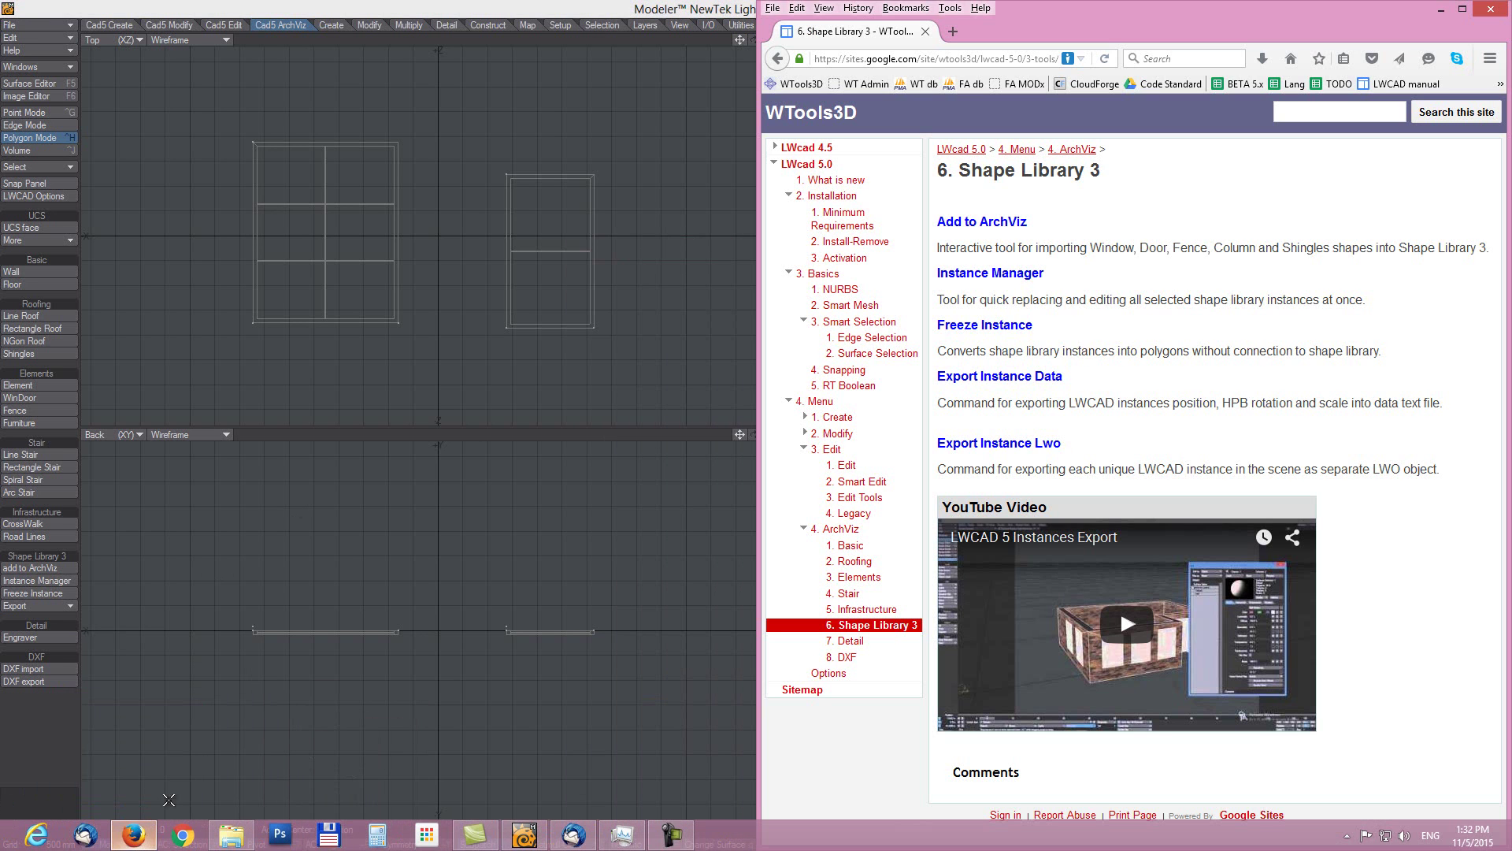